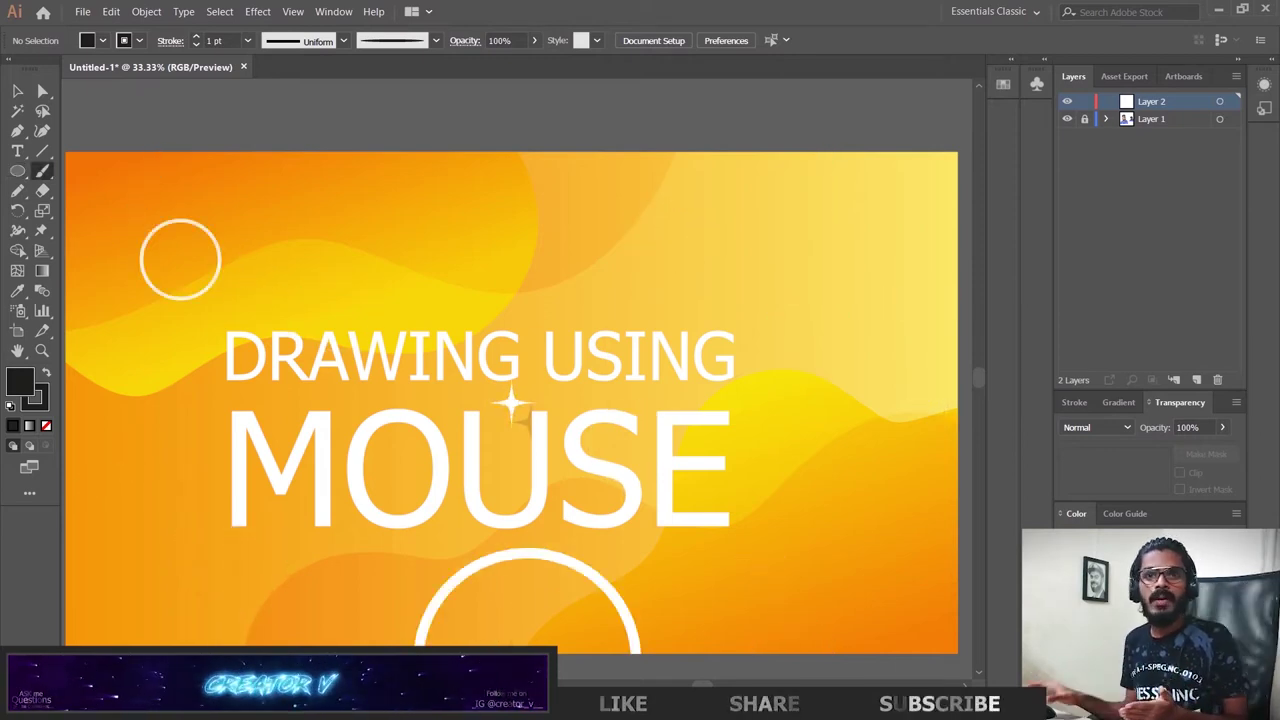
Step: Activate the Ellipse tool (L) from the left toolbar
{"action": "left_click", "coordinate": [17, 171]}
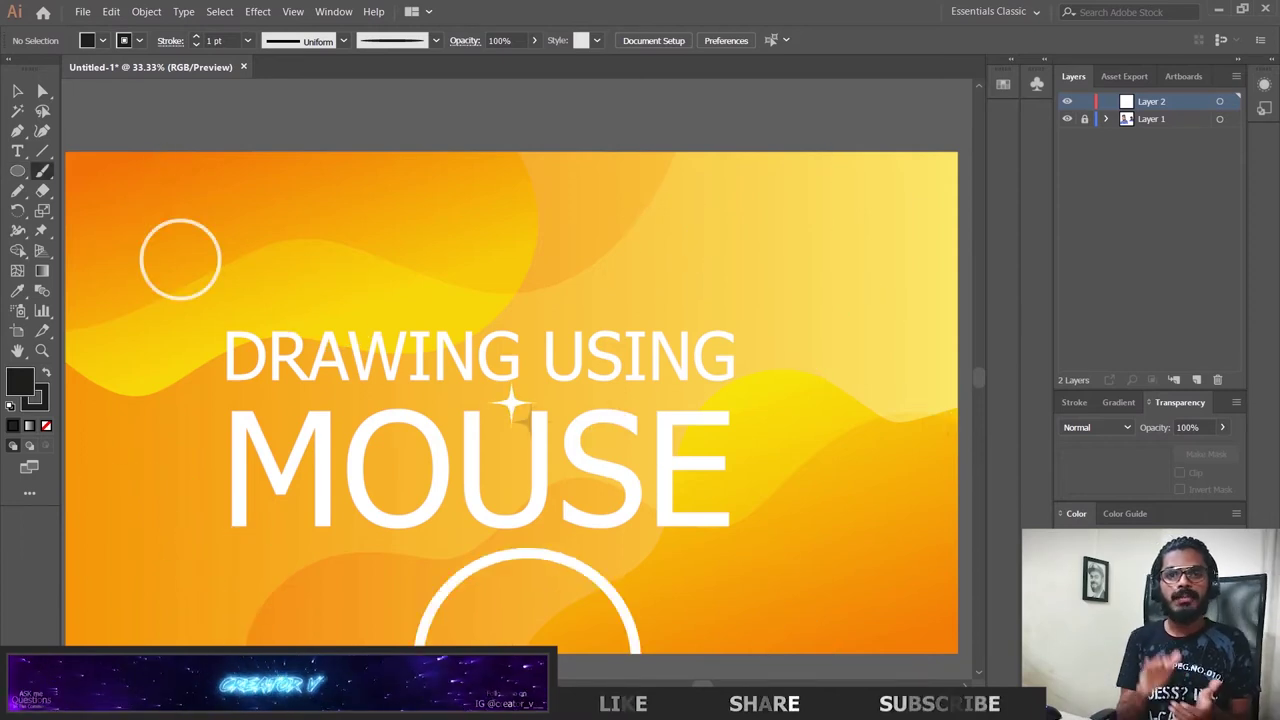
{"action": "left_click", "coordinate": [17, 171]}
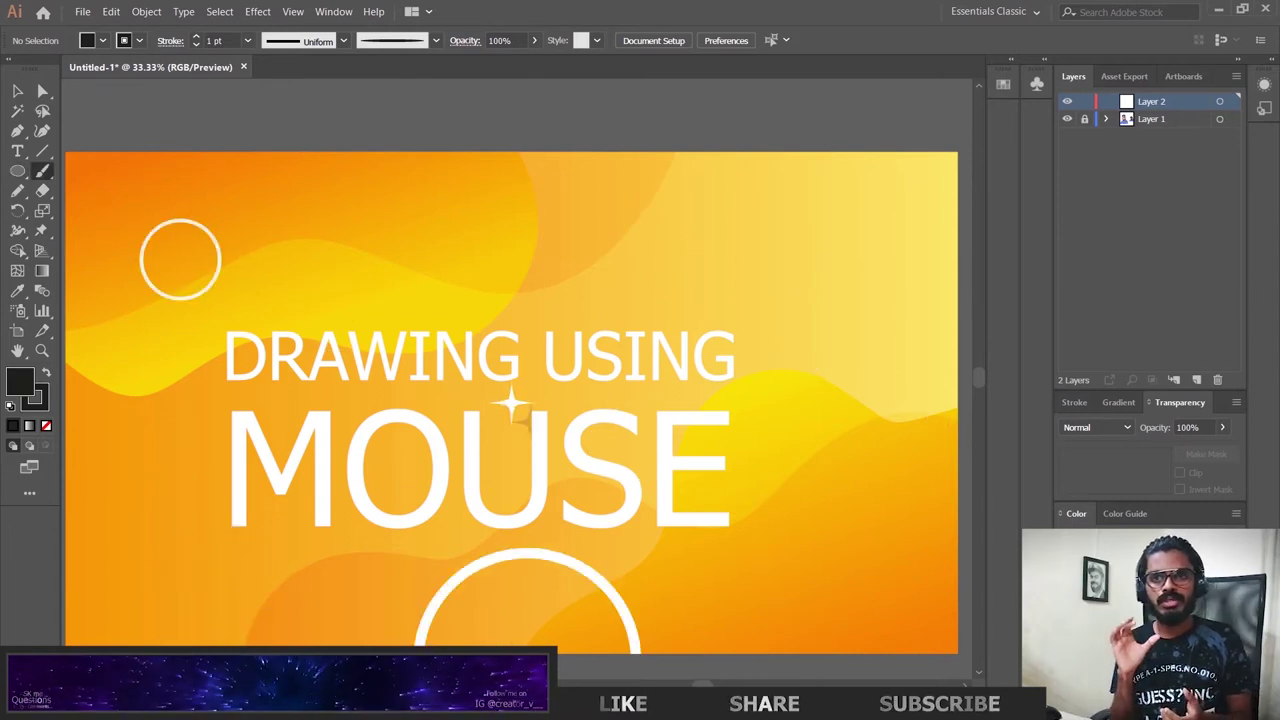
{"action": "left_click", "coordinate": [17, 171]}
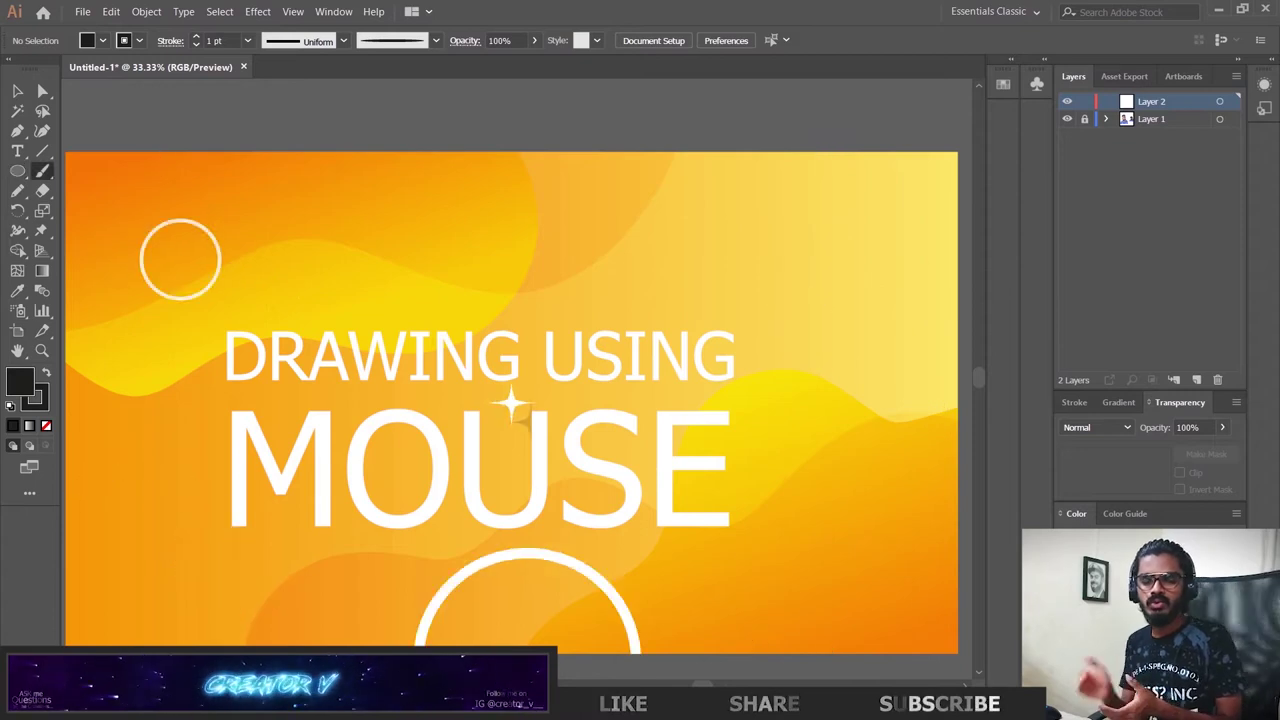
{"action": "left_click", "coordinate": [16, 172]}
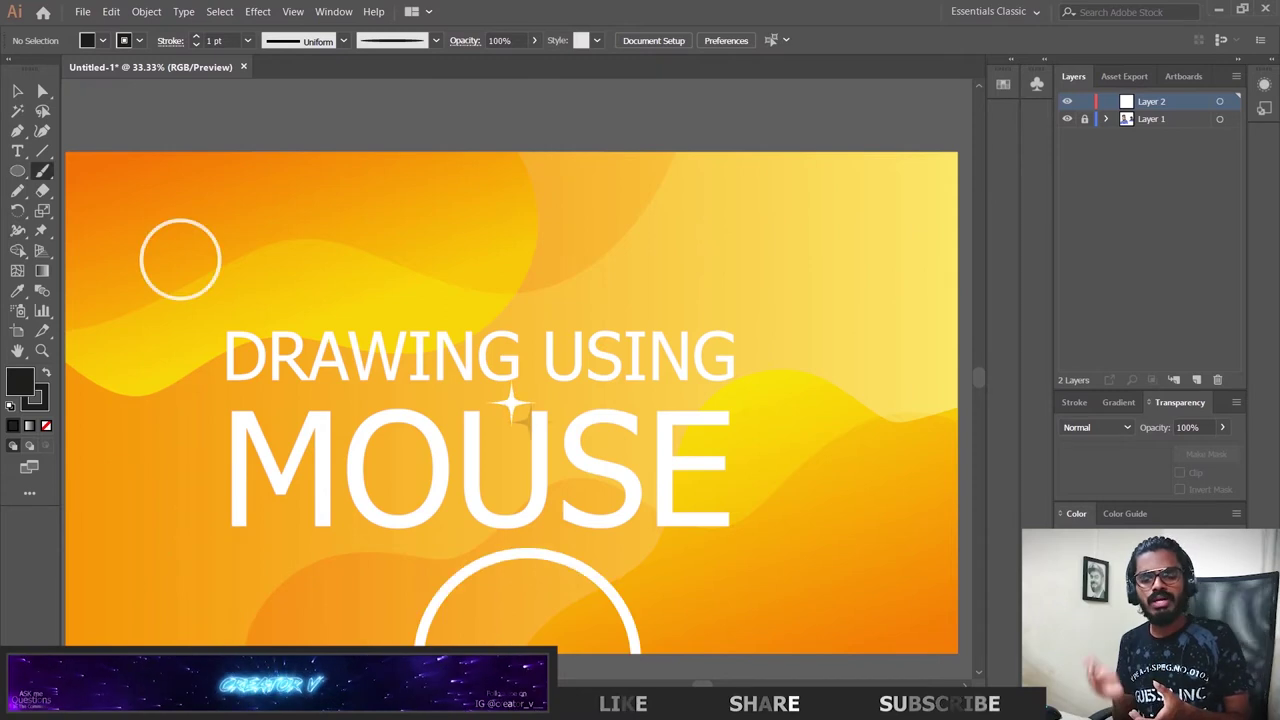
{"action": "left_click", "coordinate": [17, 172]}
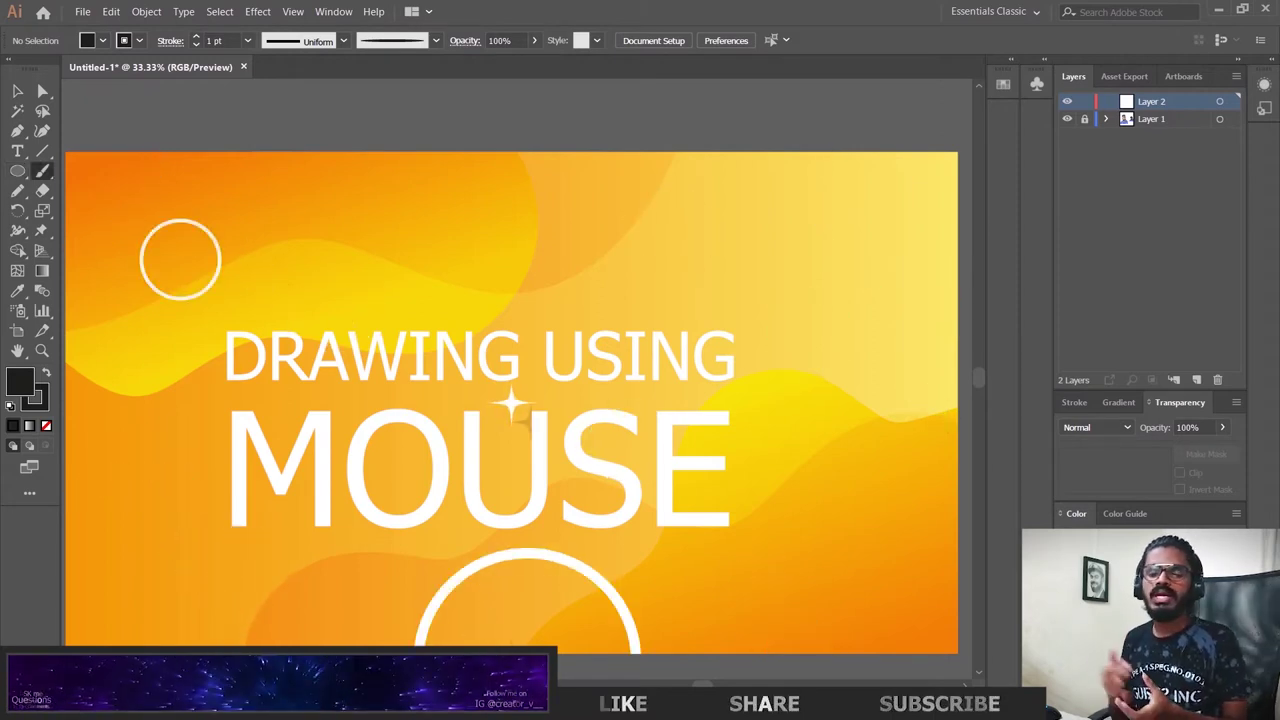
{"action": "left_click", "coordinate": [17, 171]}
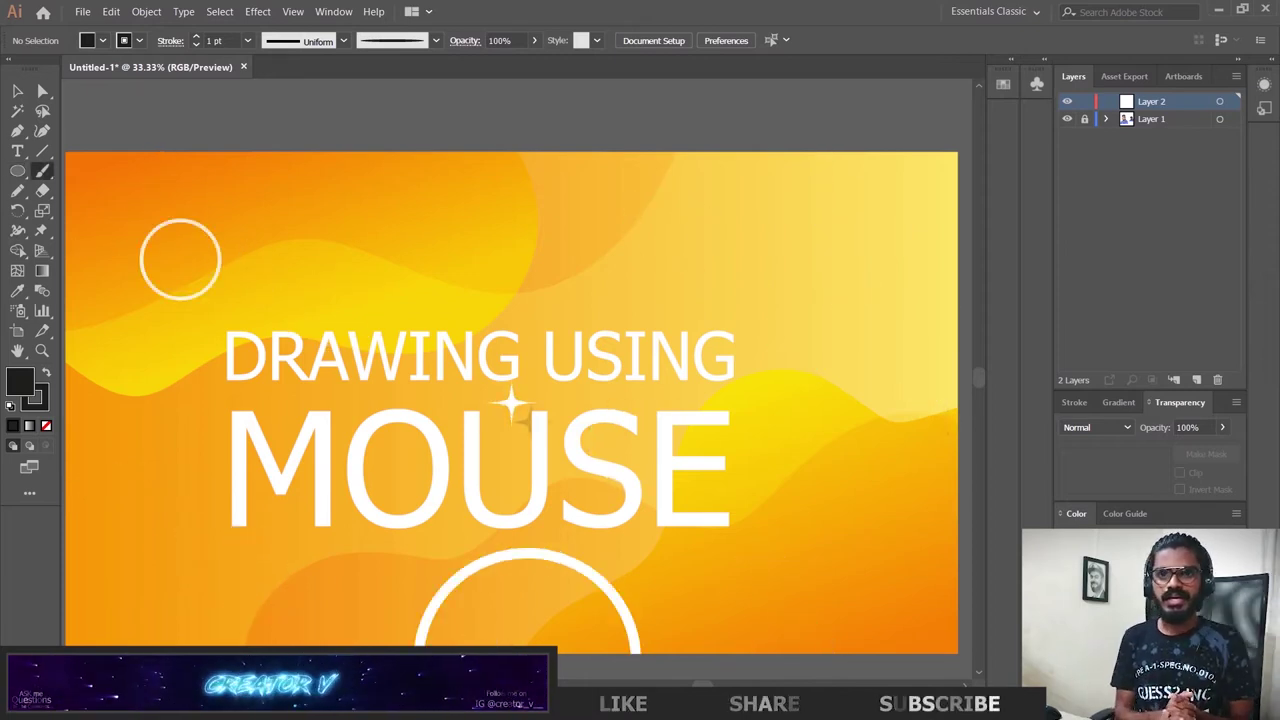
{"action": "left_click", "coordinate": [42, 170]}
{"action": "left_click", "coordinate": [16, 172]}
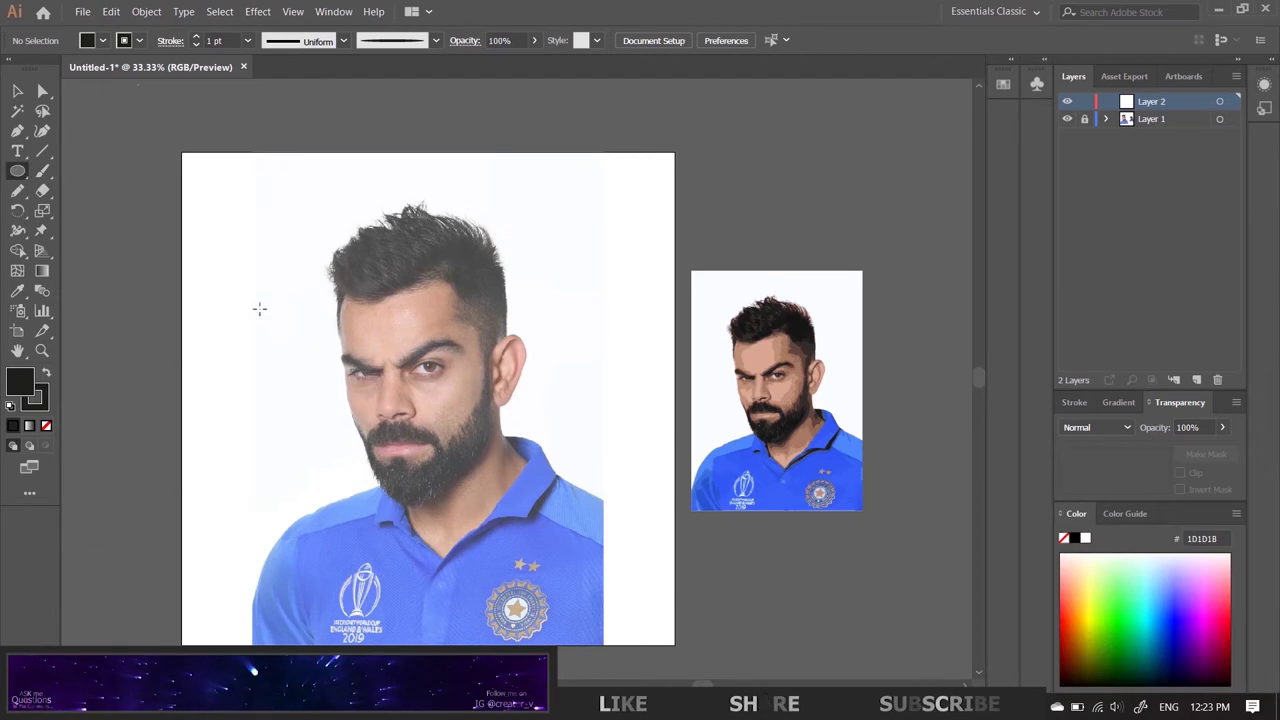
Step: Draw a long thin ellipse across the reference photos with no stroke
{"action": "left_click_drag", "start_coordinate": [187, 327], "coordinate": [826, 330]}
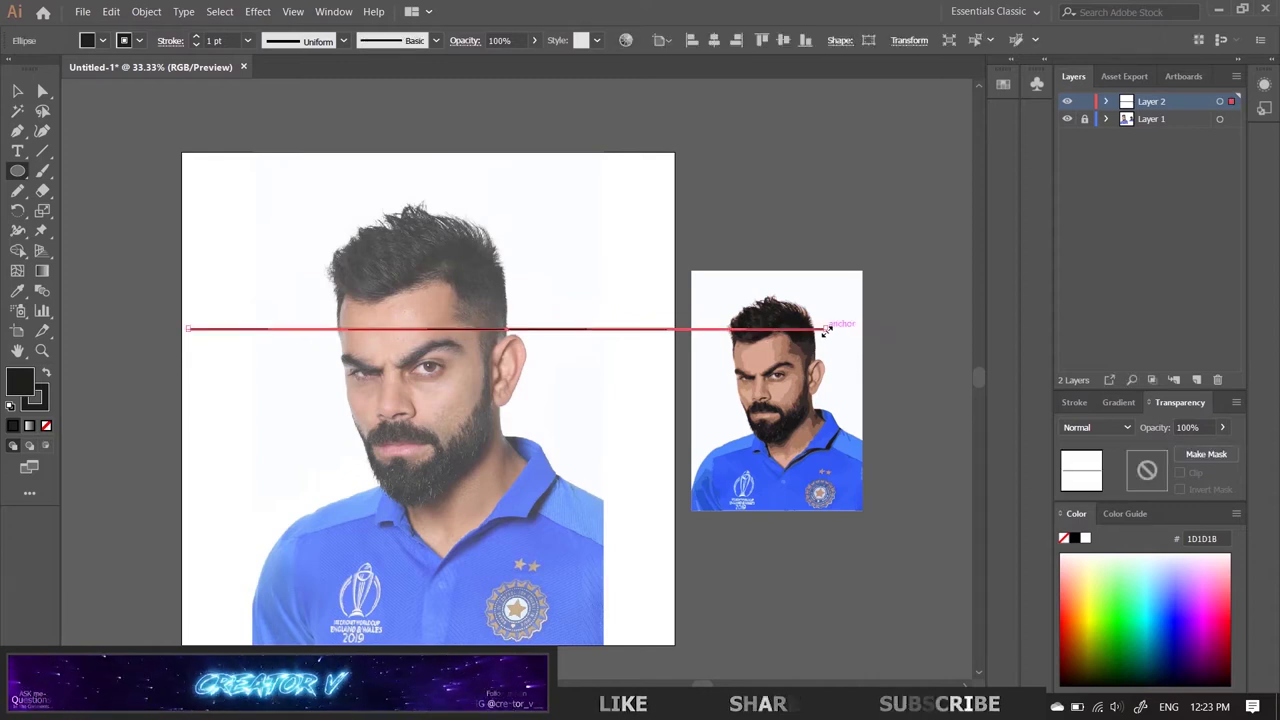
{"action": "left_click", "coordinate": [41, 402]}
{"action": "left_click", "coordinate": [46, 428]}
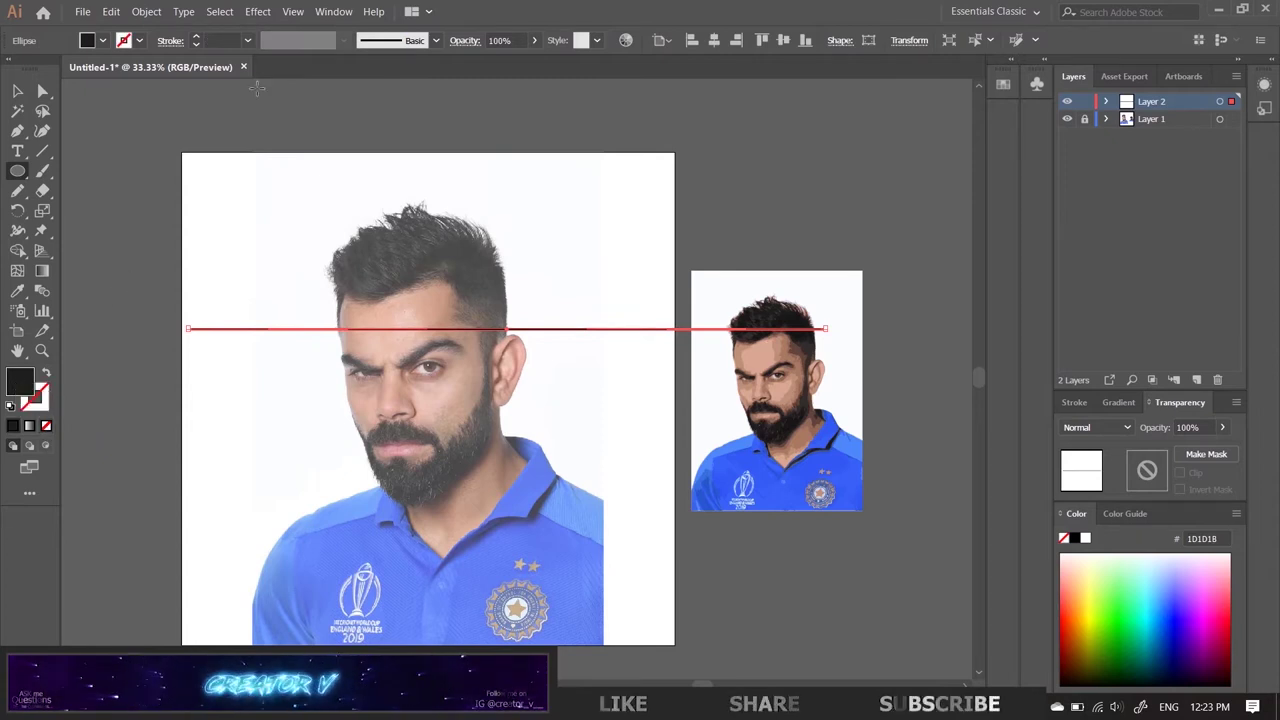
Step: Save the ellipse as a new Art Brush with default options
{"action": "left_click", "coordinate": [434, 41]}
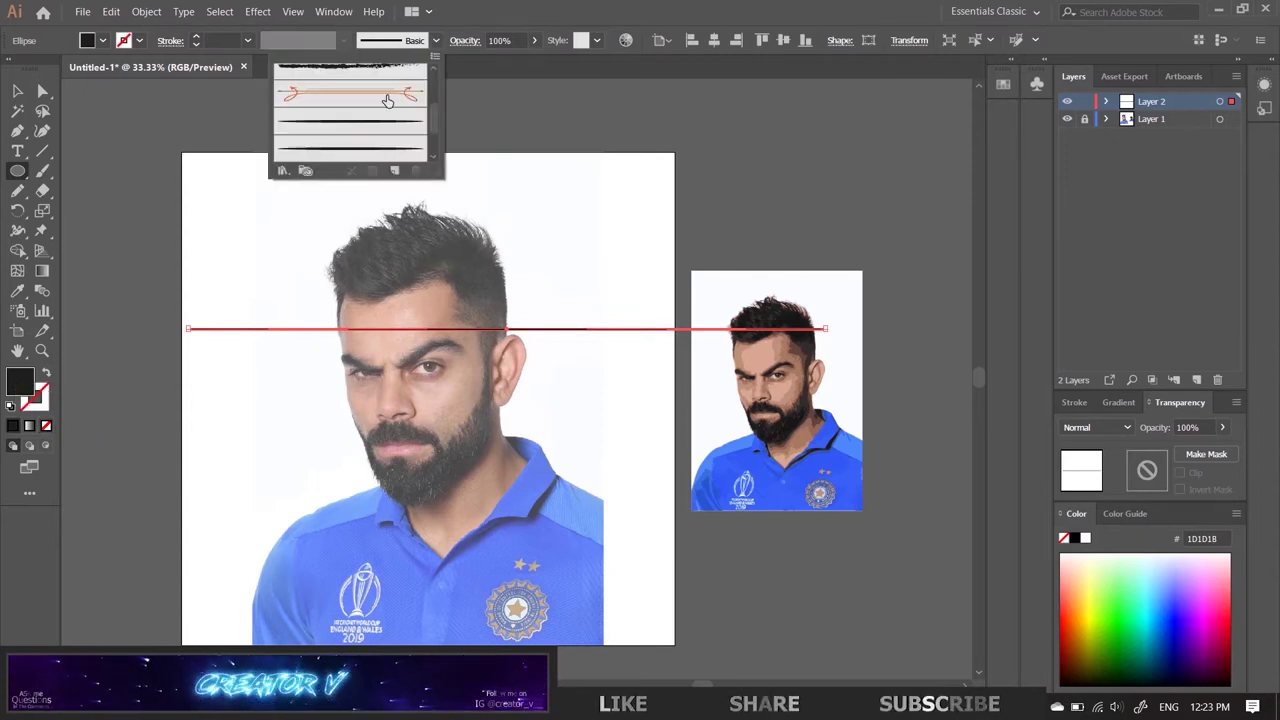
{"action": "left_click", "coordinate": [394, 172]}
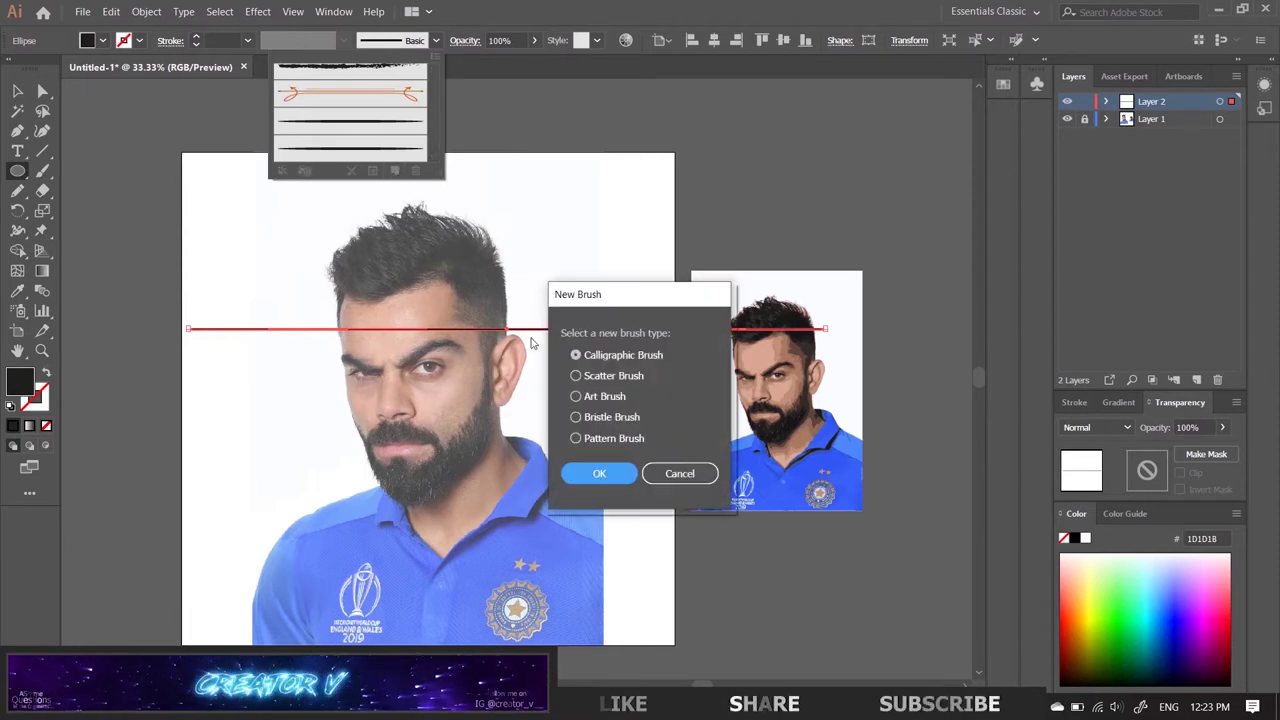
{"action": "left_click", "coordinate": [576, 397]}
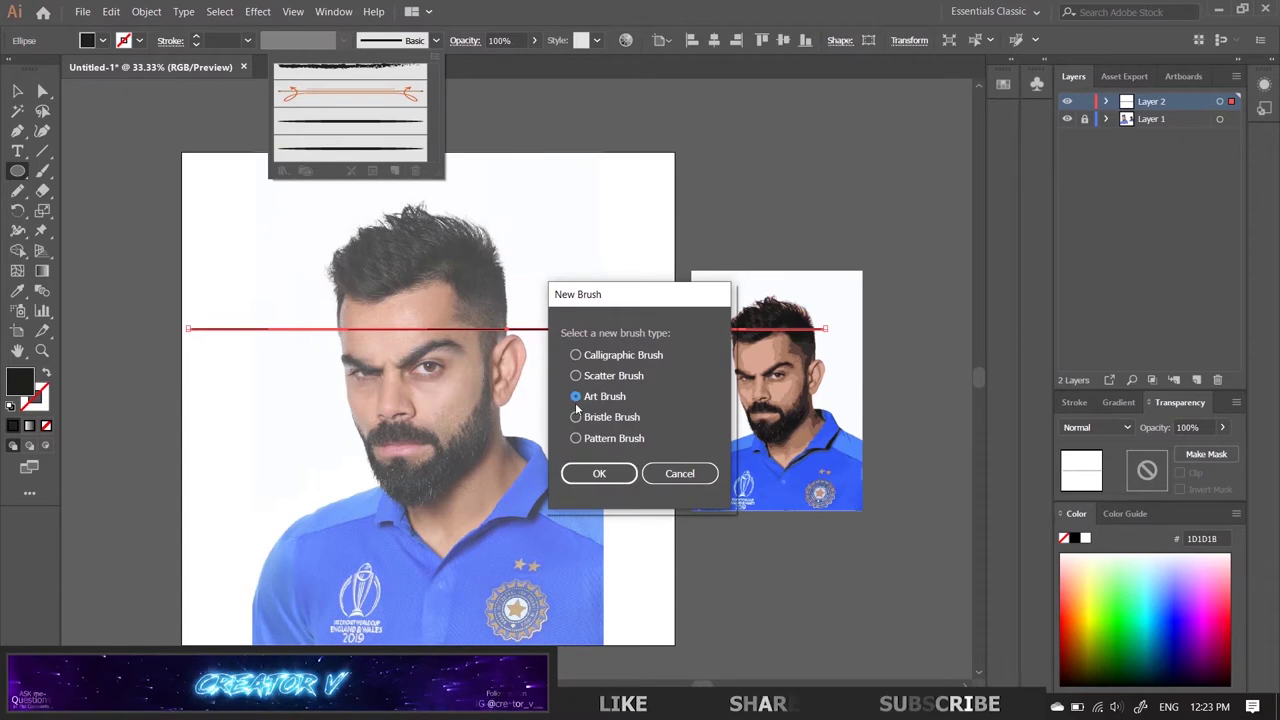
{"action": "left_click", "coordinate": [600, 474]}
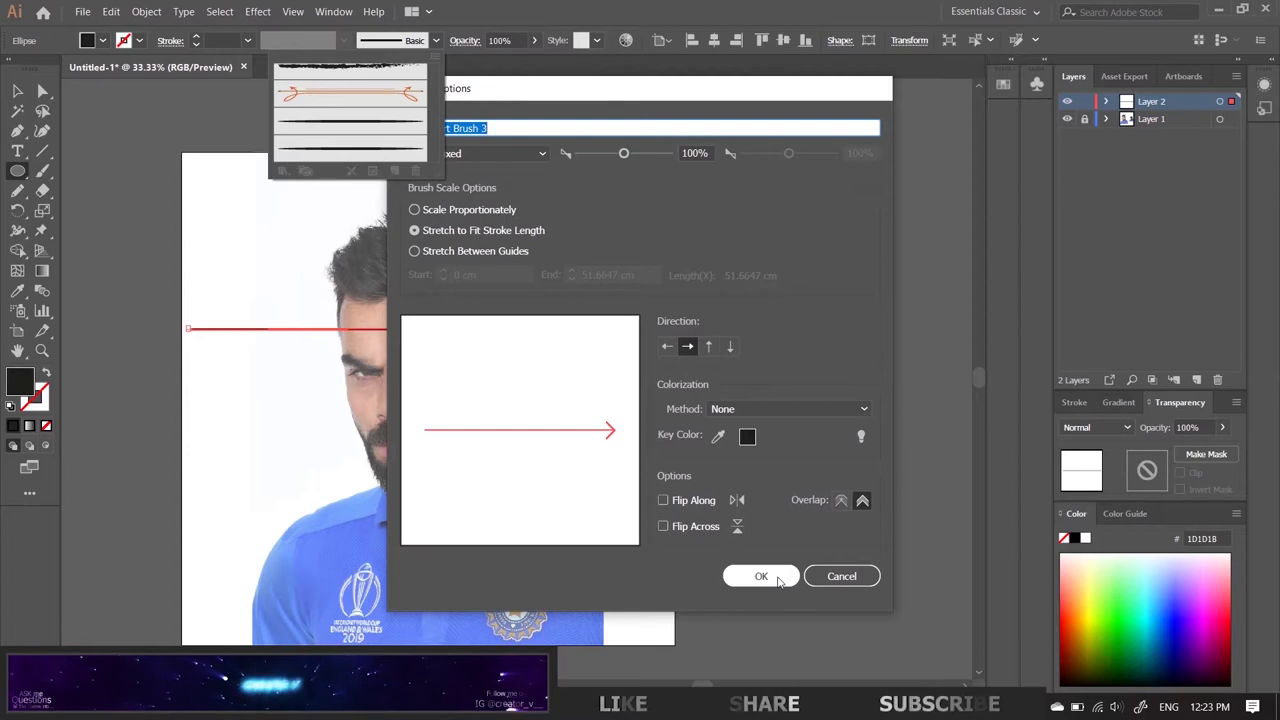
{"action": "left_click", "coordinate": [761, 576]}
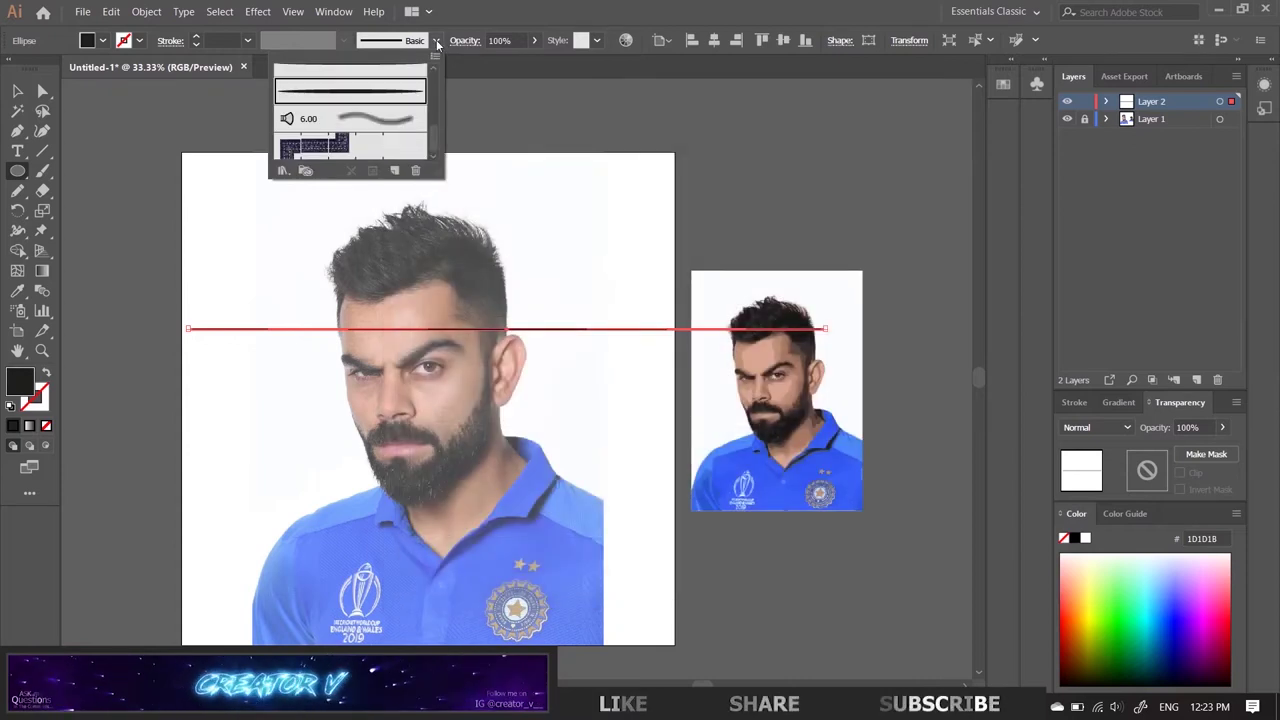
{"action": "left_click", "coordinate": [437, 44]}
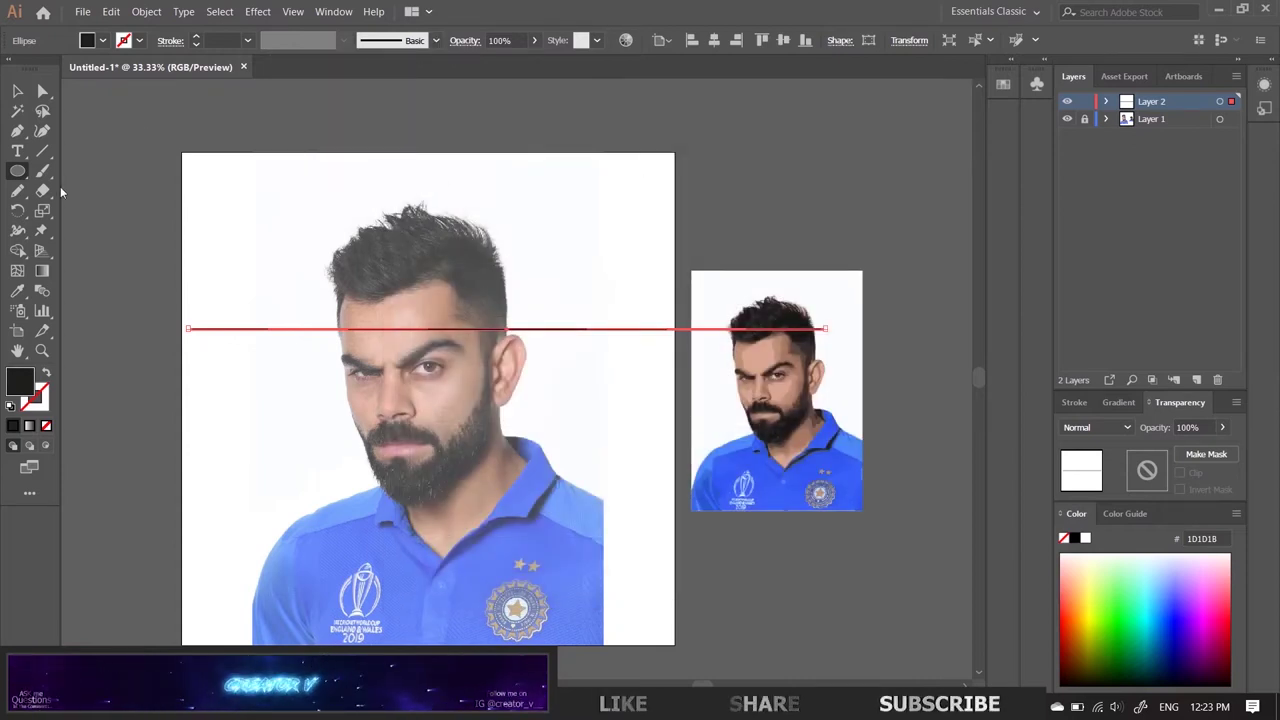
Step: Delete the helper ellipse and set the Paintbrush fidelity fully to Smooth
{"action": "left_click", "coordinate": [15, 90]}
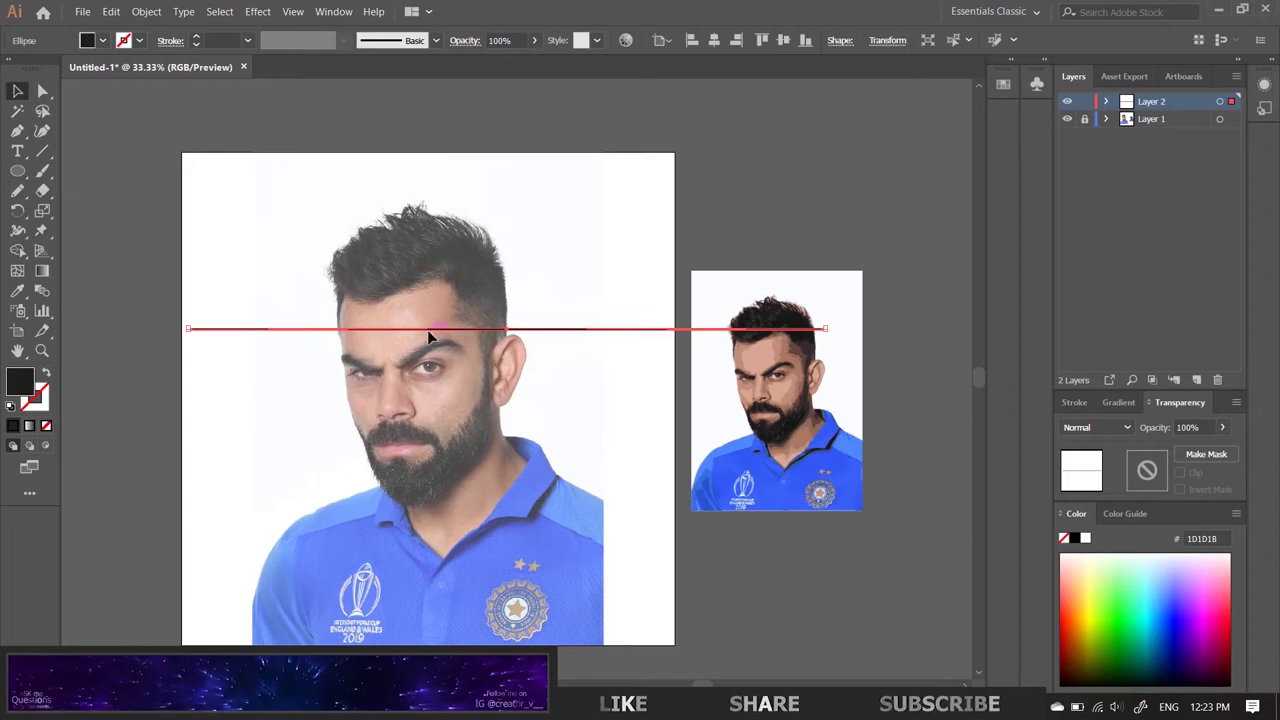
{"action": "key", "text": "Delete"}
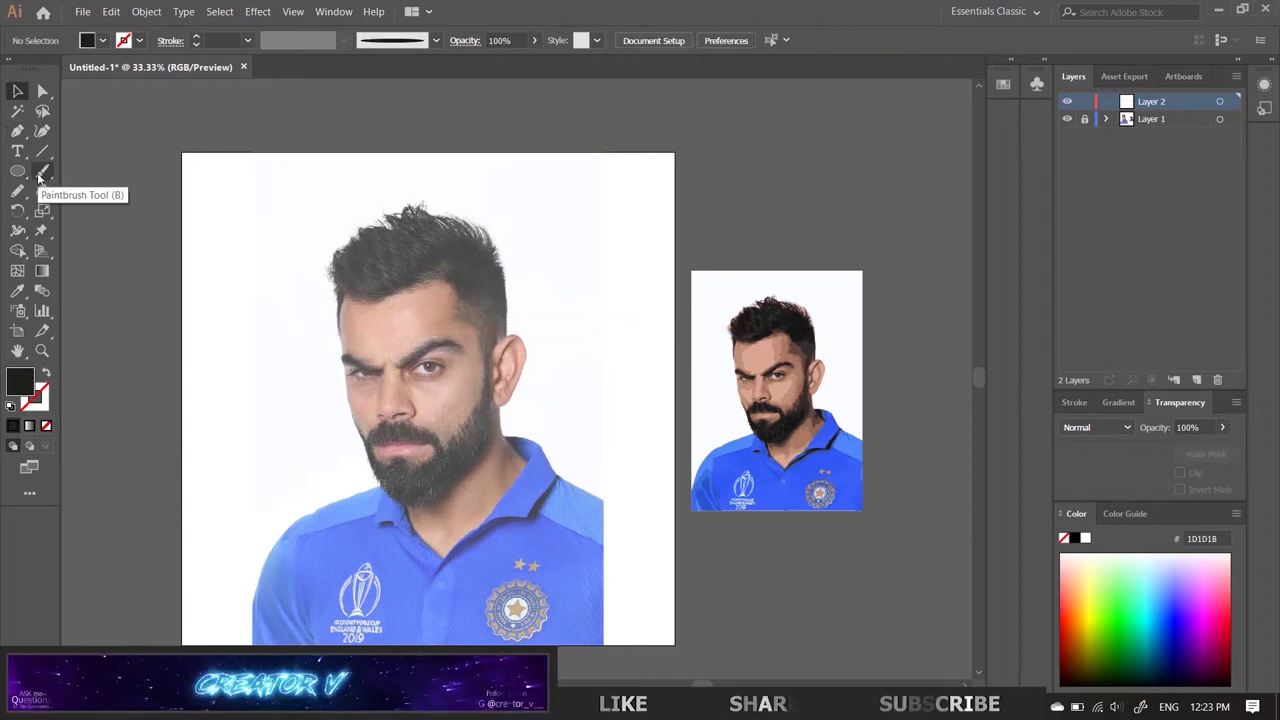
{"action": "left_click", "coordinate": [41, 173]}
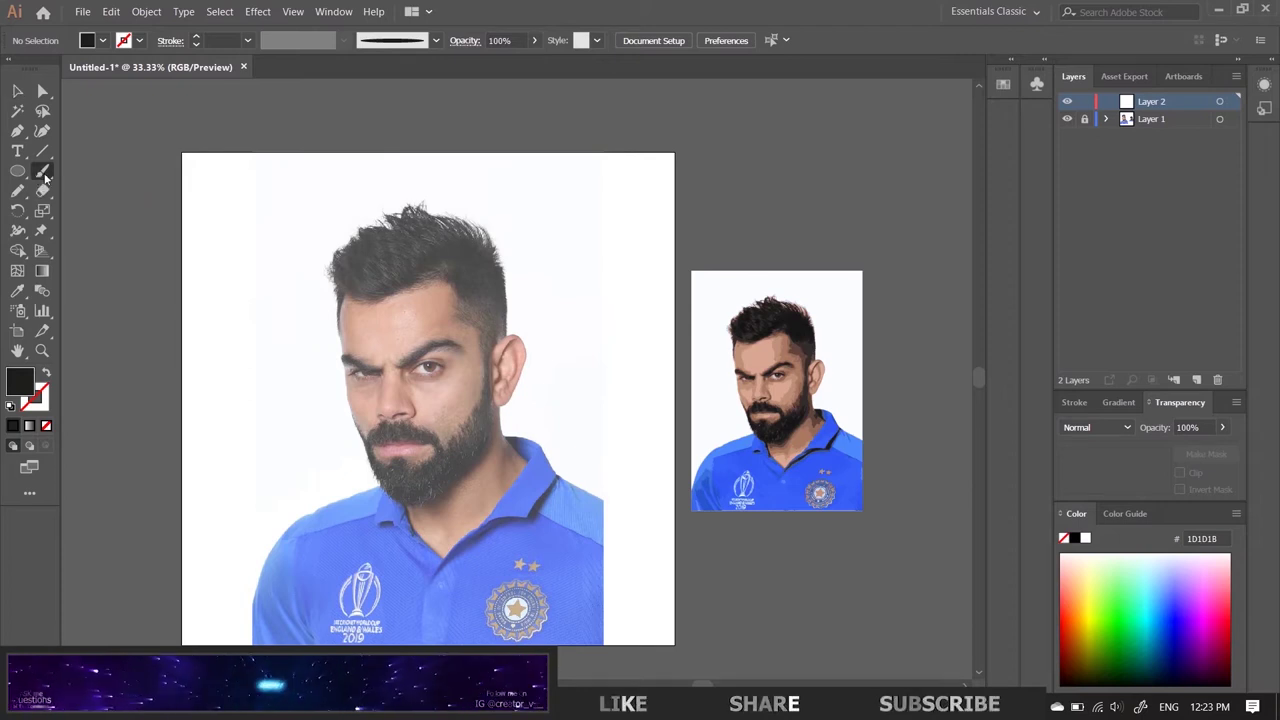
{"action": "left_click_drag", "start_coordinate": [277, 263], "coordinate": [270, 401]}
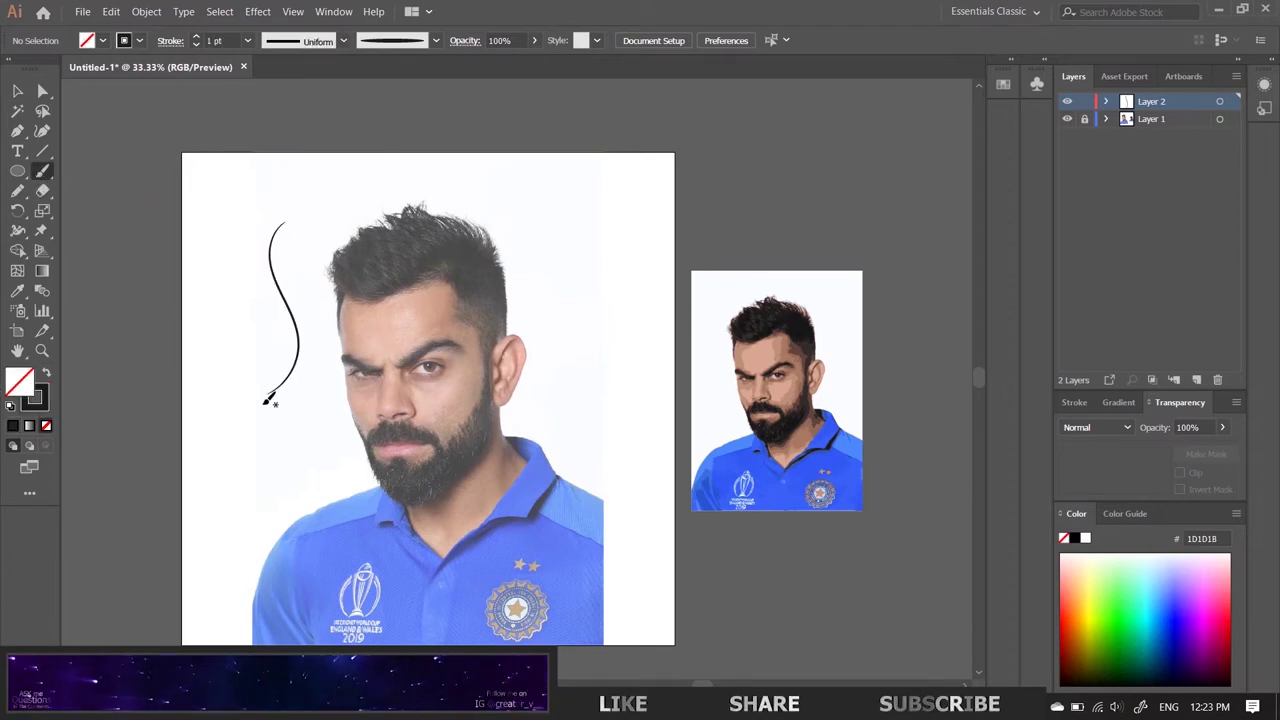
{"action": "key", "text": "ctrl+z"}
{"action": "key", "text": "ctrl+z"}
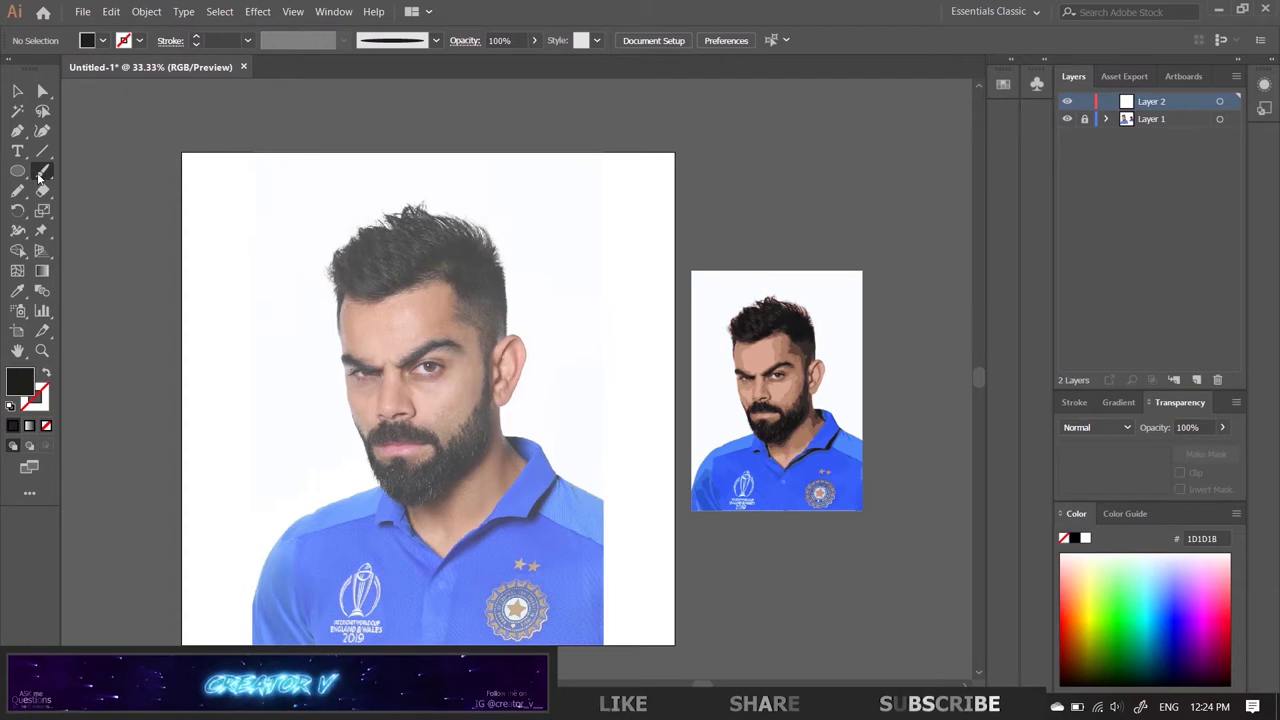
{"action": "double_click", "coordinate": [40, 175]}
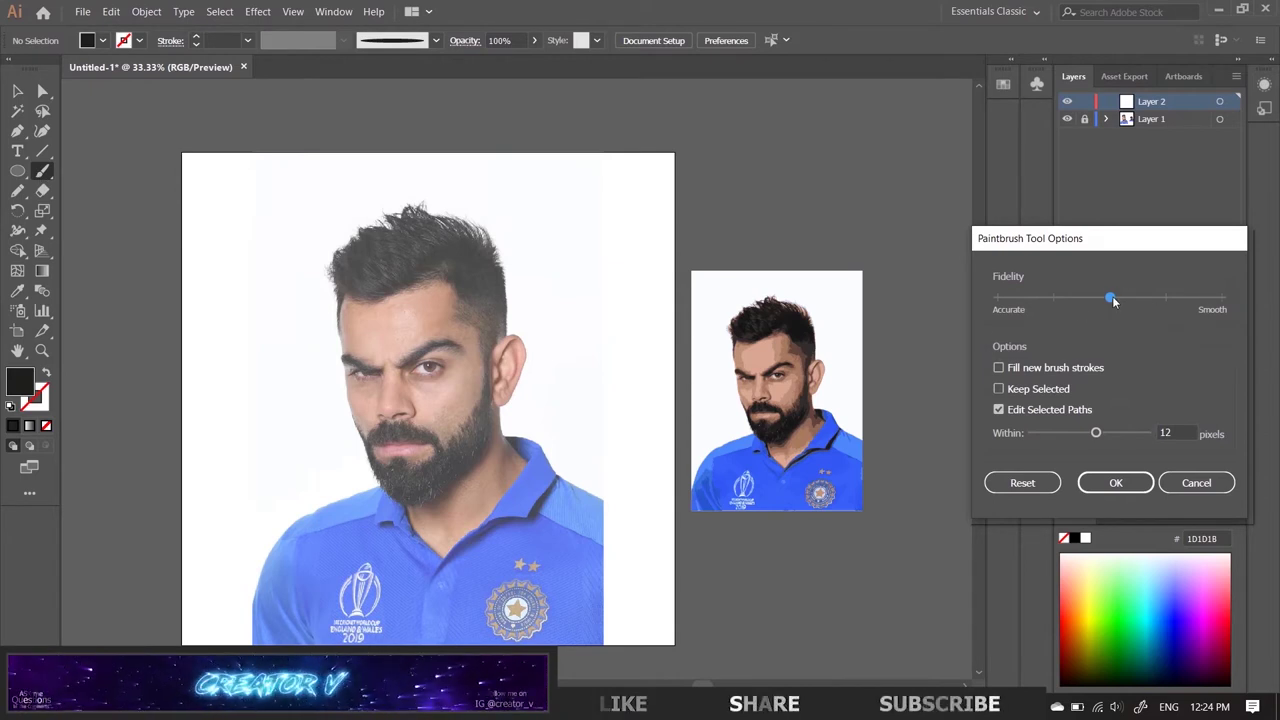
{"action": "left_click", "coordinate": [1116, 484]}
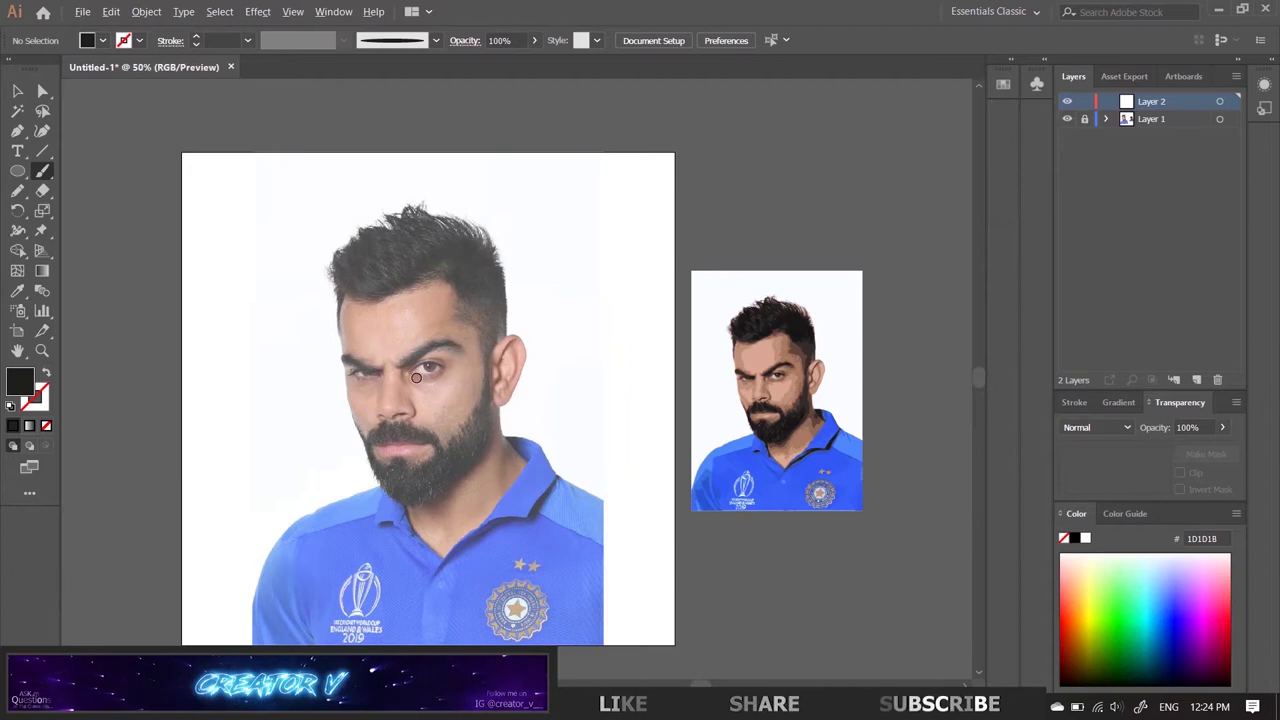
{"action": "scroll", "coordinate": [424, 372], "scroll_direction": "up", "scroll_amount": 6}
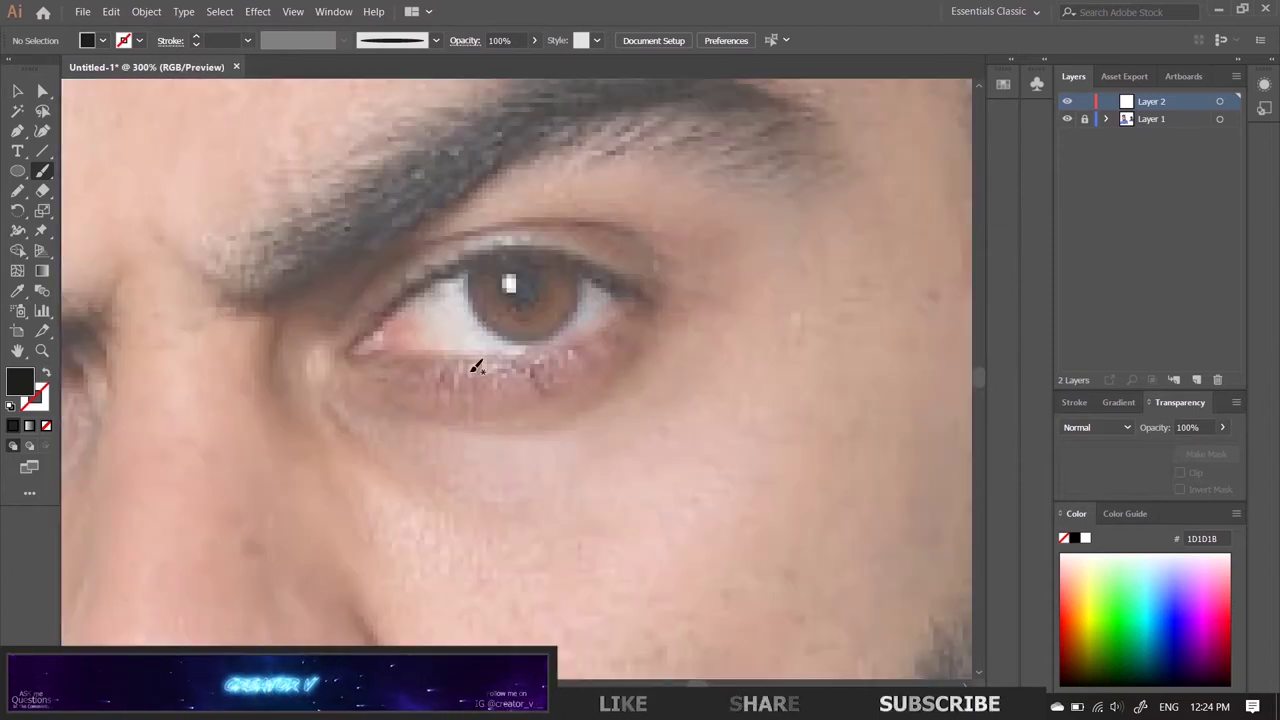
{"action": "scroll", "coordinate": [469, 372], "scroll_direction": "down", "scroll_amount": 1}
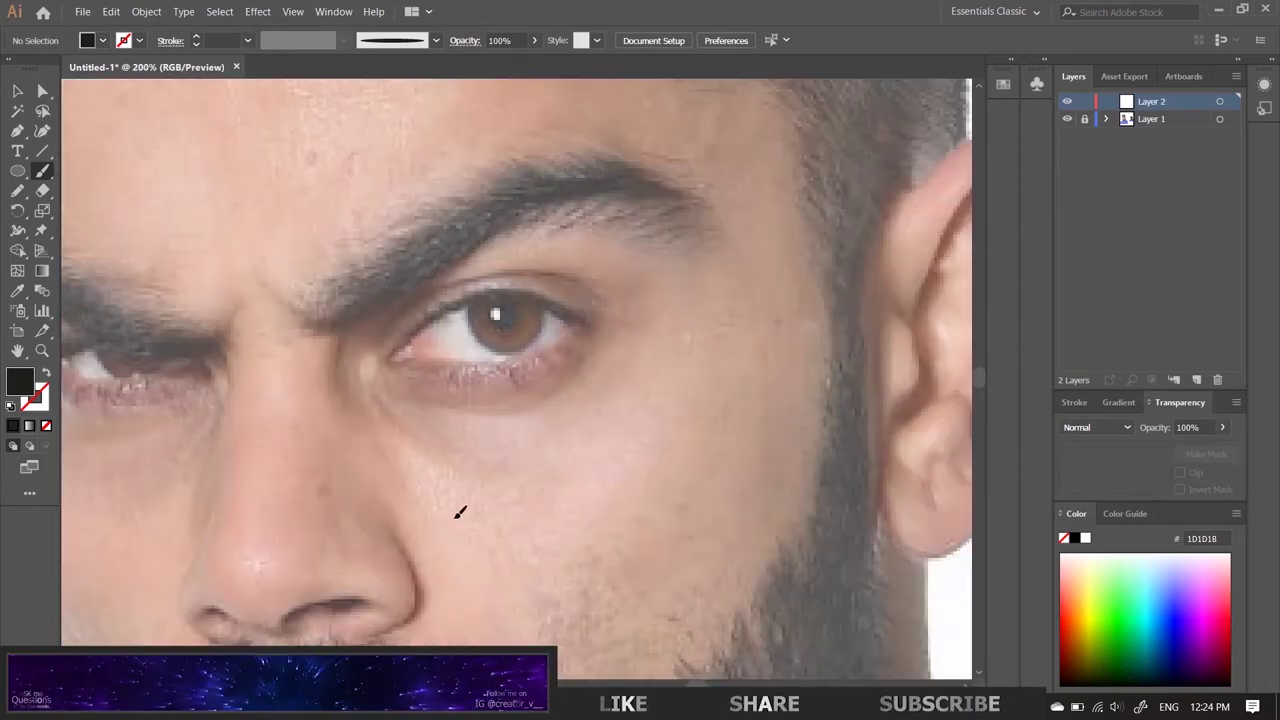
{"action": "left_click_drag", "start_coordinate": [340, 335], "coordinate": [459, 512]}
{"action": "key", "text": "ctrl+z"}
{"action": "left_click_drag", "start_coordinate": [352, 367], "coordinate": [433, 455]}
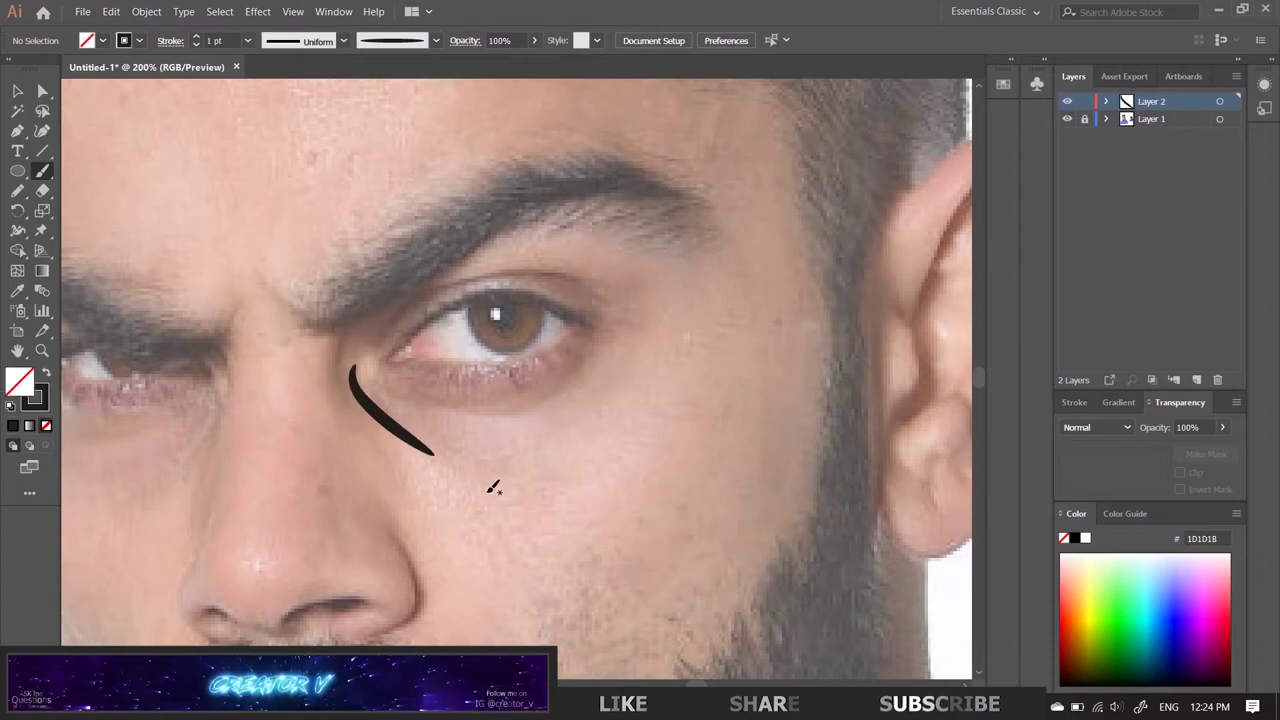
{"action": "key", "text": "ctrl+z"}
{"action": "left_click_drag", "start_coordinate": [360, 346], "coordinate": [643, 527]}
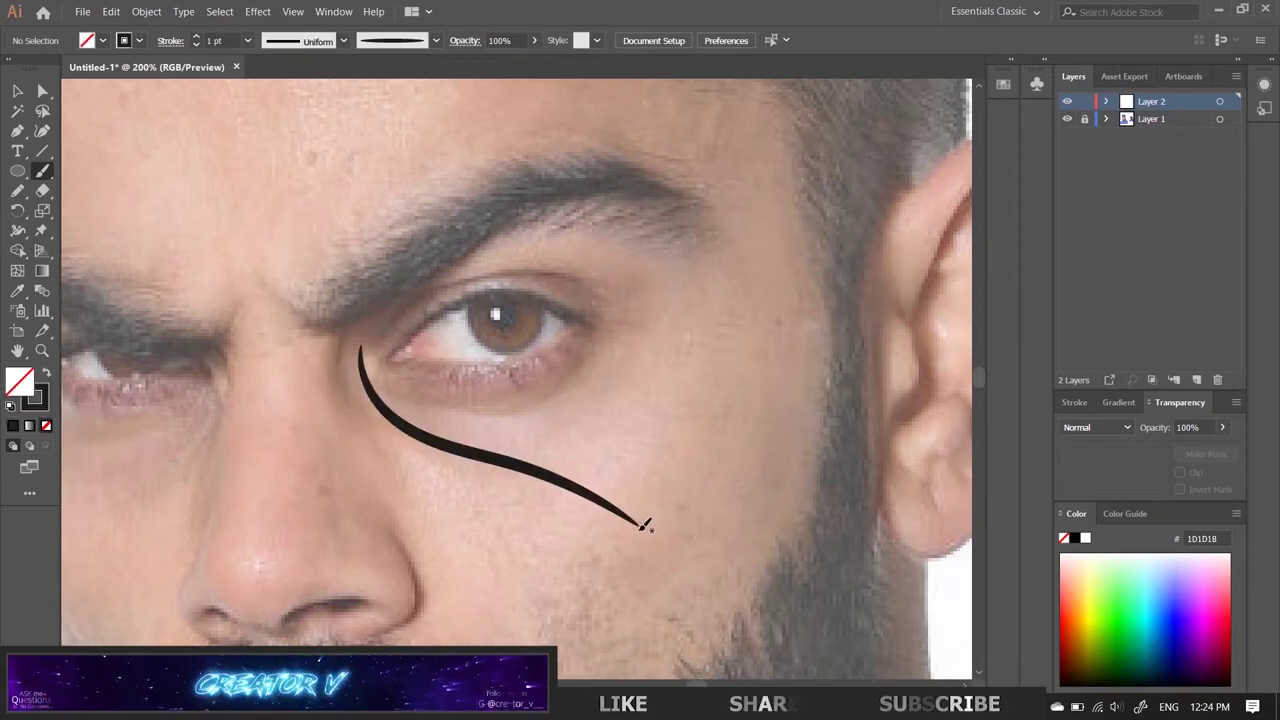
{"action": "key", "text": "ctrl+z"}
{"action": "scroll", "coordinate": [514, 437], "scroll_direction": "up", "scroll_amount": 1}
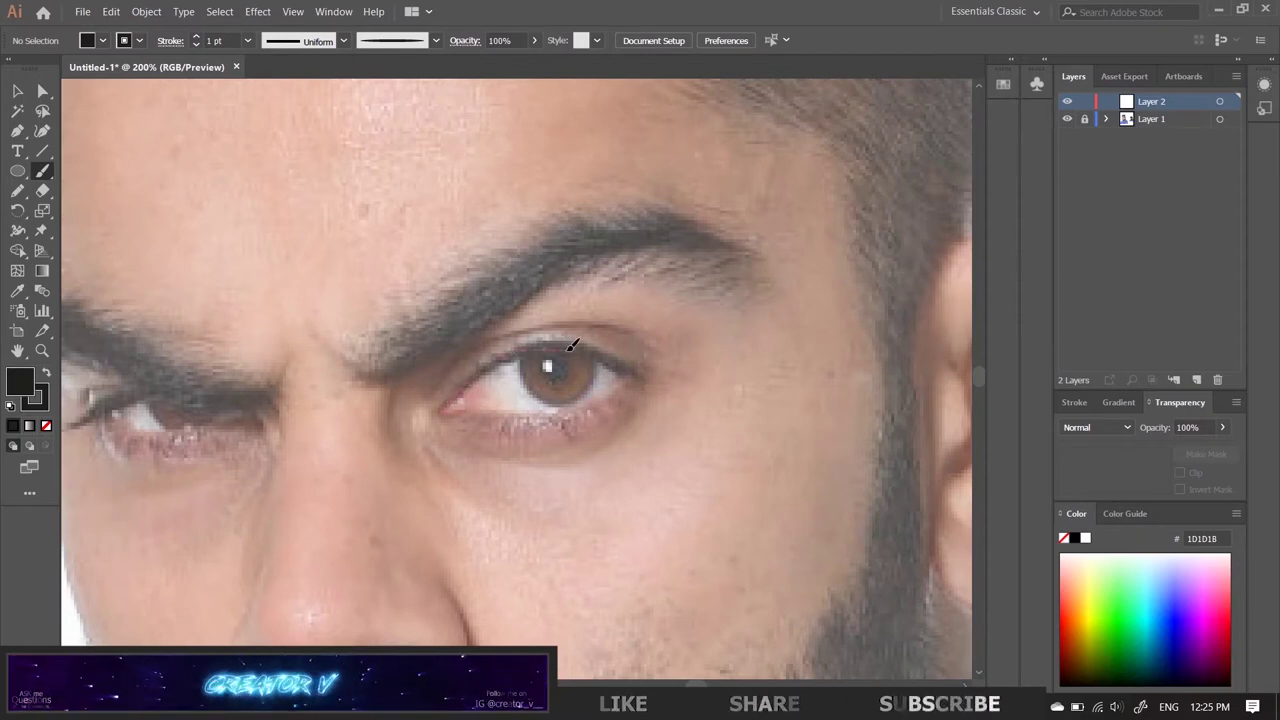
{"action": "left_click_drag", "start_coordinate": [447, 412], "coordinate": [650, 374]}
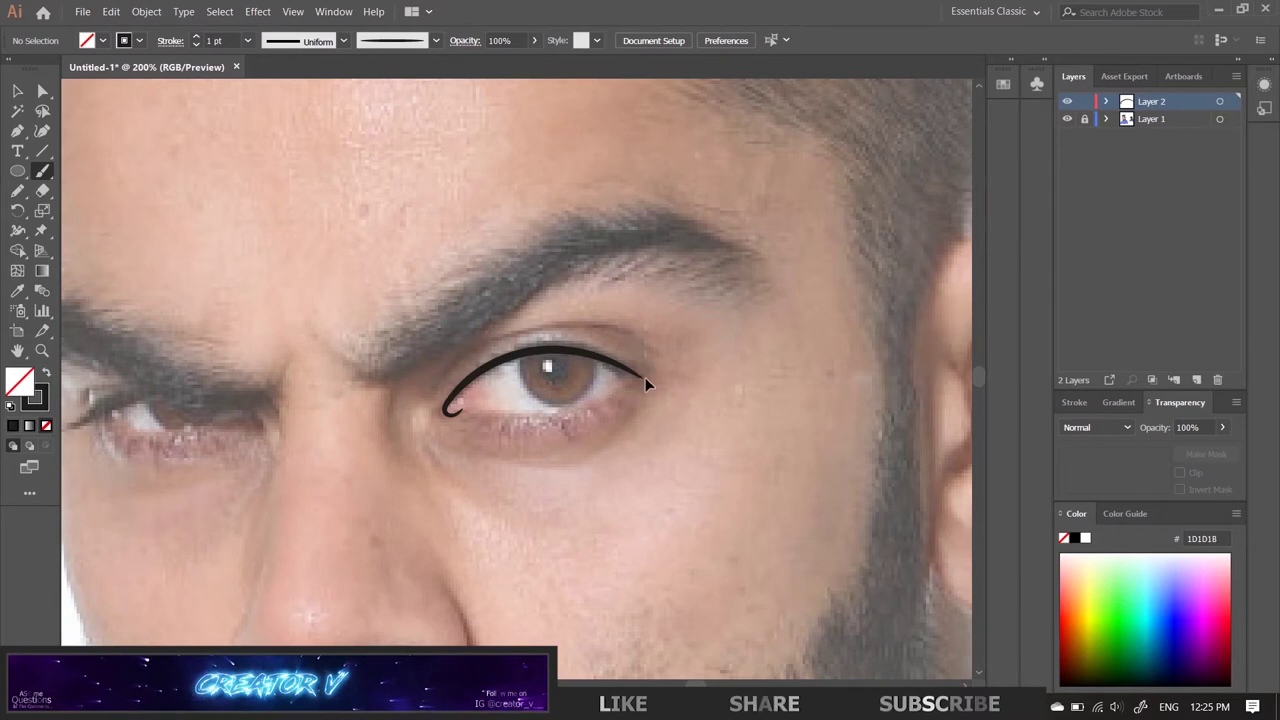
{"action": "key", "text": "ctrl+z"}
{"action": "scroll", "coordinate": [500, 400], "scroll_direction": "up", "scroll_amount": 2}
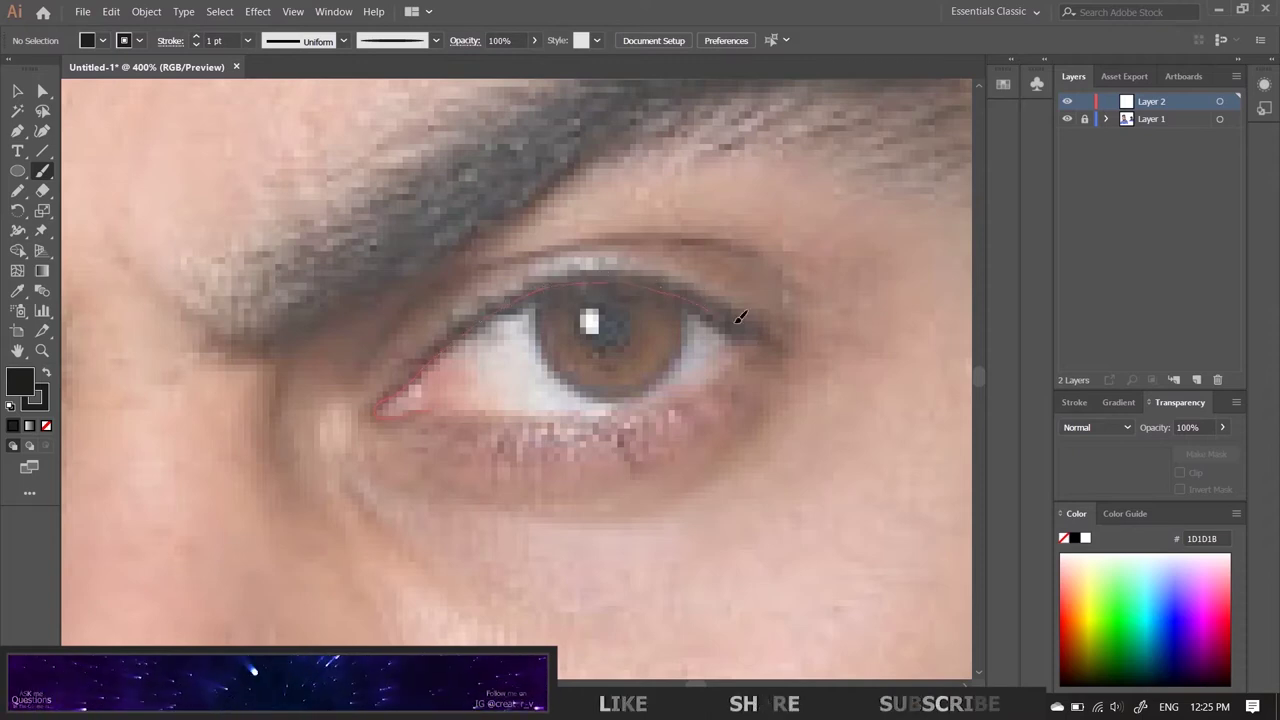
Step: Trace the right eye's lid outline, iris circle and upper crease in black strokes
{"action": "left_click_drag", "start_coordinate": [778, 343], "coordinate": [779, 342]}
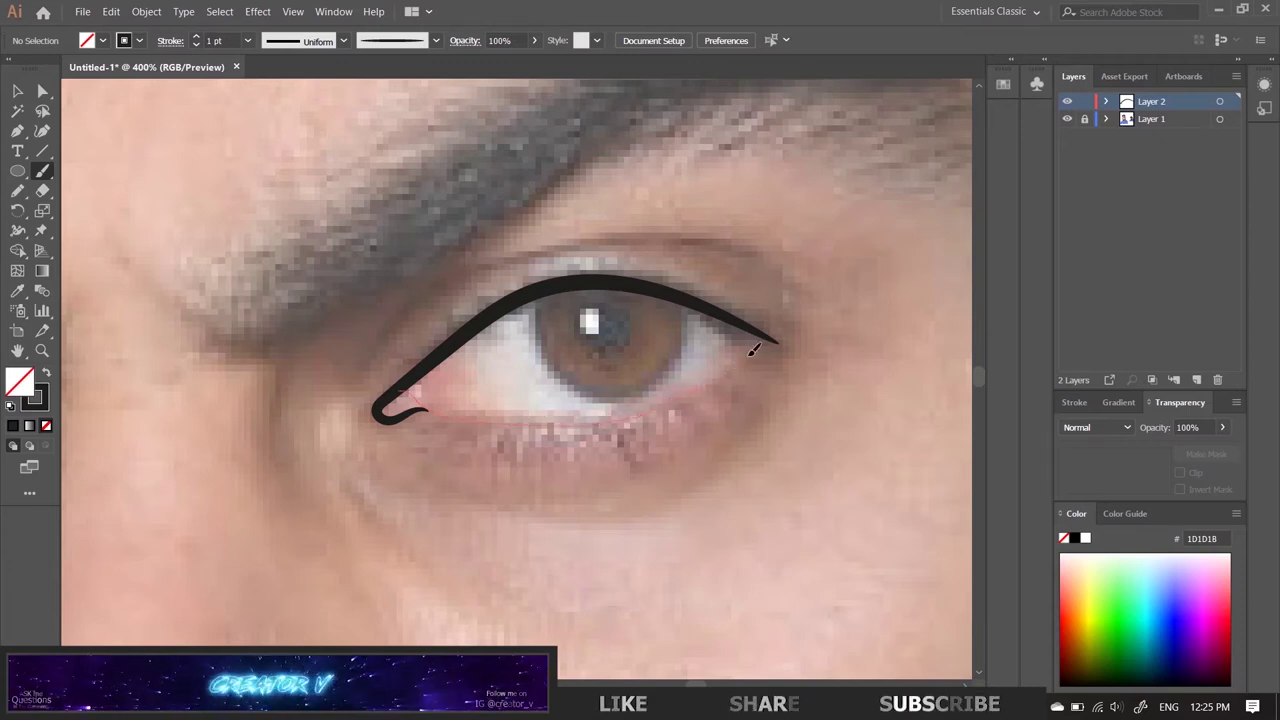
{"action": "left_click_drag", "start_coordinate": [773, 335], "coordinate": [775, 336]}
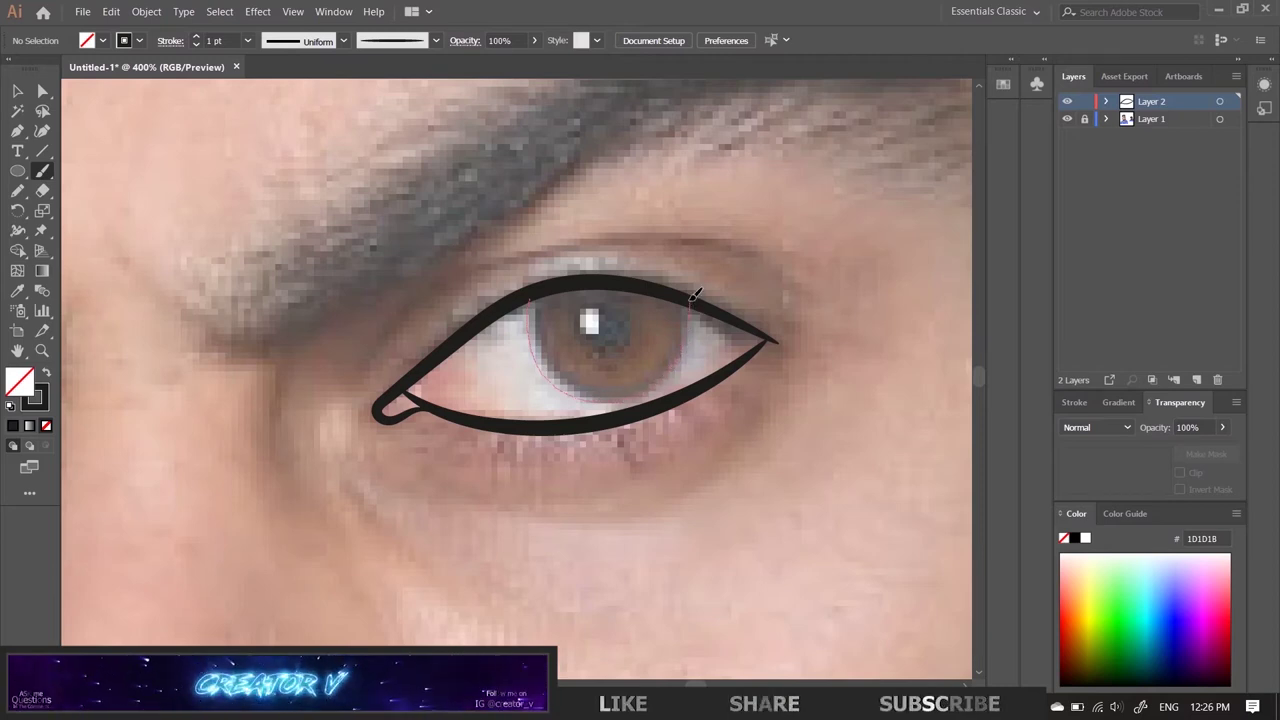
{"action": "left_click_drag", "start_coordinate": [695, 295], "coordinate": [695, 294]}
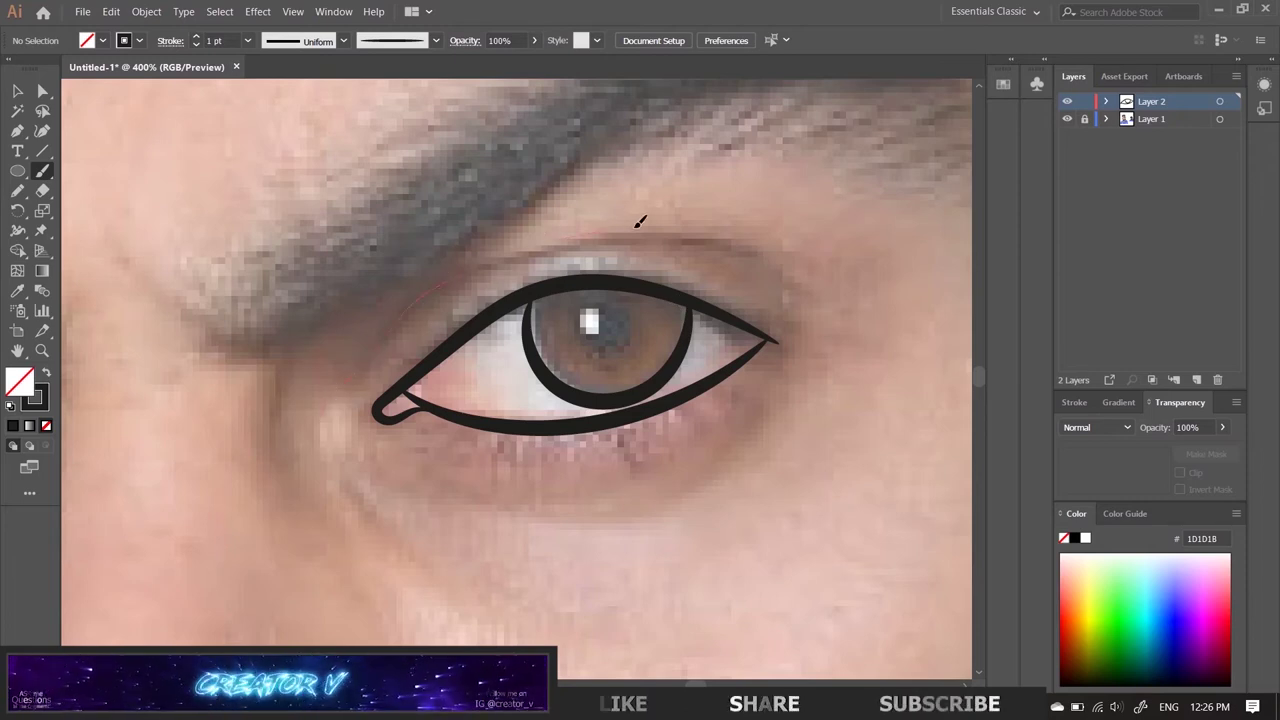
{"action": "left_click_drag", "start_coordinate": [797, 283], "coordinate": [790, 286]}
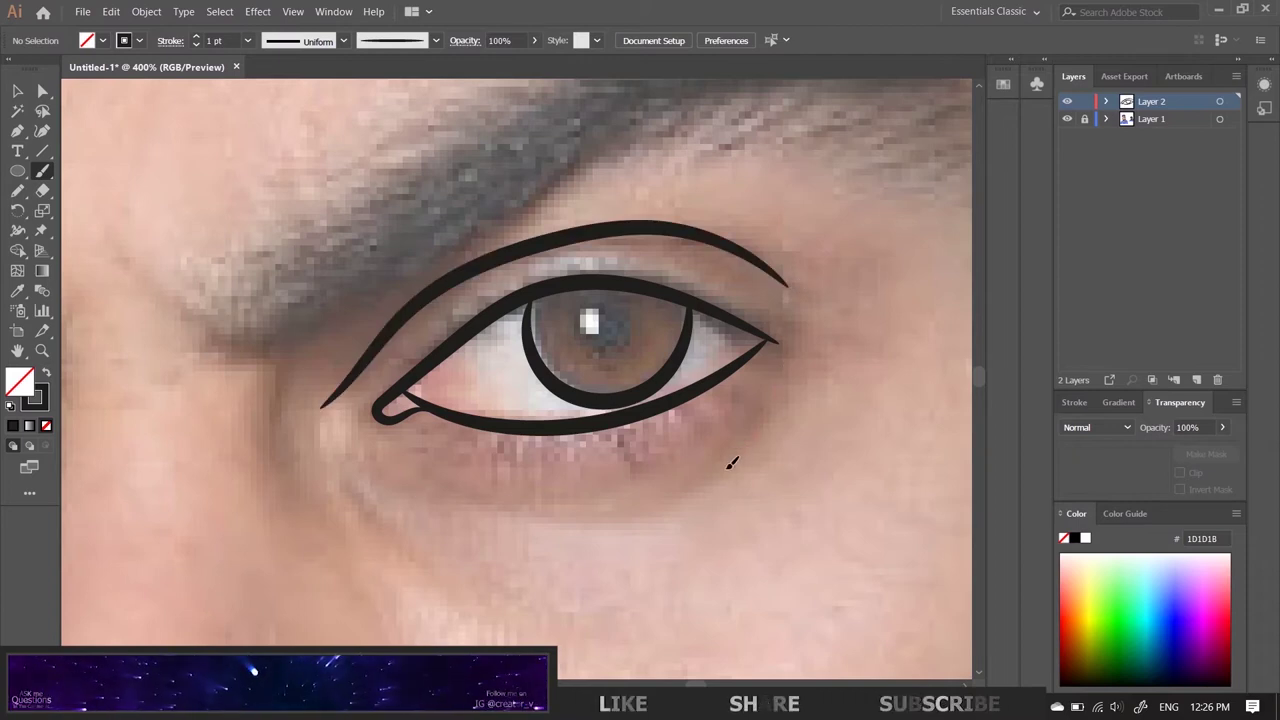
Step: Add the under-eye curve and a tapered line beside the nose bridge
{"action": "left_click_drag", "start_coordinate": [459, 473], "coordinate": [452, 470]}
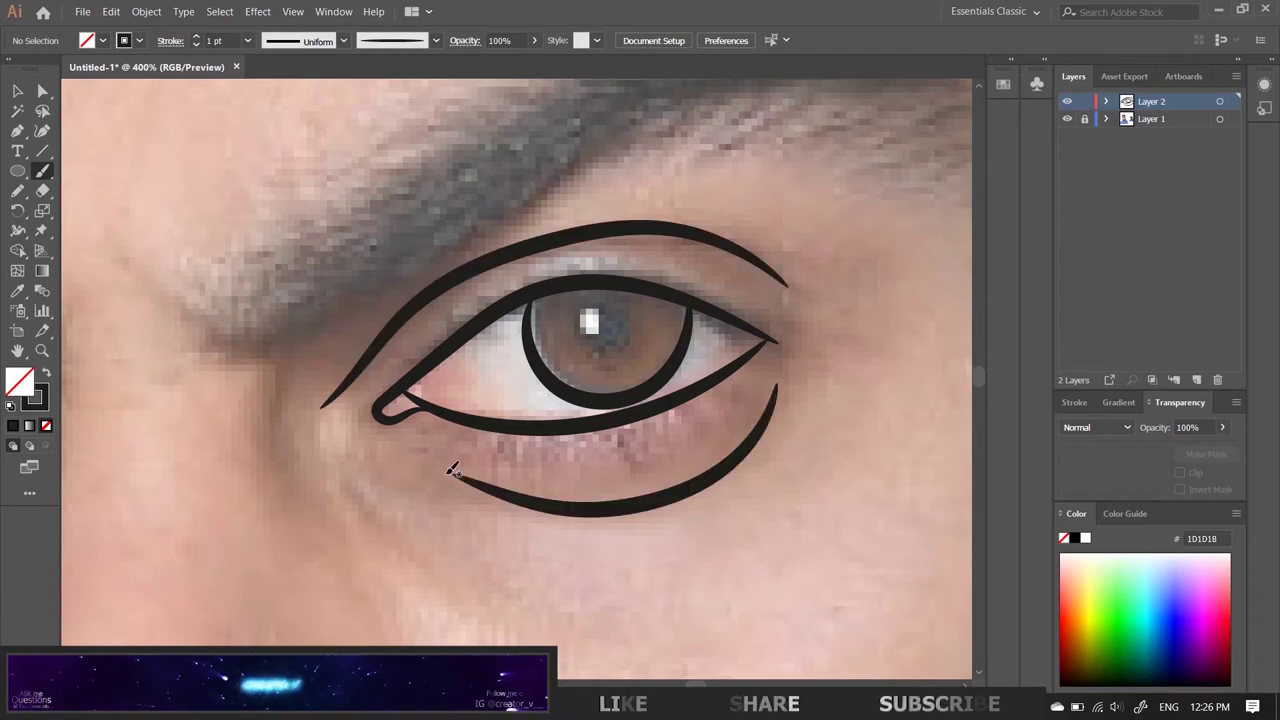
{"action": "key", "text": "ctrl+z"}
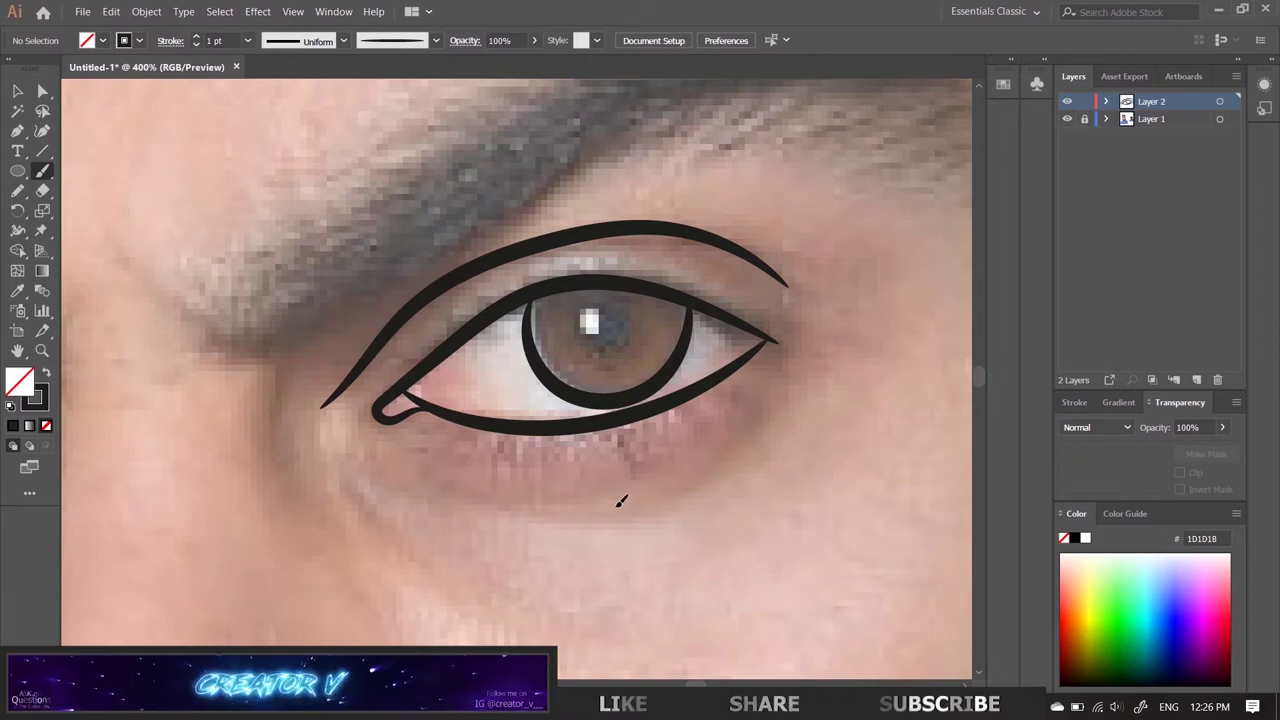
{"action": "key", "text": "ctrl+shift+z"}
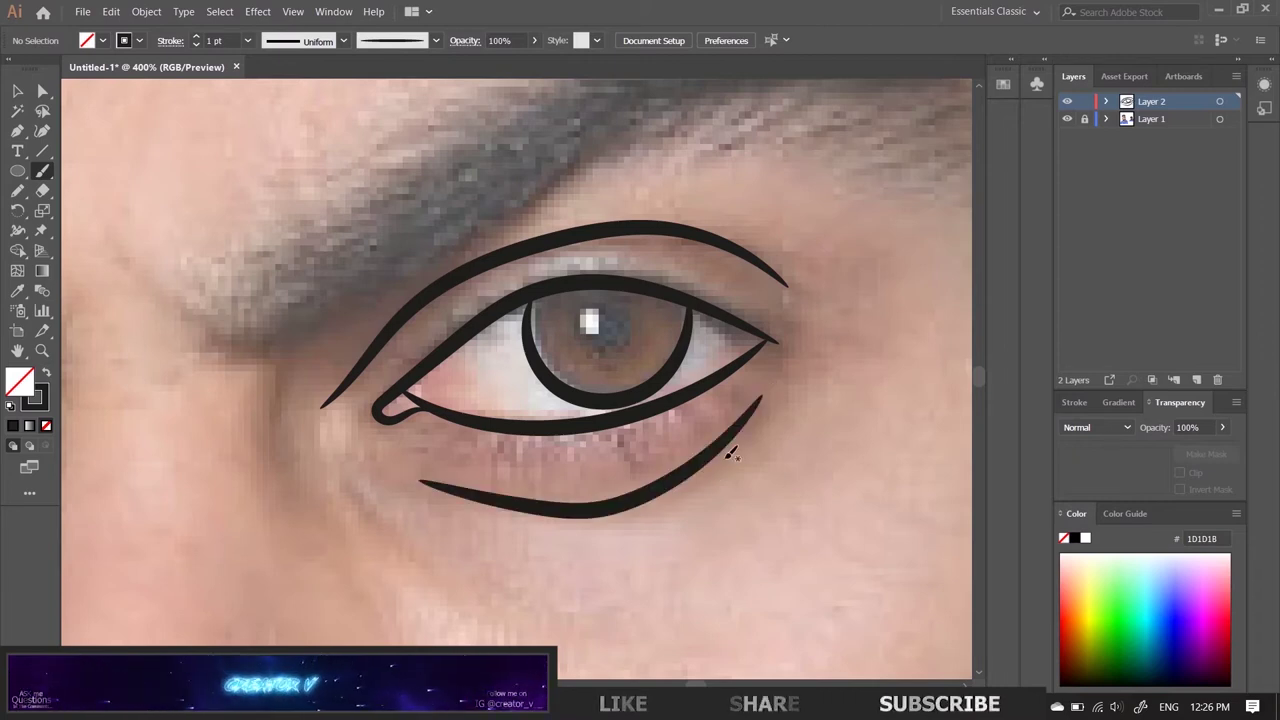
{"action": "key", "text": "ctrl+z"}
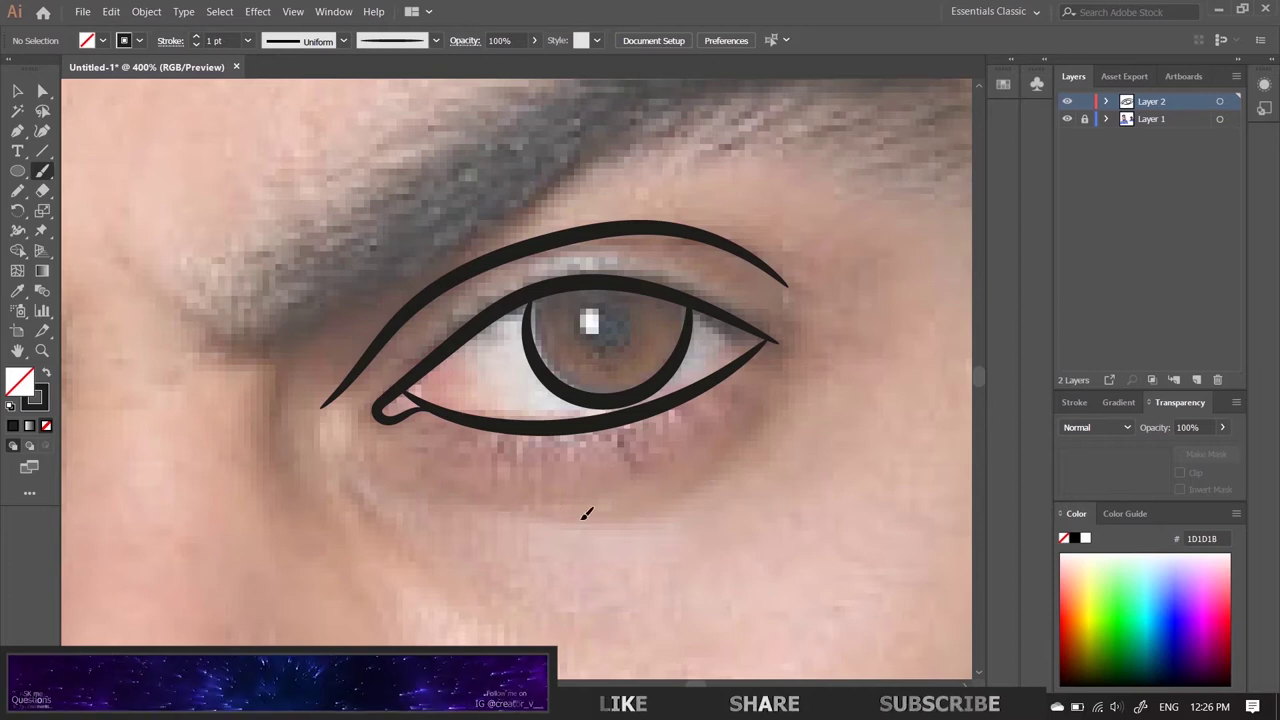
{"action": "key", "text": "ctrl+shift+z"}
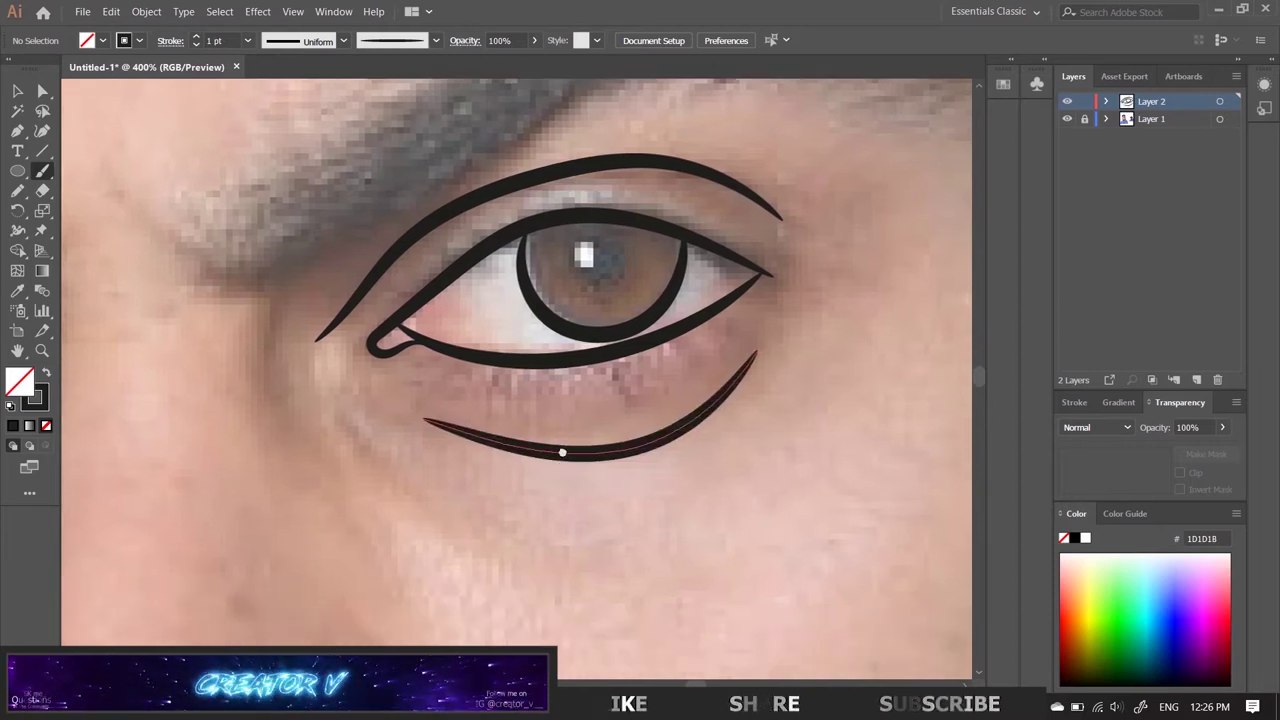
{"action": "left_click_drag", "start_coordinate": [583, 598], "coordinate": [577, 480]}
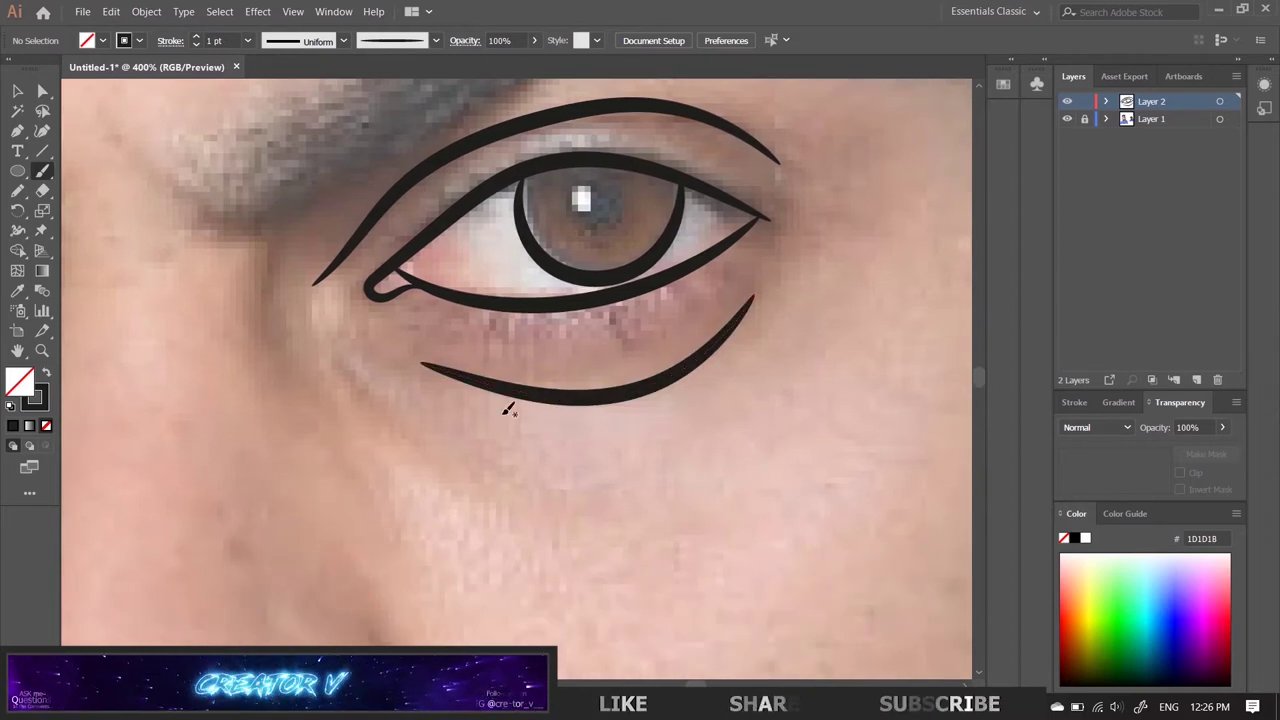
{"action": "left_click_drag", "start_coordinate": [463, 404], "coordinate": [449, 482]}
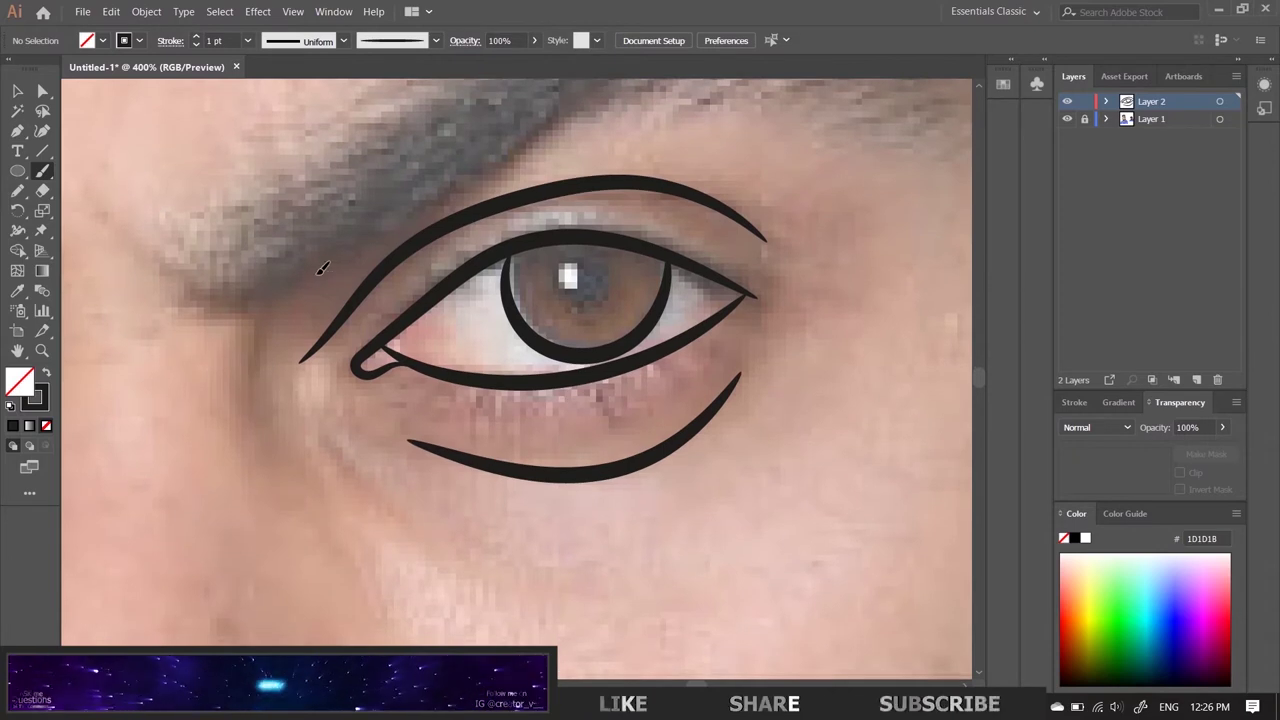
{"action": "left_click_drag", "start_coordinate": [306, 540], "coordinate": [312, 268]}
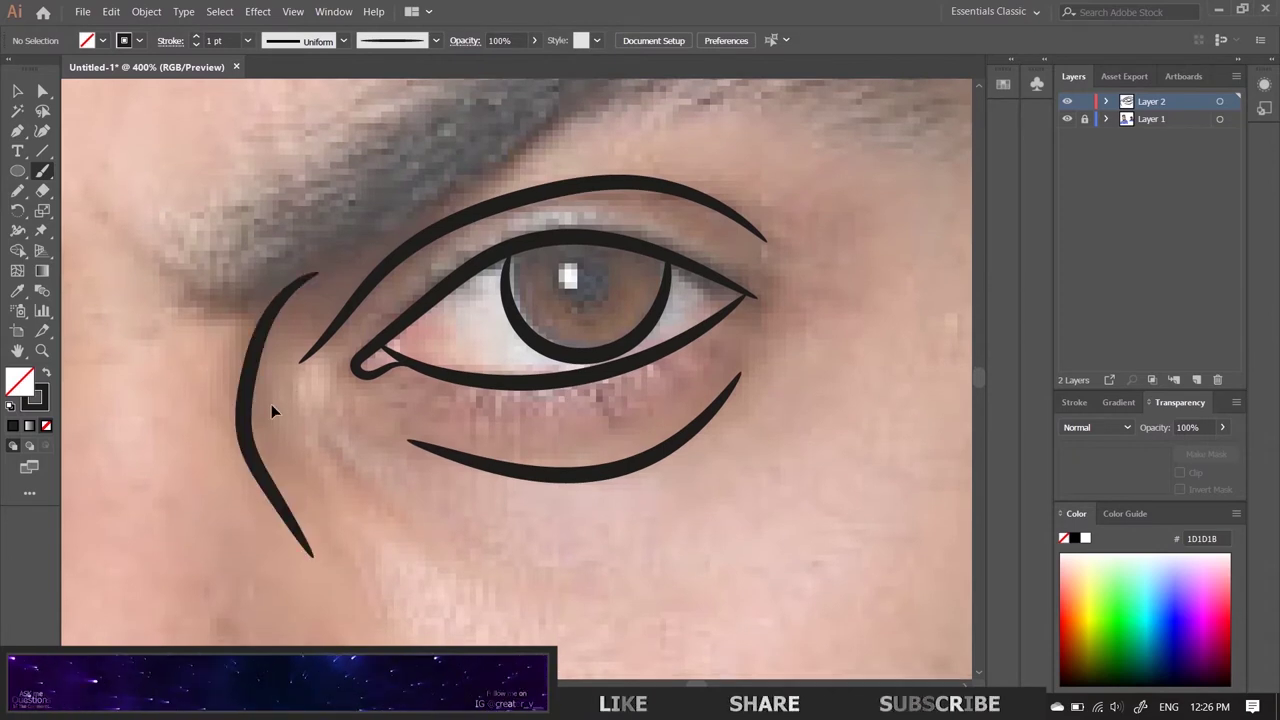
{"action": "key", "text": "ctrl+z"}
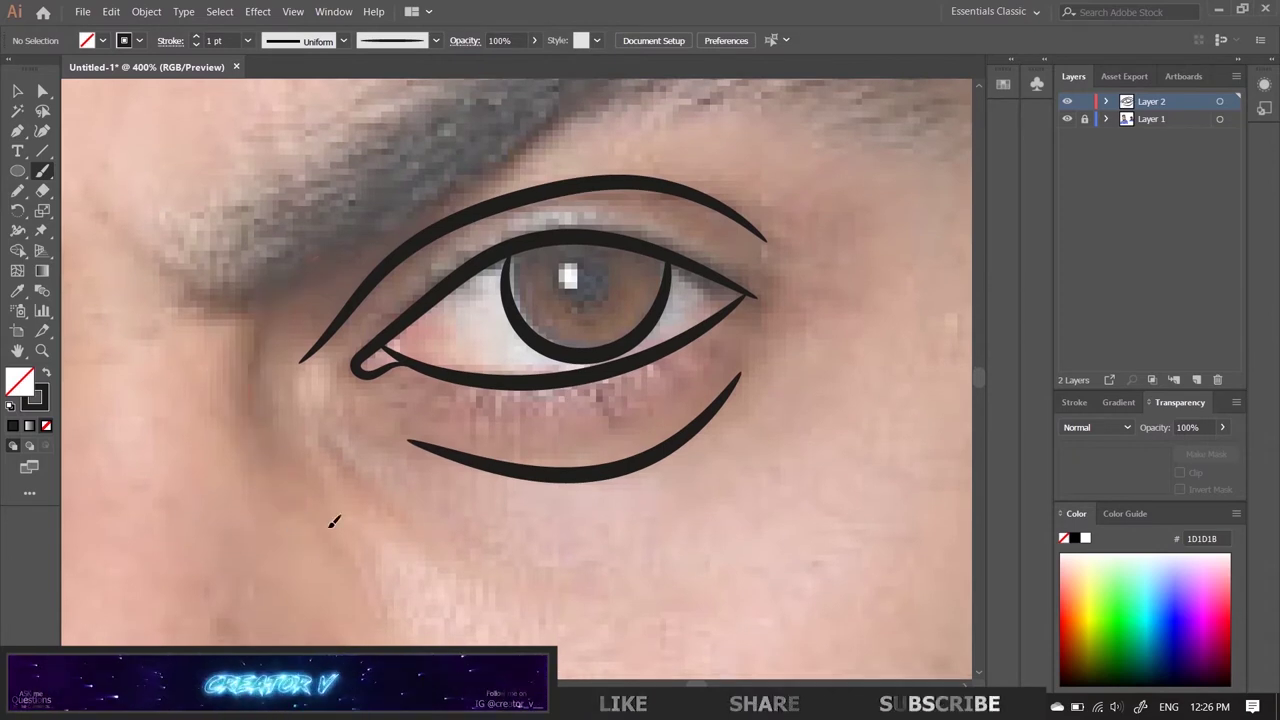
{"action": "left_click_drag", "start_coordinate": [331, 526], "coordinate": [356, 570]}
Step: Paint the left eye's upper and lower lids, iris arc and corner stroke
{"action": "scroll", "coordinate": [382, 557], "scroll_direction": "down", "scroll_amount": 3}
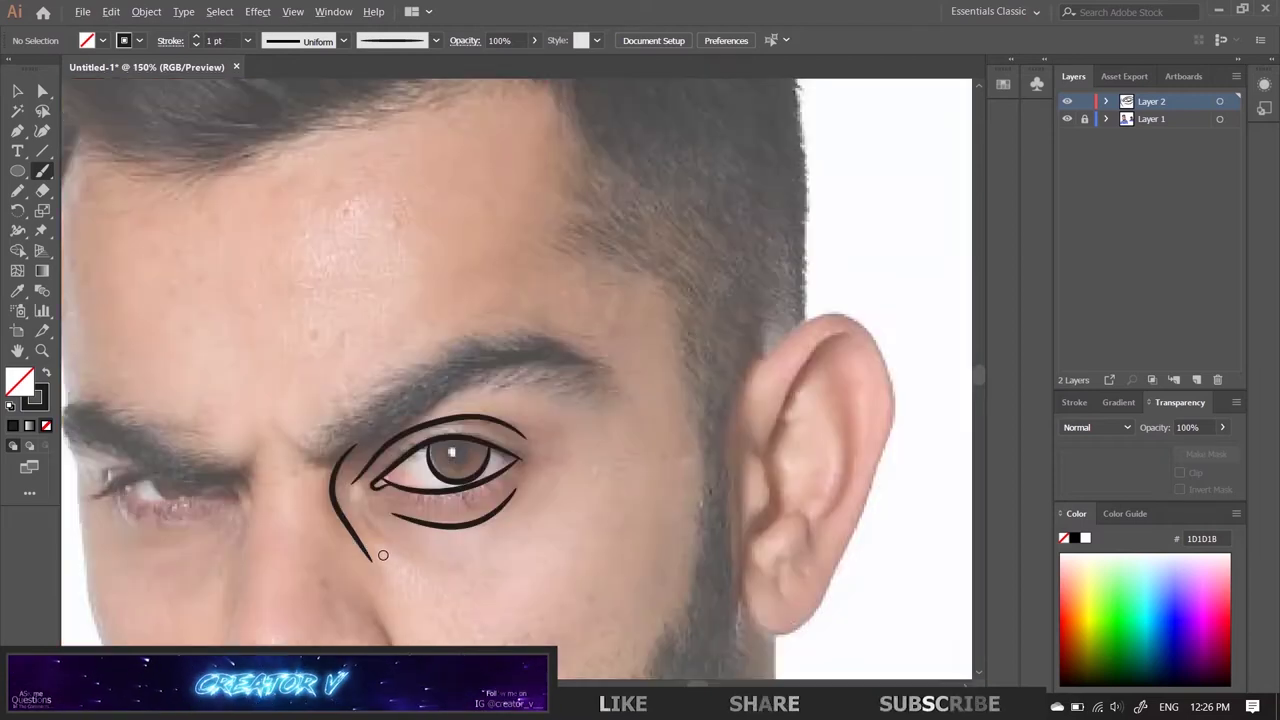
{"action": "scroll", "coordinate": [810, 350], "scroll_direction": "down", "scroll_amount": 1}
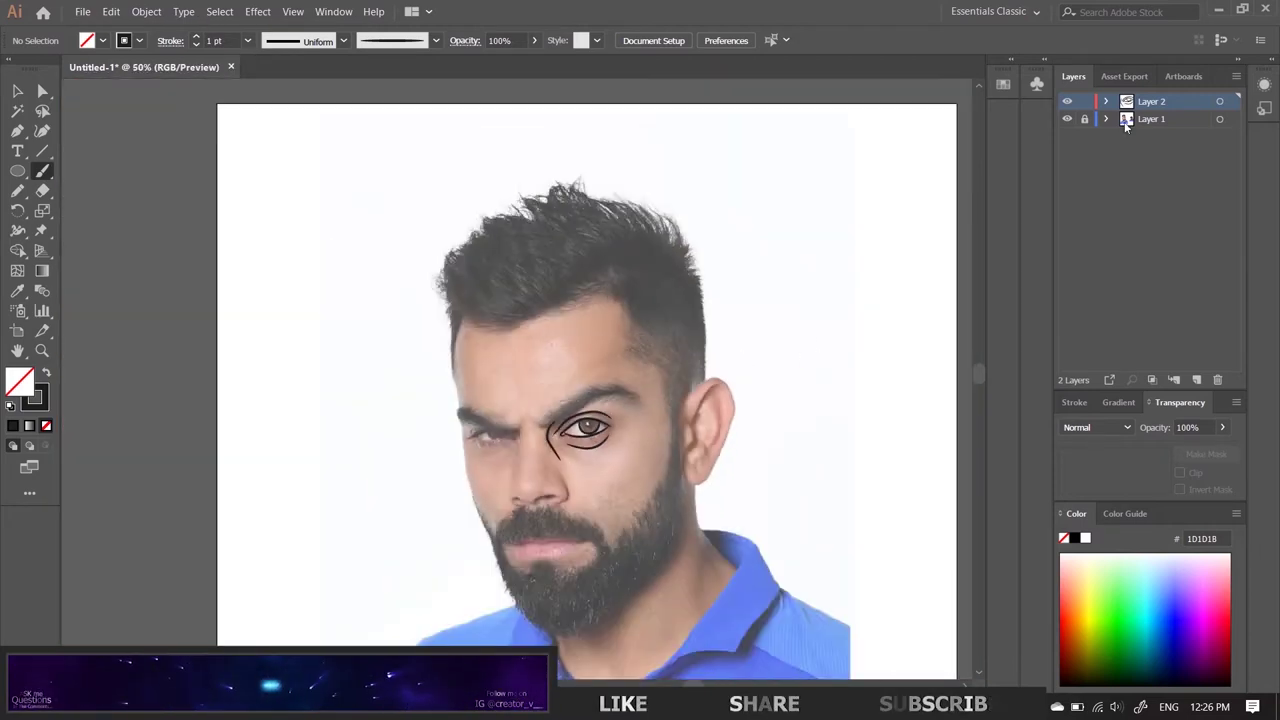
{"action": "left_click", "coordinate": [1067, 118]}
{"action": "left_click", "coordinate": [1067, 118]}
{"action": "scroll", "coordinate": [506, 471], "scroll_direction": "up", "scroll_amount": 2}
{"action": "scroll", "coordinate": [506, 471], "scroll_direction": "up", "scroll_amount": 1}
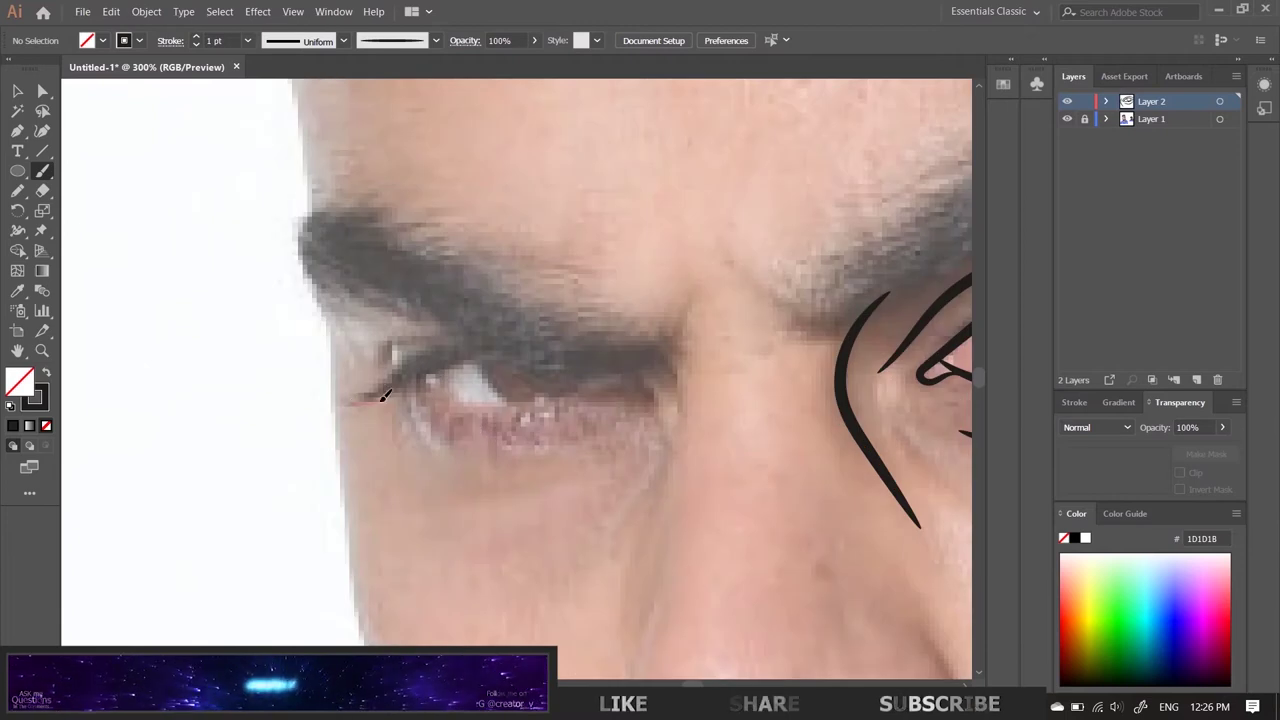
{"action": "left_click_drag", "start_coordinate": [669, 414], "coordinate": [662, 416]}
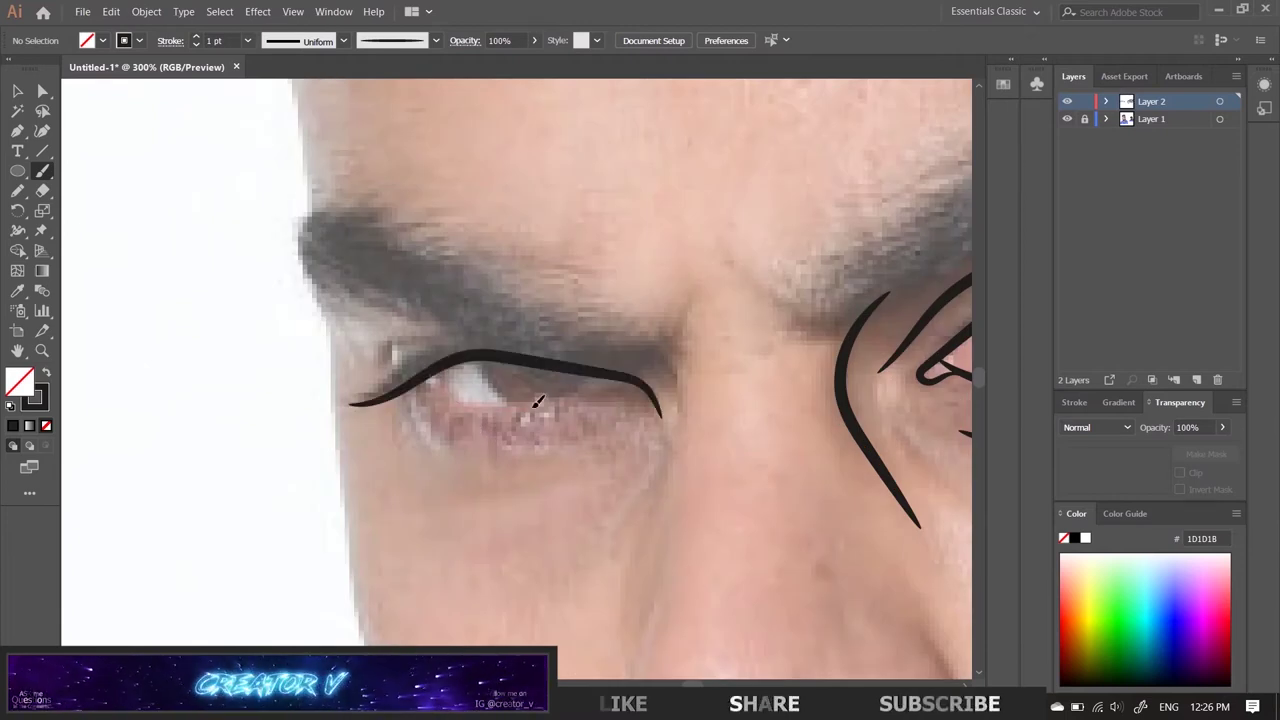
{"action": "left_click_drag", "start_coordinate": [436, 376], "coordinate": [640, 388]}
{"action": "left_click_drag", "start_coordinate": [480, 364], "coordinate": [518, 400]}
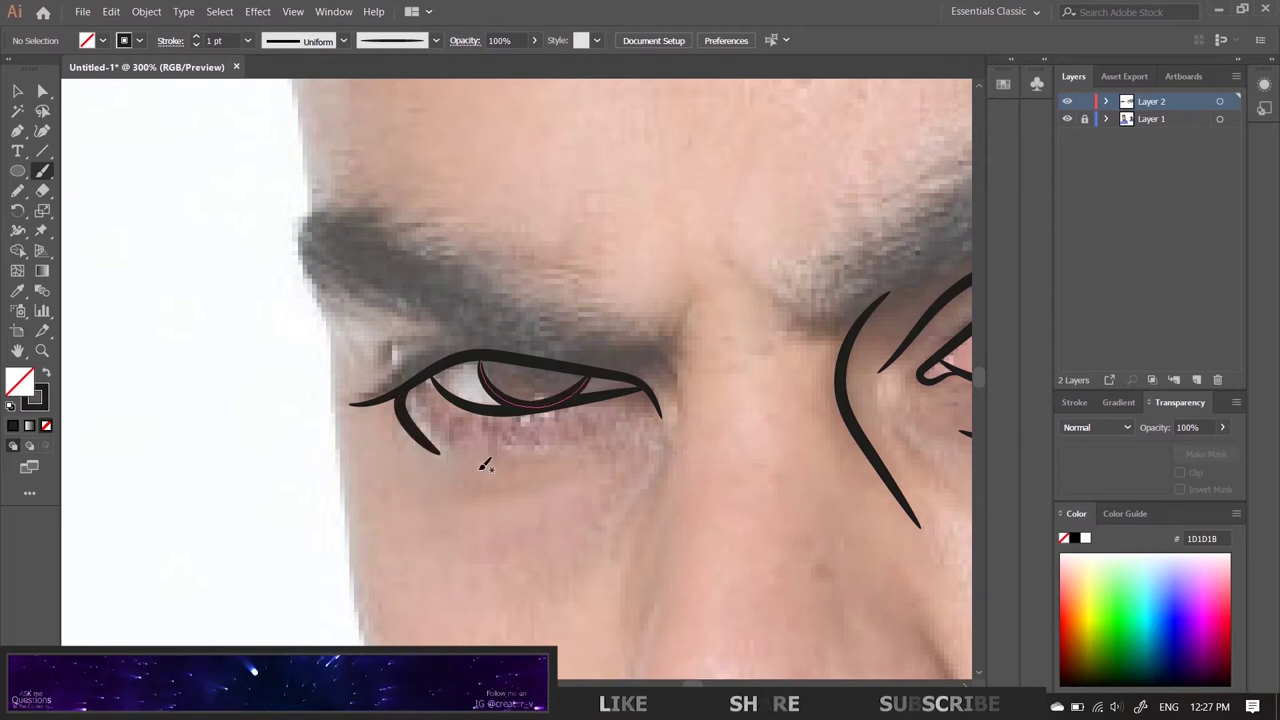
{"action": "mouse_move", "coordinate": [432, 377]}
{"action": "left_mouse_down"}
{"action": "mouse_move", "coordinate": [417, 399]}
{"action": "mouse_move", "coordinate": [428, 444]}
{"action": "left_mouse_up"}
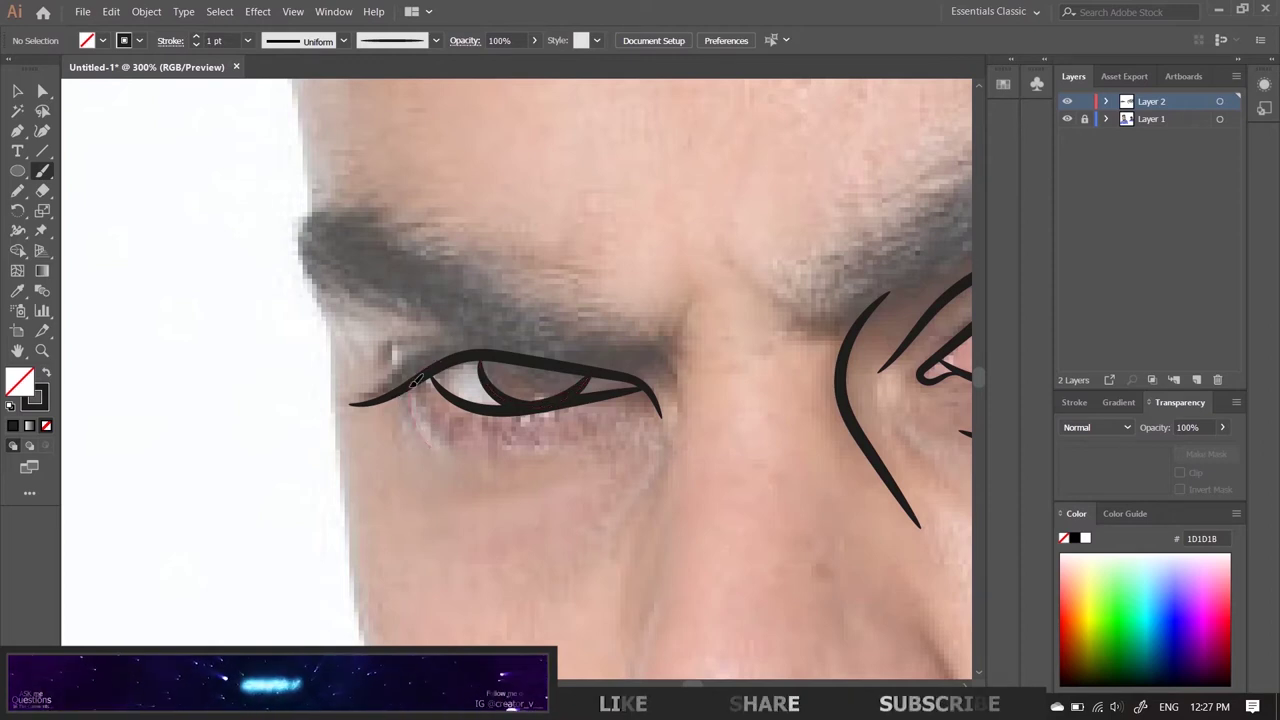
Step: Zoom out and toggle Layer 1 visibility to check the eye lines
{"action": "key", "text": "ctrl+0"}
{"action": "left_click", "coordinate": [1067, 118]}
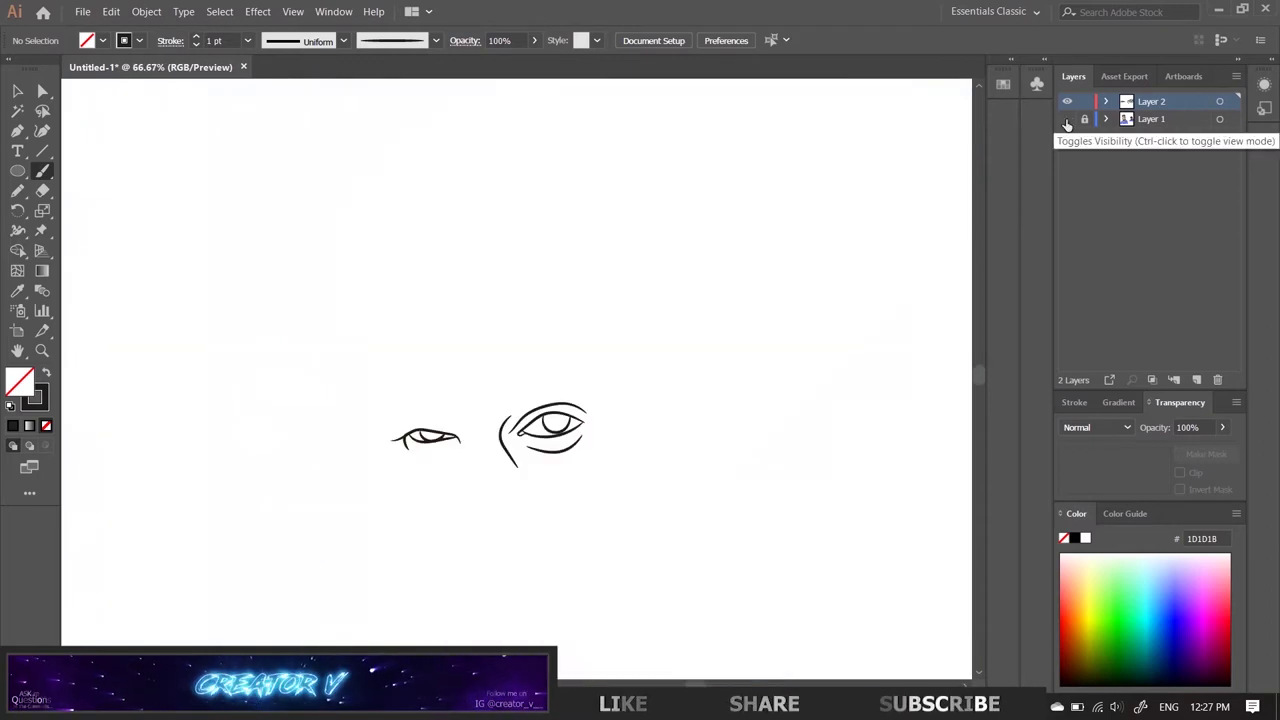
{"action": "left_click", "coordinate": [1067, 118]}
{"action": "key", "text": "ctrl+equal"}
{"action": "key", "text": "ctrl+equal"}
{"action": "key", "text": "ctrl+equal"}
Step: Outline the nose side, base and nostril with the Paintbrush
{"action": "left_click_drag", "start_coordinate": [415, 374], "coordinate": [422, 340]}
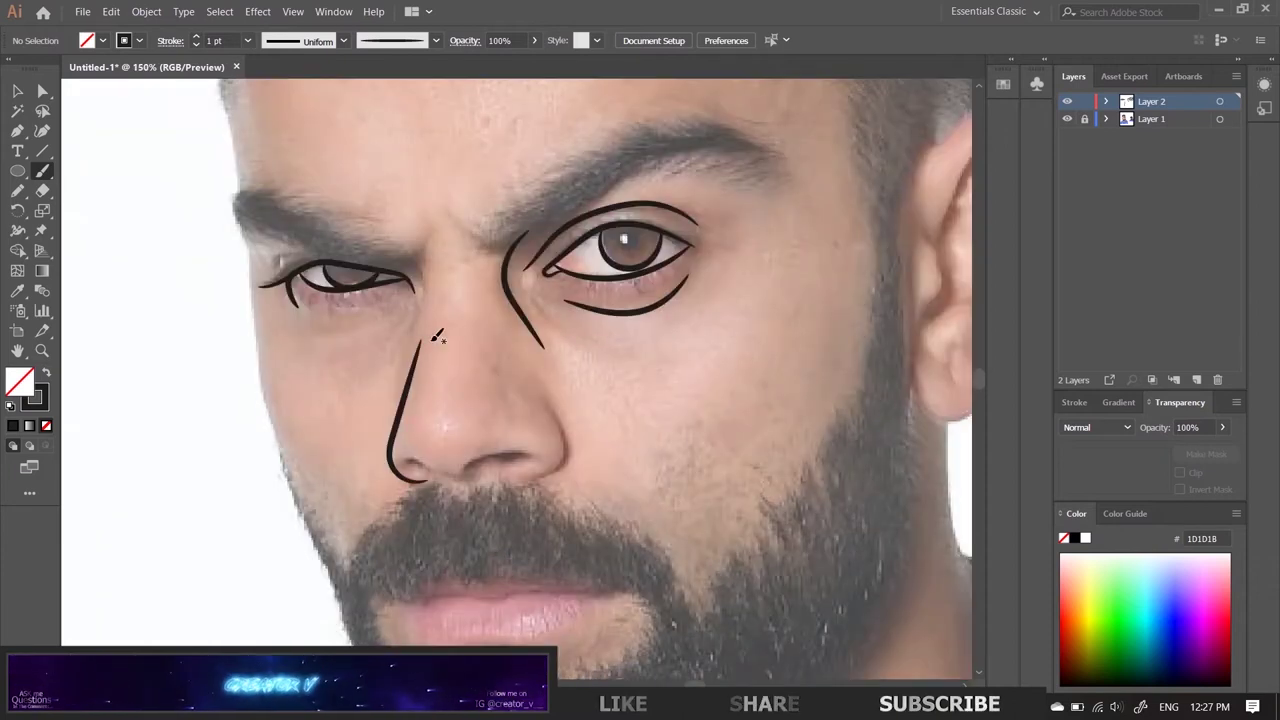
{"action": "left_click_drag", "start_coordinate": [430, 478], "coordinate": [527, 455]}
{"action": "key", "text": "ctrl+minus"}
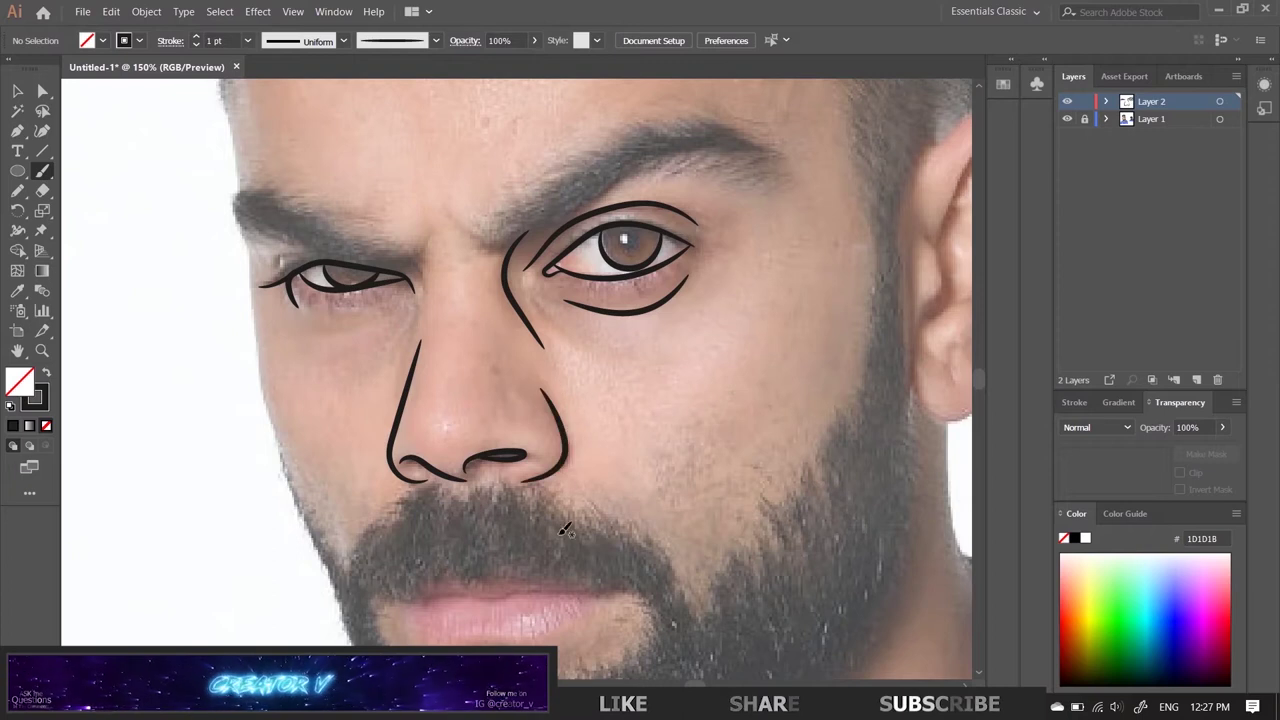
{"action": "key", "text": "ctrl+minus"}
{"action": "scroll", "coordinate": [465, 590], "scroll_direction": "up", "scroll_amount": 2}
{"action": "scroll", "coordinate": [465, 590], "scroll_direction": "up", "scroll_amount": 1}
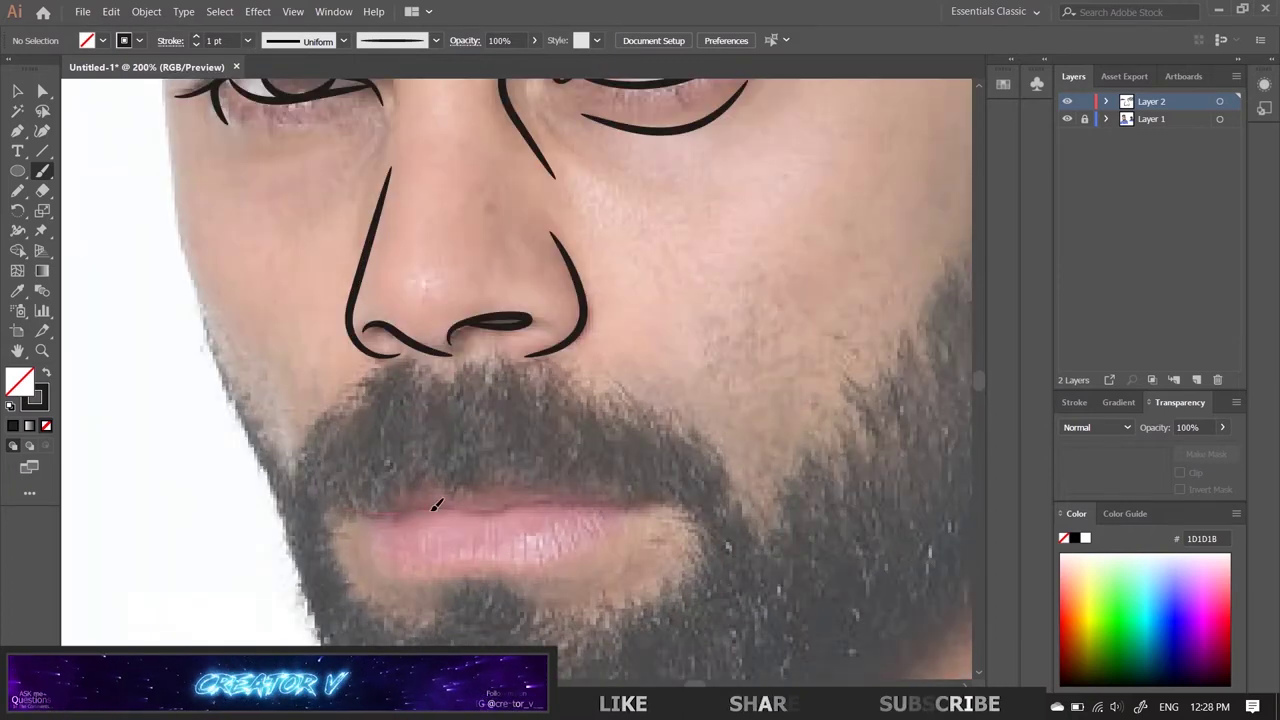
Step: Draw the upper lip line, redoing it until it fits the mouth
{"action": "left_click_drag", "start_coordinate": [659, 494], "coordinate": [346, 506]}
{"action": "key", "text": "ctrl+z"}
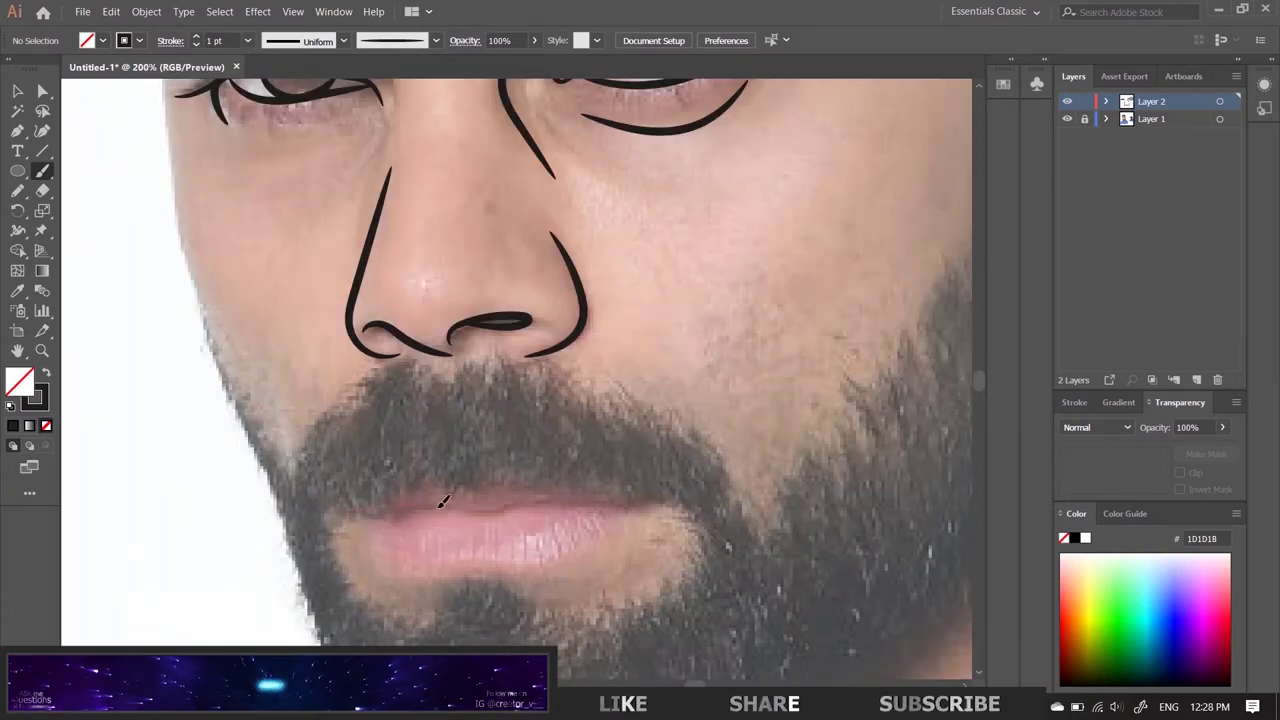
{"action": "left_click_drag", "start_coordinate": [468, 500], "coordinate": [348, 508]}
{"action": "key", "text": "ctrl+z"}
{"action": "left_click_drag", "start_coordinate": [460, 503], "coordinate": [373, 505]}
{"action": "key", "text": "ctrl+z"}
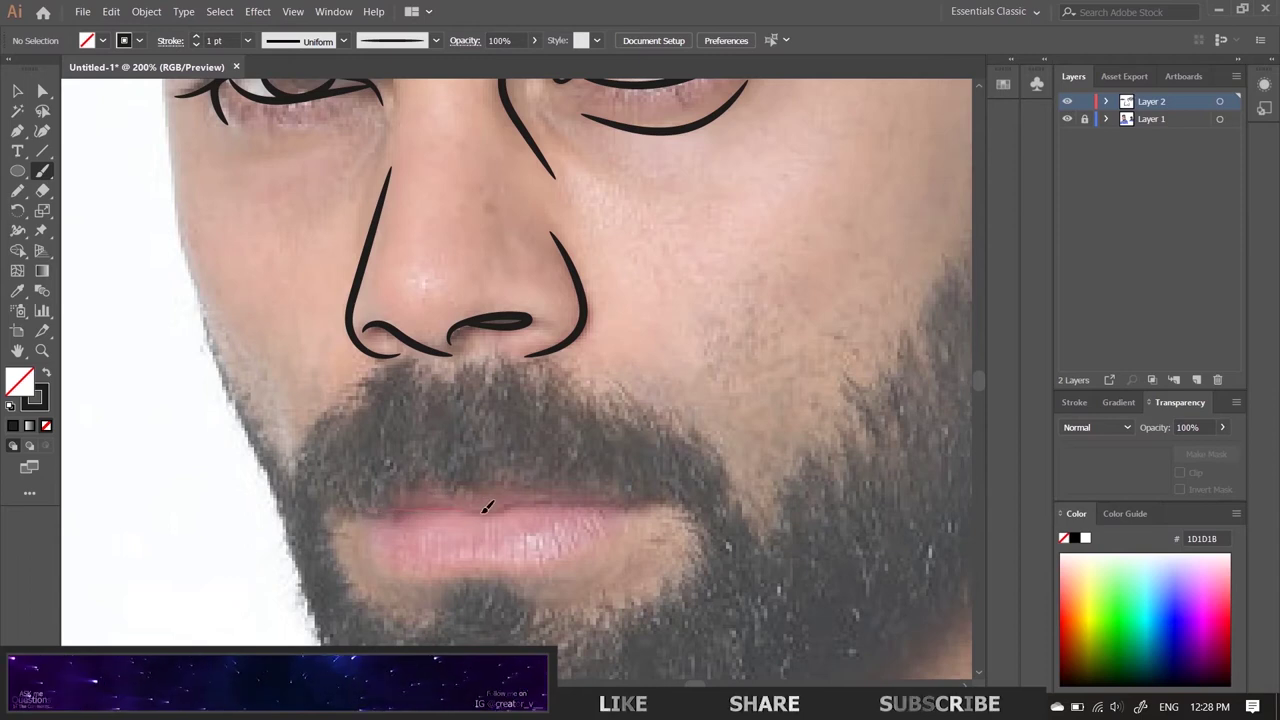
{"action": "left_click_drag", "start_coordinate": [621, 506], "coordinate": [368, 510]}
{"action": "key", "text": "ctrl+z"}
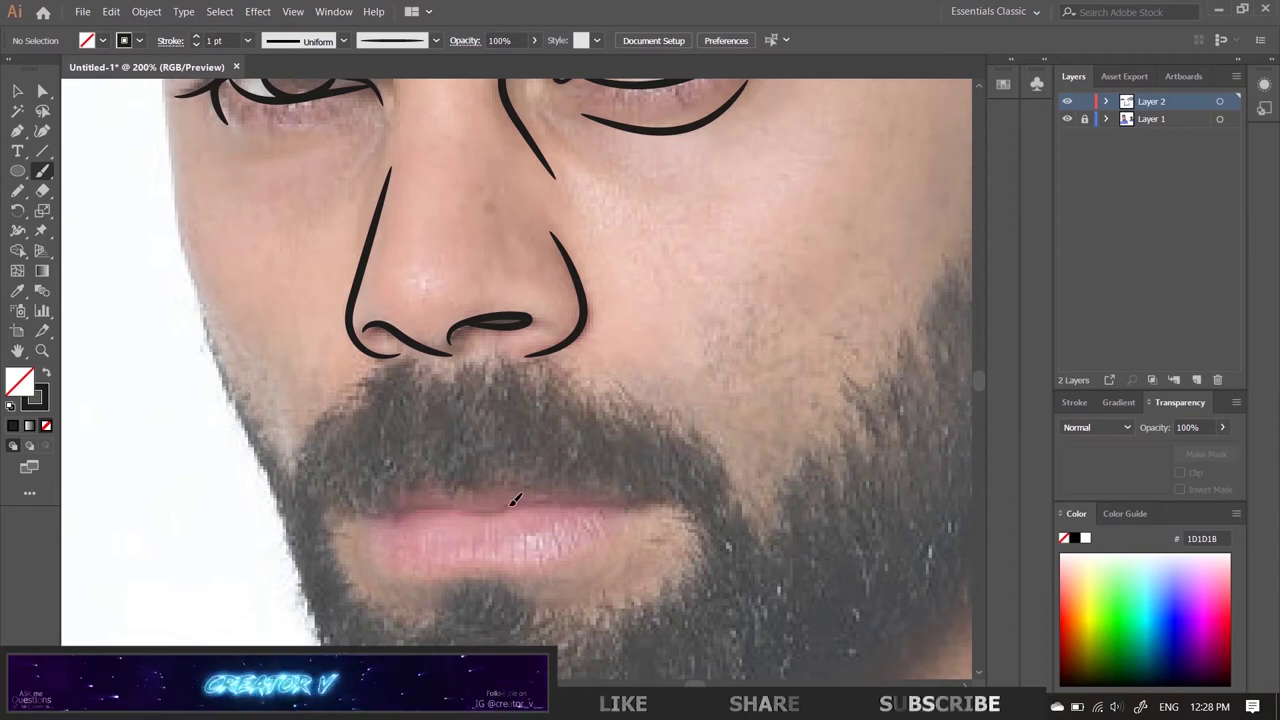
{"action": "mouse_move", "coordinate": [515, 500]}
{"action": "left_mouse_down"}
{"action": "mouse_move", "coordinate": [356, 512]}
{"action": "mouse_move", "coordinate": [656, 503]}
{"action": "mouse_move", "coordinate": [374, 508]}
{"action": "left_mouse_up"}
Step: Zoom out and toggle Layer 1 visibility to preview the nose and mouth lines
{"action": "key", "text": "ctrl+minus"}
{"action": "left_click", "coordinate": [1067, 118]}
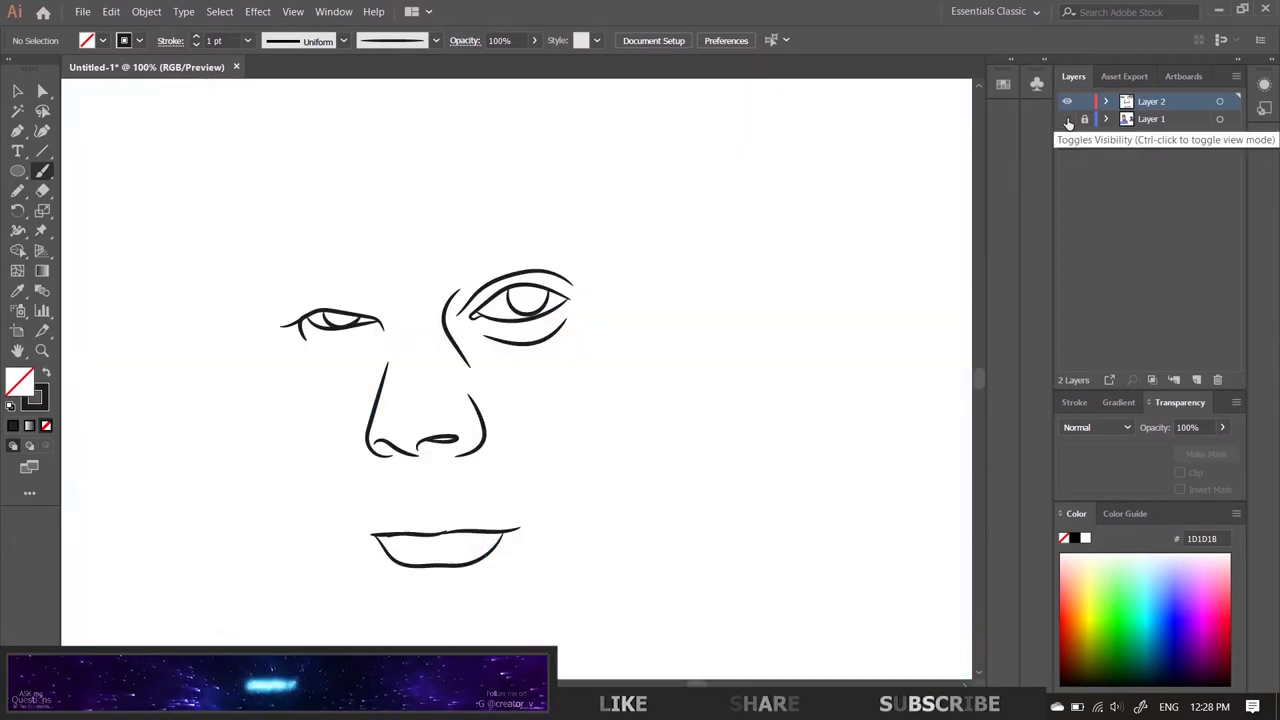
{"action": "left_click", "coordinate": [1067, 118]}
{"action": "scroll", "coordinate": [829, 320], "scroll_direction": "right", "scroll_amount": 3}
{"action": "scroll", "coordinate": [829, 320], "scroll_direction": "up", "scroll_amount": 2}
Step: Trace the ear's front edge, top rim, inner contours, tragus and lobe
{"action": "key", "text": "ctrl+plus"}
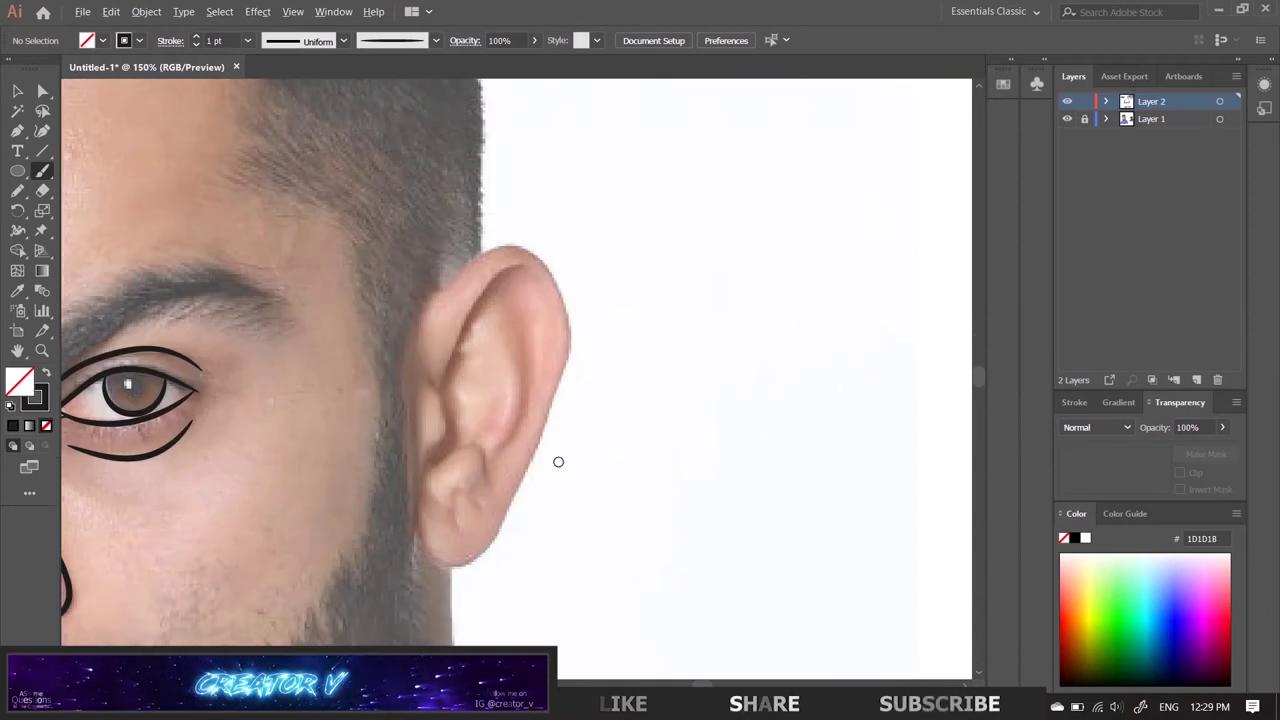
{"action": "left_click_drag", "start_coordinate": [381, 325], "coordinate": [371, 502]}
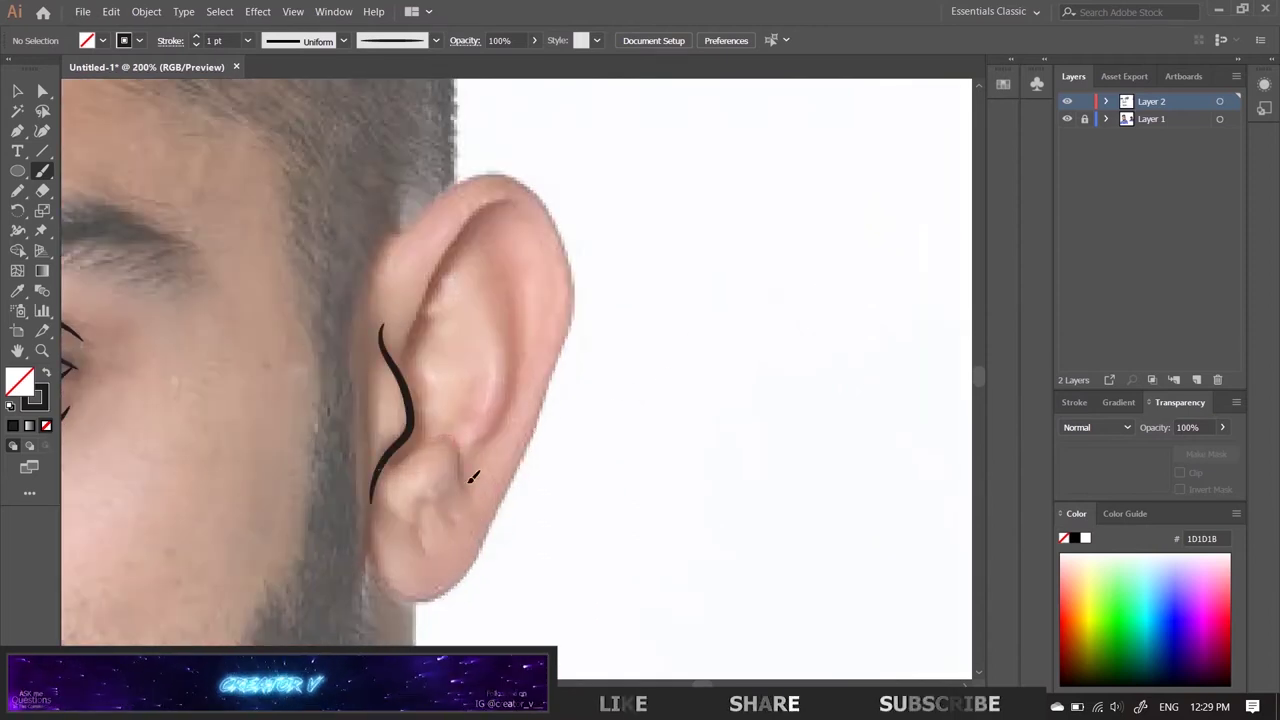
{"action": "left_click_drag", "start_coordinate": [468, 482], "coordinate": [378, 463]}
{"action": "left_click_drag", "start_coordinate": [541, 225], "coordinate": [398, 366]}
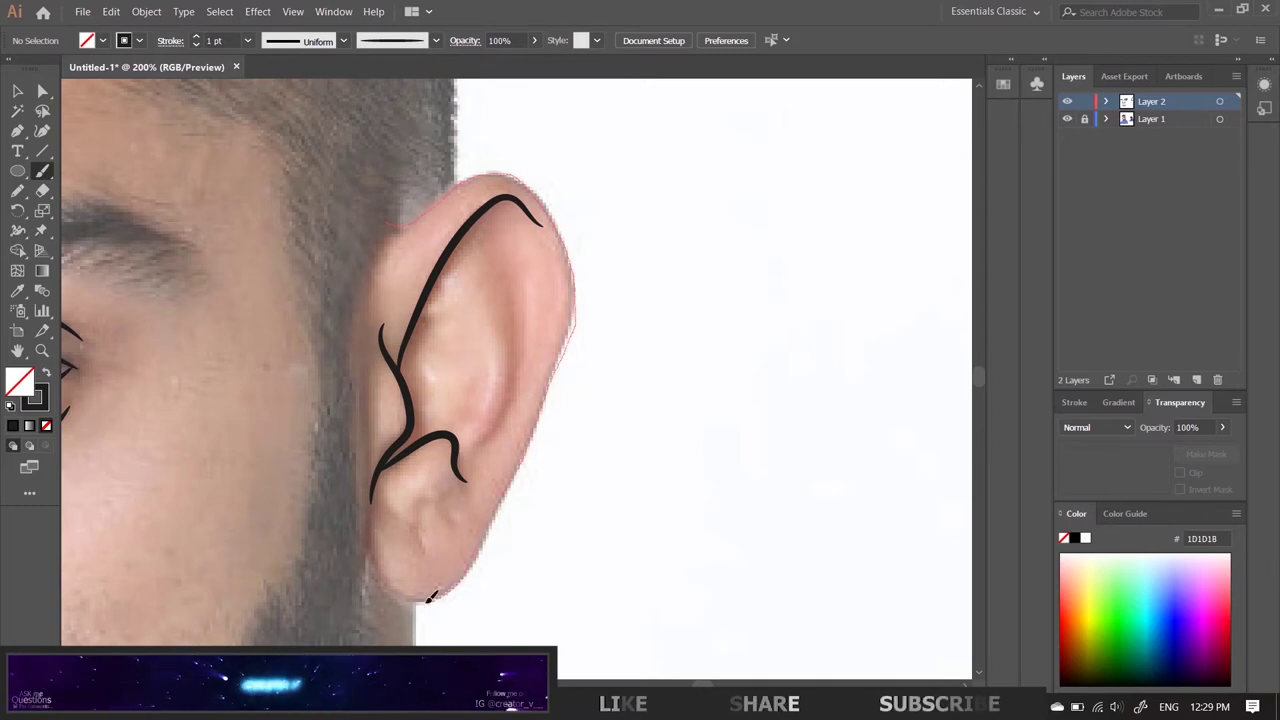
{"action": "left_click_drag", "start_coordinate": [373, 538], "coordinate": [370, 522]}
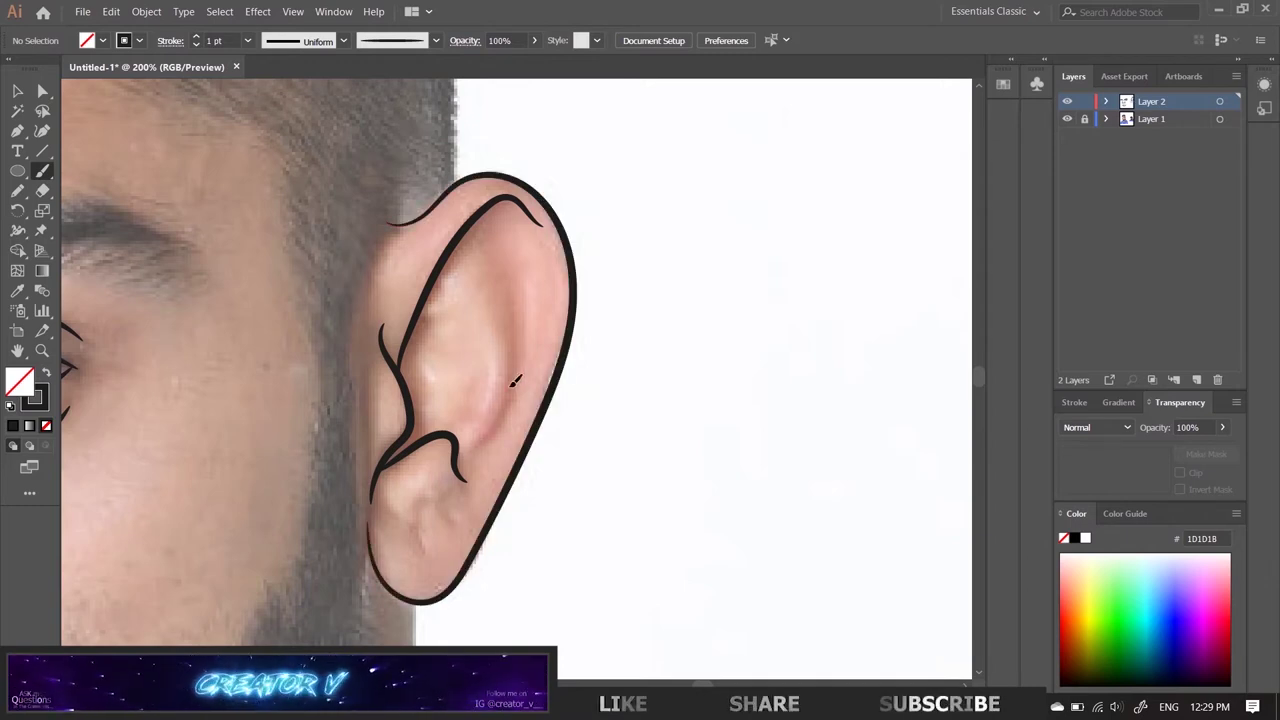
{"action": "mouse_move", "coordinate": [502, 265]}
{"action": "left_mouse_down"}
{"action": "mouse_move", "coordinate": [472, 452]}
{"action": "mouse_move", "coordinate": [388, 410]}
{"action": "left_mouse_up"}
{"action": "left_click_drag", "start_coordinate": [400, 496], "coordinate": [418, 546]}
Step: Draw a shorter neck line running down from below the ear
{"action": "scroll", "coordinate": [434, 193], "scroll_direction": "down", "scroll_amount": 5}
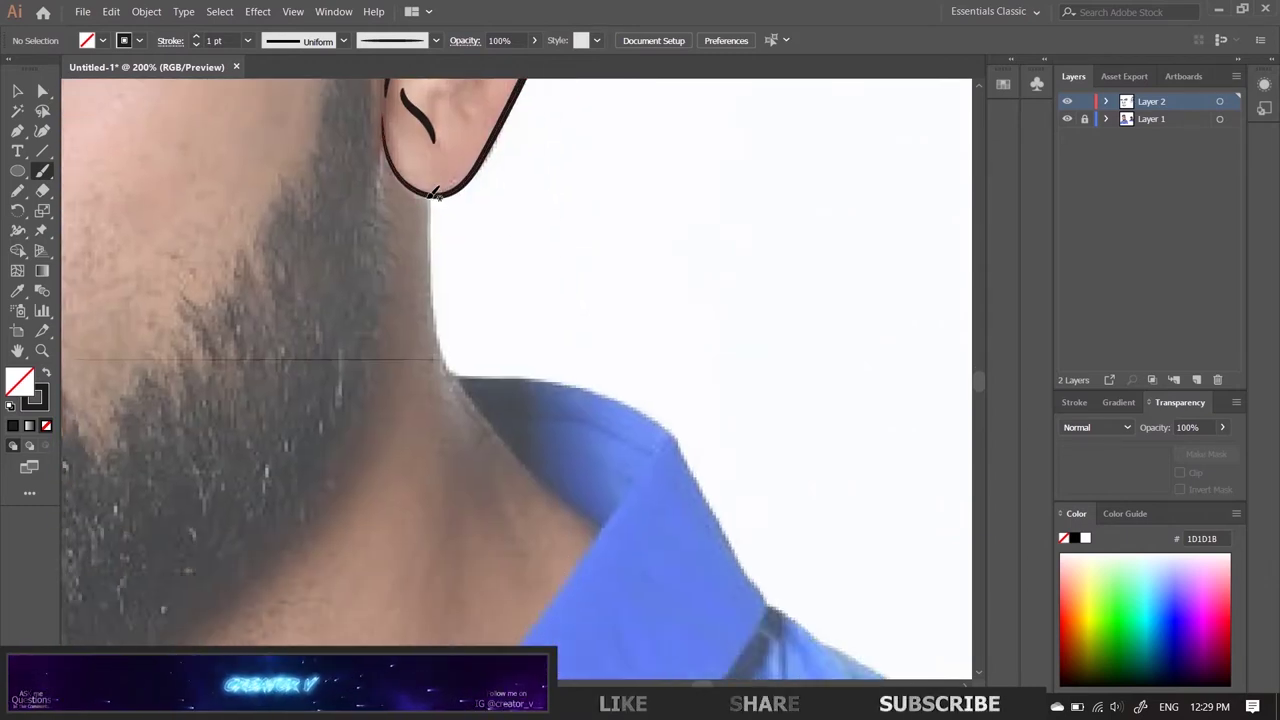
{"action": "left_click_drag", "start_coordinate": [560, 495], "coordinate": [562, 512]}
{"action": "key", "text": "ctrl+z"}
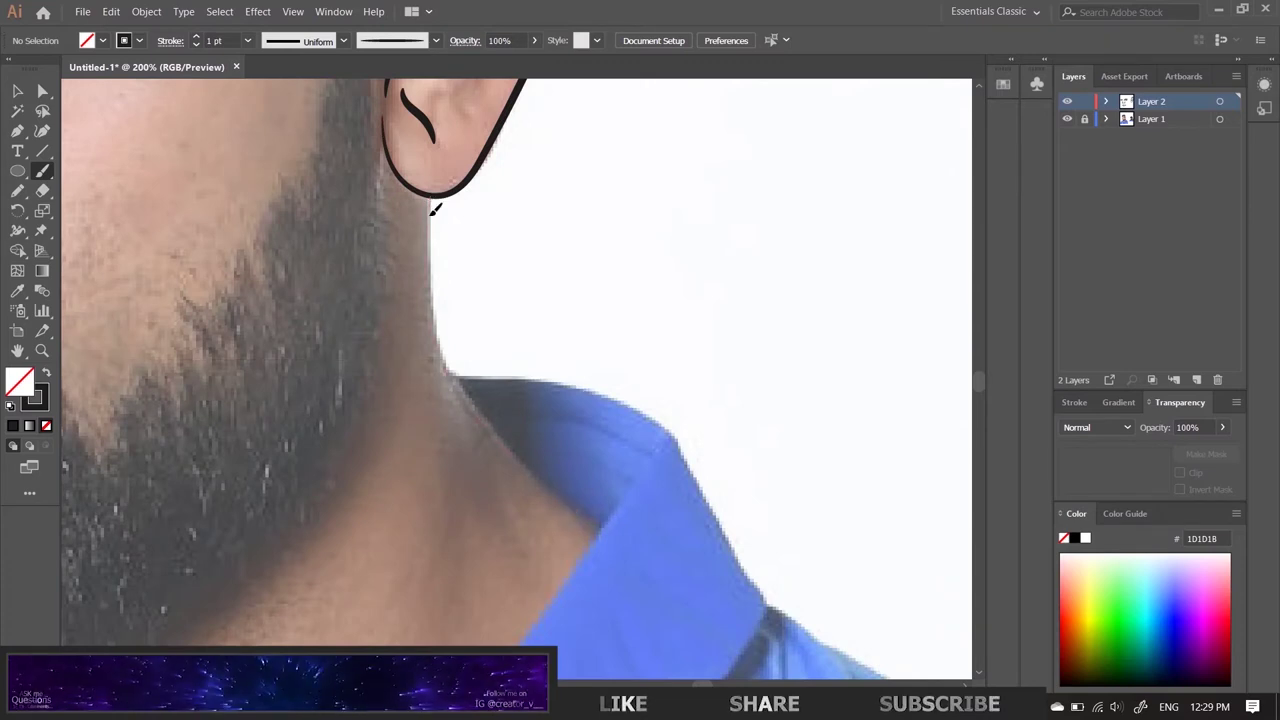
{"action": "mouse_move", "coordinate": [430, 200]}
{"action": "left_mouse_down"}
{"action": "mouse_move", "coordinate": [465, 442]}
{"action": "mouse_move", "coordinate": [600, 520]}
{"action": "left_mouse_up"}
{"action": "key", "text": "ctrl+minus"}
{"action": "key", "text": "ctrl+minus"}
{"action": "key", "text": "ctrl+minus"}
{"action": "key", "text": "ctrl+plus"}
{"action": "key", "text": "ctrl+plus"}
Step: Trace the left cheek edge and the neck lines into the collar's V opening
{"action": "scroll", "coordinate": [460, 220], "scroll_direction": "up", "scroll_amount": 2}
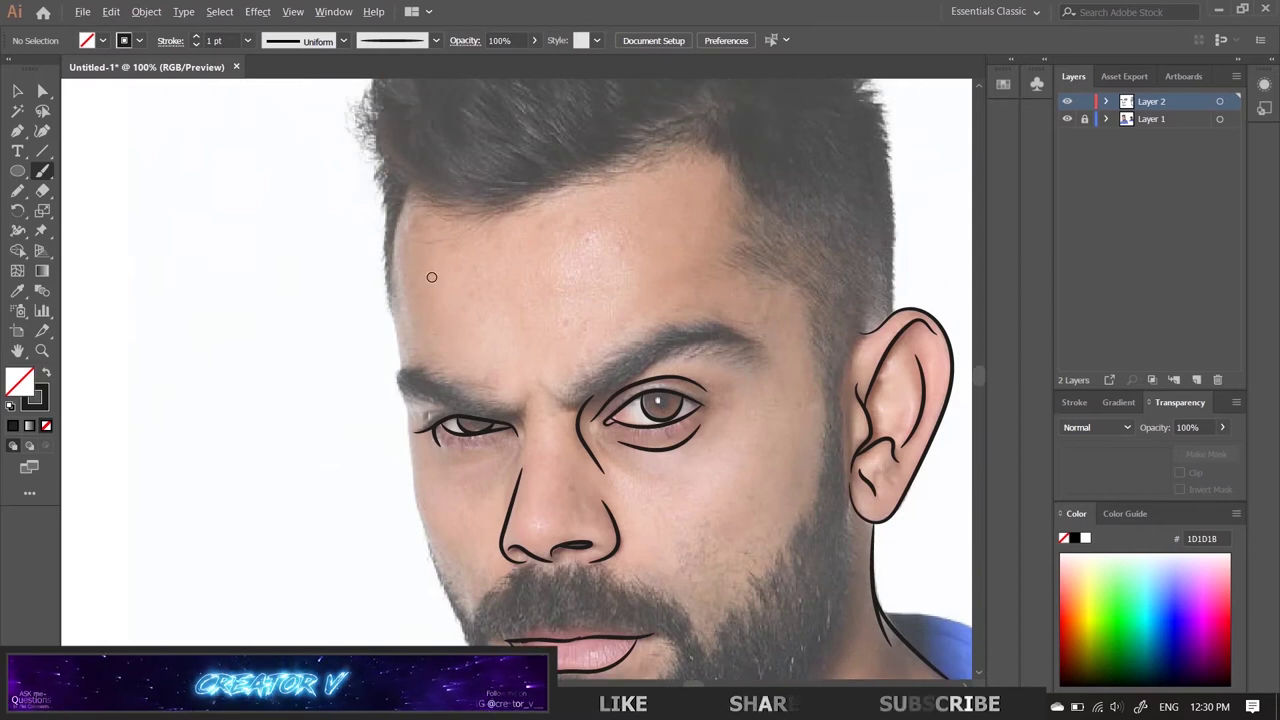
{"action": "key", "text": "ctrl+plus"}
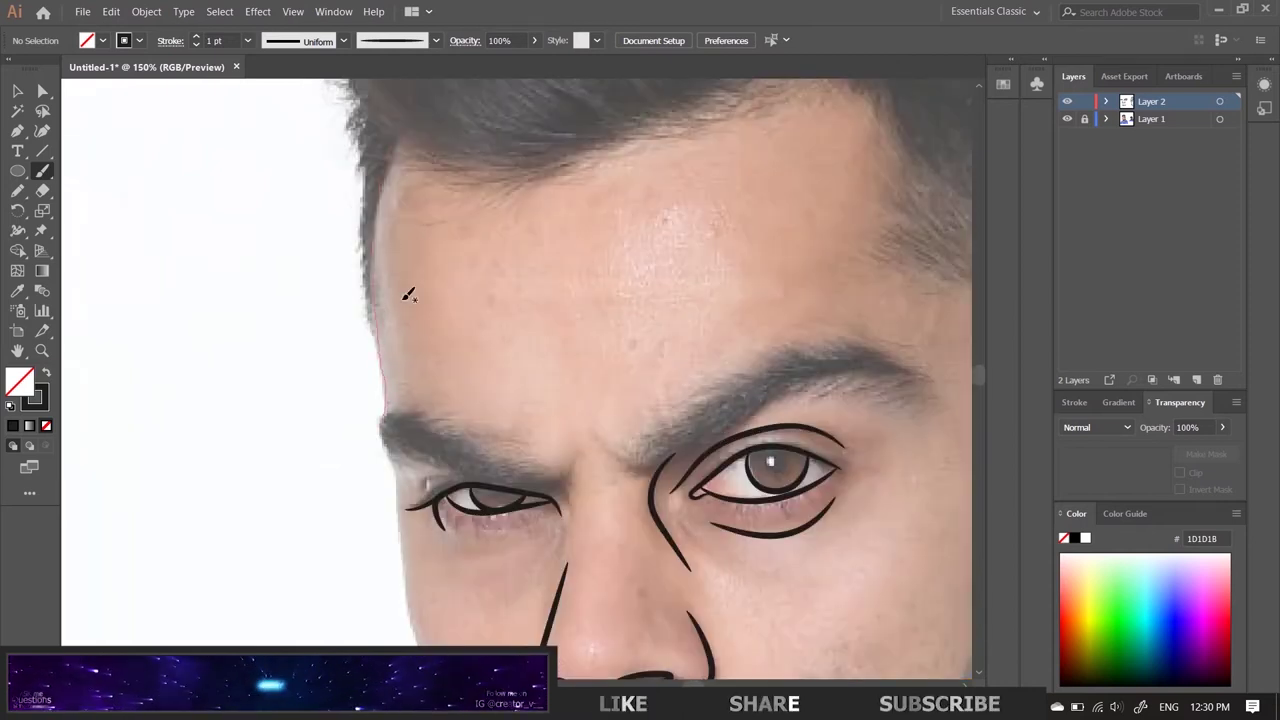
{"action": "scroll", "coordinate": [405, 280], "scroll_direction": "down", "scroll_amount": 5}
{"action": "left_click_drag", "start_coordinate": [377, 153], "coordinate": [411, 358]}
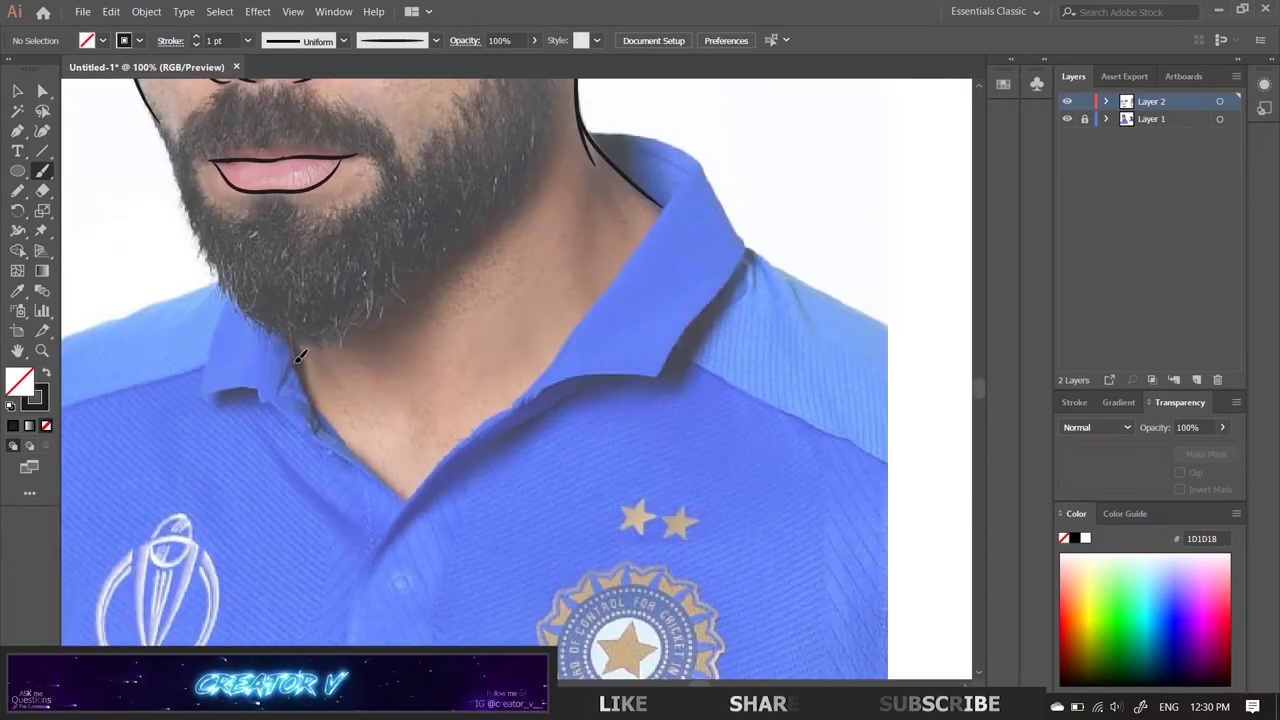
{"action": "left_click_drag", "start_coordinate": [299, 356], "coordinate": [318, 402]}
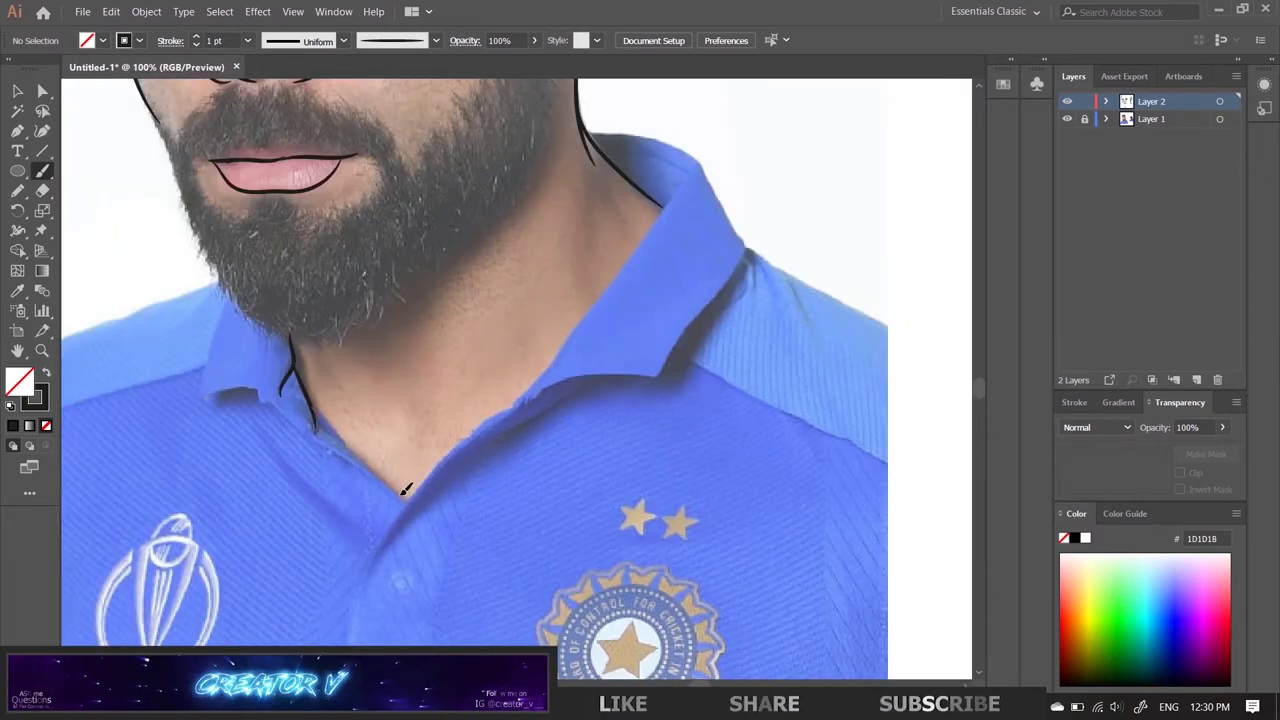
{"action": "left_click_drag", "start_coordinate": [404, 489], "coordinate": [414, 497]}
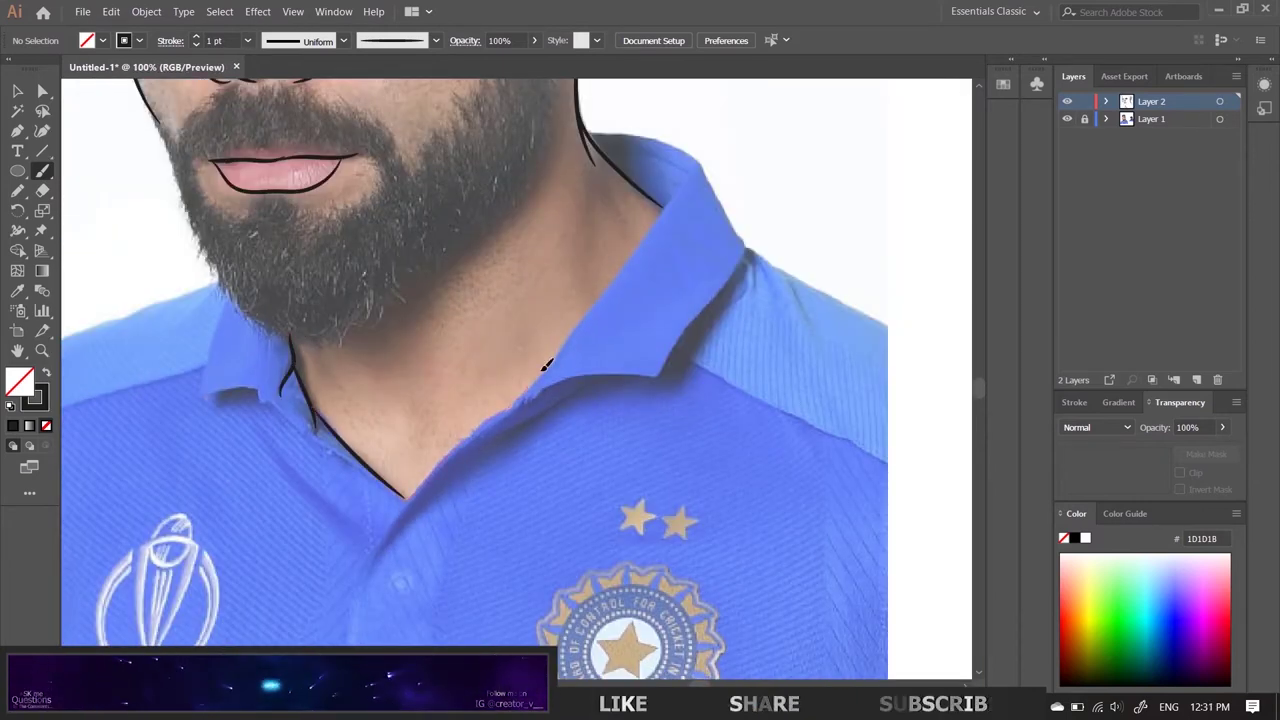
Step: Zoom out and scroll to view the whole portrait
{"action": "key", "text": "ctrl+minus"}
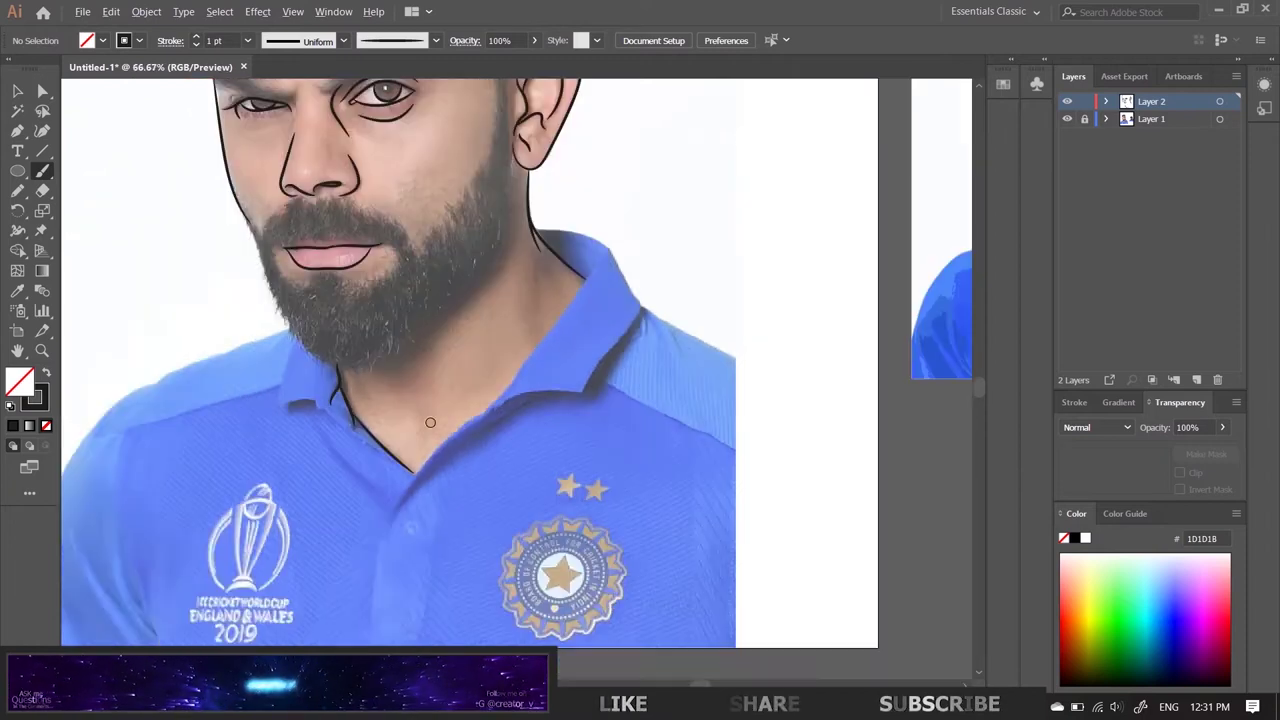
{"action": "scroll", "coordinate": [432, 415], "scroll_direction": "up", "scroll_amount": 3}
{"action": "scroll", "coordinate": [308, 363], "scroll_direction": "up", "scroll_amount": 3}
{"action": "scroll", "coordinate": [312, 375], "scroll_direction": "up", "scroll_amount": 2}
{"action": "scroll", "coordinate": [315, 390], "scroll_direction": "up", "scroll_amount": 2}
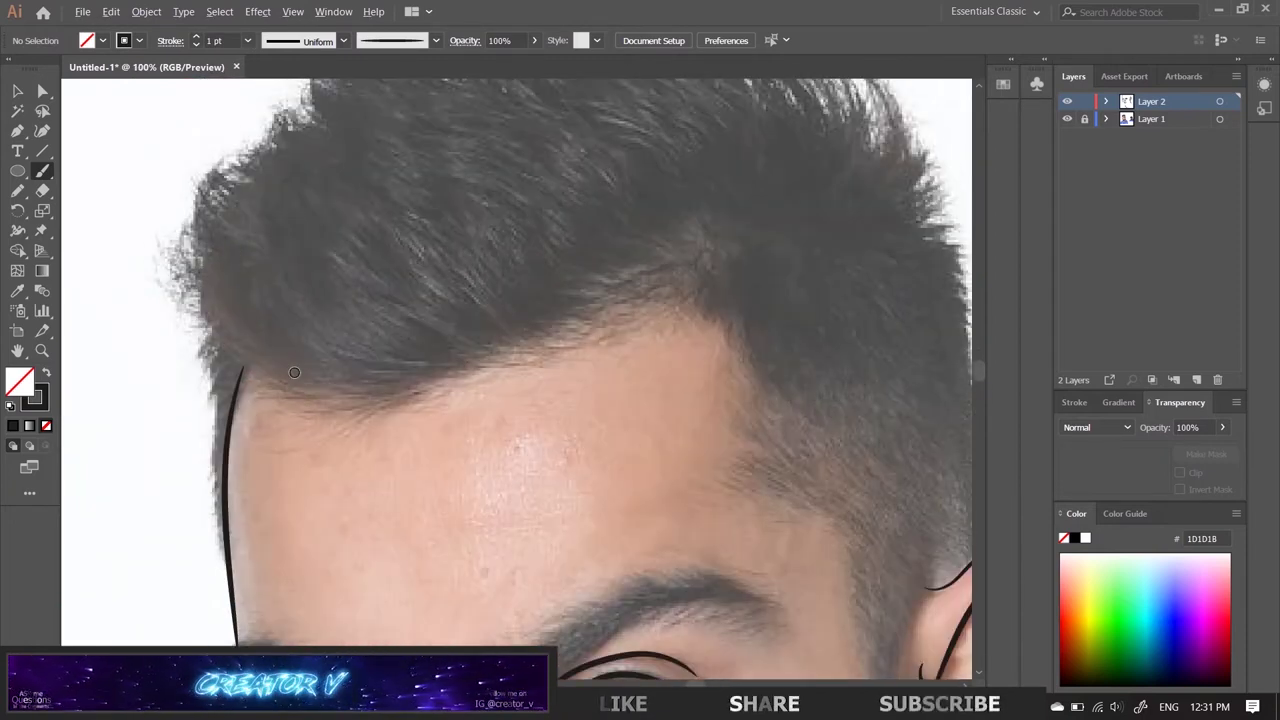
{"action": "scroll", "coordinate": [317, 397], "scroll_direction": "up", "scroll_amount": 1}
{"action": "scroll", "coordinate": [479, 545], "scroll_direction": "up", "scroll_amount": 2}
{"action": "scroll", "coordinate": [419, 435], "scroll_direction": "down", "scroll_amount": 1}
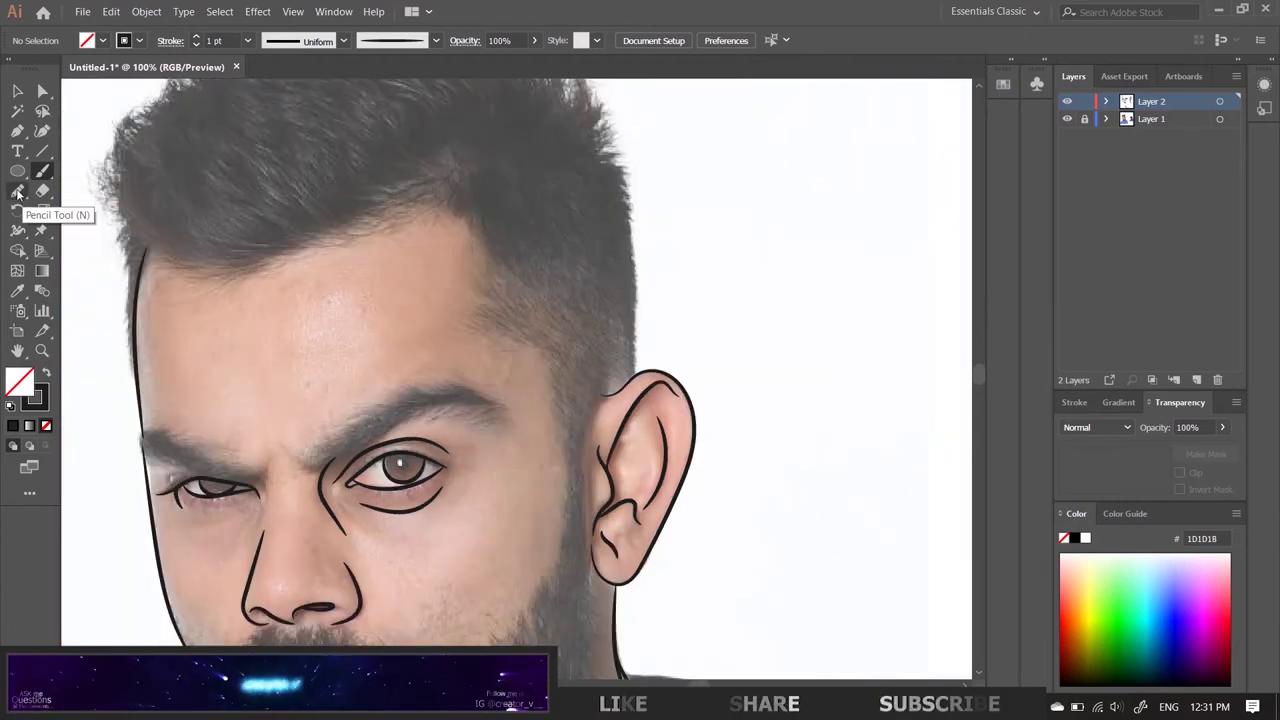
Step: Set Pencil options to Smooth fidelity, Keep selected, and close paths within 15 pixels
{"action": "double_click", "coordinate": [17, 193]}
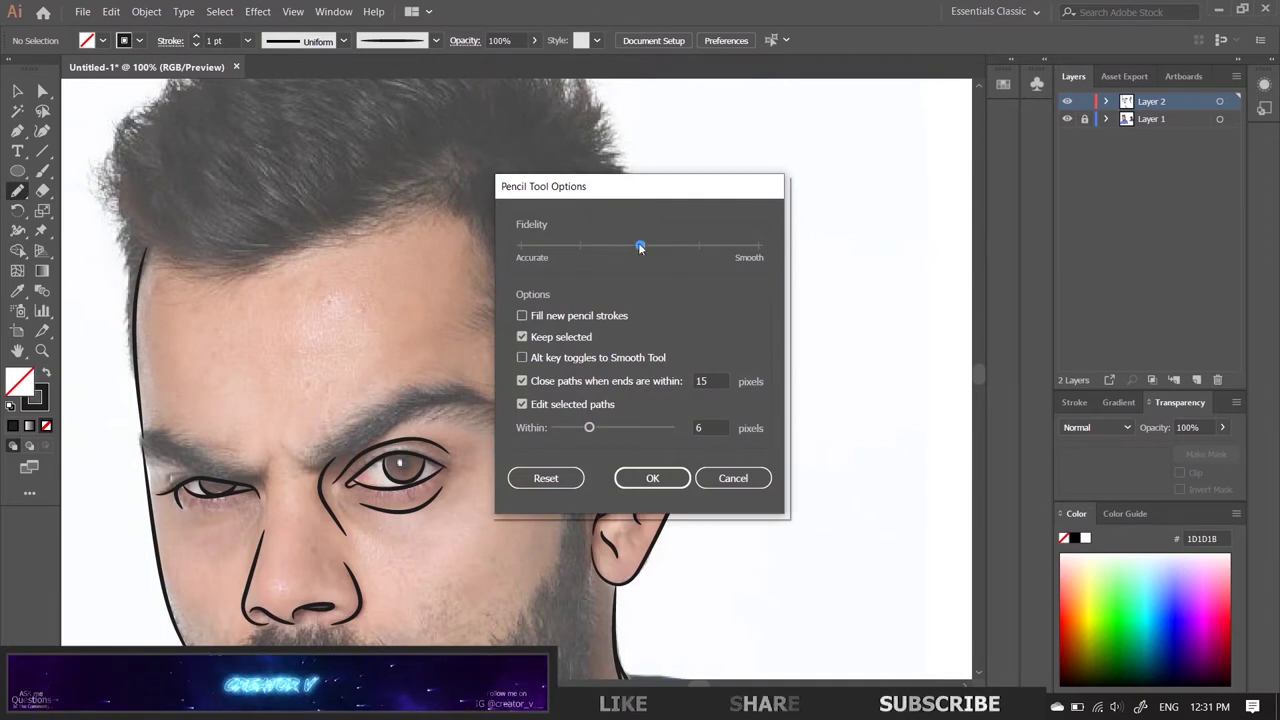
{"action": "left_click", "coordinate": [651, 478]}
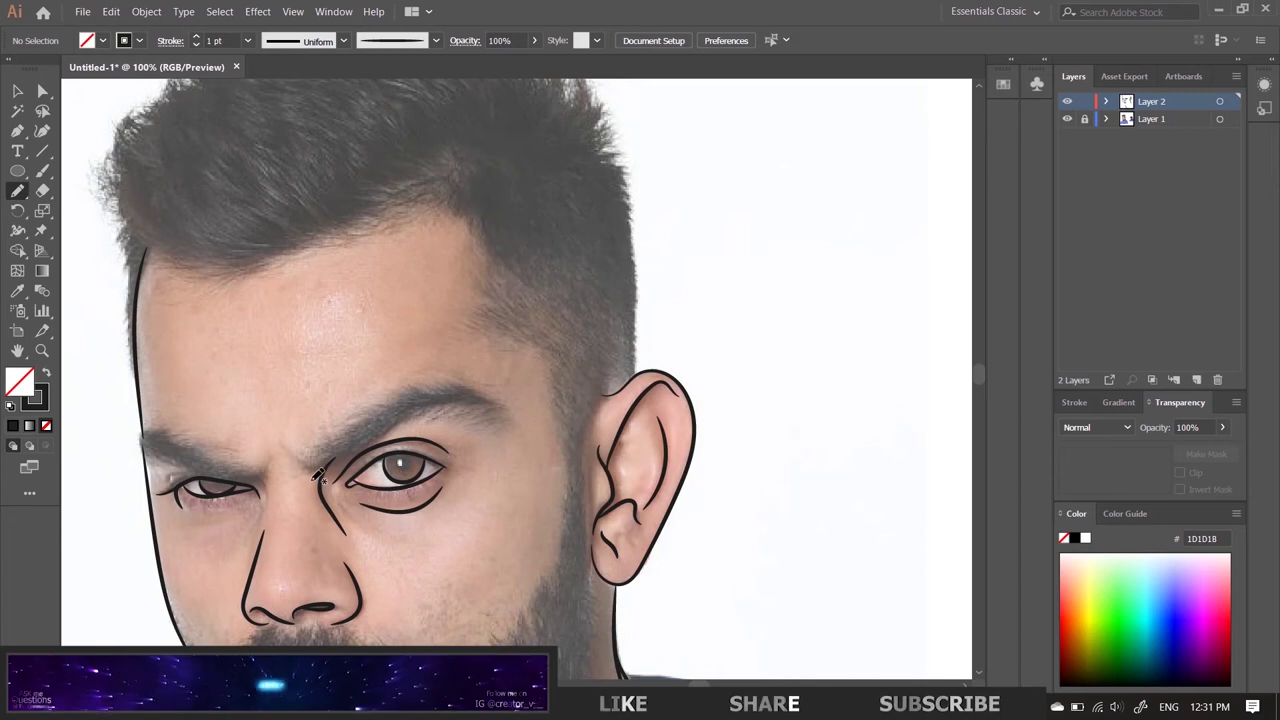
Step: Draw the right eyebrow as a closed pencil shape with no stroke and black fill
{"action": "scroll", "coordinate": [318, 472], "scroll_direction": "up", "scroll_amount": 1}
{"action": "scroll", "coordinate": [330, 470], "scroll_direction": "up", "scroll_amount": 1}
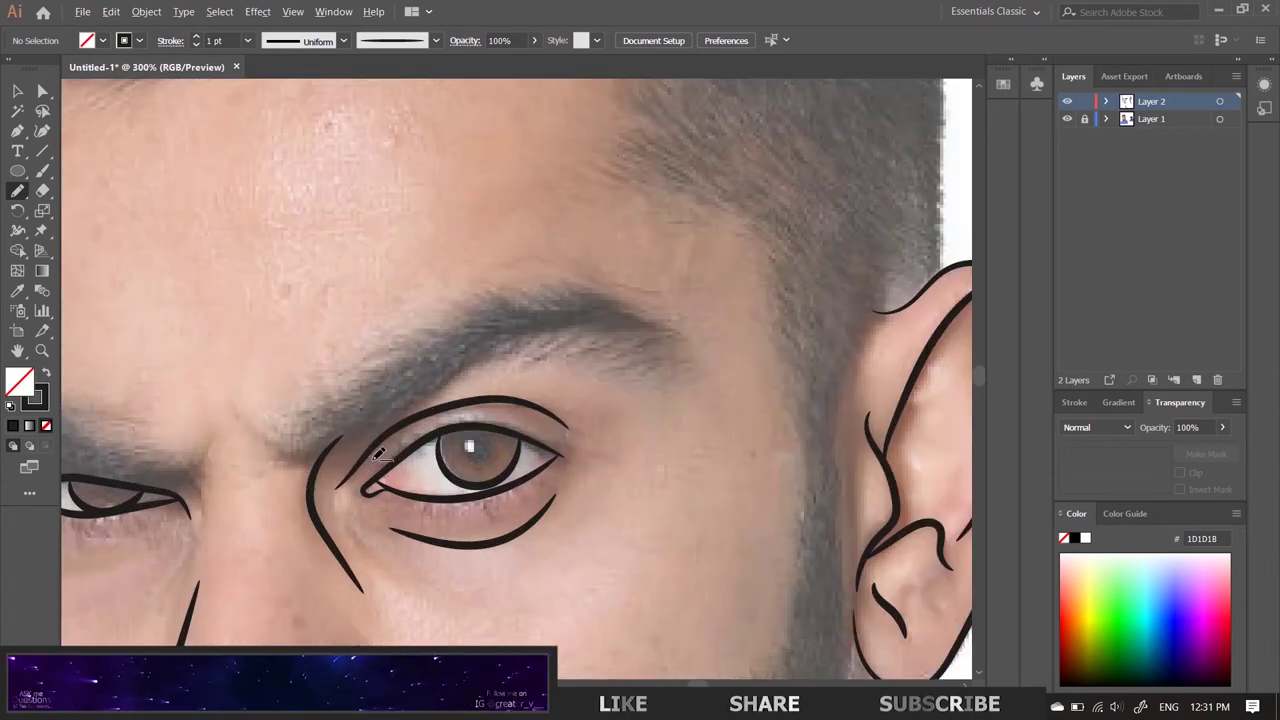
{"action": "scroll", "coordinate": [379, 455], "scroll_direction": "up", "scroll_amount": 1}
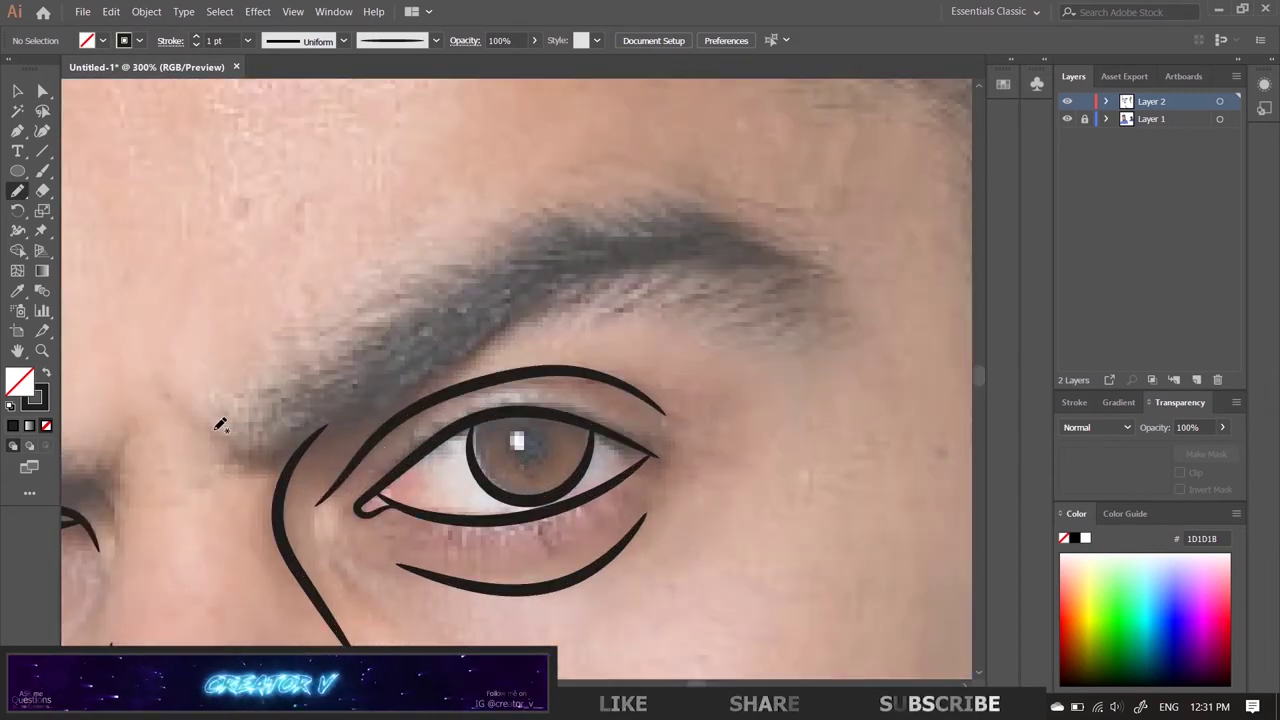
{"action": "mouse_move", "coordinate": [211, 435]}
{"action": "left_mouse_down"}
{"action": "mouse_move", "coordinate": [307, 451]}
{"action": "mouse_move", "coordinate": [490, 344]}
{"action": "mouse_move", "coordinate": [555, 287]}
{"action": "mouse_move", "coordinate": [543, 280]}
{"action": "mouse_move", "coordinate": [526, 294]}
{"action": "mouse_move", "coordinate": [587, 266]}
{"action": "mouse_move", "coordinate": [689, 260]}
{"action": "mouse_move", "coordinate": [669, 271]}
{"action": "mouse_move", "coordinate": [848, 281]}
{"action": "left_mouse_up"}
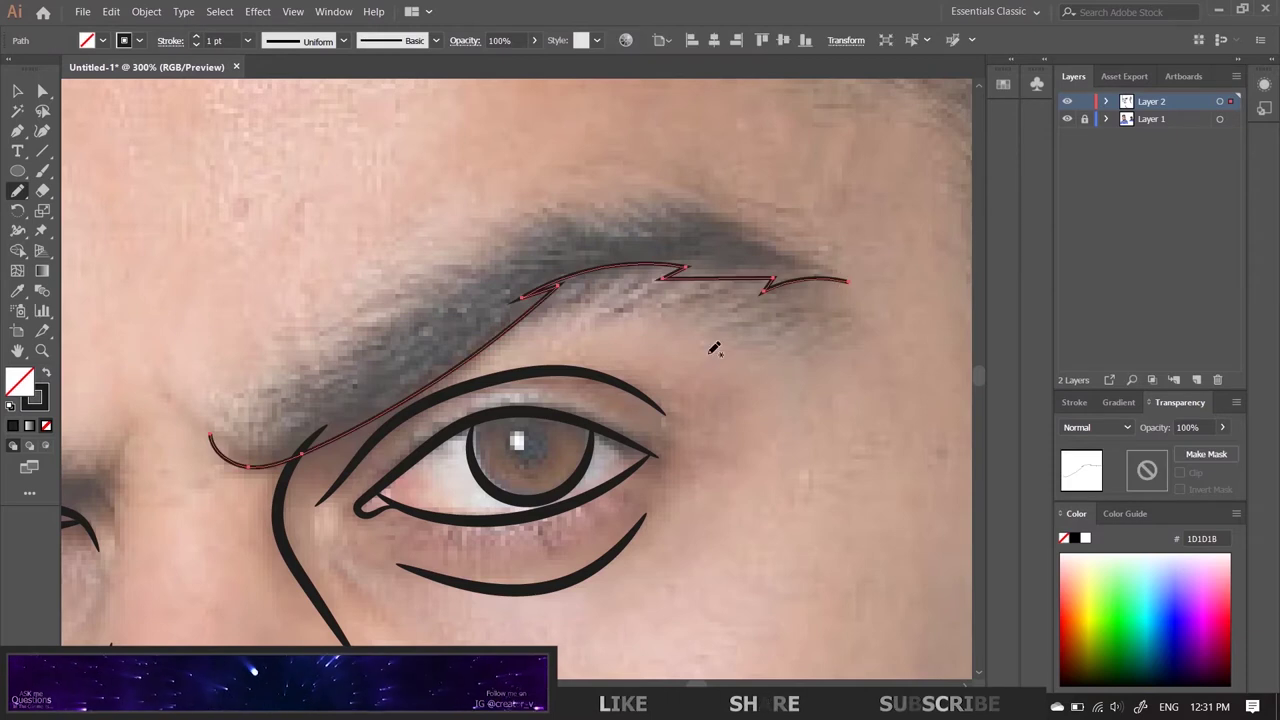
{"action": "left_click", "coordinate": [36, 406]}
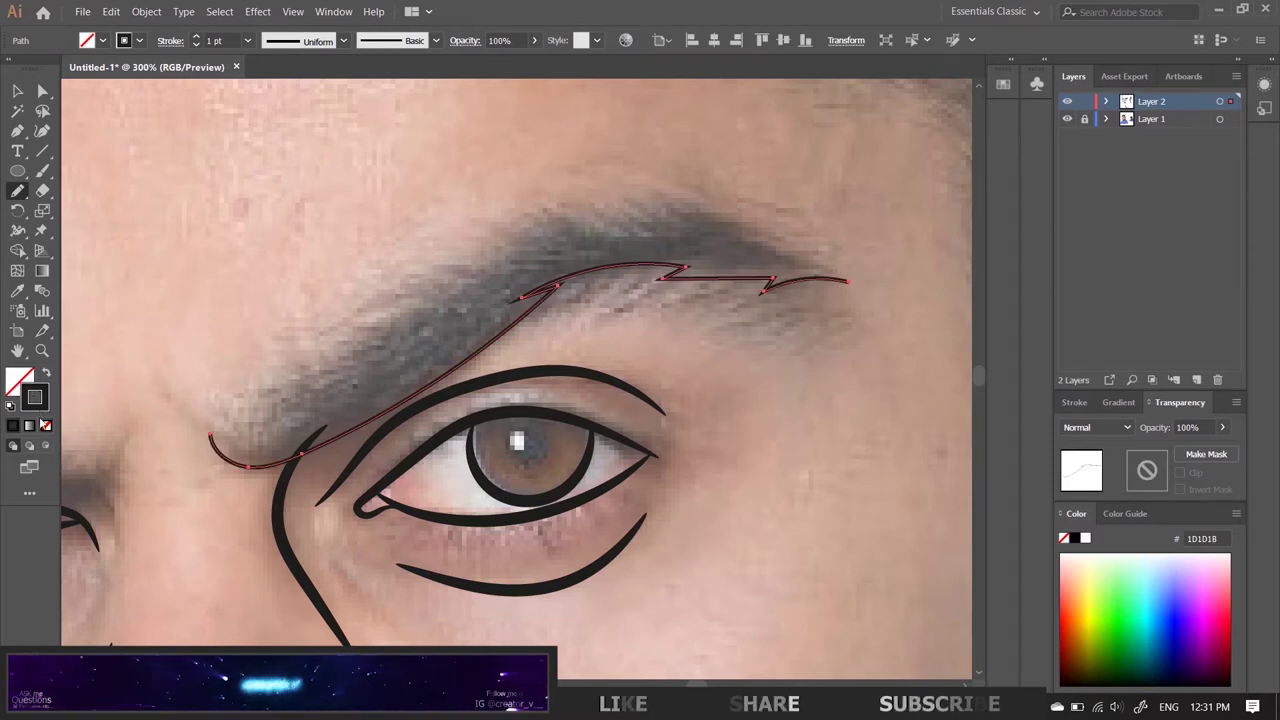
{"action": "left_click", "coordinate": [45, 427]}
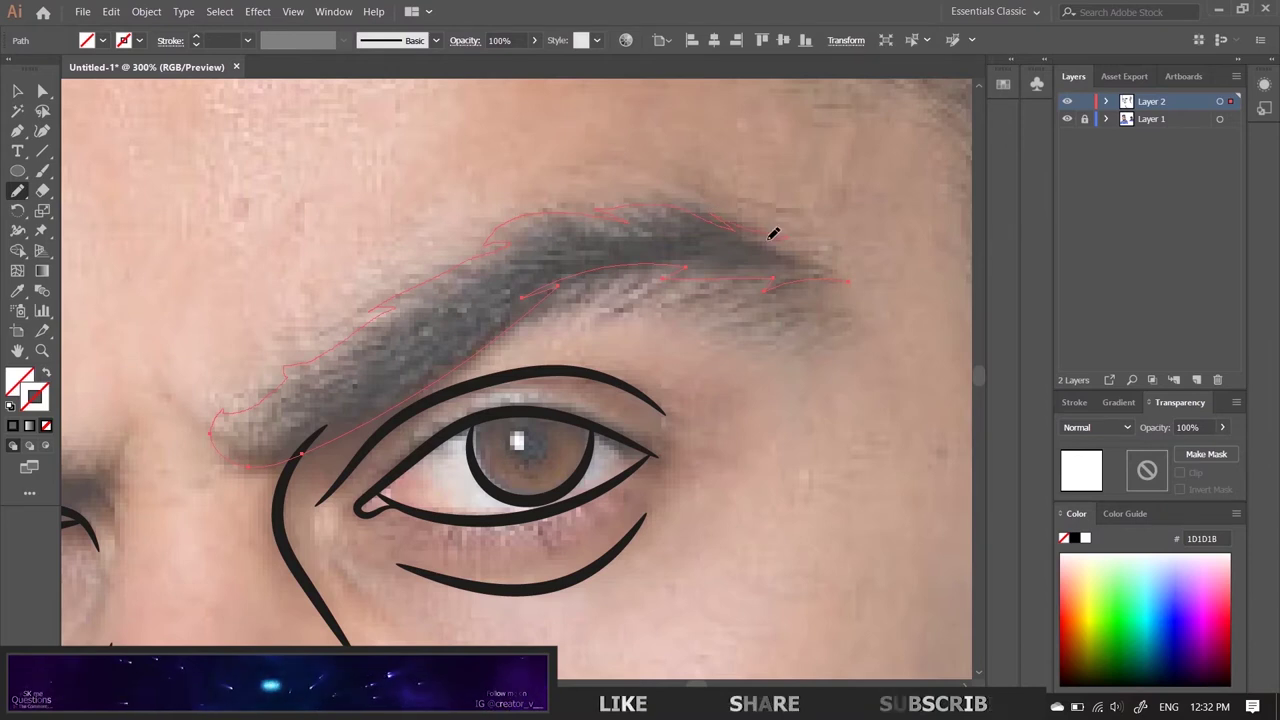
{"action": "mouse_move", "coordinate": [799, 245]}
{"action": "left_mouse_down"}
{"action": "mouse_move", "coordinate": [869, 277]}
{"action": "mouse_move", "coordinate": [775, 280]}
{"action": "left_mouse_up"}
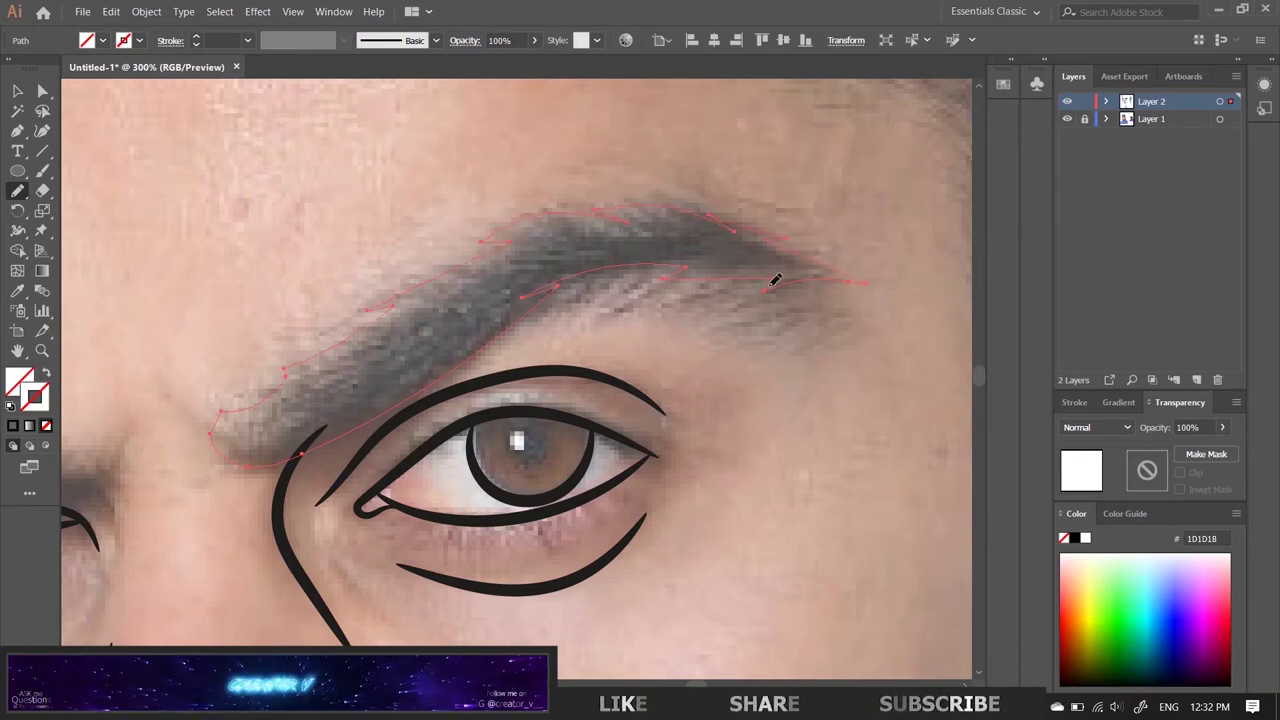
{"action": "left_click", "coordinate": [13, 426]}
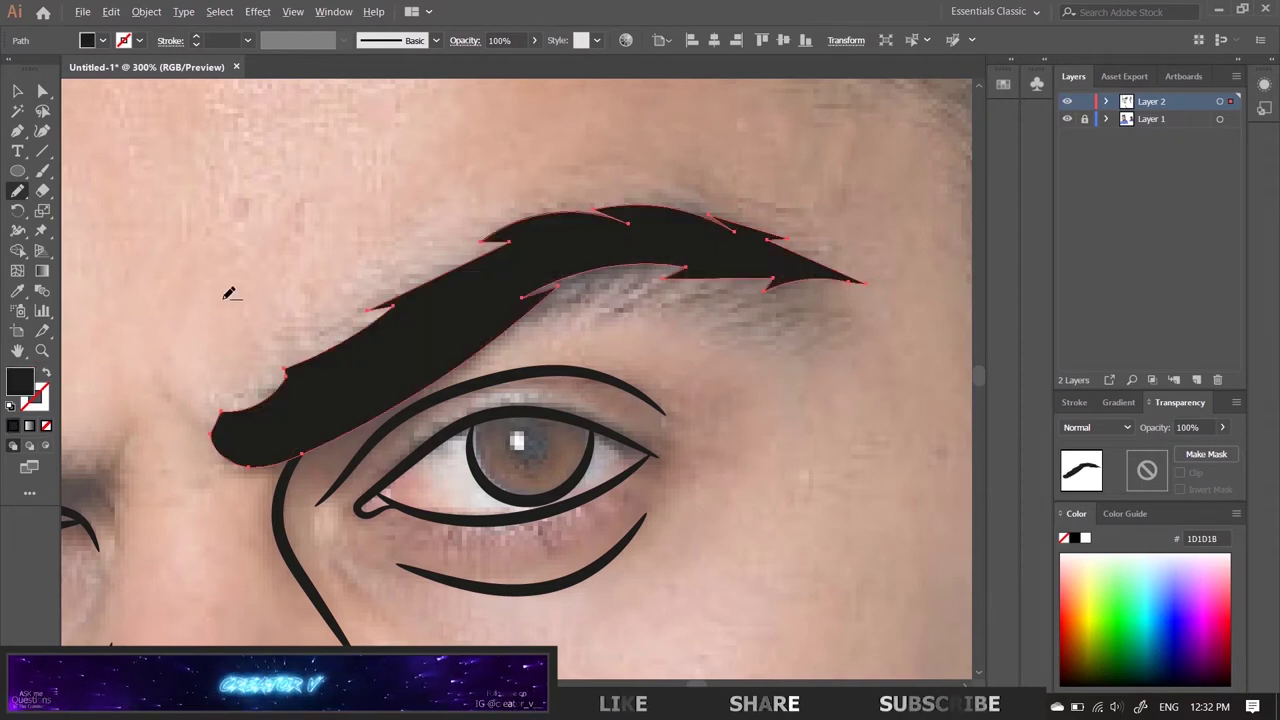
{"action": "key", "text": "ctrl+minus"}
{"action": "key", "text": "ctrl+minus"}
{"action": "left_click_drag", "start_coordinate": [510, 386], "coordinate": [525, 413]}
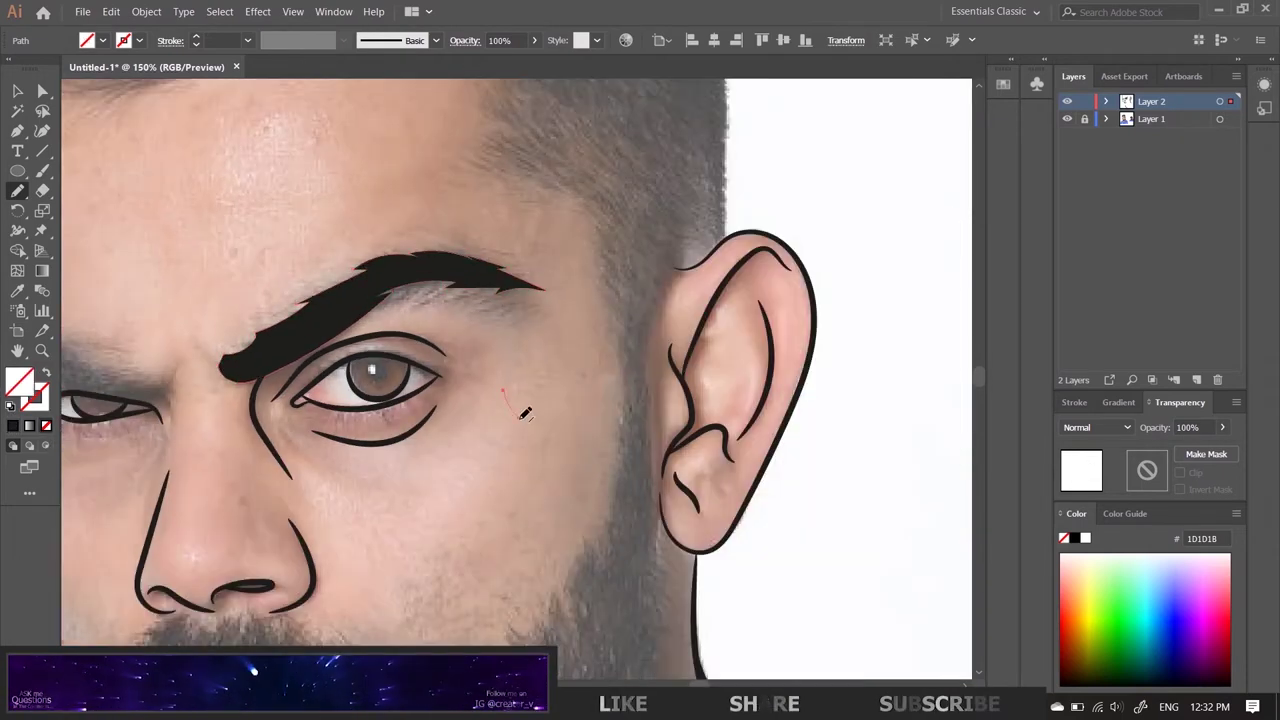
{"action": "key", "text": "ctrl+z"}
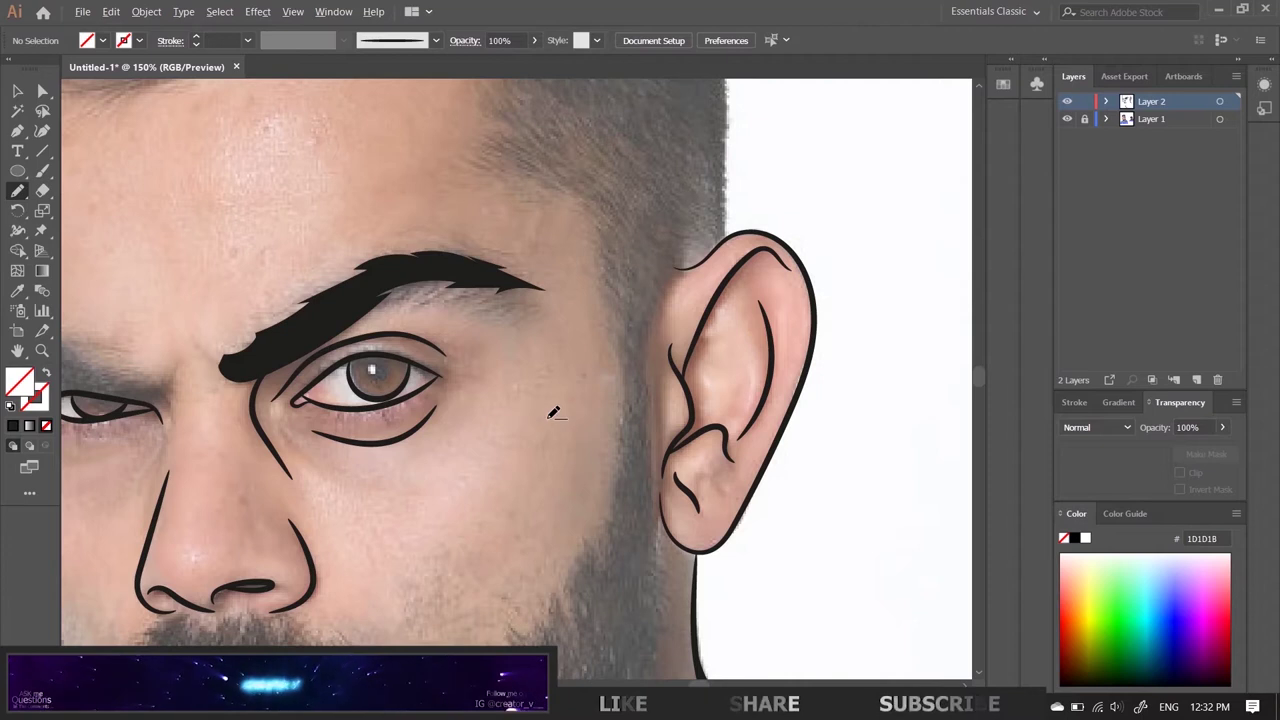
{"action": "scroll", "coordinate": [555, 413], "scroll_direction": "down", "scroll_amount": 1}
{"action": "left_click", "coordinate": [1066, 121]}
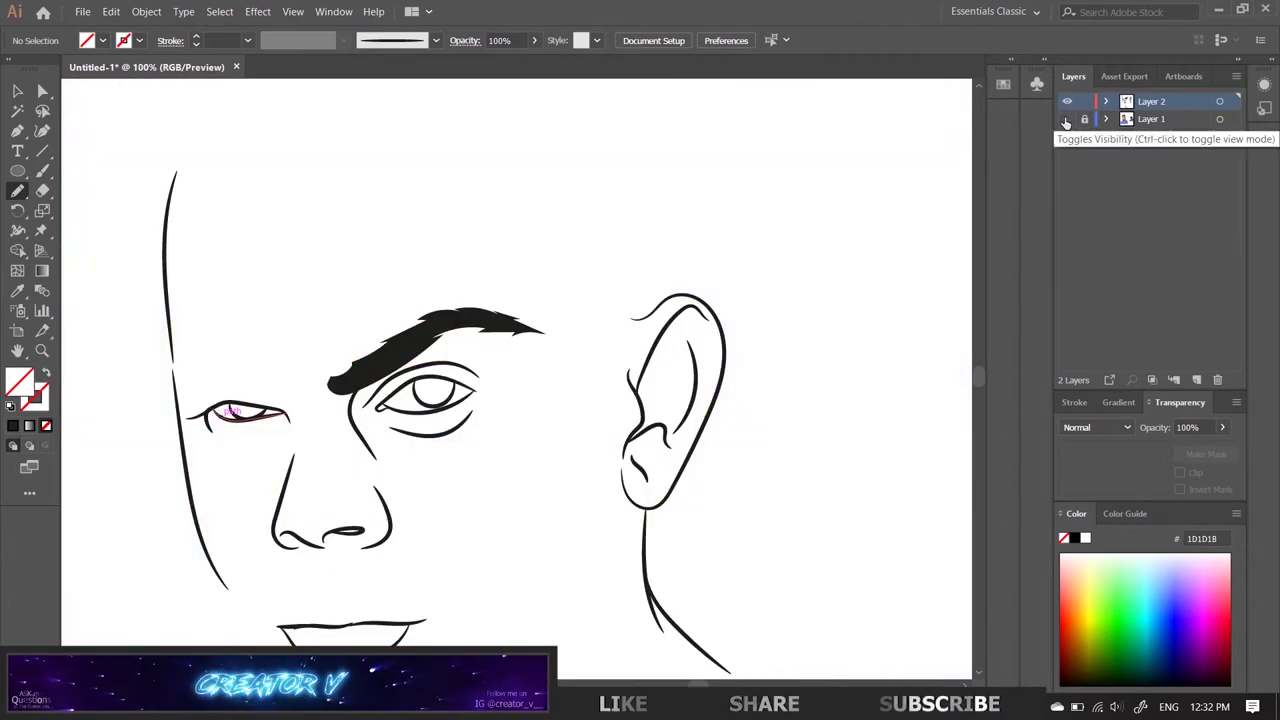
{"action": "scroll", "coordinate": [480, 460], "scroll_direction": "down", "scroll_amount": 1}
{"action": "scroll", "coordinate": [490, 456], "scroll_direction": "down", "scroll_amount": 1}
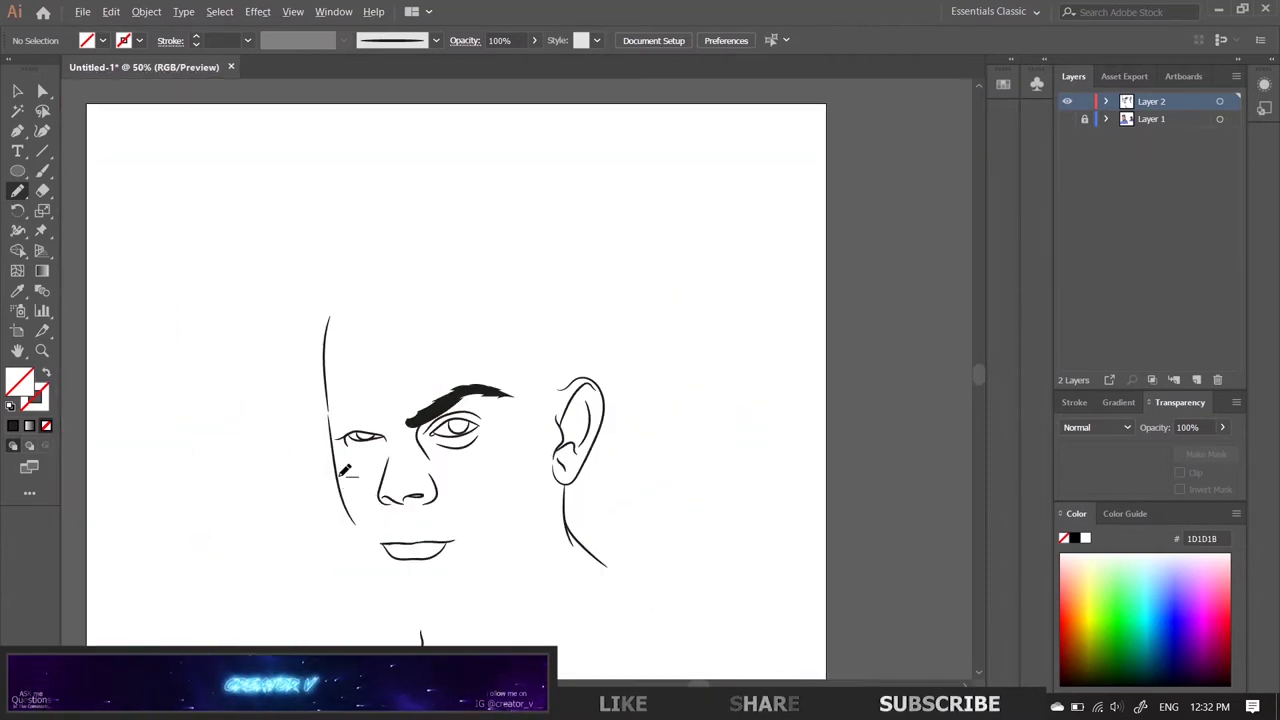
{"action": "scroll", "coordinate": [345, 465], "scroll_direction": "up", "scroll_amount": 1}
{"action": "scroll", "coordinate": [331, 419], "scroll_direction": "up", "scroll_amount": 1}
{"action": "scroll", "coordinate": [389, 400], "scroll_direction": "up", "scroll_amount": 1}
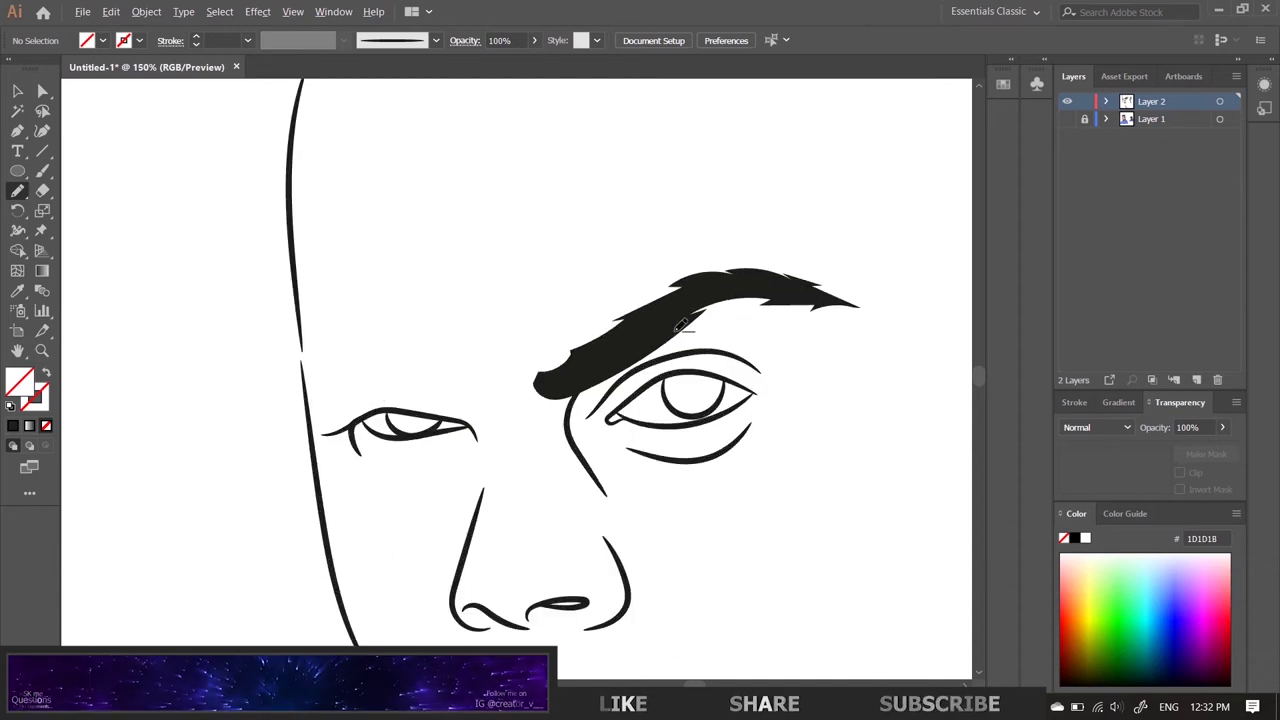
{"action": "left_click", "coordinate": [1066, 119]}
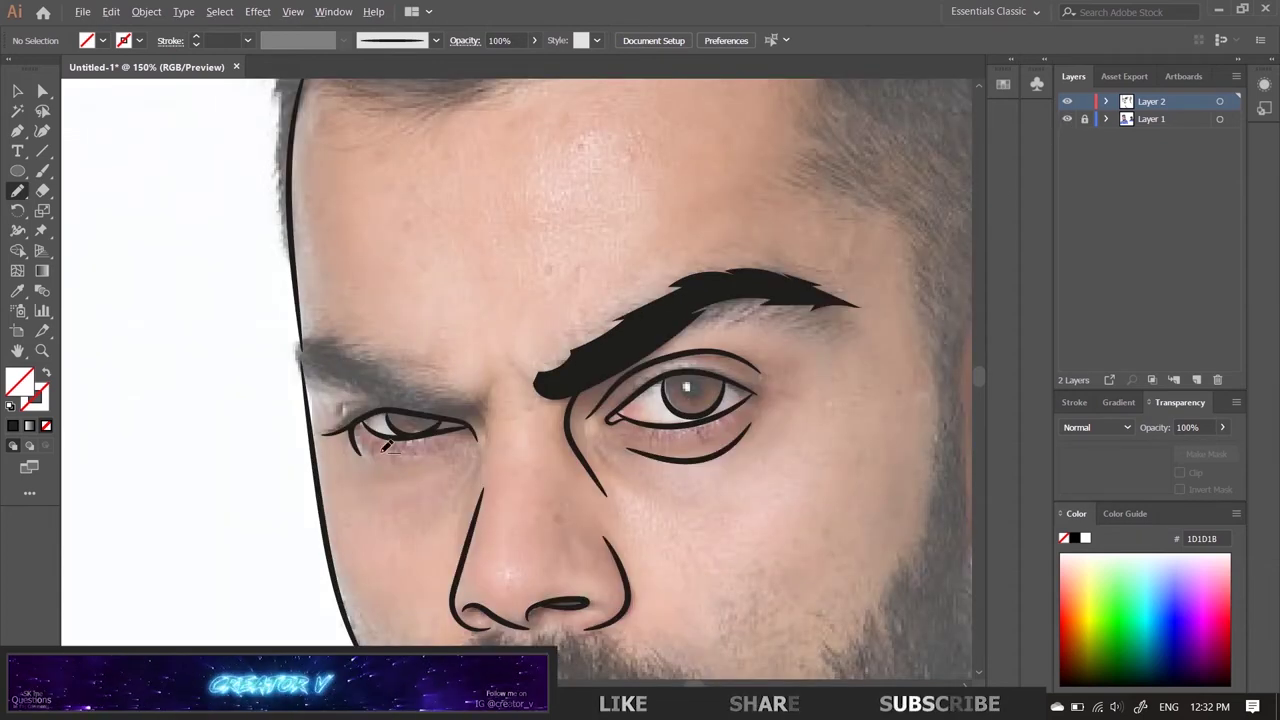
{"action": "scroll", "coordinate": [430, 433], "scroll_direction": "up", "scroll_amount": 1}
{"action": "scroll", "coordinate": [377, 411], "scroll_direction": "up", "scroll_amount": 1}
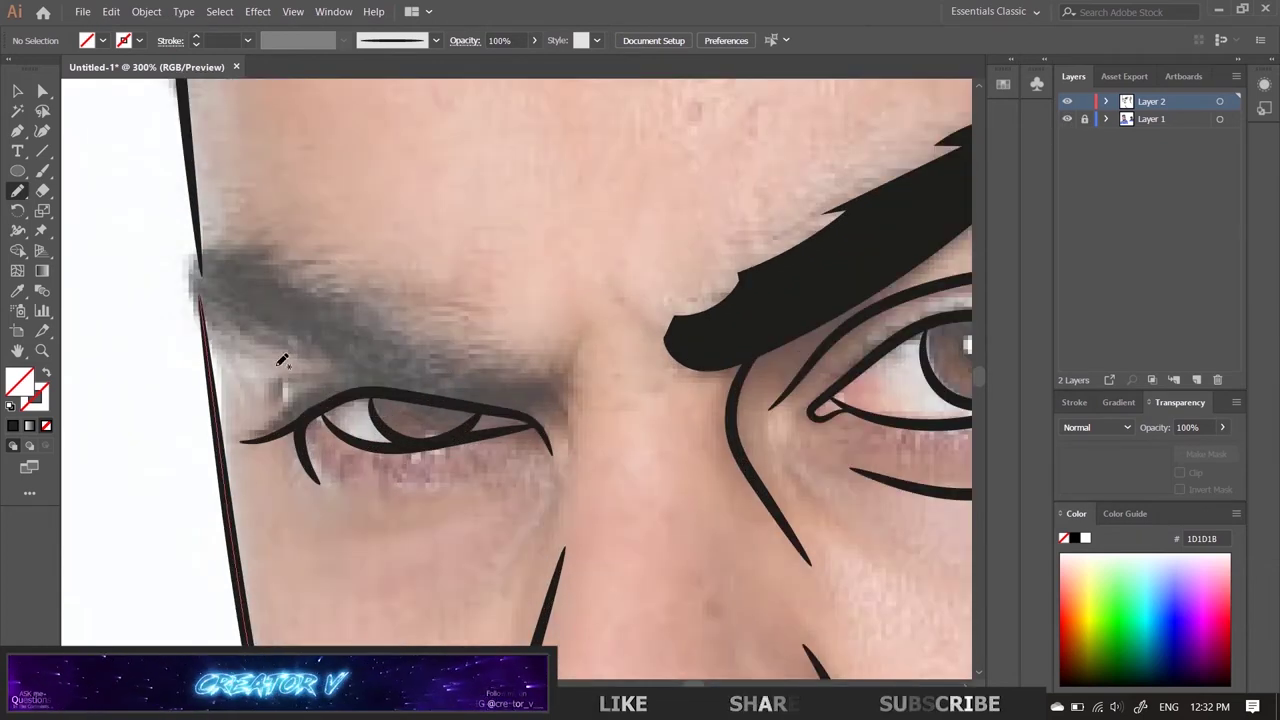
Step: Trace the left eyebrow with the Pencil and fill it solid black
{"action": "left_click_drag", "start_coordinate": [210, 326], "coordinate": [568, 410]}
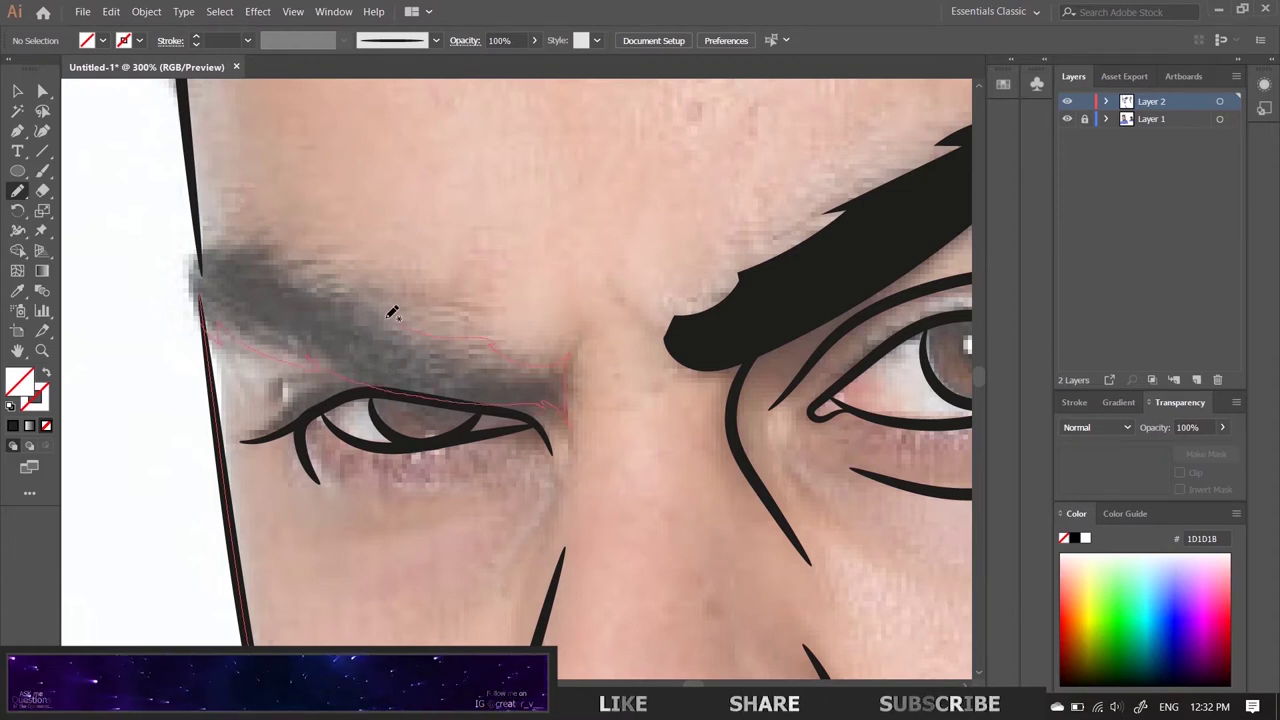
{"action": "left_click_drag", "start_coordinate": [392, 313], "coordinate": [206, 314]}
{"action": "key", "text": "shift+x"}
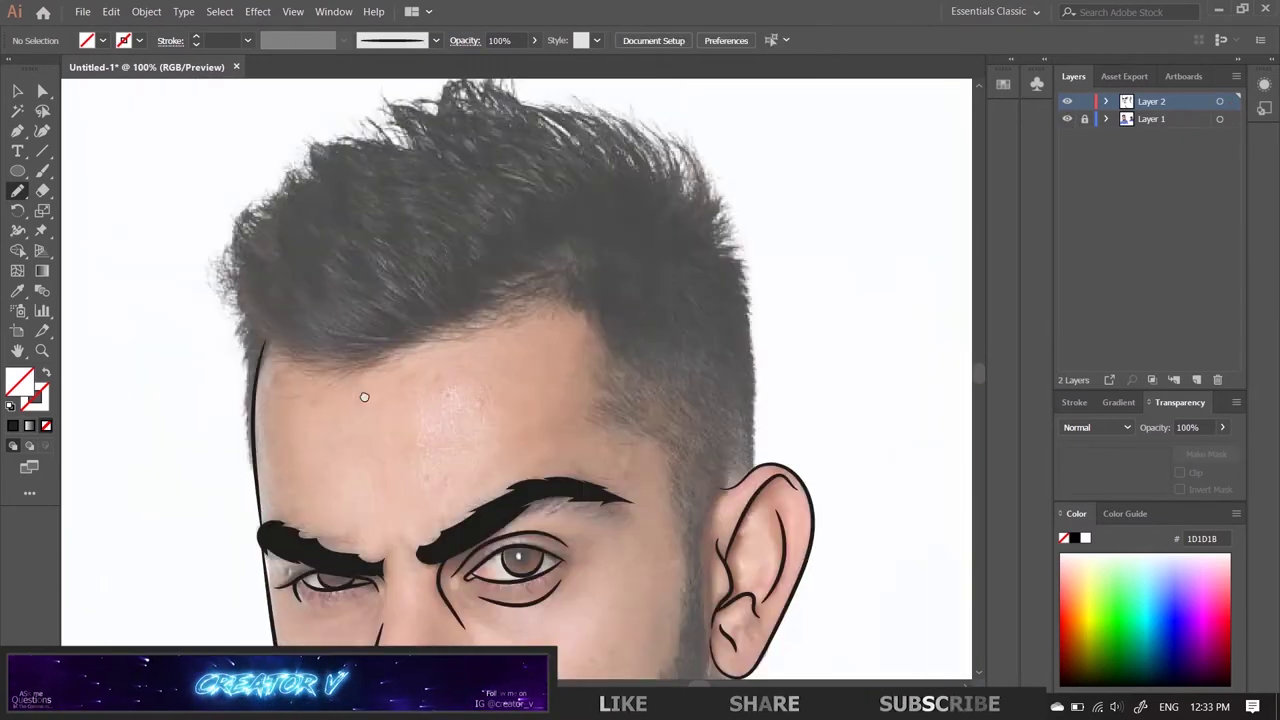
Step: Trace the hairline from the left temple up past the ear and sideburn
{"action": "scroll", "coordinate": [290, 360], "scroll_direction": "up", "scroll_amount": 1}
{"action": "mouse_move", "coordinate": [252, 331]}
{"action": "left_mouse_down"}
{"action": "mouse_move", "coordinate": [732, 272]}
{"action": "mouse_move", "coordinate": [340, 204]}
{"action": "mouse_move", "coordinate": [466, 427]}
{"action": "left_mouse_up"}
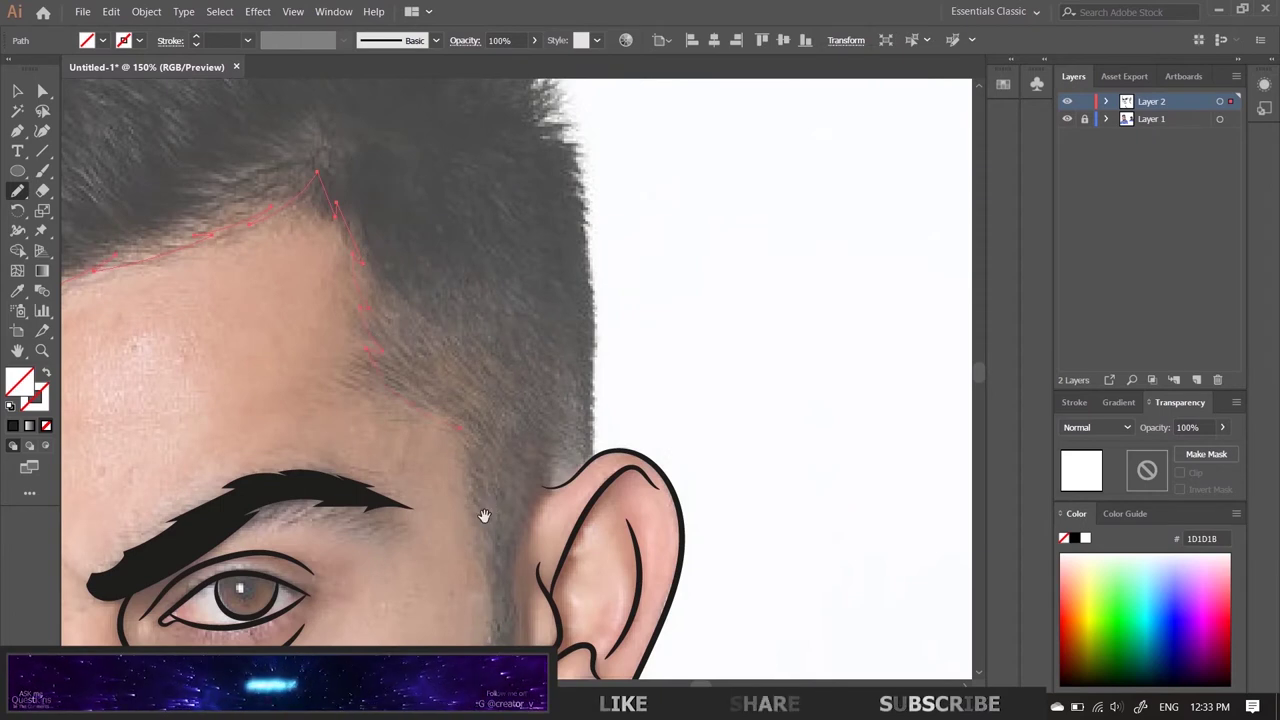
{"action": "left_click_drag", "start_coordinate": [484, 515], "coordinate": [422, 451]}
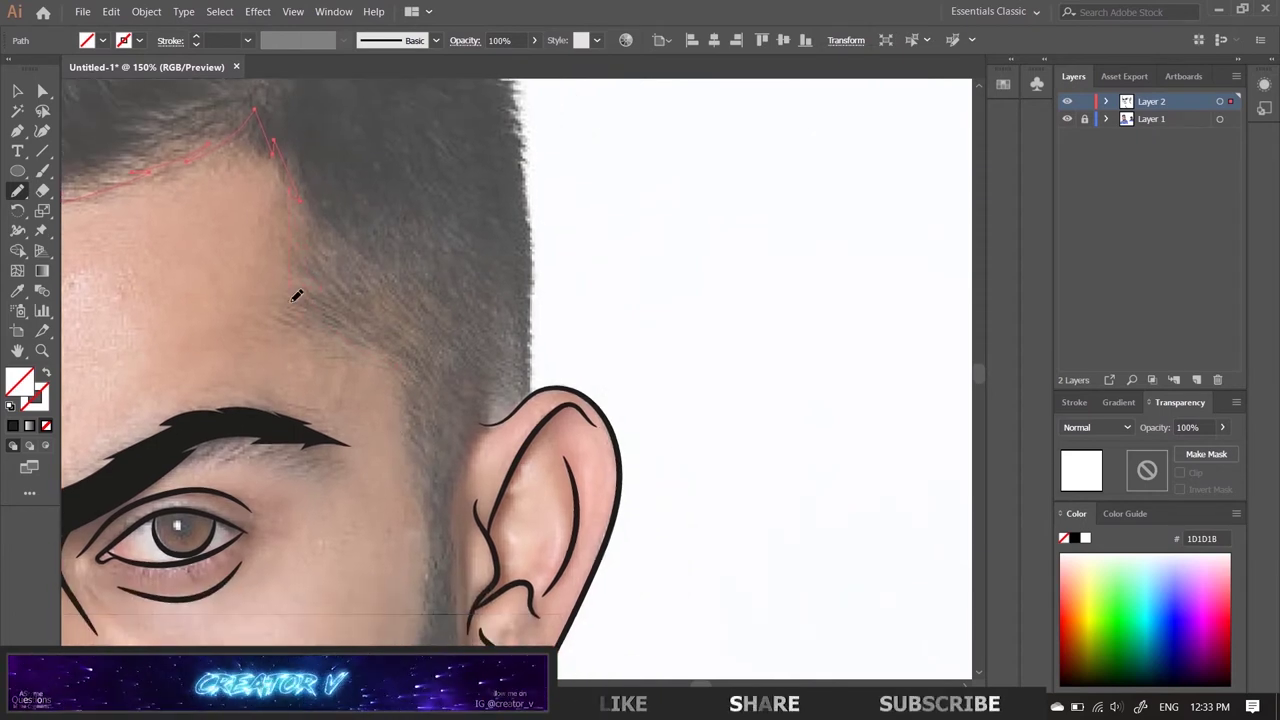
{"action": "left_click_drag", "start_coordinate": [422, 426], "coordinate": [382, 204]}
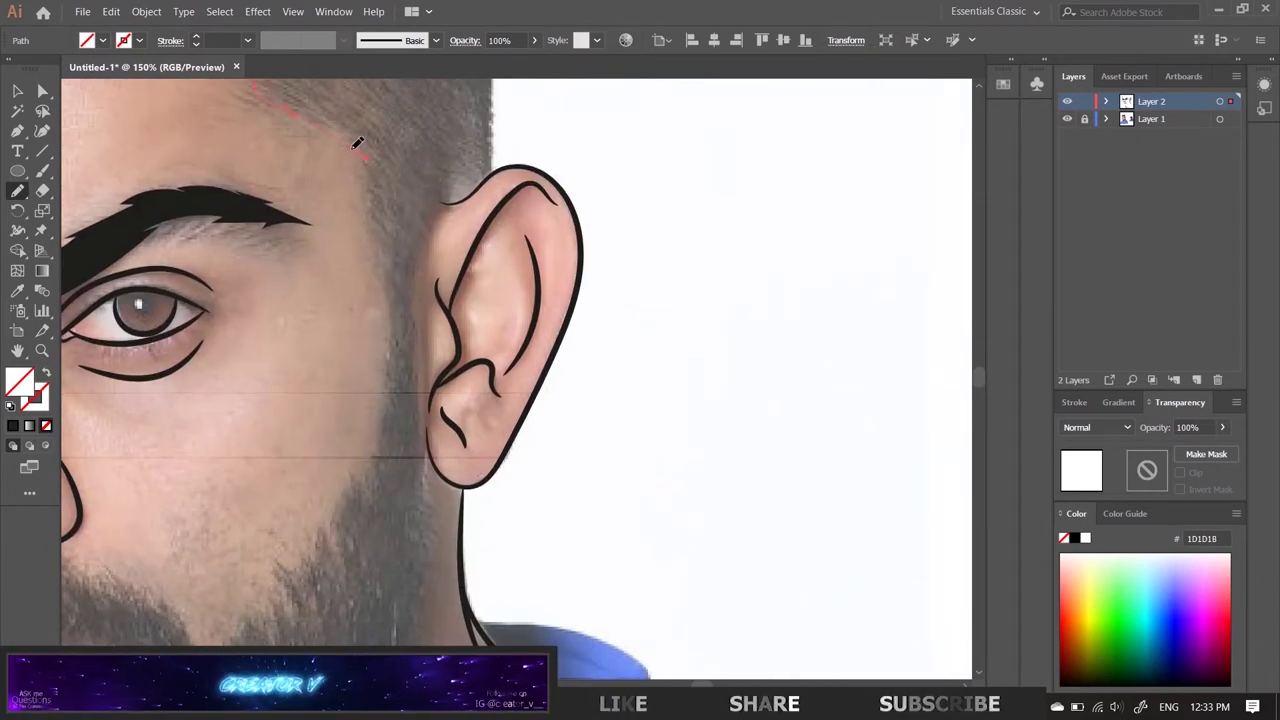
{"action": "left_click_drag", "start_coordinate": [415, 337], "coordinate": [446, 203]}
{"action": "key", "text": "ctrl+plus"}
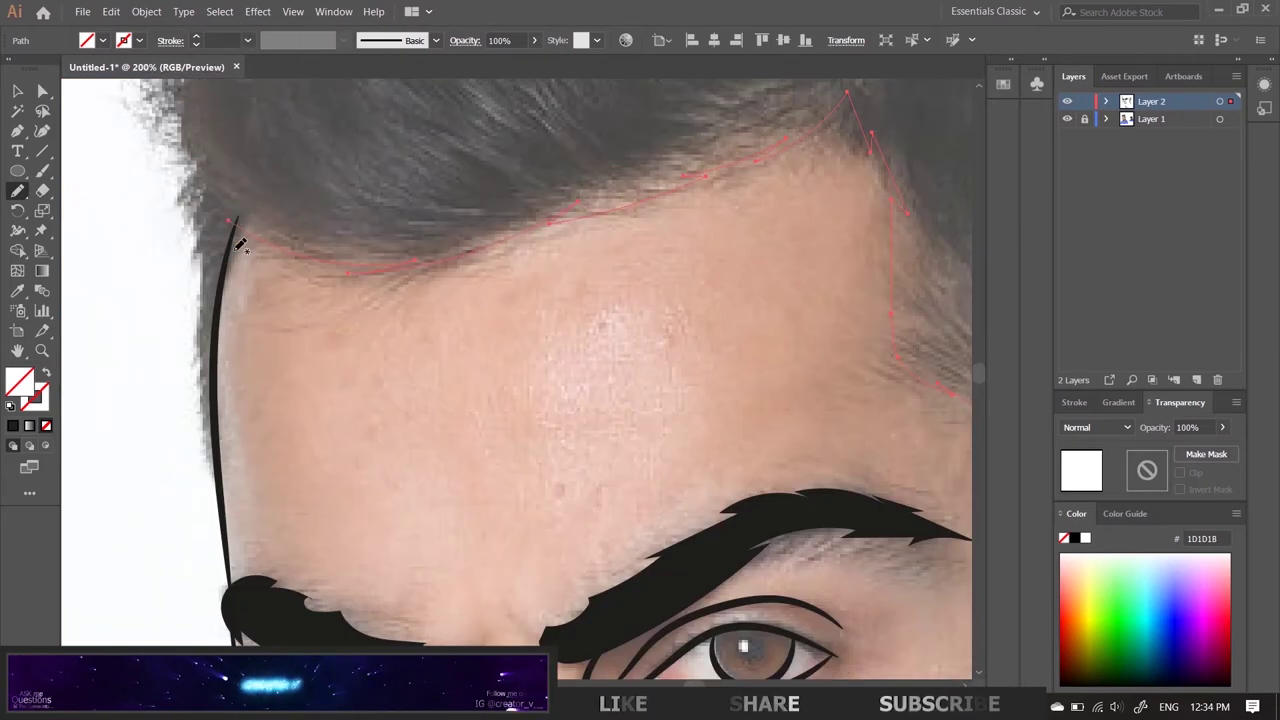
{"action": "mouse_move", "coordinate": [232, 220]}
{"action": "left_mouse_down"}
{"action": "mouse_move", "coordinate": [220, 495]}
{"action": "mouse_move", "coordinate": [187, 202]}
{"action": "left_mouse_up"}
{"action": "key", "text": "ctrl+minus"}
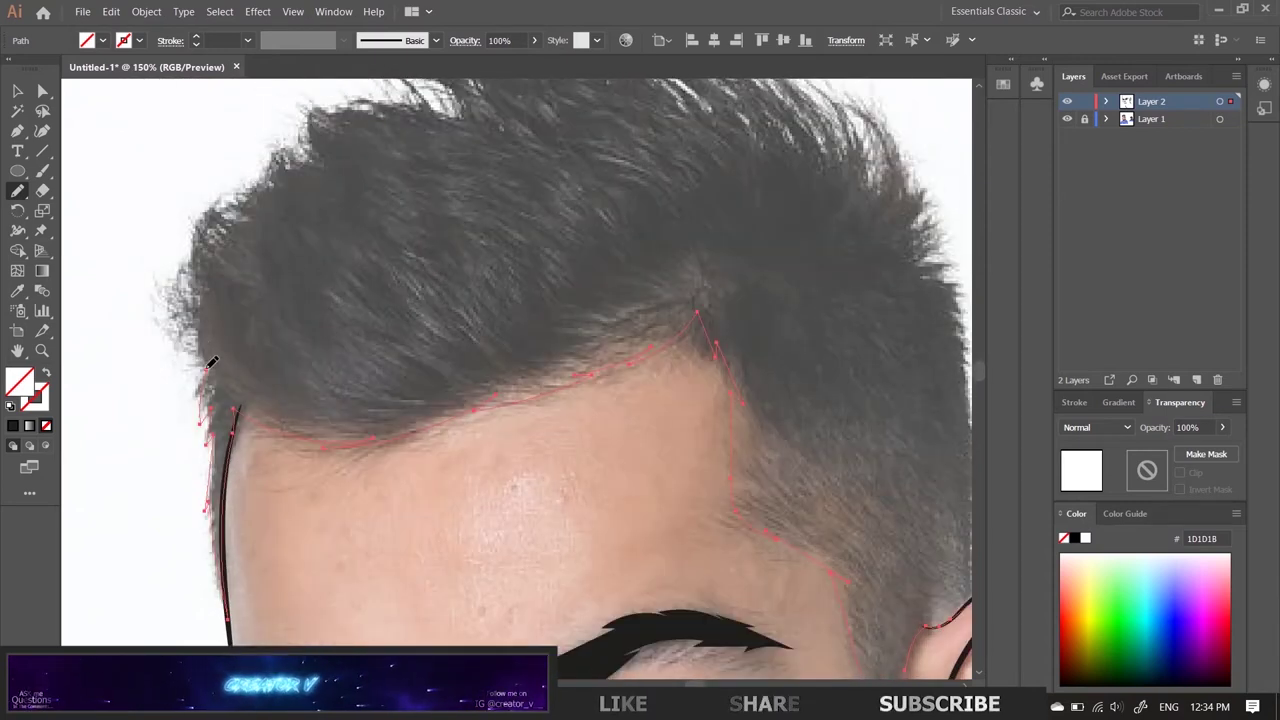
Step: Finish the hair outline over the spiky top and right side, then hide the reference photo
{"action": "scroll", "coordinate": [230, 260], "scroll_direction": "up", "scroll_amount": 3}
{"action": "left_click_drag", "start_coordinate": [160, 362], "coordinate": [342, 243]}
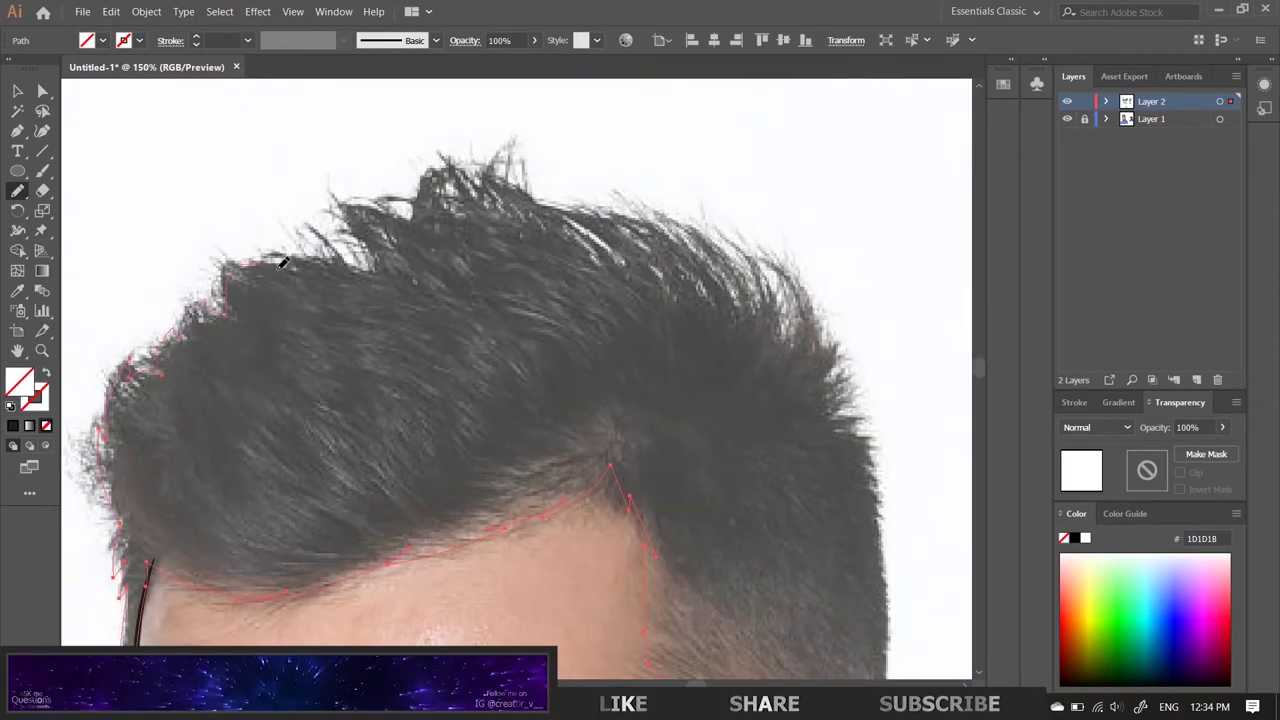
{"action": "scroll", "coordinate": [342, 243], "scroll_direction": "right", "scroll_amount": 5}
{"action": "scroll", "coordinate": [342, 243], "scroll_direction": "up", "scroll_amount": 1}
{"action": "mouse_move", "coordinate": [125, 285]}
{"action": "left_mouse_down"}
{"action": "mouse_move", "coordinate": [221, 196]}
{"action": "mouse_move", "coordinate": [292, 222]}
{"action": "left_mouse_up"}
{"action": "left_click_drag", "start_coordinate": [464, 268], "coordinate": [531, 293]}
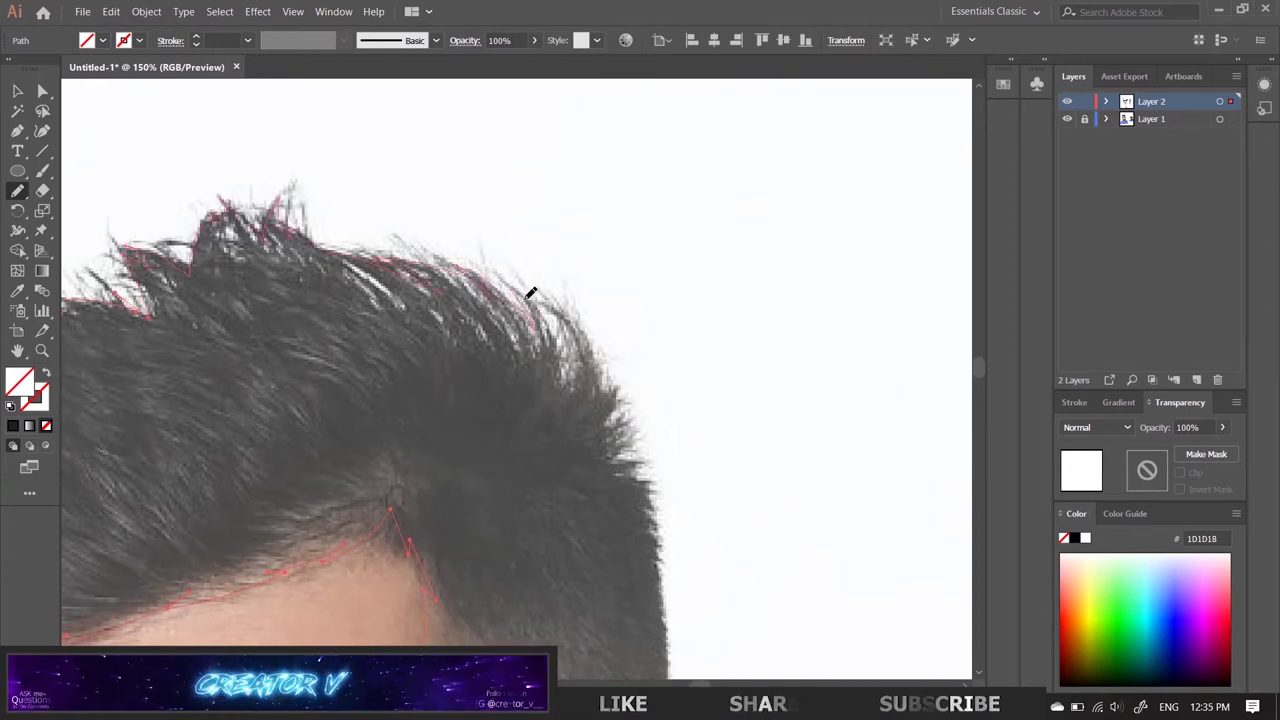
{"action": "scroll", "coordinate": [605, 370], "scroll_direction": "down", "scroll_amount": 3}
{"action": "scroll", "coordinate": [605, 370], "scroll_direction": "right", "scroll_amount": 4}
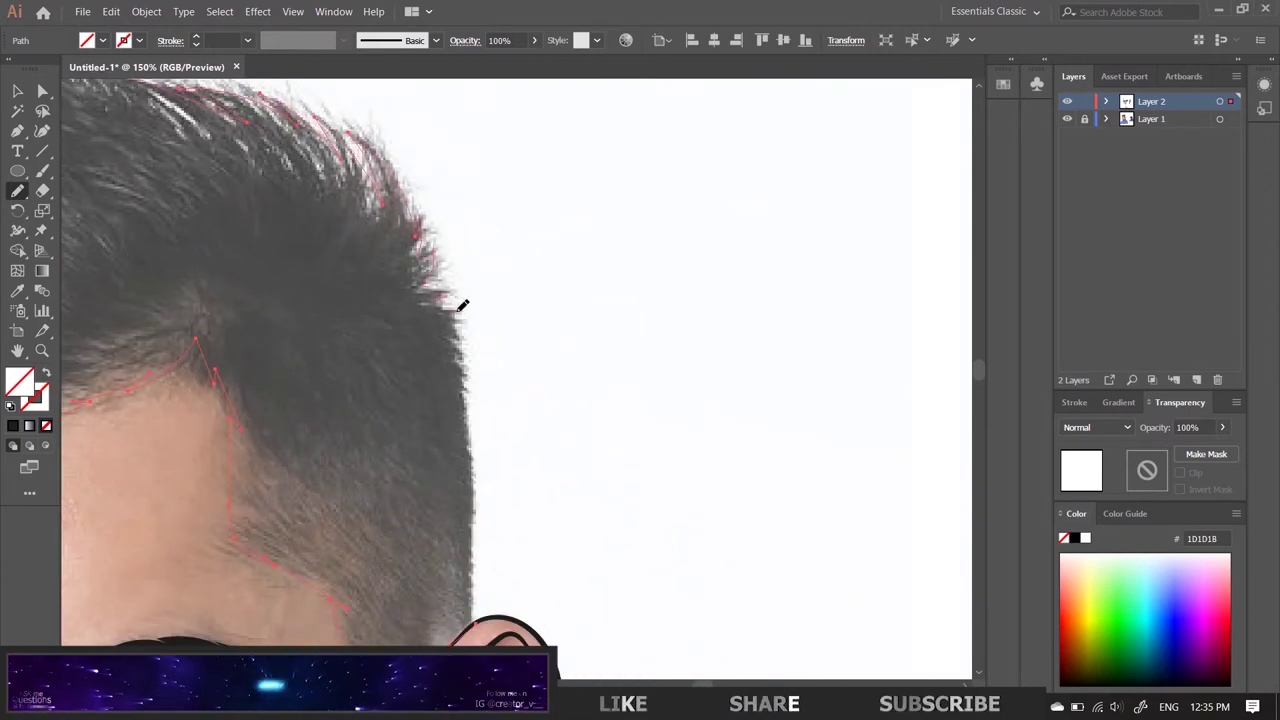
{"action": "left_click_drag", "start_coordinate": [459, 309], "coordinate": [467, 395]}
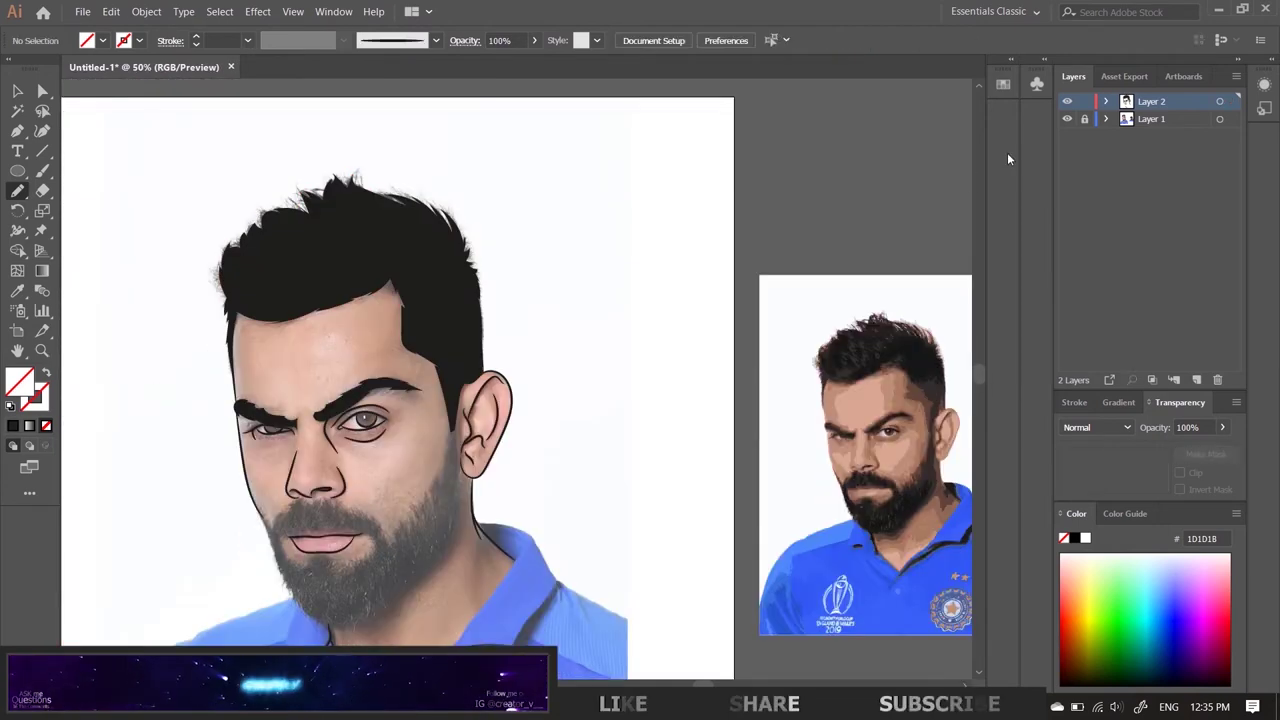
{"action": "left_click", "coordinate": [1066, 119]}
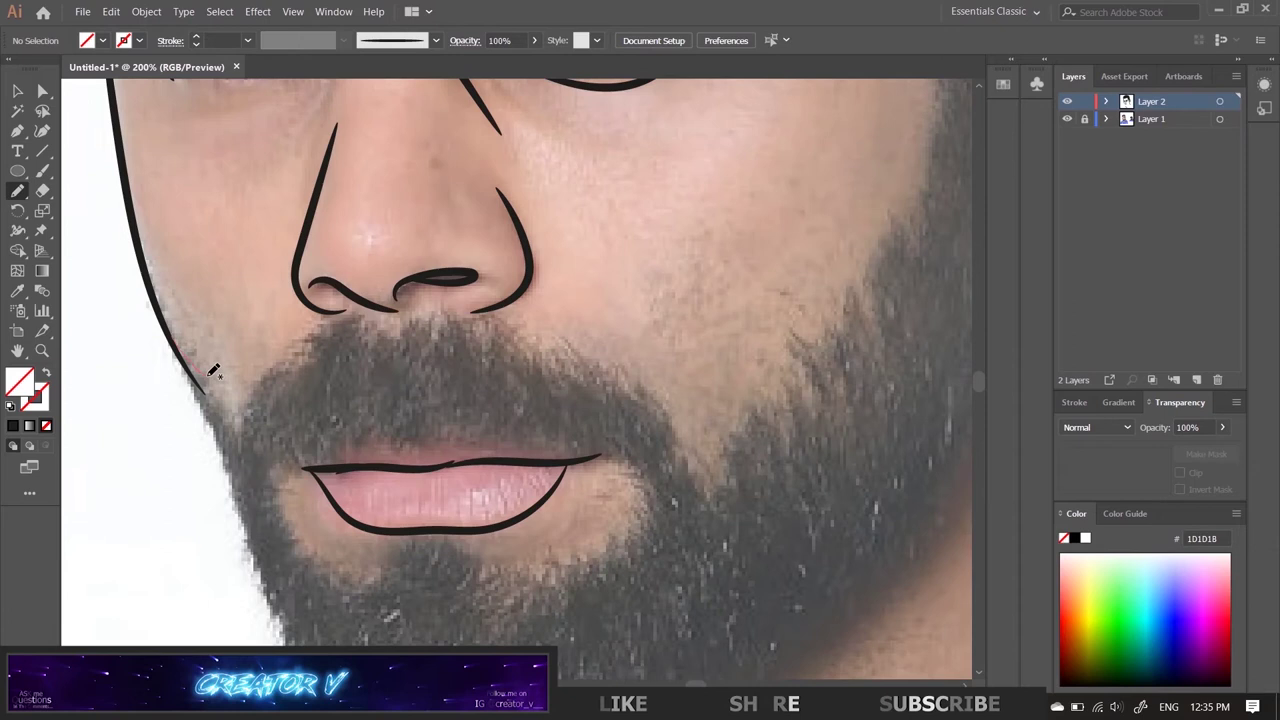
Step: Trace the moustache outline around the lips and fill it solid black
{"action": "left_click_drag", "start_coordinate": [242, 446], "coordinate": [405, 345]}
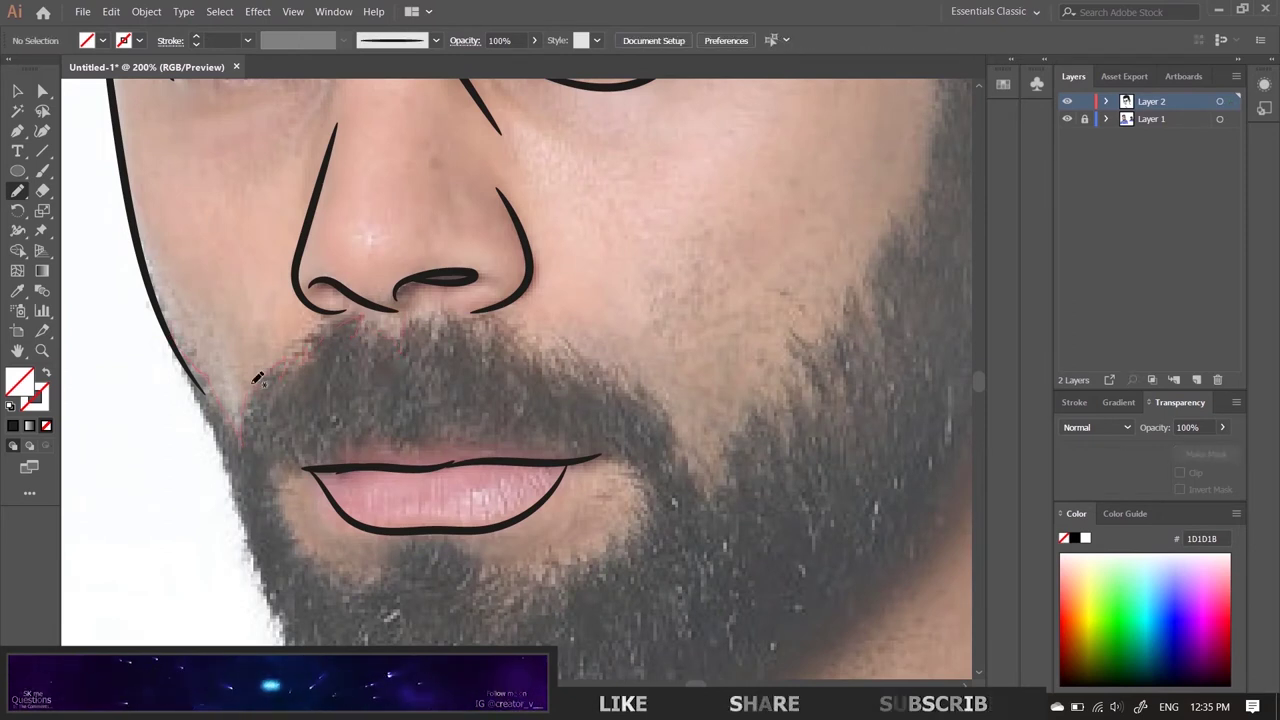
{"action": "mouse_move", "coordinate": [257, 371]}
{"action": "left_mouse_down"}
{"action": "mouse_move", "coordinate": [366, 328]}
{"action": "mouse_move", "coordinate": [385, 336]}
{"action": "left_mouse_up"}
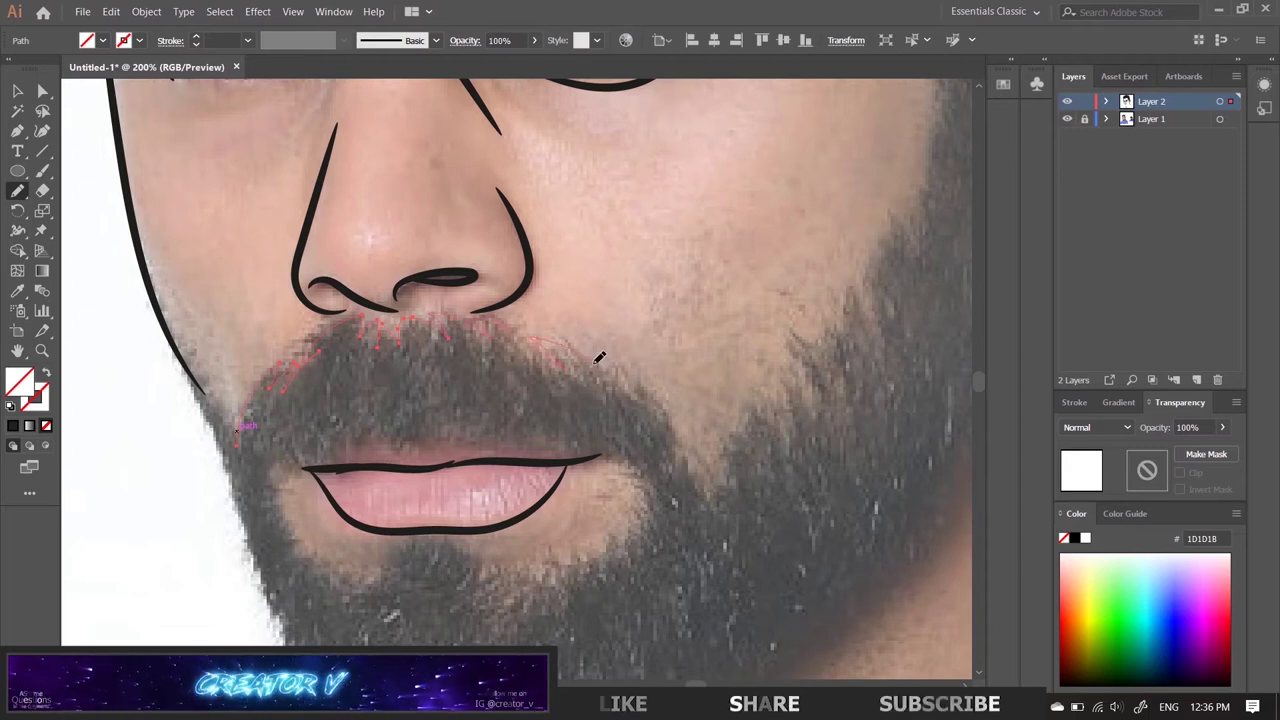
{"action": "left_click_drag", "start_coordinate": [599, 358], "coordinate": [424, 315]}
{"action": "scroll", "coordinate": [507, 398], "scroll_direction": "down", "scroll_amount": 4}
{"action": "scroll", "coordinate": [300, 390], "scroll_direction": "up", "scroll_amount": 2}
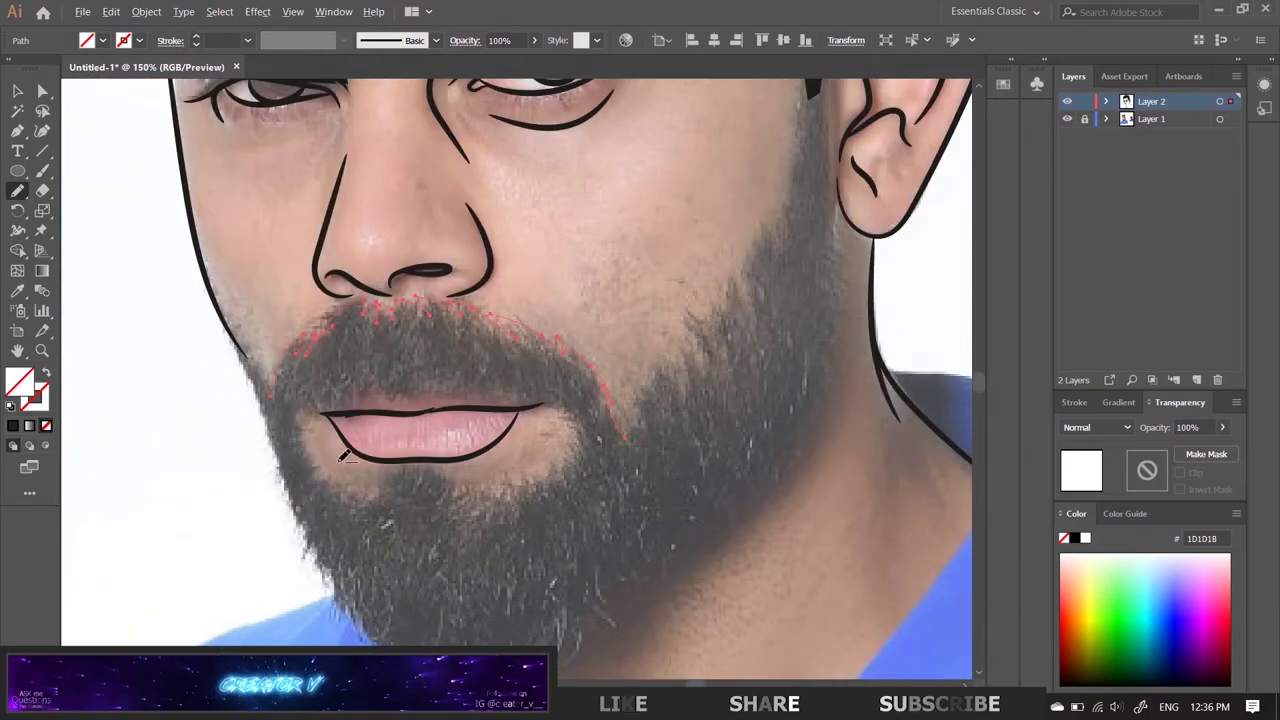
{"action": "scroll", "coordinate": [247, 383], "scroll_direction": "up", "scroll_amount": 2}
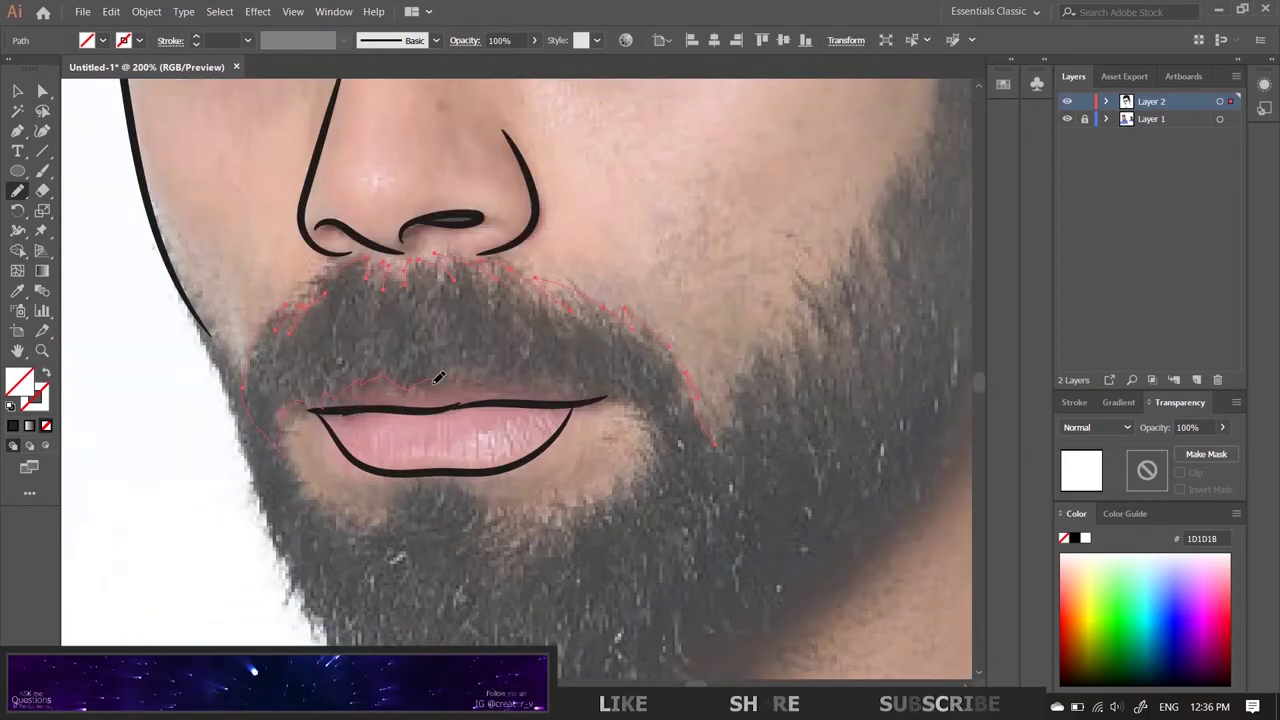
{"action": "left_click_drag", "start_coordinate": [595, 387], "coordinate": [704, 452]}
{"action": "key", "text": "shift+x"}
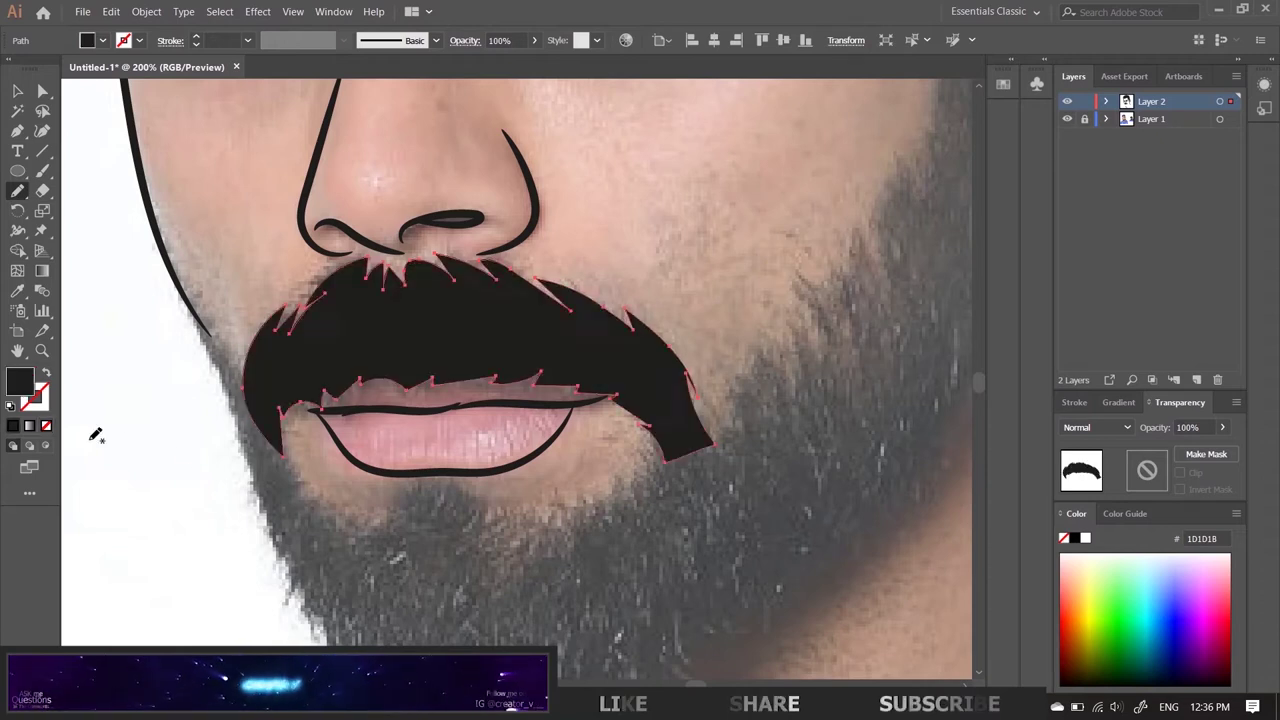
{"action": "key", "text": "ctrl+shift+a"}
Step: Trace the beard outline around the chin, cheeks and jaw, and fill it black
{"action": "key", "text": "ctrl+0"}
{"action": "scroll", "coordinate": [330, 534], "scroll_direction": "up", "scroll_amount": 2}
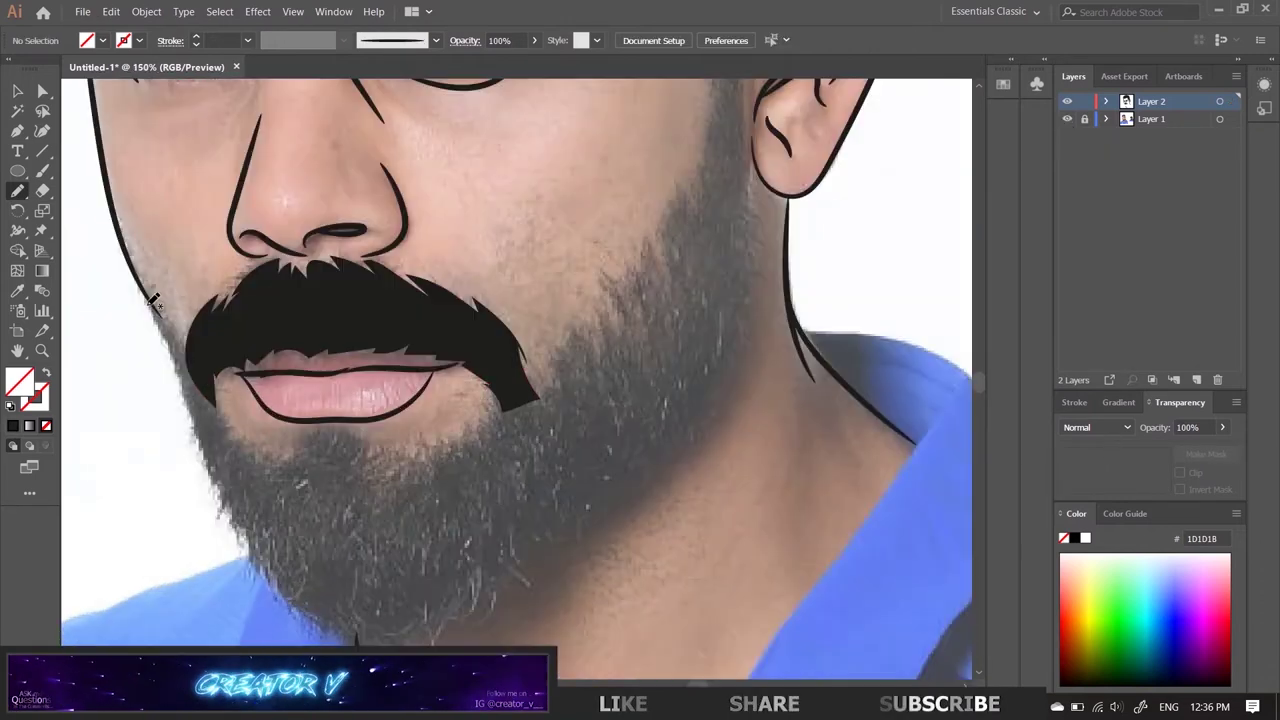
{"action": "mouse_move", "coordinate": [160, 288]}
{"action": "left_mouse_down"}
{"action": "mouse_move", "coordinate": [363, 430]}
{"action": "mouse_move", "coordinate": [510, 400]}
{"action": "mouse_move", "coordinate": [347, 476]}
{"action": "left_mouse_up"}
{"action": "mouse_move", "coordinate": [407, 404]}
{"action": "left_mouse_down"}
{"action": "mouse_move", "coordinate": [469, 331]}
{"action": "mouse_move", "coordinate": [530, 104]}
{"action": "mouse_move", "coordinate": [543, 103]}
{"action": "mouse_move", "coordinate": [554, 452]}
{"action": "left_mouse_up"}
{"action": "left_click_drag", "start_coordinate": [490, 548], "coordinate": [670, 378]}
{"action": "left_click_drag", "start_coordinate": [110, 208], "coordinate": [230, 492]}
{"action": "mouse_move", "coordinate": [328, 566]}
{"action": "left_mouse_down"}
{"action": "mouse_move", "coordinate": [430, 546]}
{"action": "mouse_move", "coordinate": [640, 388]}
{"action": "mouse_move", "coordinate": [720, 288]}
{"action": "left_mouse_up"}
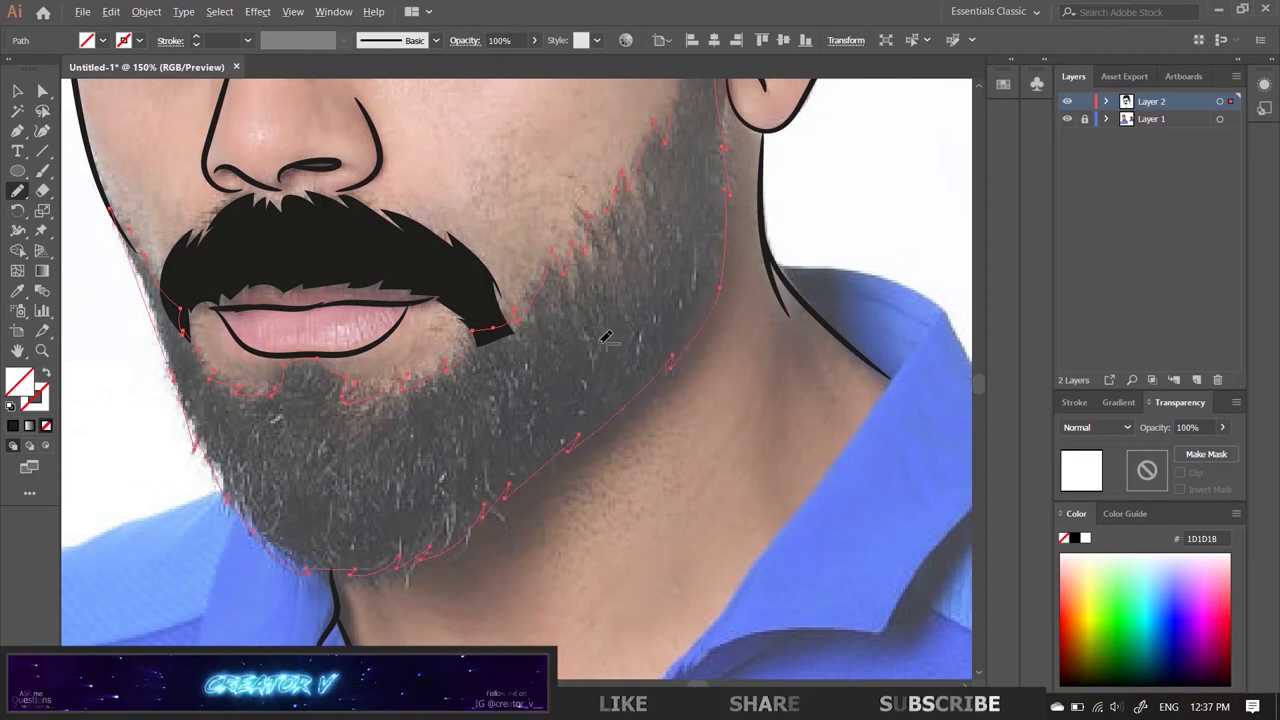
{"action": "key", "text": "ctrl+minus"}
{"action": "key", "text": "ctrl+minus"}
{"action": "key", "text": "shift+x"}
{"action": "key", "text": "ctrl+shift+a"}
Step: Hide the reference photo to review the fitted line art, then show it again
{"action": "left_click", "coordinate": [1067, 119]}
{"action": "key", "text": "ctrl+0"}
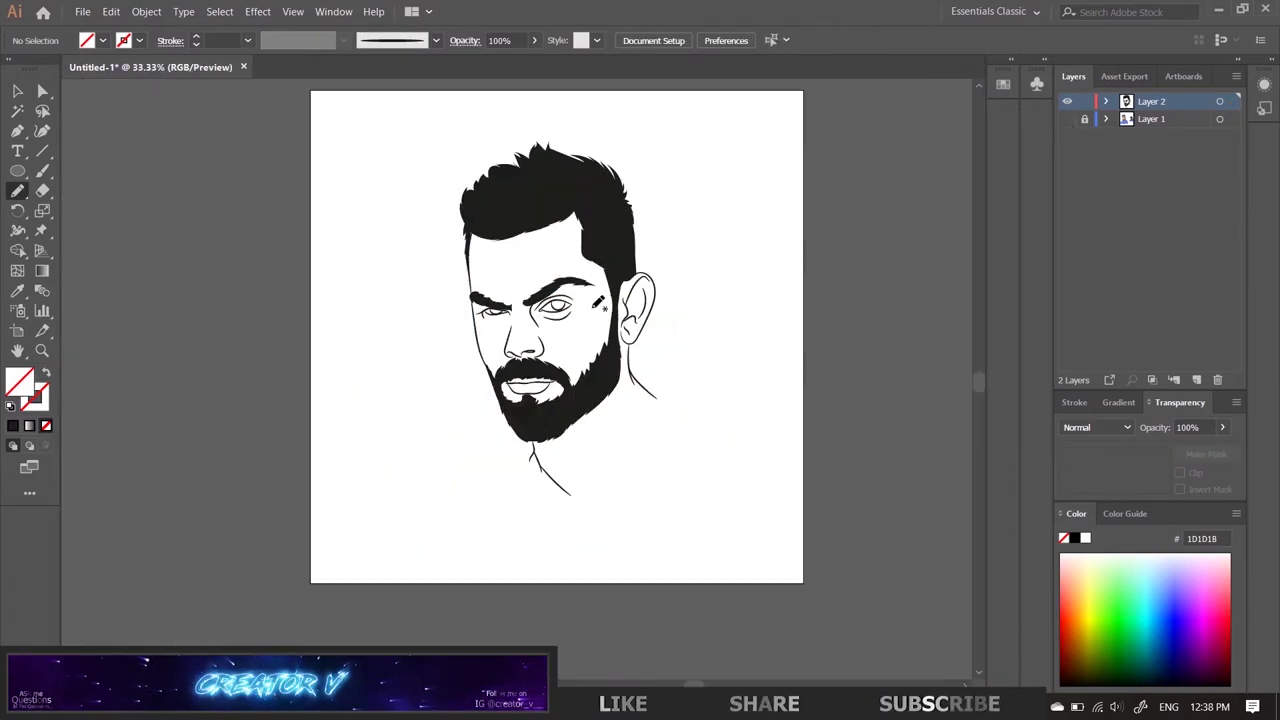
{"action": "left_click", "coordinate": [1067, 119]}
Step: Trace the left eye's iris at close zoom and fill it solid black
{"action": "key", "text": "ctrl+plus"}
{"action": "key", "text": "ctrl+plus"}
{"action": "key", "text": "ctrl+plus"}
{"action": "key", "text": "ctrl+plus"}
{"action": "key", "text": "ctrl+plus"}
{"action": "mouse_move", "coordinate": [422, 340]}
{"action": "left_mouse_down"}
{"action": "mouse_move", "coordinate": [510, 388]}
{"action": "mouse_move", "coordinate": [540, 318]}
{"action": "mouse_move", "coordinate": [422, 332]}
{"action": "left_mouse_up"}
{"action": "mouse_move", "coordinate": [478, 472]}
{"action": "left_mouse_down"}
{"action": "mouse_move", "coordinate": [853, 382]}
{"action": "mouse_move", "coordinate": [990, 377]}
{"action": "left_mouse_up"}
{"action": "left_click_drag", "start_coordinate": [372, 298], "coordinate": [378, 296]}
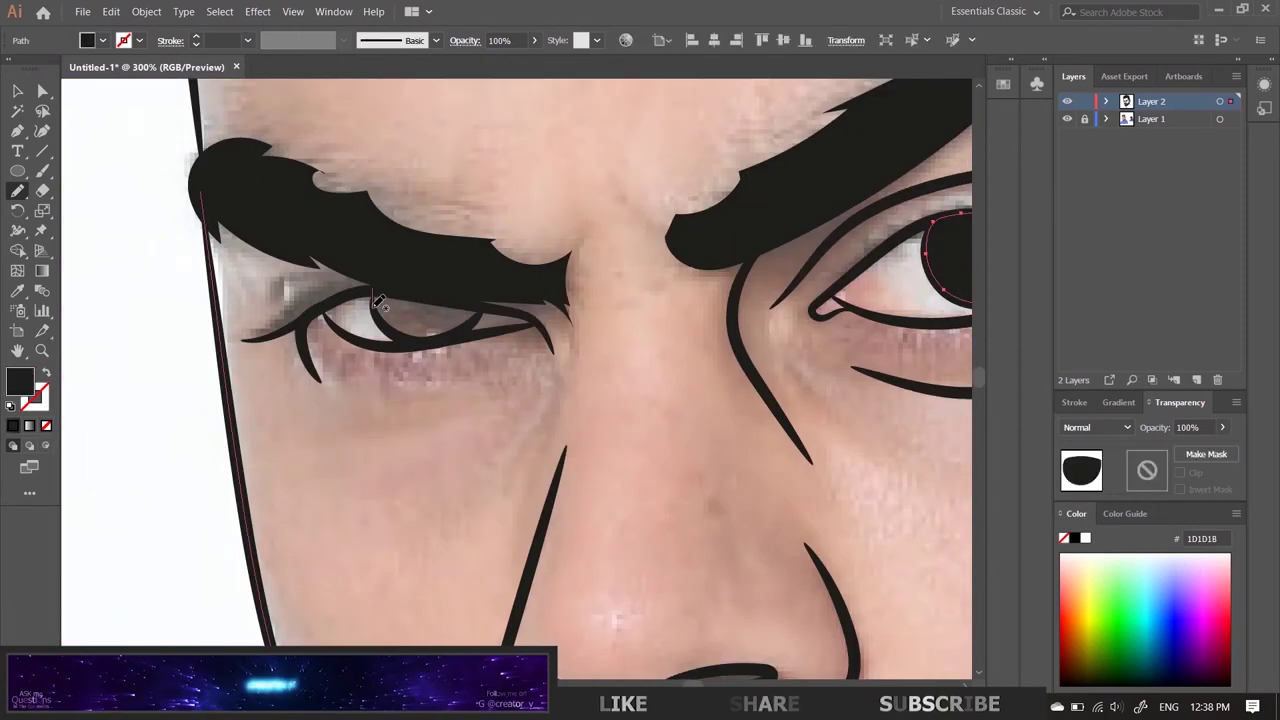
{"action": "key", "text": "shift+x"}
Step: Deselect the iris and scroll around the face to review both eyes
{"action": "scroll", "coordinate": [586, 390], "scroll_direction": "down", "scroll_amount": 2}
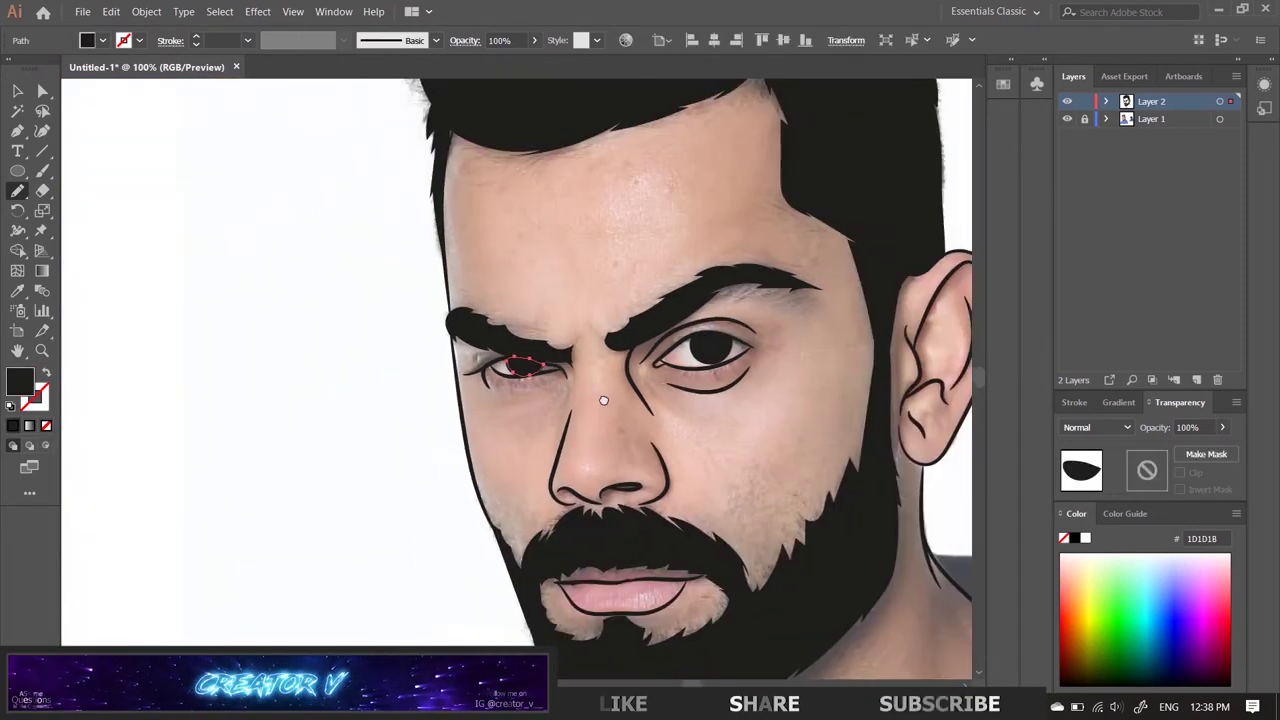
{"action": "key", "text": "ctrl+shift+a"}
{"action": "scroll", "coordinate": [623, 371], "scroll_direction": "down", "scroll_amount": 2}
{"action": "scroll", "coordinate": [640, 370], "scroll_direction": "down", "scroll_amount": 3}
{"action": "scroll", "coordinate": [664, 367], "scroll_direction": "up", "scroll_amount": 2}
{"action": "scroll", "coordinate": [664, 367], "scroll_direction": "up", "scroll_amount": 3}
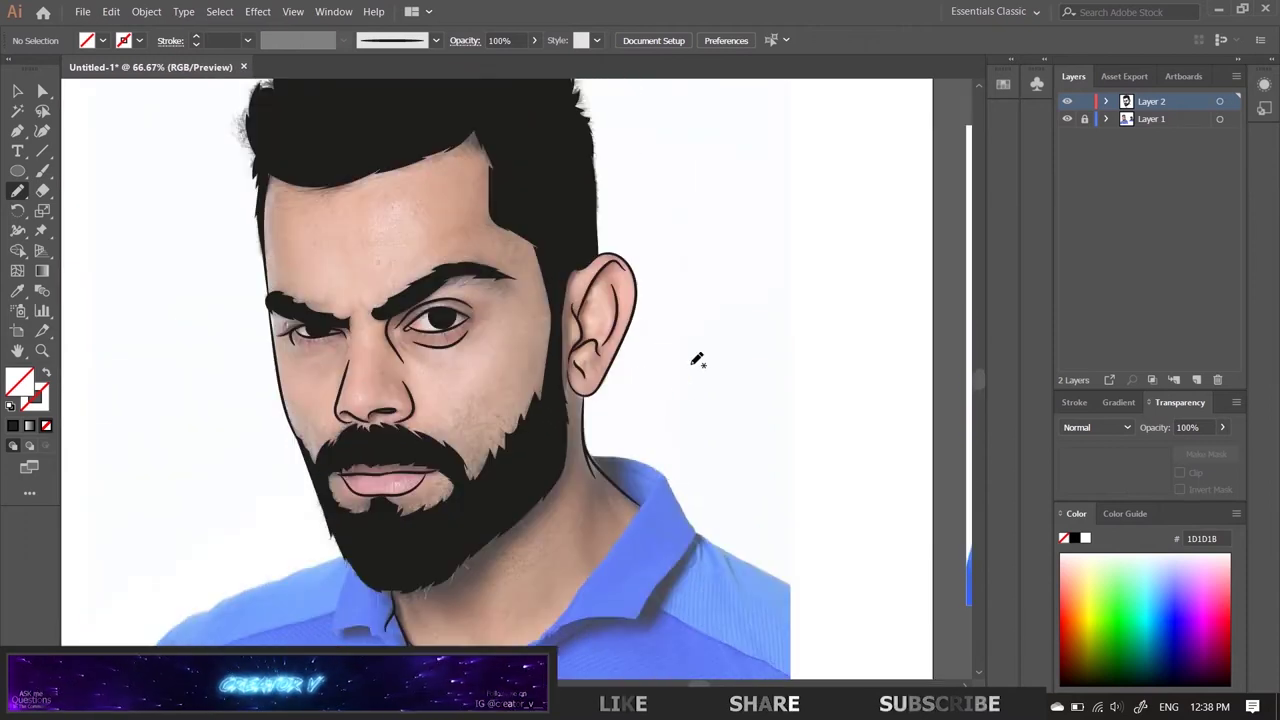
{"action": "scroll", "coordinate": [694, 357], "scroll_direction": "up", "scroll_amount": 3}
{"action": "scroll", "coordinate": [524, 401], "scroll_direction": "down", "scroll_amount": 3}
{"action": "scroll", "coordinate": [524, 401], "scroll_direction": "up", "scroll_amount": 2}
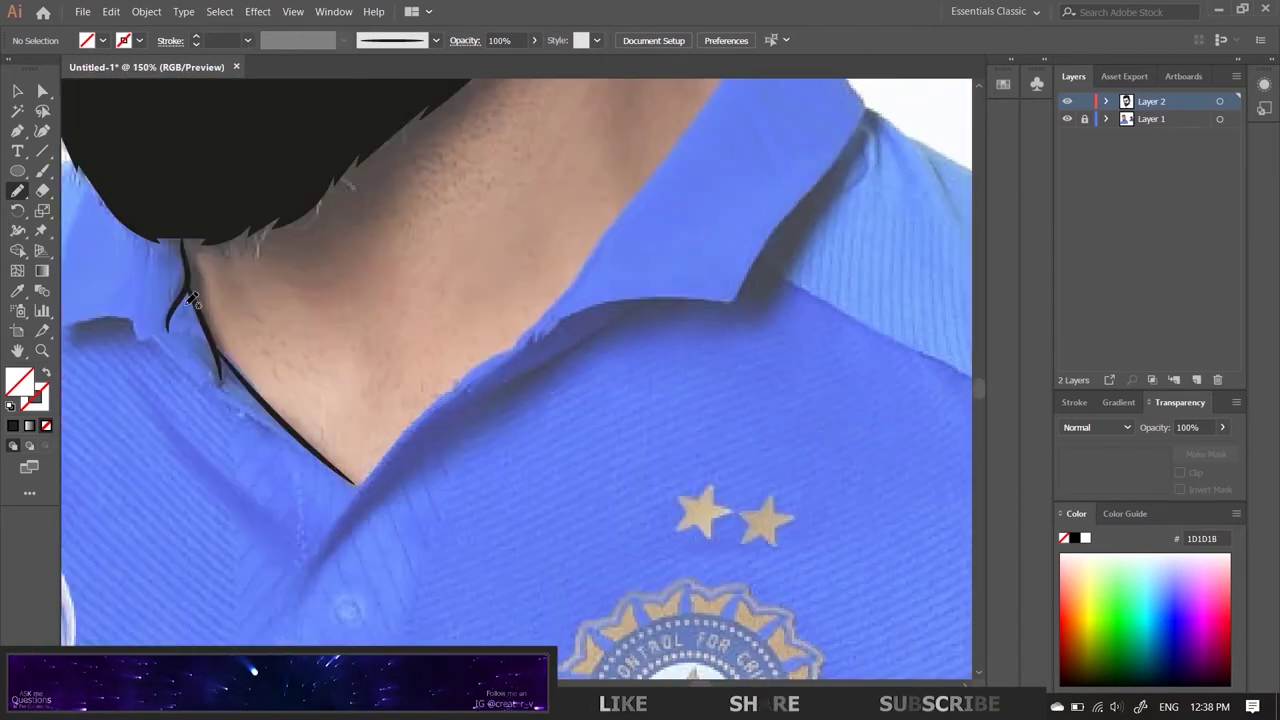
Step: Brush a black stroke along the collar's top edge, redoing one misplaced stroke
{"action": "key", "text": "b"}
{"action": "scroll", "coordinate": [530, 338], "scroll_direction": "up", "scroll_amount": 3}
{"action": "scroll", "coordinate": [530, 338], "scroll_direction": "right", "scroll_amount": 3}
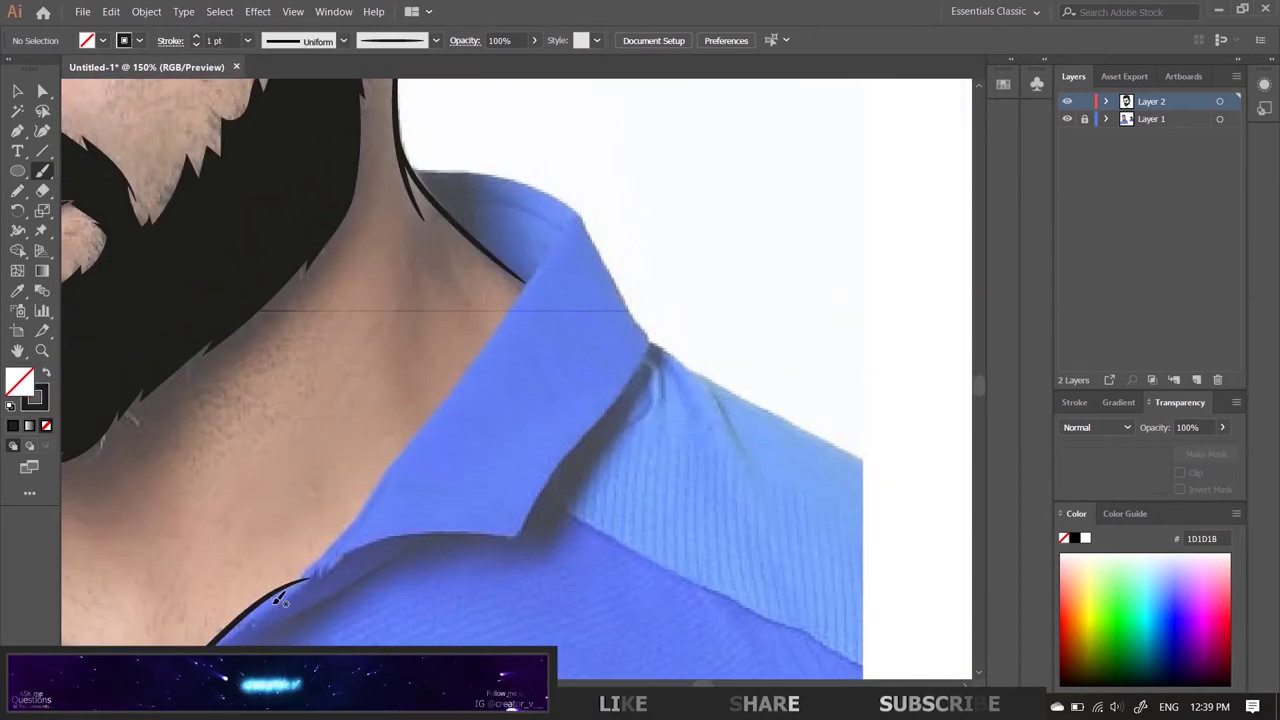
{"action": "left_click_drag", "start_coordinate": [280, 598], "coordinate": [548, 252]}
{"action": "left_click_drag", "start_coordinate": [418, 162], "coordinate": [652, 344]}
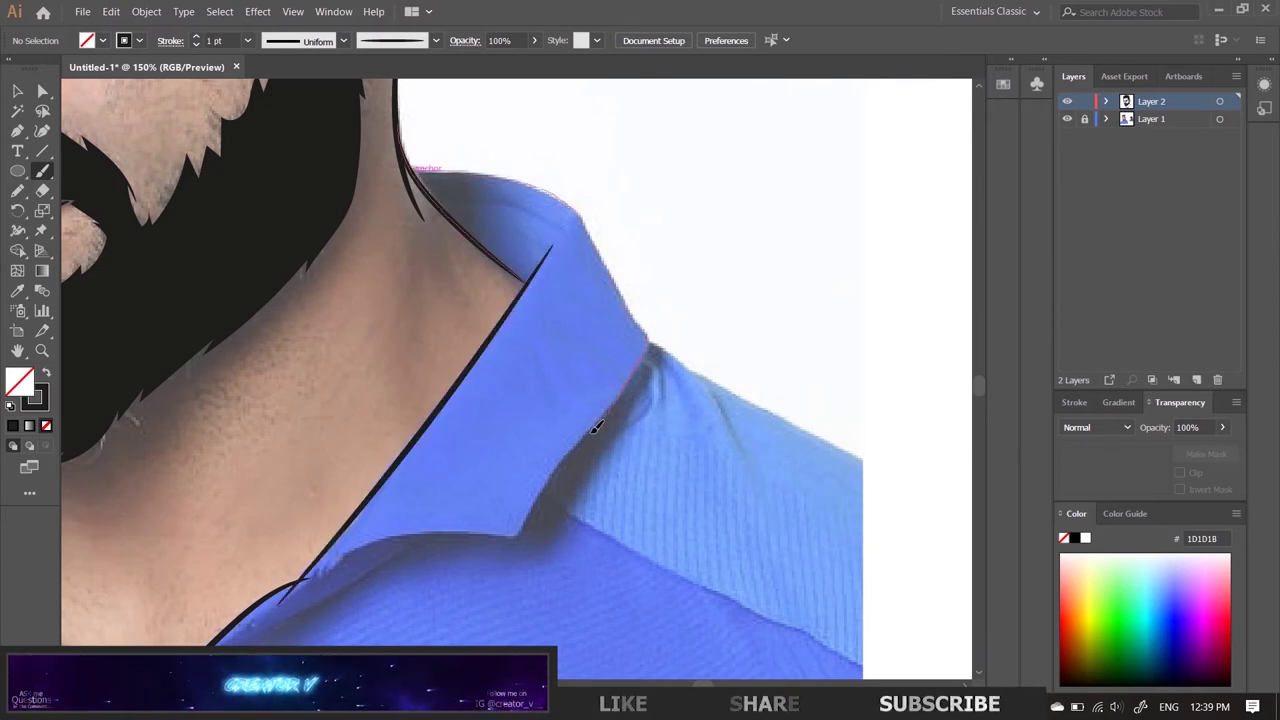
{"action": "left_click_drag", "start_coordinate": [652, 344], "coordinate": [330, 556]}
{"action": "key", "text": "ctrl+z"}
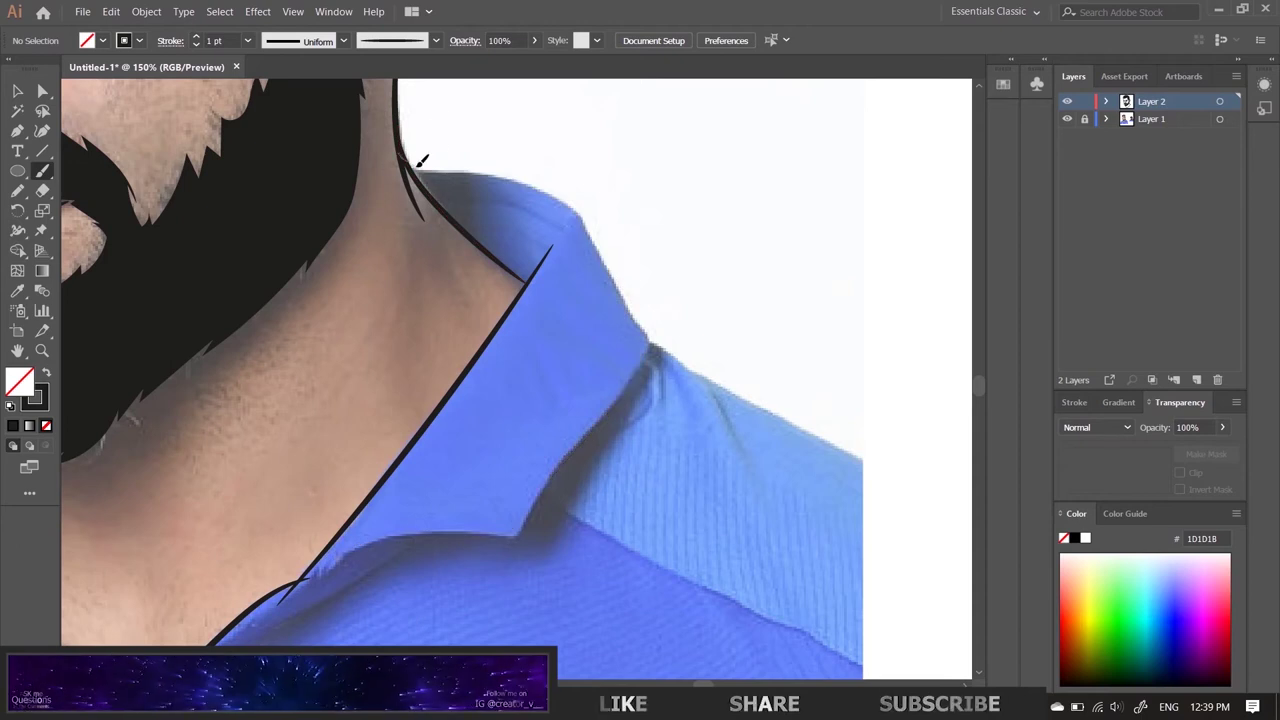
{"action": "left_click_drag", "start_coordinate": [420, 163], "coordinate": [652, 344]}
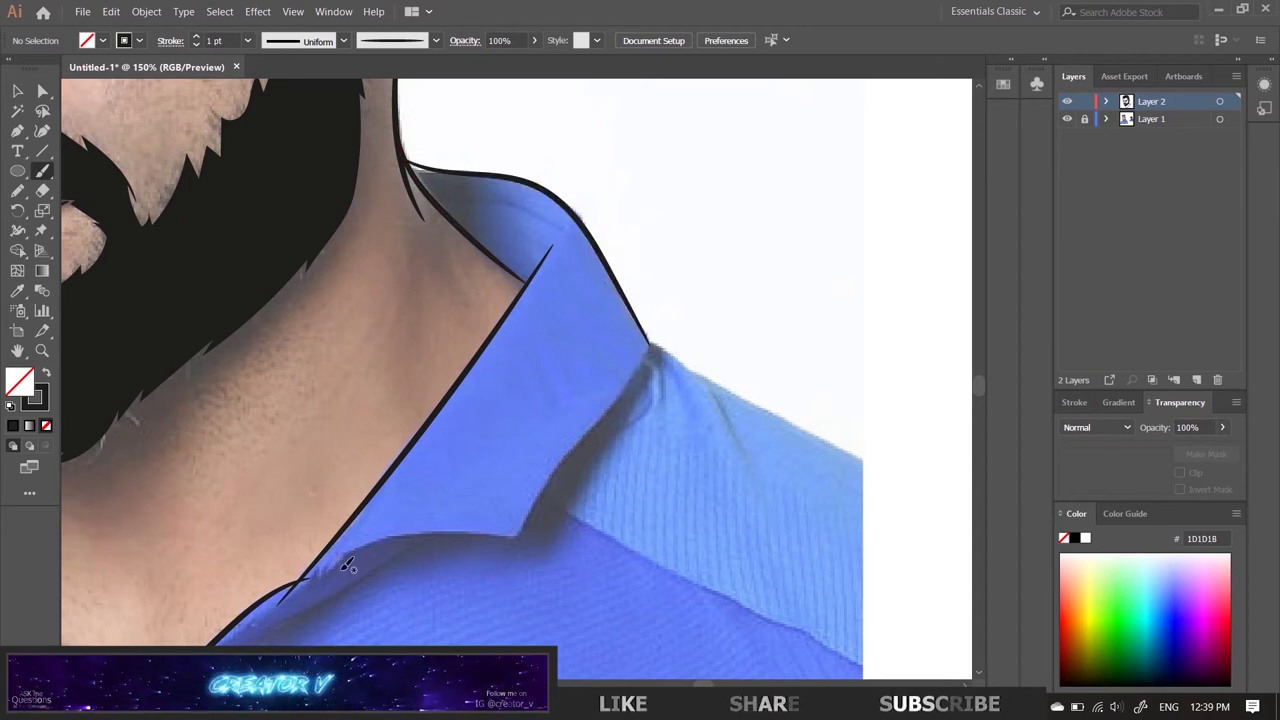
Step: Brush the collar's lower edge, fold, and left edge along the neckline
{"action": "mouse_move", "coordinate": [330, 560]}
{"action": "left_mouse_down"}
{"action": "mouse_move", "coordinate": [638, 370]}
{"action": "mouse_move", "coordinate": [652, 336]}
{"action": "left_mouse_up"}
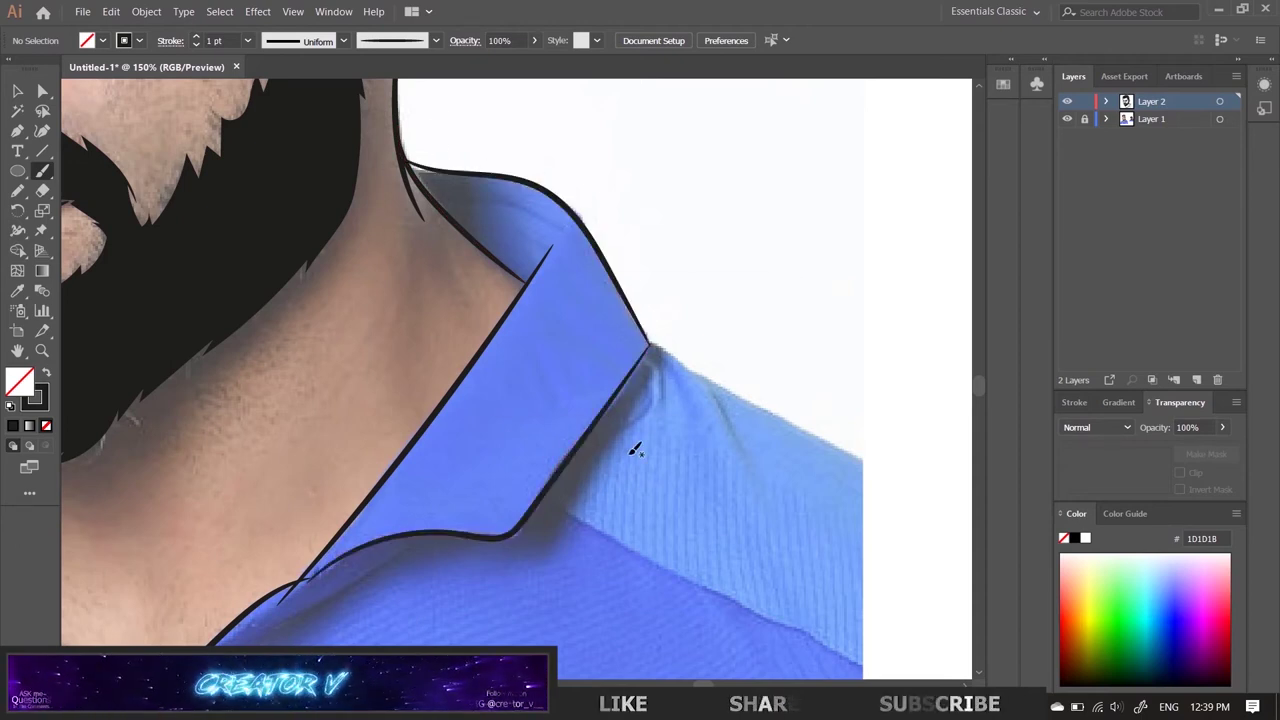
{"action": "left_click_drag", "start_coordinate": [634, 448], "coordinate": [764, 228]}
{"action": "left_click_drag", "start_coordinate": [278, 500], "coordinate": [600, 300]}
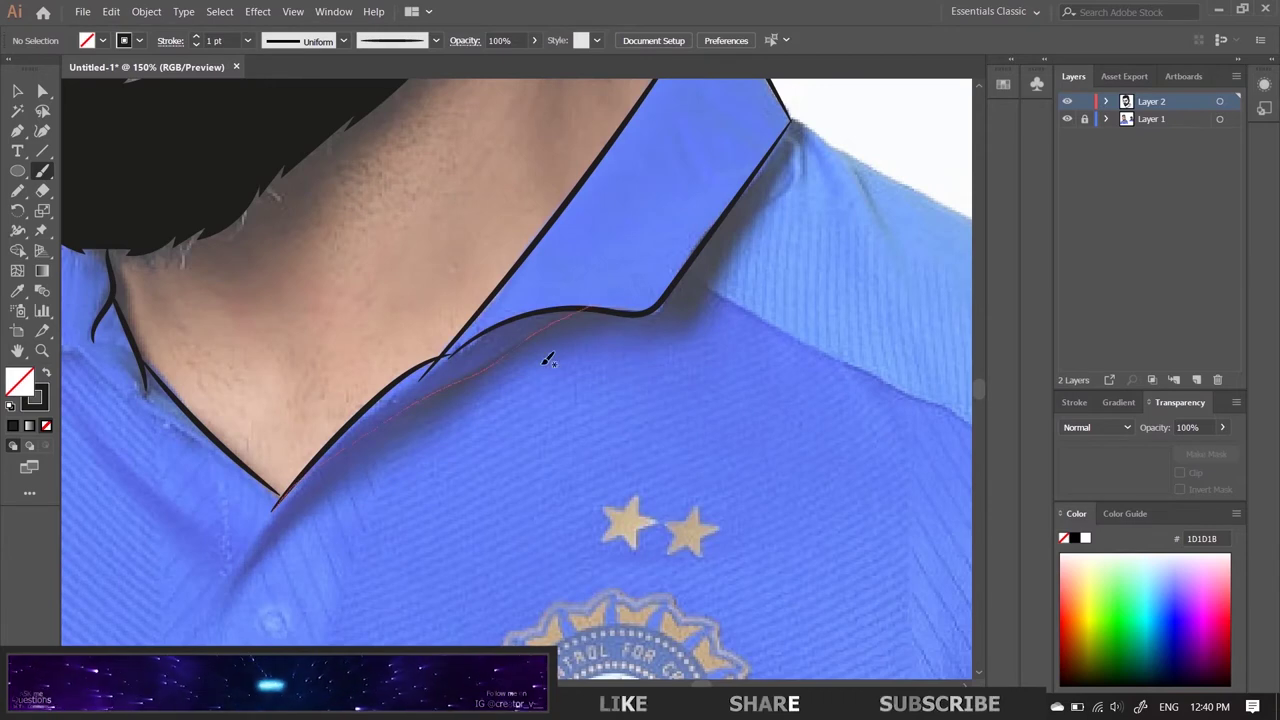
{"action": "left_click_drag", "start_coordinate": [543, 357], "coordinate": [800, 442]}
{"action": "mouse_move", "coordinate": [288, 262]}
{"action": "left_mouse_down"}
{"action": "mouse_move", "coordinate": [228, 420]}
{"action": "mouse_move", "coordinate": [350, 432]}
{"action": "mouse_move", "coordinate": [535, 582]}
{"action": "mouse_move", "coordinate": [438, 494]}
{"action": "mouse_move", "coordinate": [420, 494]}
{"action": "left_mouse_up"}
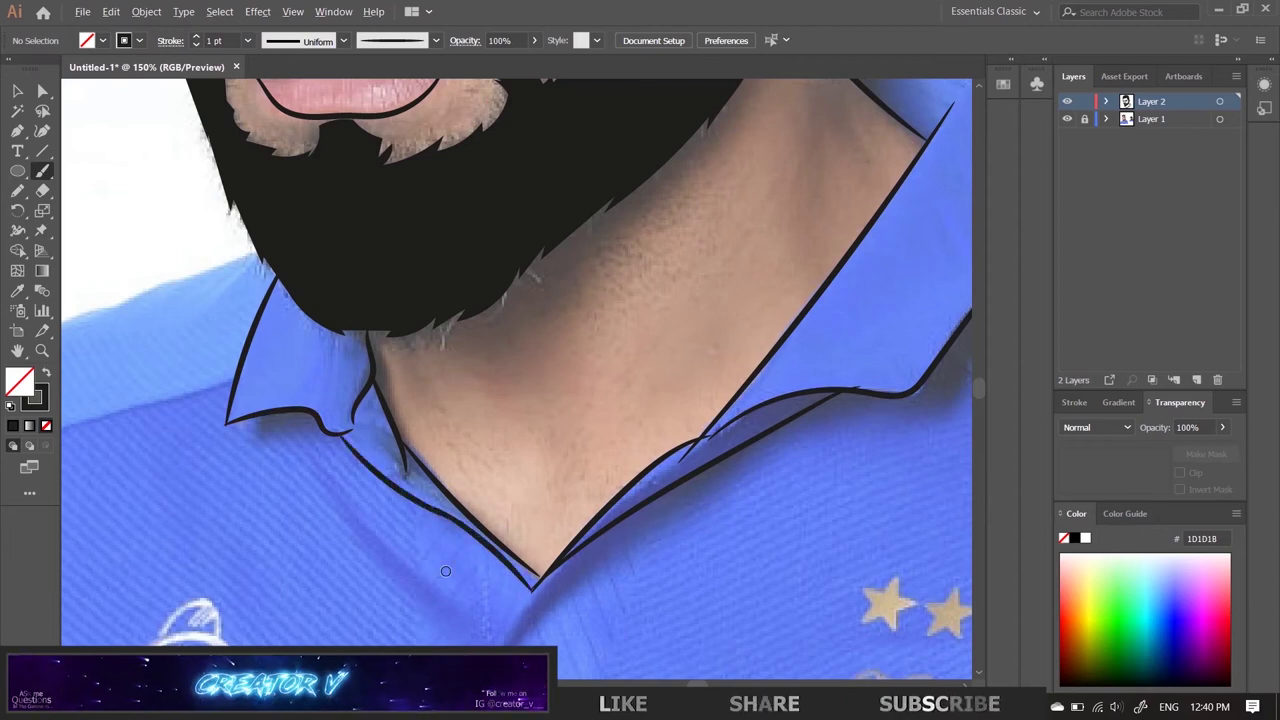
Step: Zoom out and hide the reference photo to view the line art alone
{"action": "key", "text": "ctrl+minus"}
{"action": "key", "text": "ctrl+minus"}
{"action": "key", "text": "ctrl+minus"}
{"action": "left_click", "coordinate": [1067, 119]}
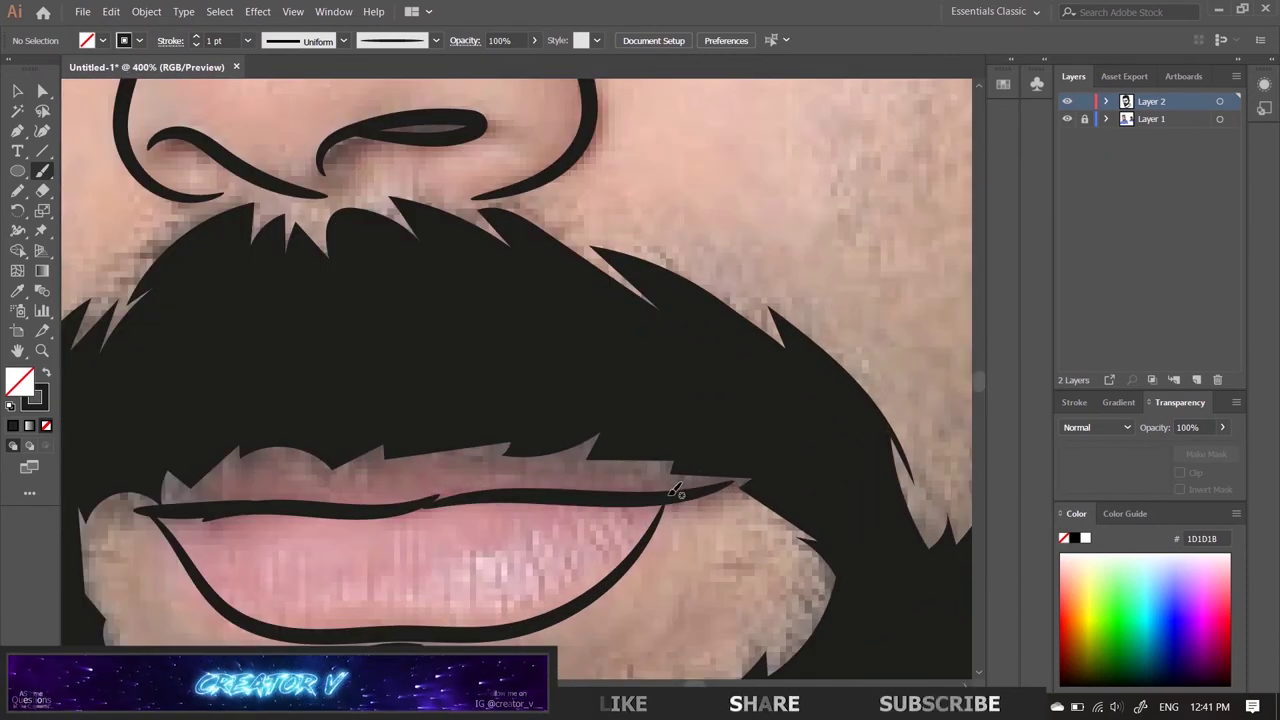
{"action": "key", "text": "ctrl+minus"}
{"action": "key", "text": "ctrl+minus"}
{"action": "key", "text": "ctrl+minus"}
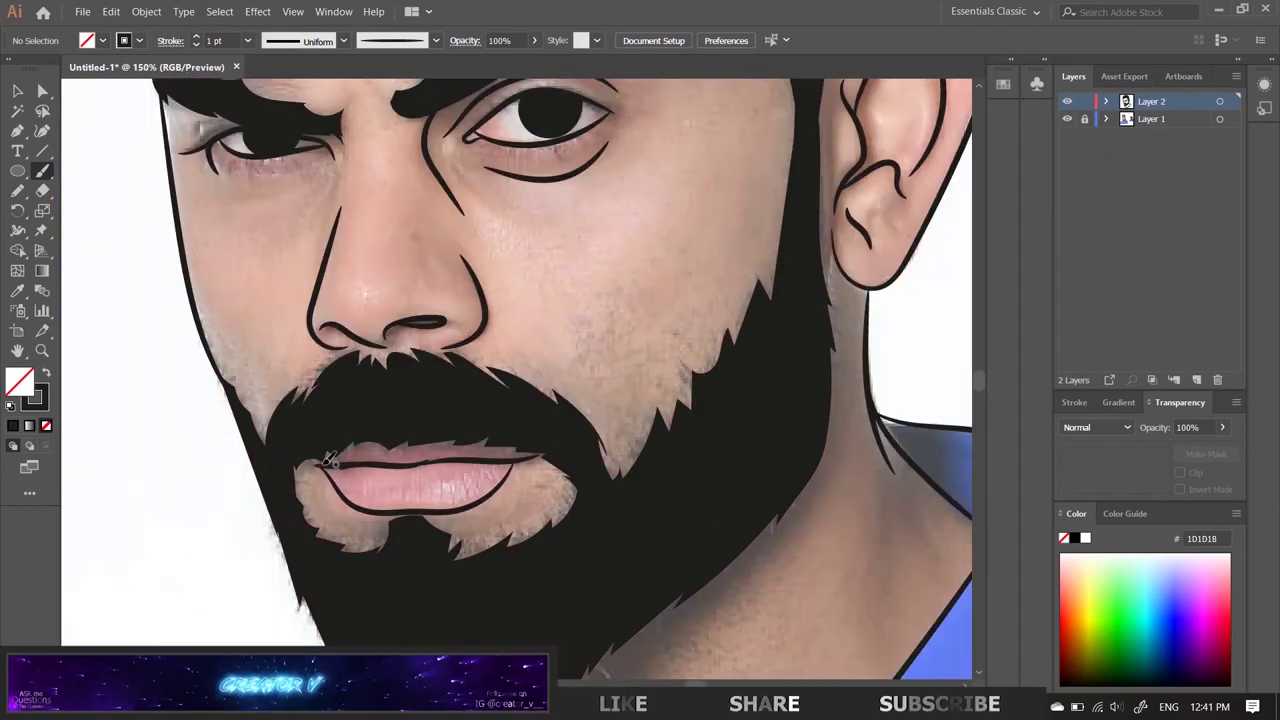
{"action": "key", "text": "ctrl+minus"}
{"action": "key", "text": "ctrl+minus"}
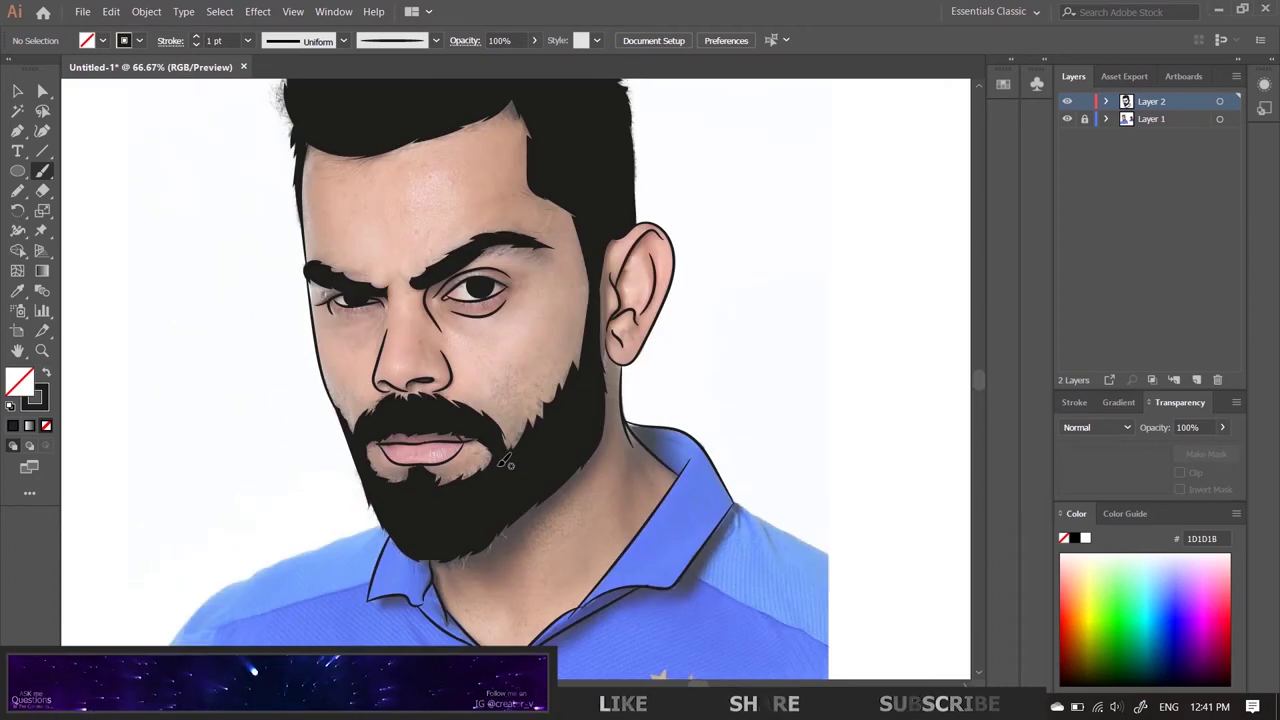
{"action": "scroll", "coordinate": [506, 462], "scroll_direction": "down", "scroll_amount": 2}
{"action": "left_click", "coordinate": [1066, 119]}
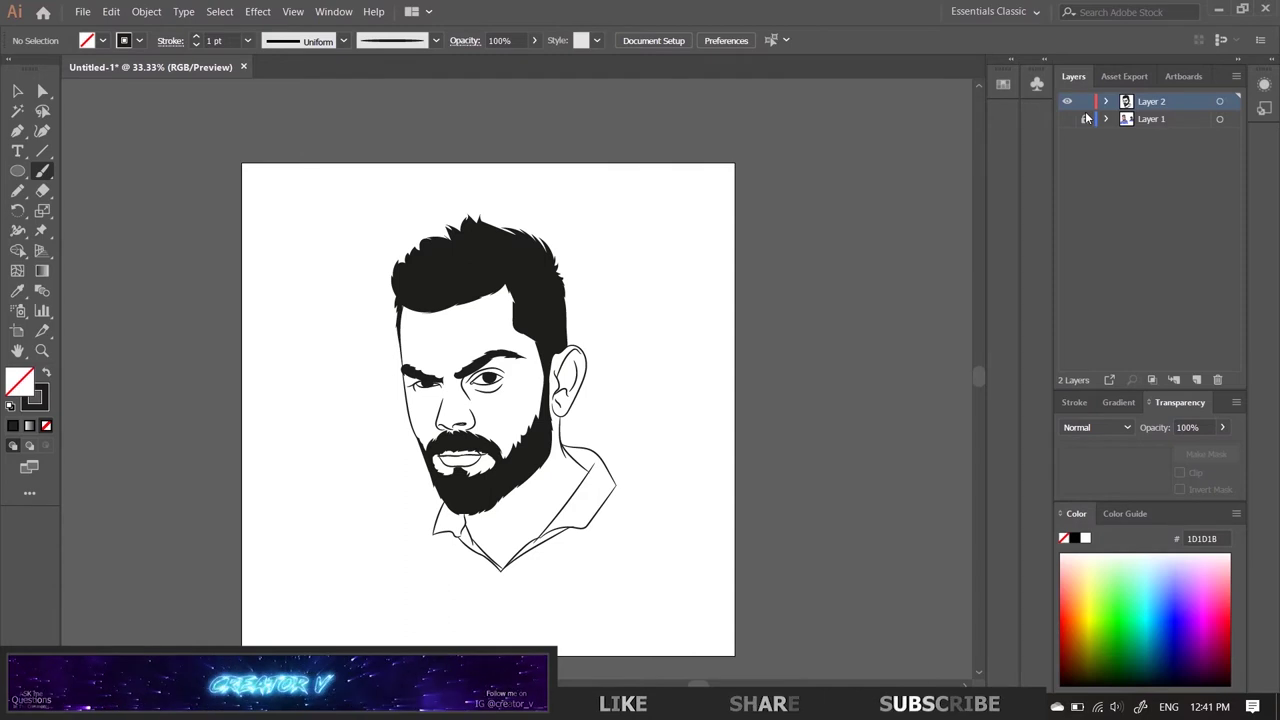
Step: Lock the photo layer and marquee-select all the line art
{"action": "left_click", "coordinate": [1085, 119]}
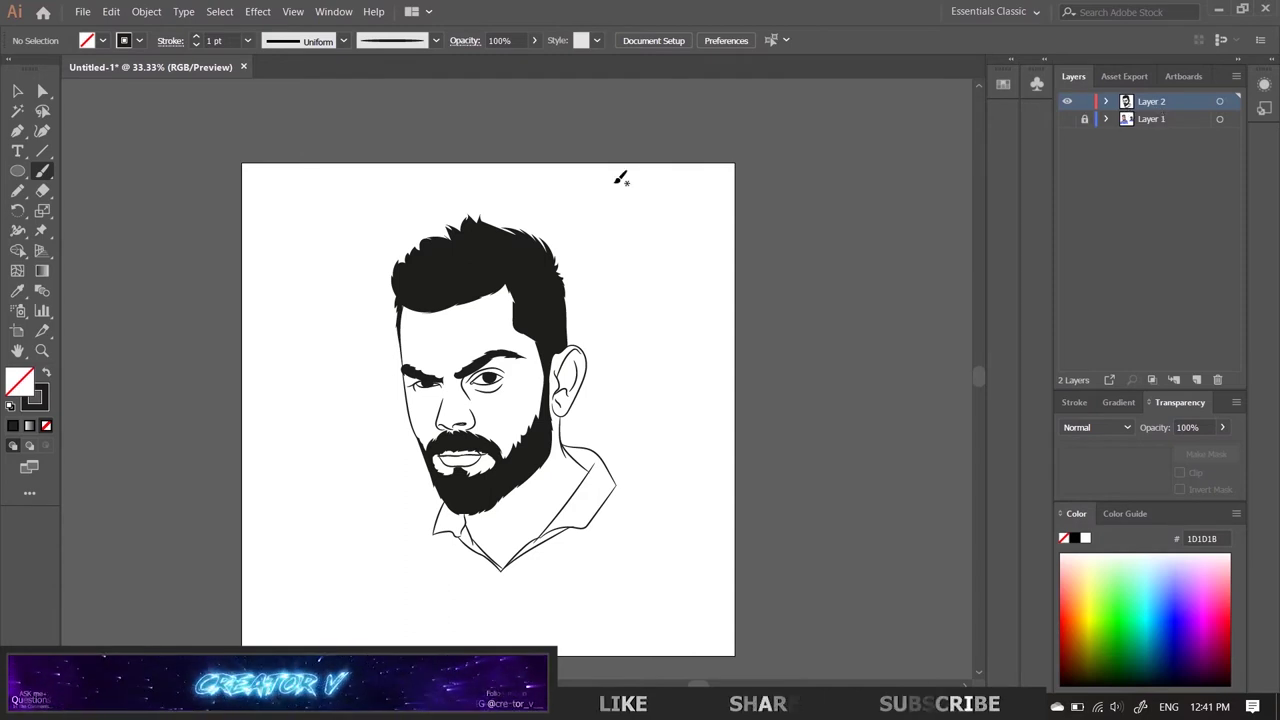
{"action": "left_click", "coordinate": [22, 92]}
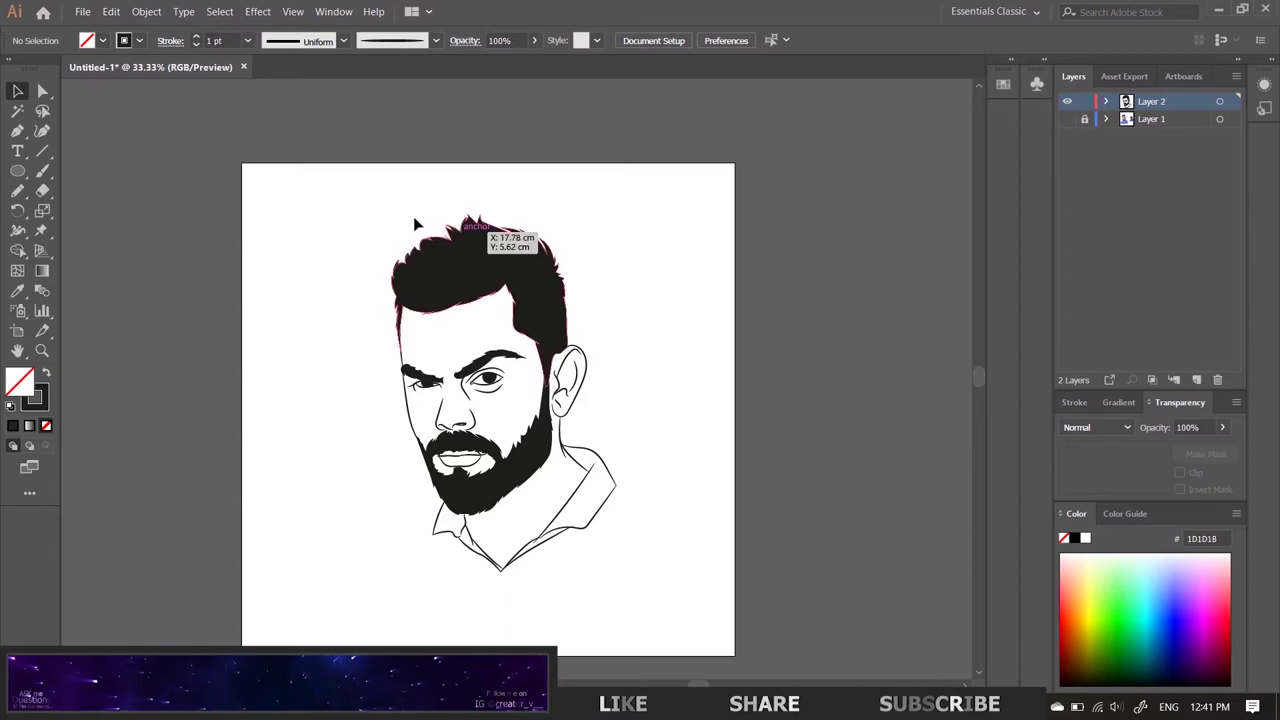
{"action": "mouse_move", "coordinate": [362, 200]}
{"action": "left_mouse_down"}
{"action": "mouse_move", "coordinate": [617, 547]}
{"action": "mouse_move", "coordinate": [707, 606]}
{"action": "left_mouse_up"}
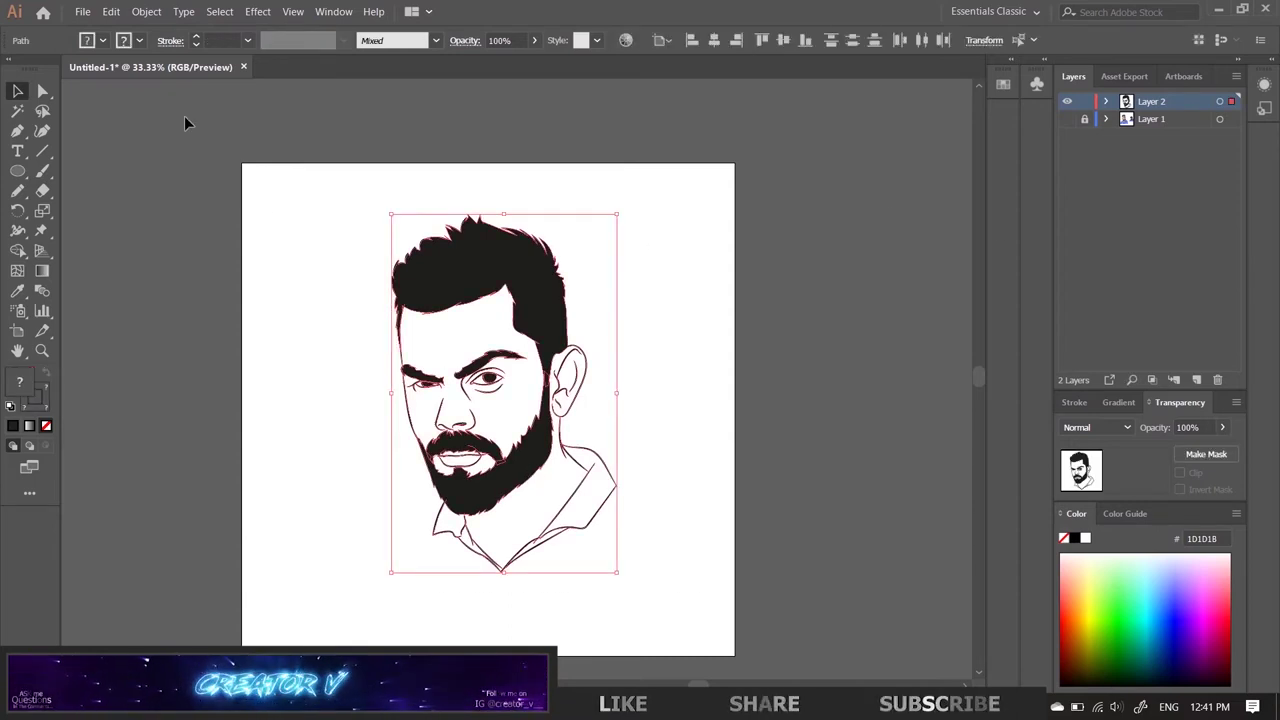
Step: Merge the selected line art into one group using Pathfinder Merge
{"action": "left_click", "coordinate": [143, 12]}
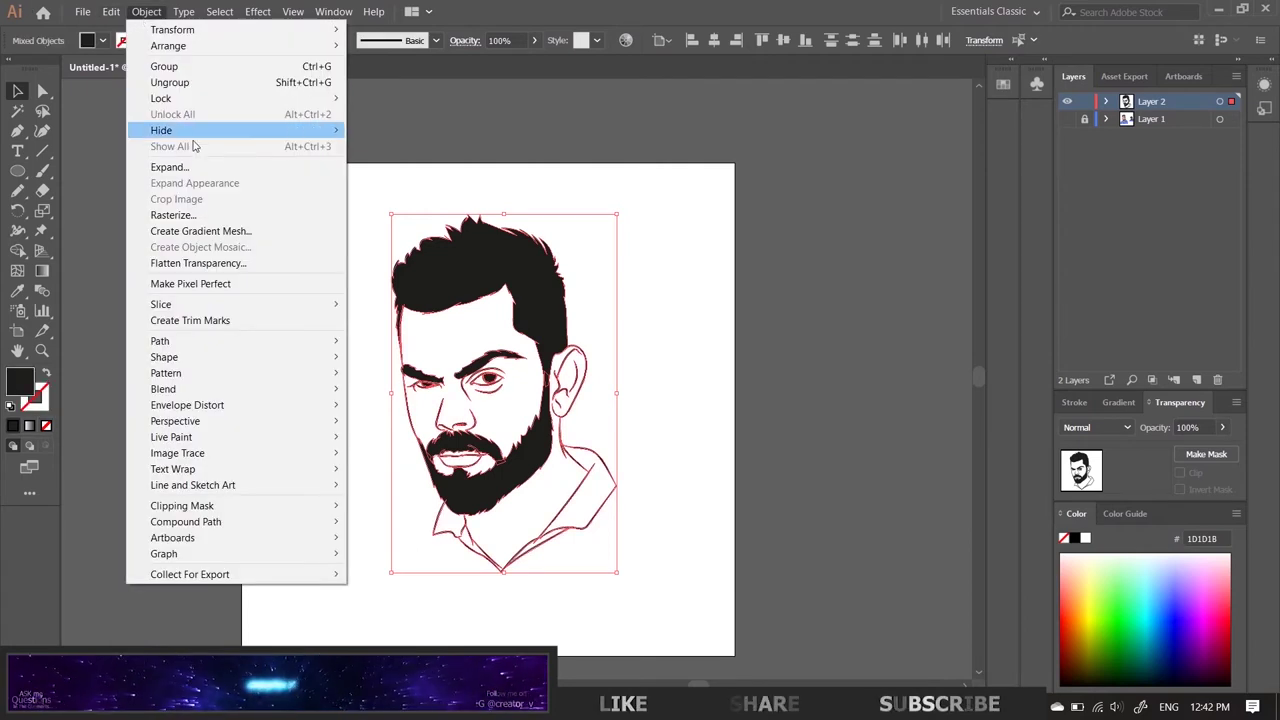
{"action": "key", "text": "Escape"}
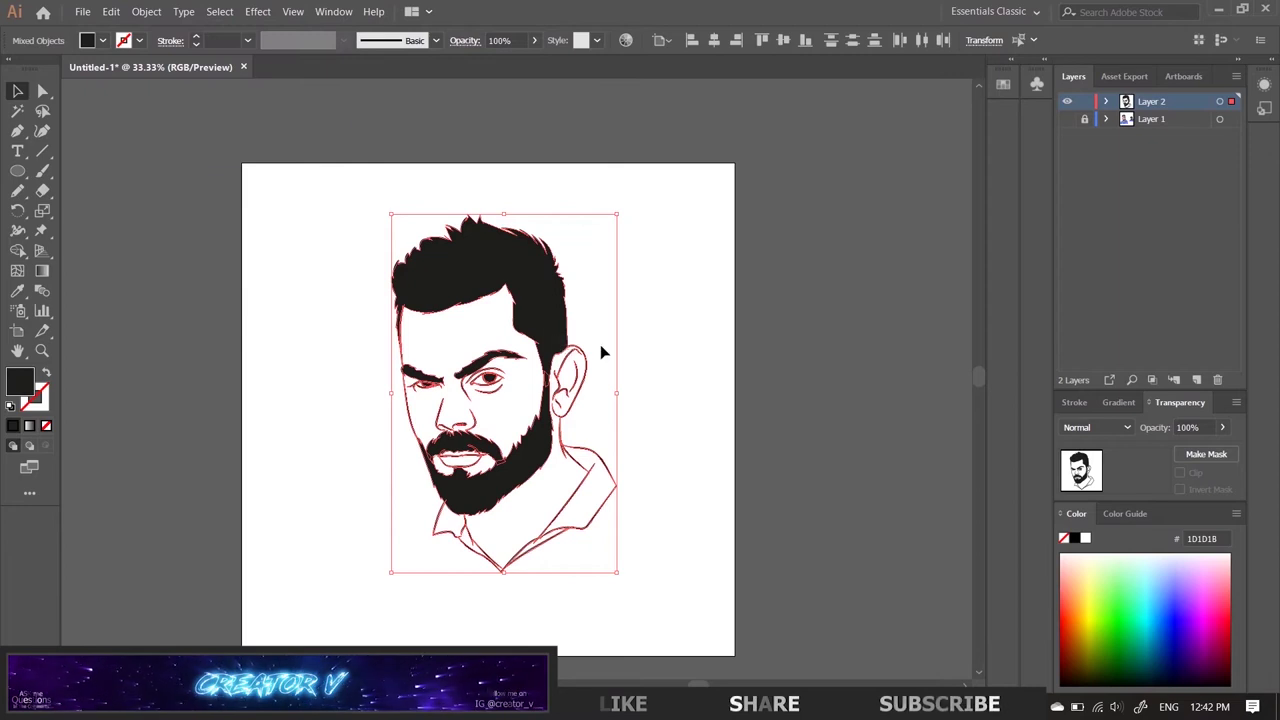
{"action": "left_click", "coordinate": [333, 12]}
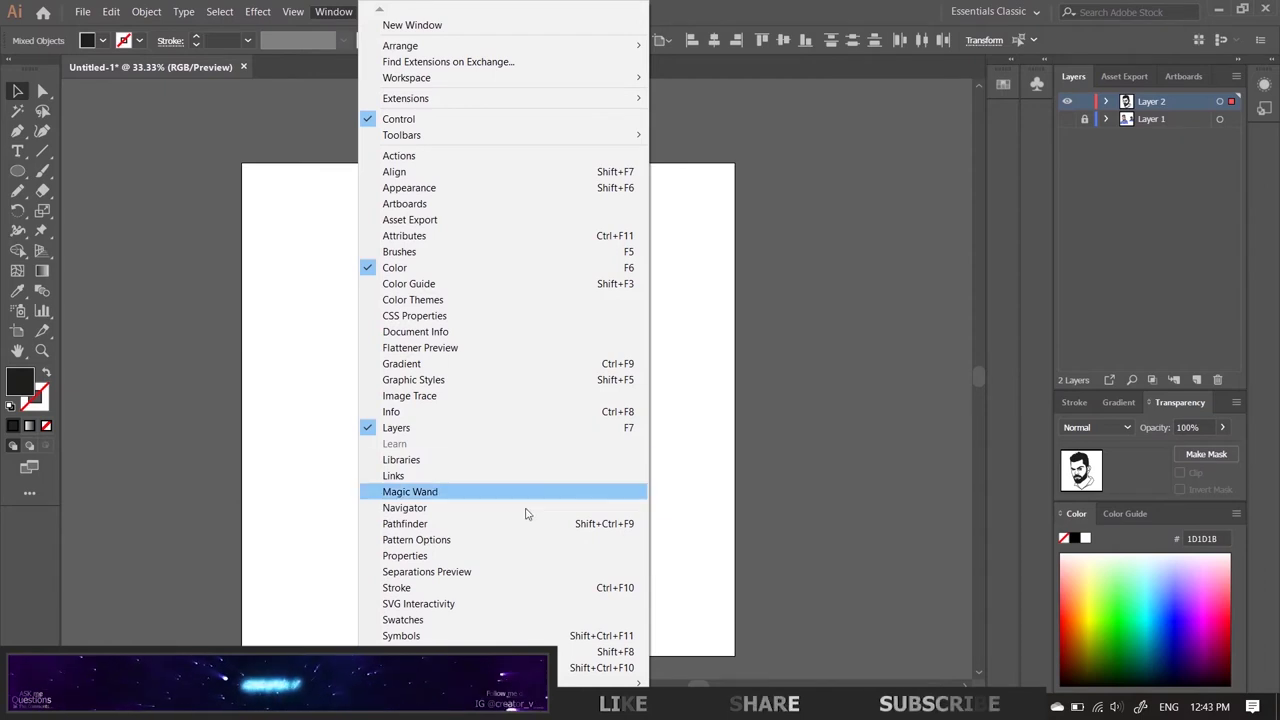
{"action": "left_click", "coordinate": [526, 523]}
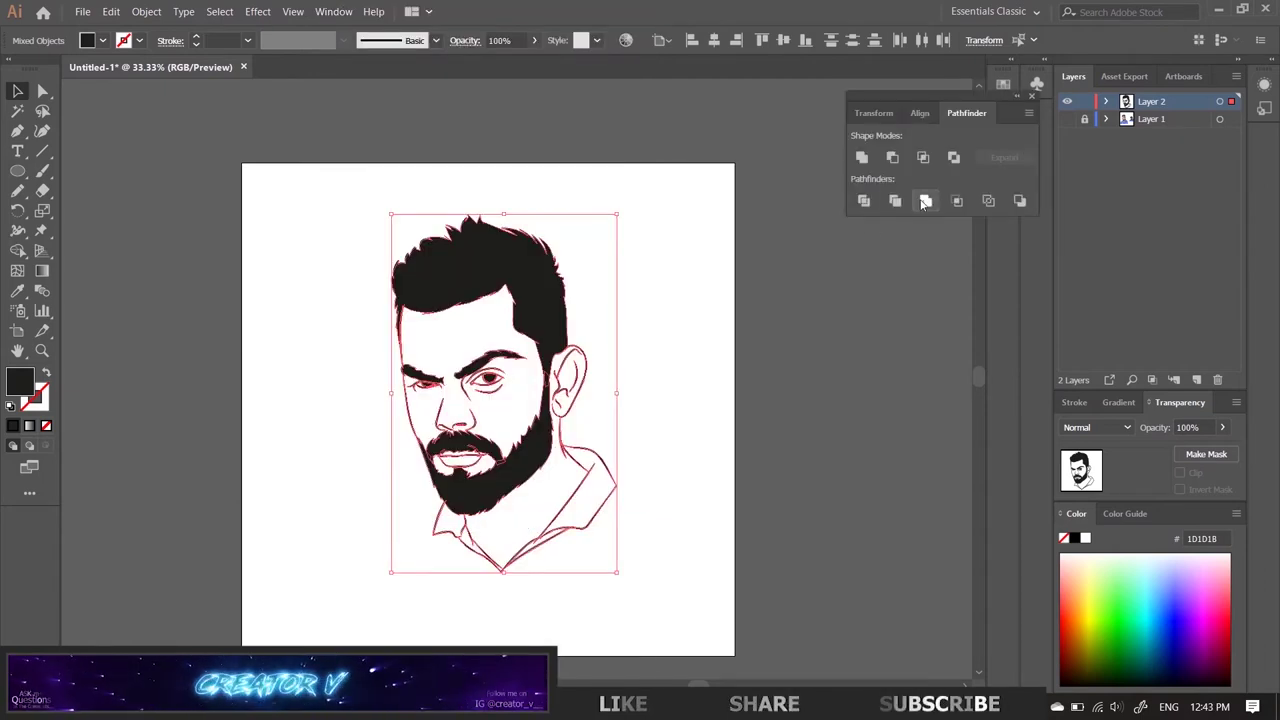
{"action": "left_click", "coordinate": [925, 202]}
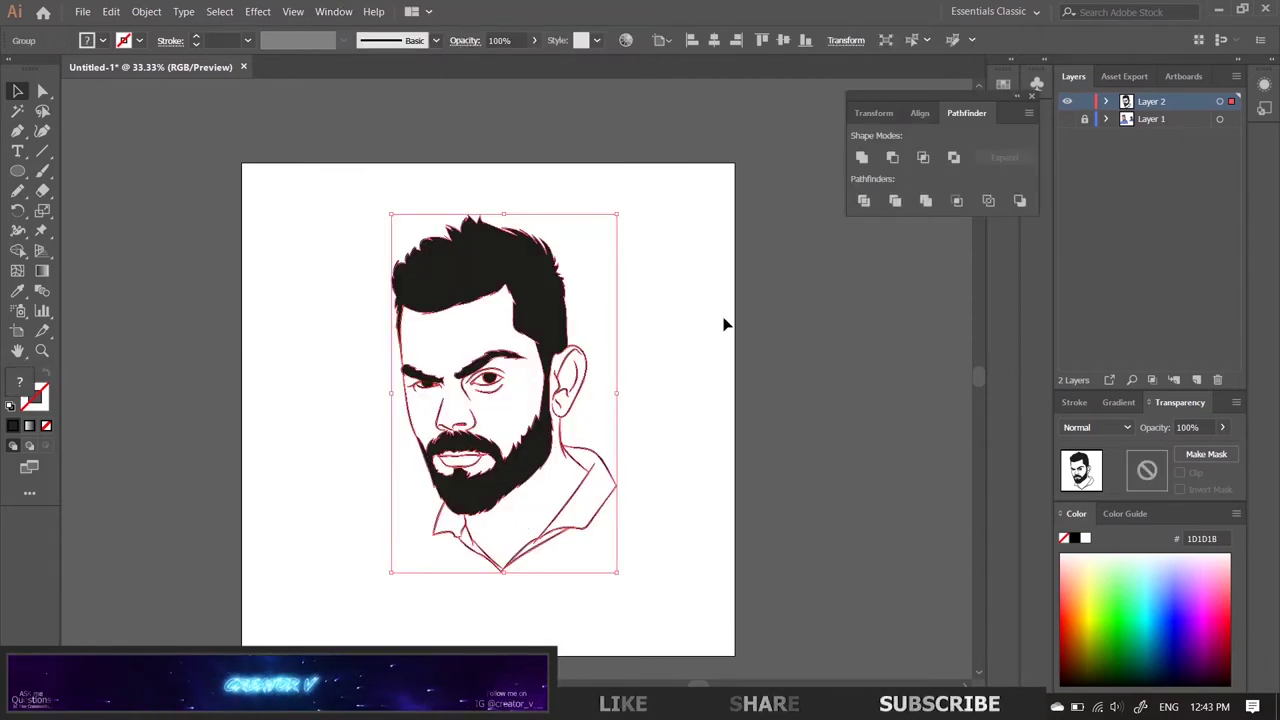
Step: Deselect the artwork and duplicate Layer 2 as Layer 2 copy, keeping Layer 2 active
{"action": "right_click", "coordinate": [535, 319]}
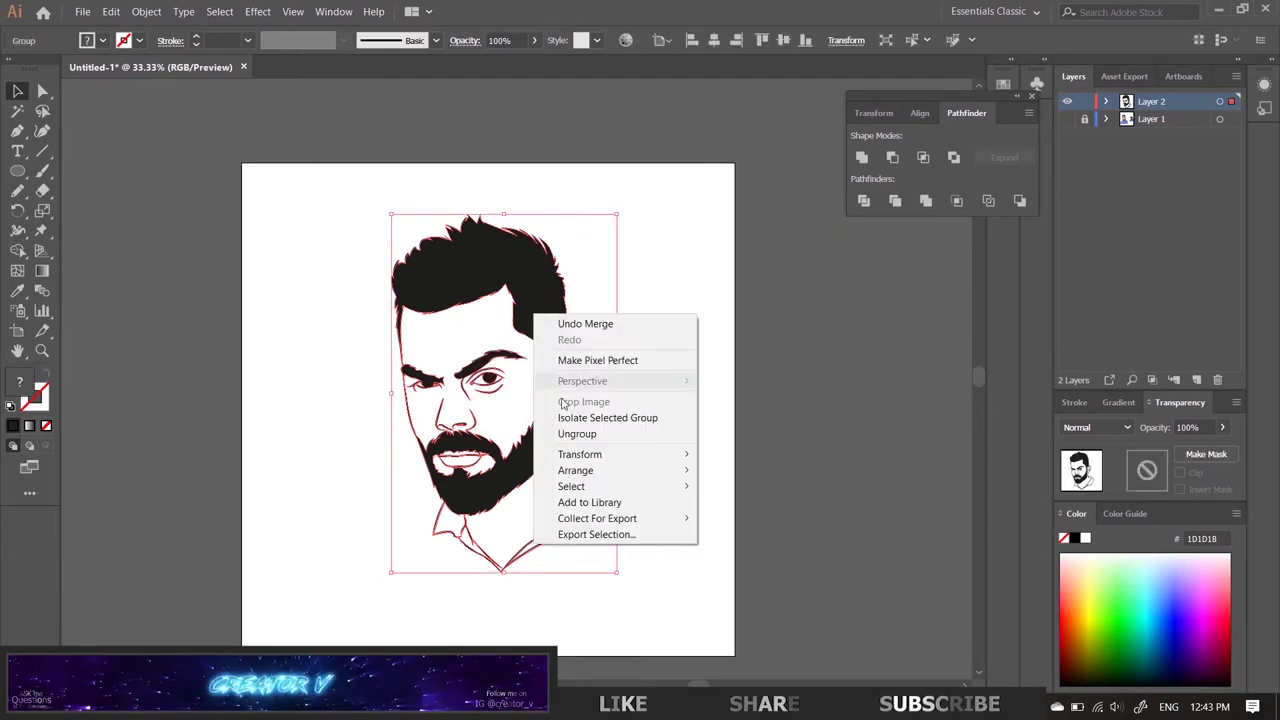
{"action": "left_click", "coordinate": [681, 254]}
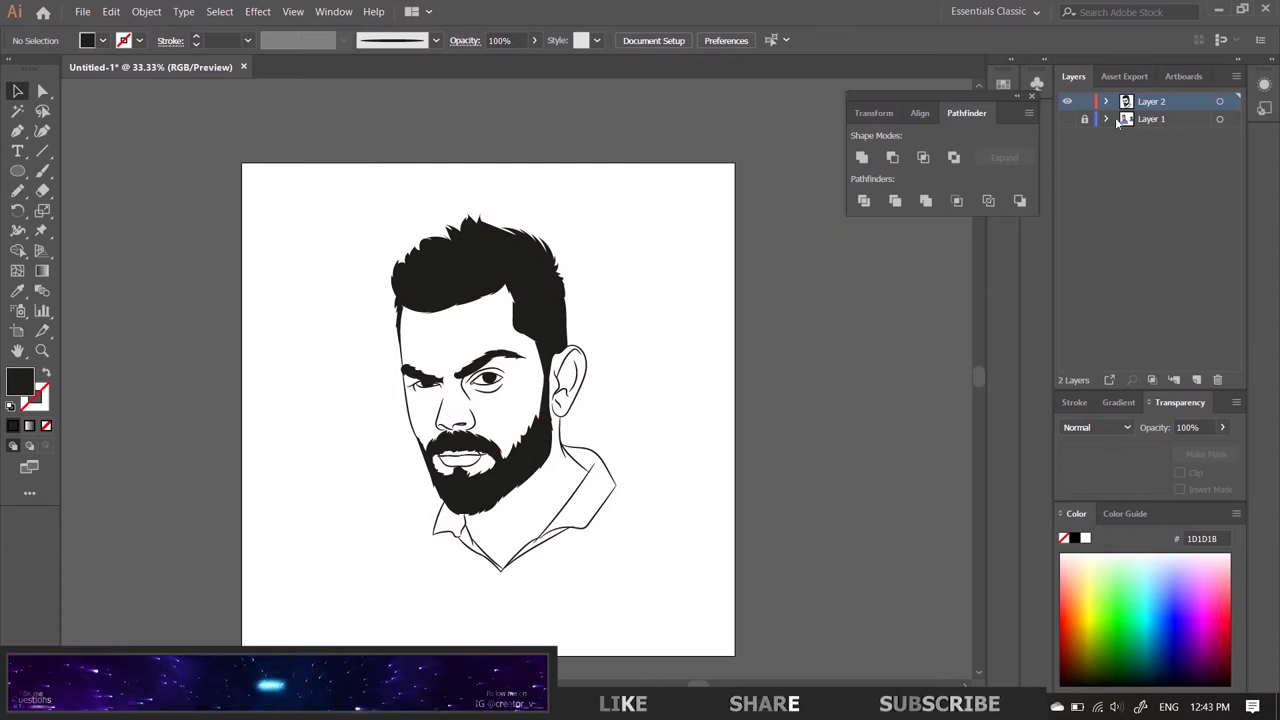
{"action": "left_click_drag", "start_coordinate": [1160, 105], "coordinate": [1197, 381]}
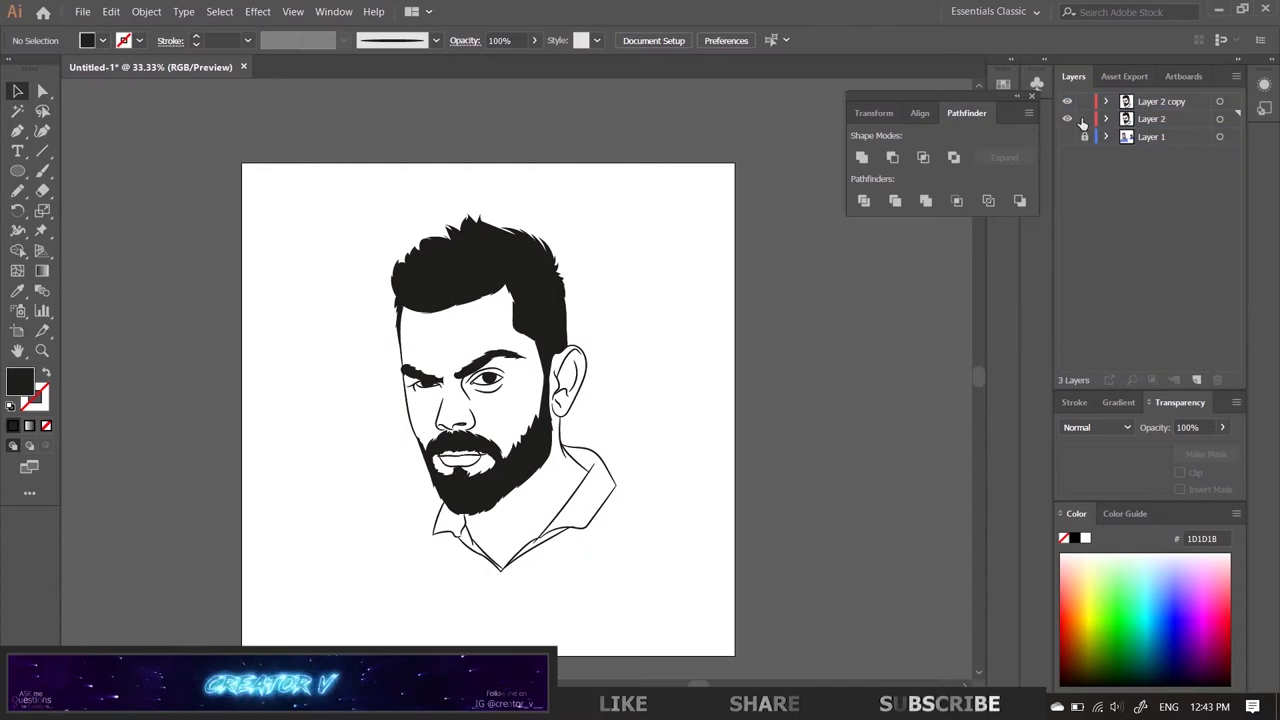
{"action": "left_click", "coordinate": [1160, 124]}
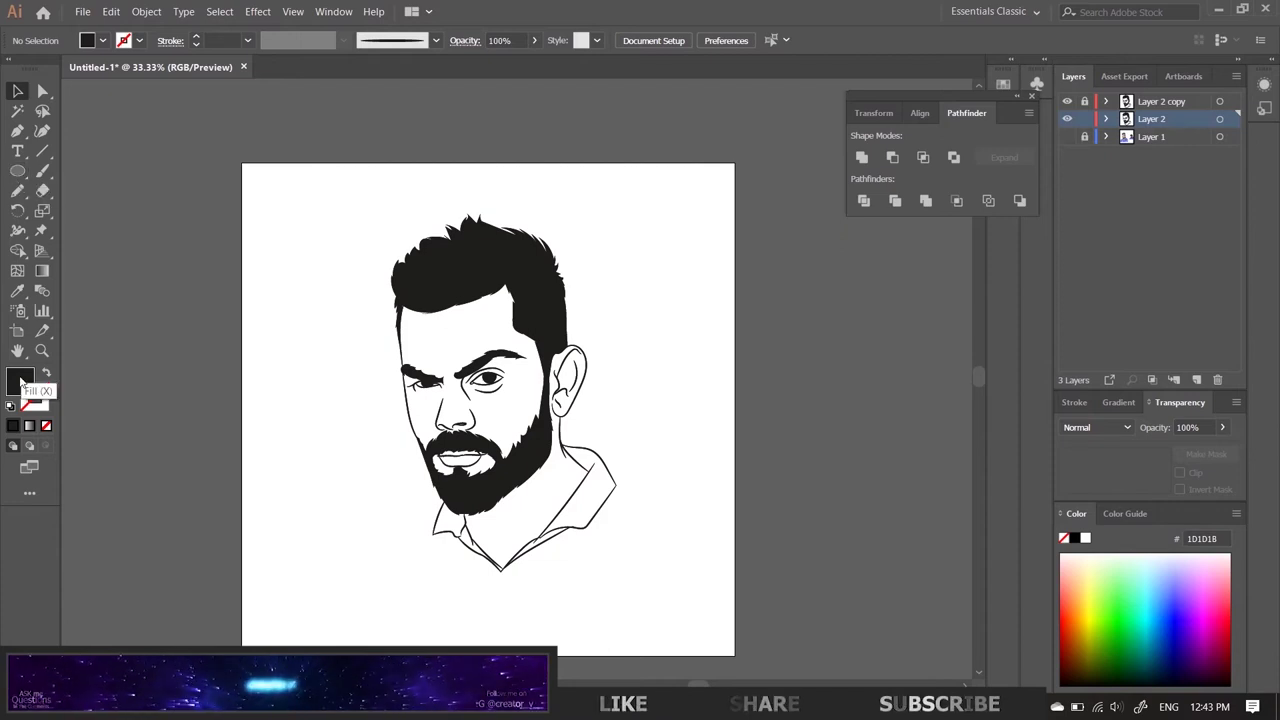
Step: Set the fill to the peach skin tone E5A67C and pick the Rectangle tool
{"action": "double_click", "coordinate": [20, 381]}
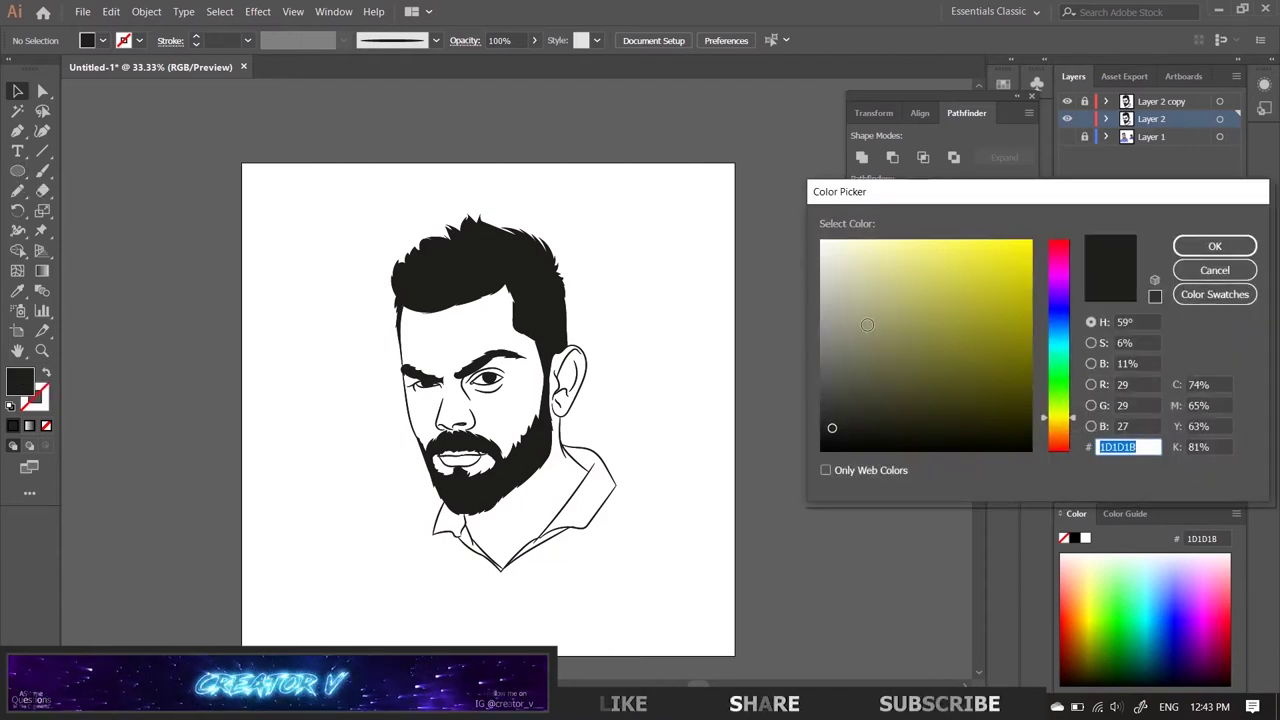
{"action": "left_click", "coordinate": [1062, 438]}
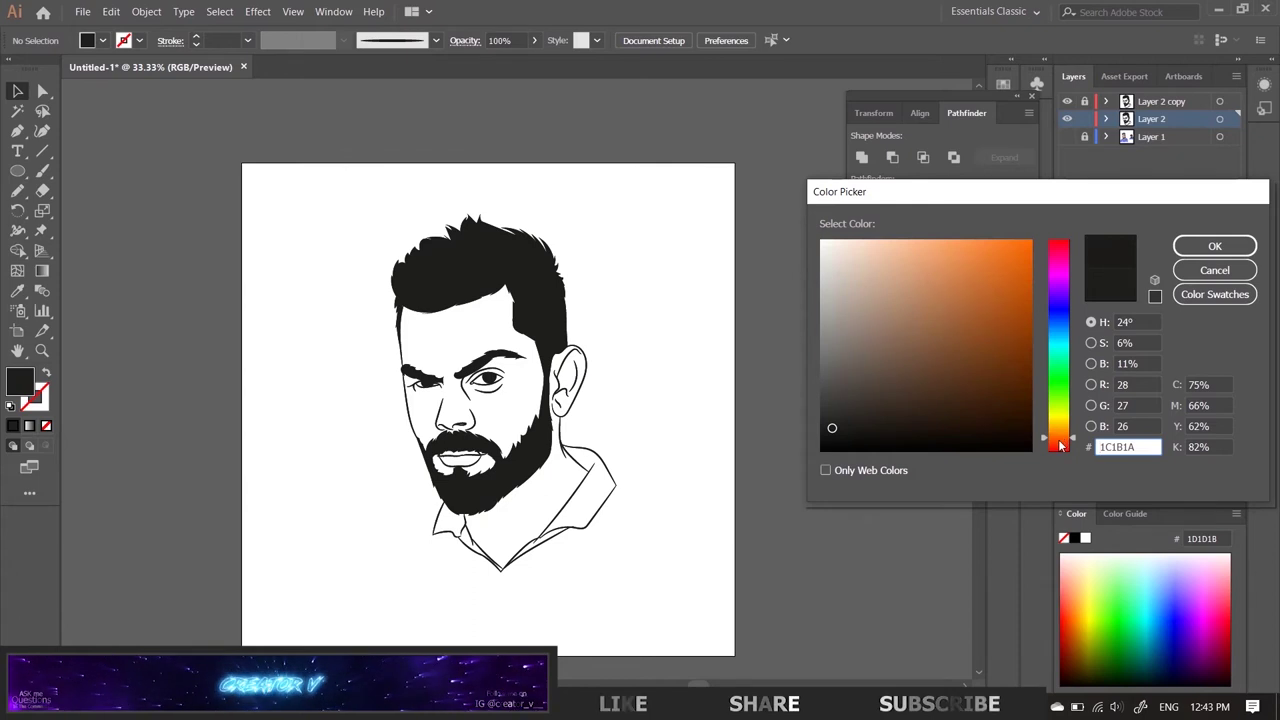
{"action": "left_click_drag", "start_coordinate": [950, 278], "coordinate": [943, 262]}
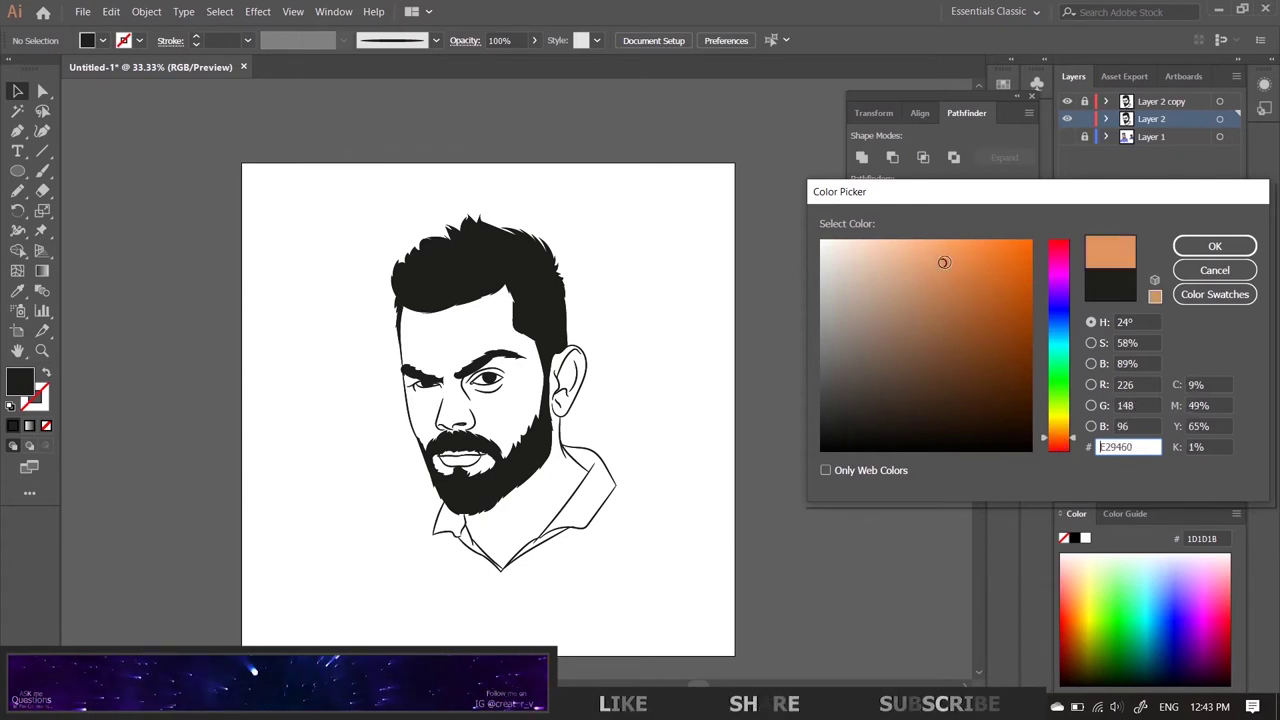
{"action": "left_click", "coordinate": [931, 263]}
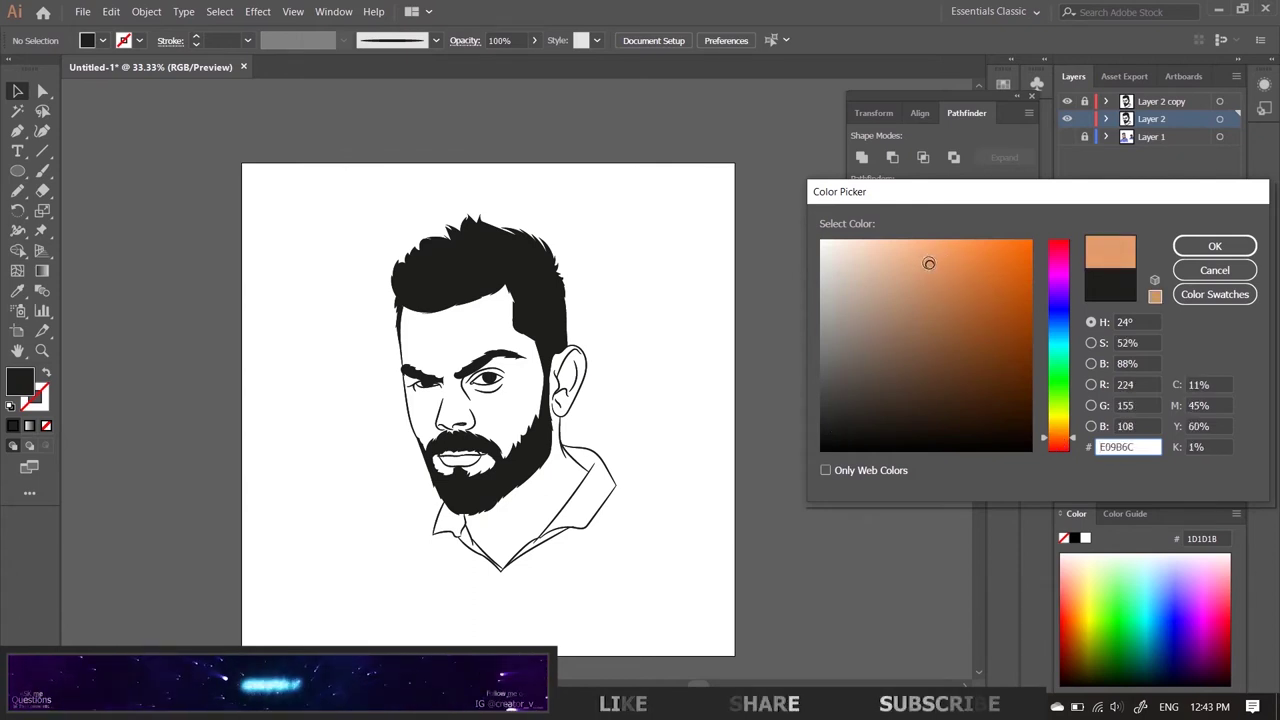
{"action": "left_click", "coordinate": [924, 259]}
{"action": "left_click", "coordinate": [921, 262]}
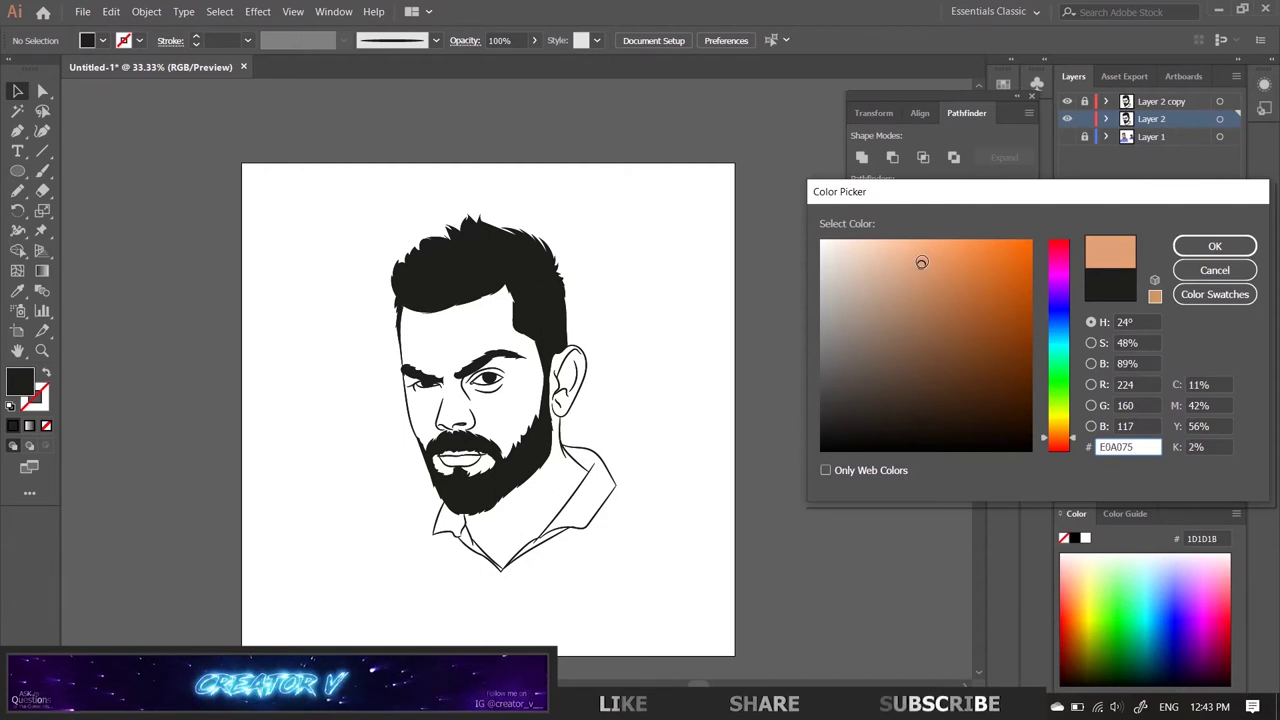
{"action": "left_click", "coordinate": [918, 259]}
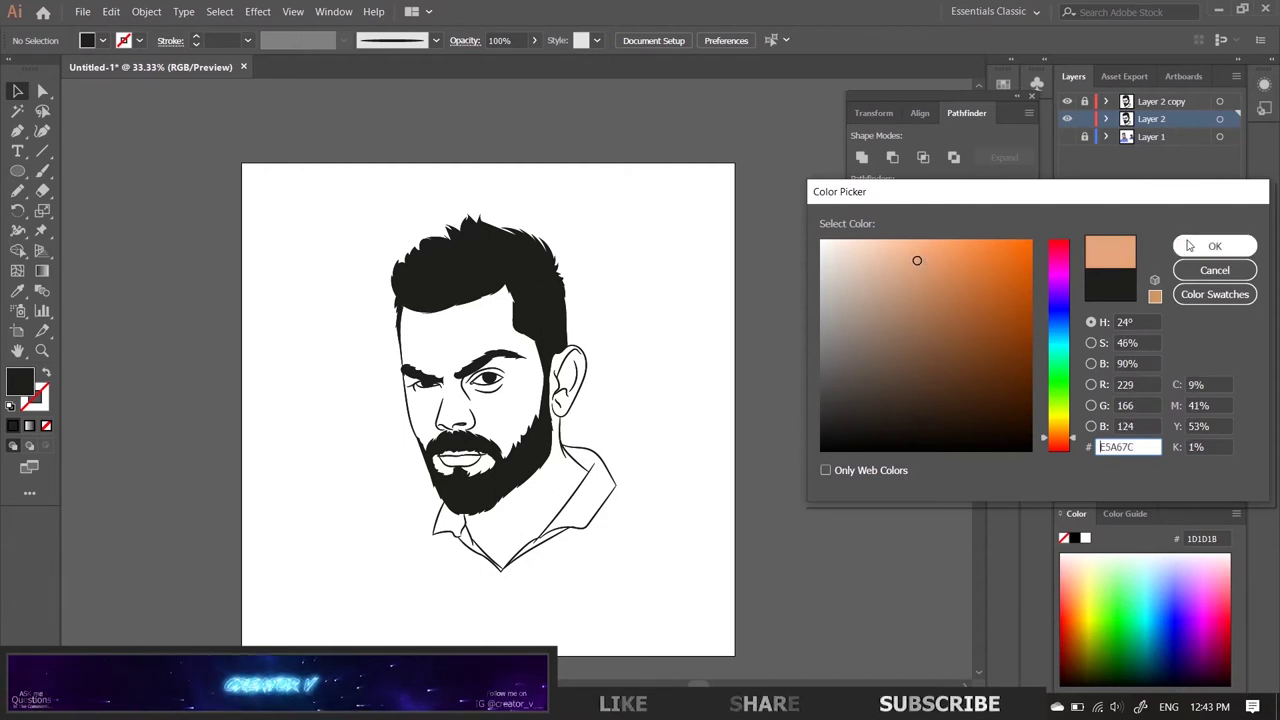
{"action": "left_click", "coordinate": [1214, 246]}
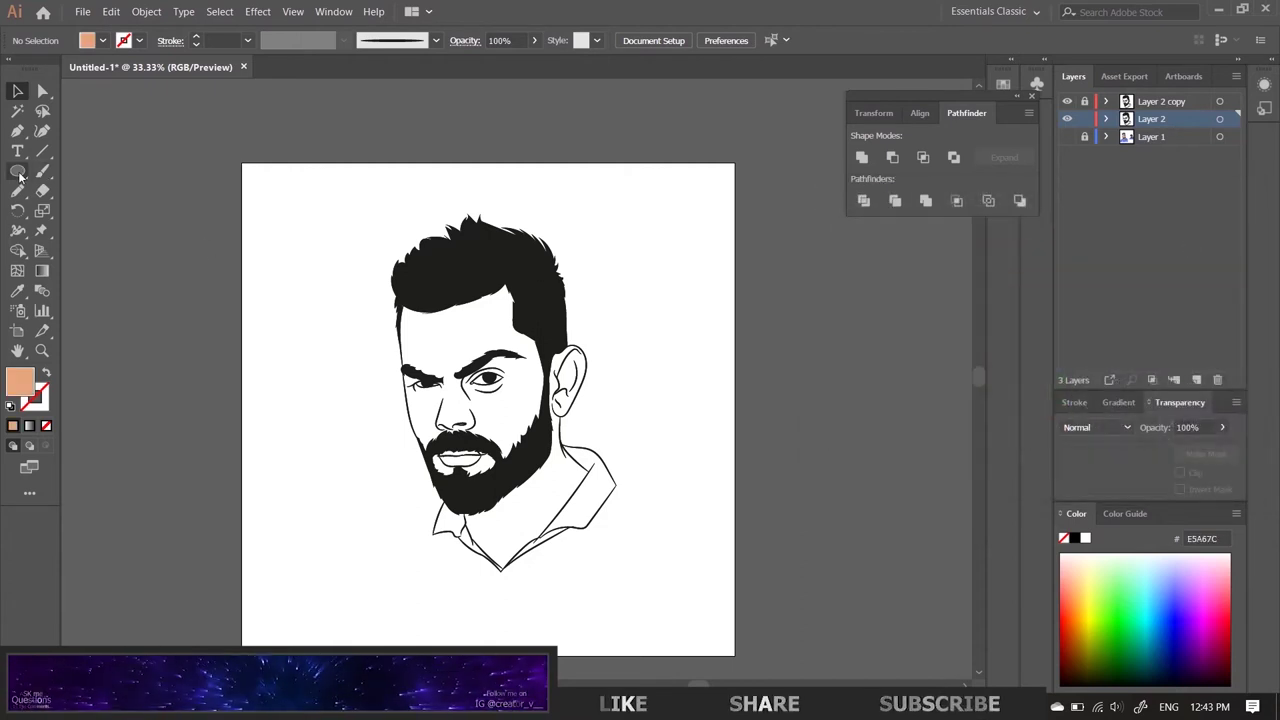
{"action": "left_click_drag", "start_coordinate": [17, 170], "coordinate": [64, 170]}
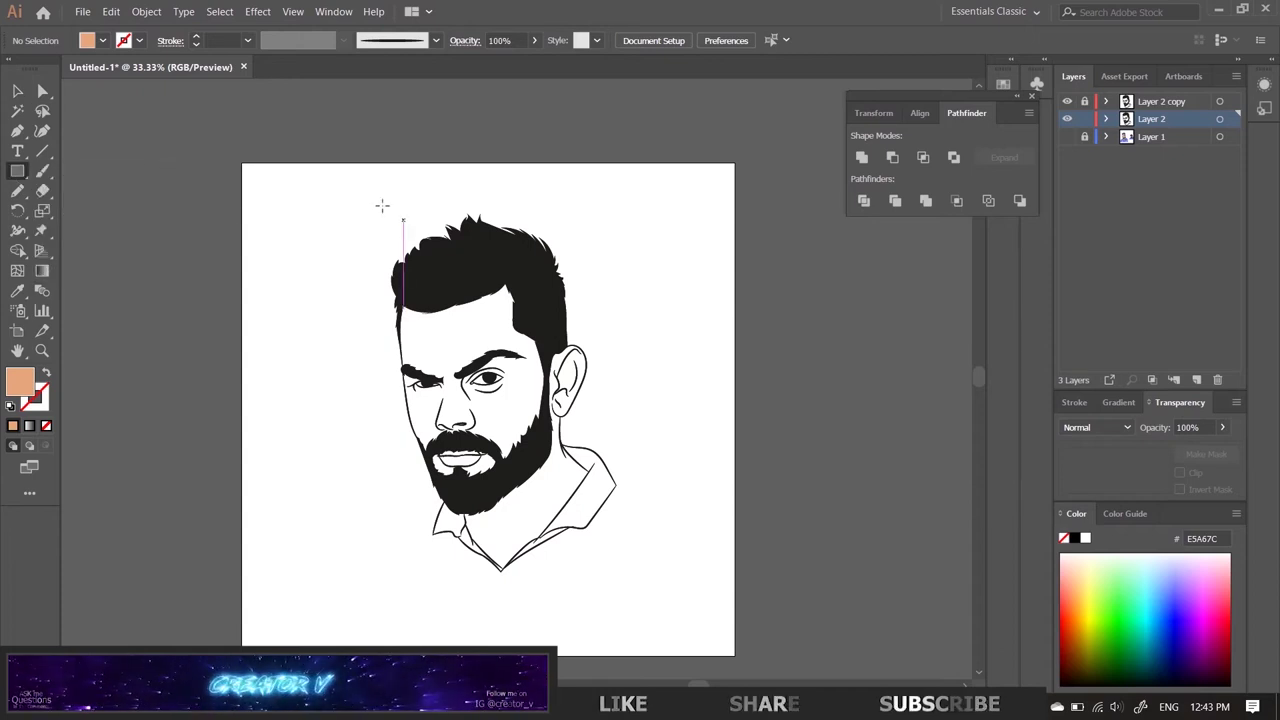
Step: Draw a peach rectangle over the portrait, send it to back, and select it with the line art
{"action": "left_click_drag", "start_coordinate": [366, 200], "coordinate": [648, 594]}
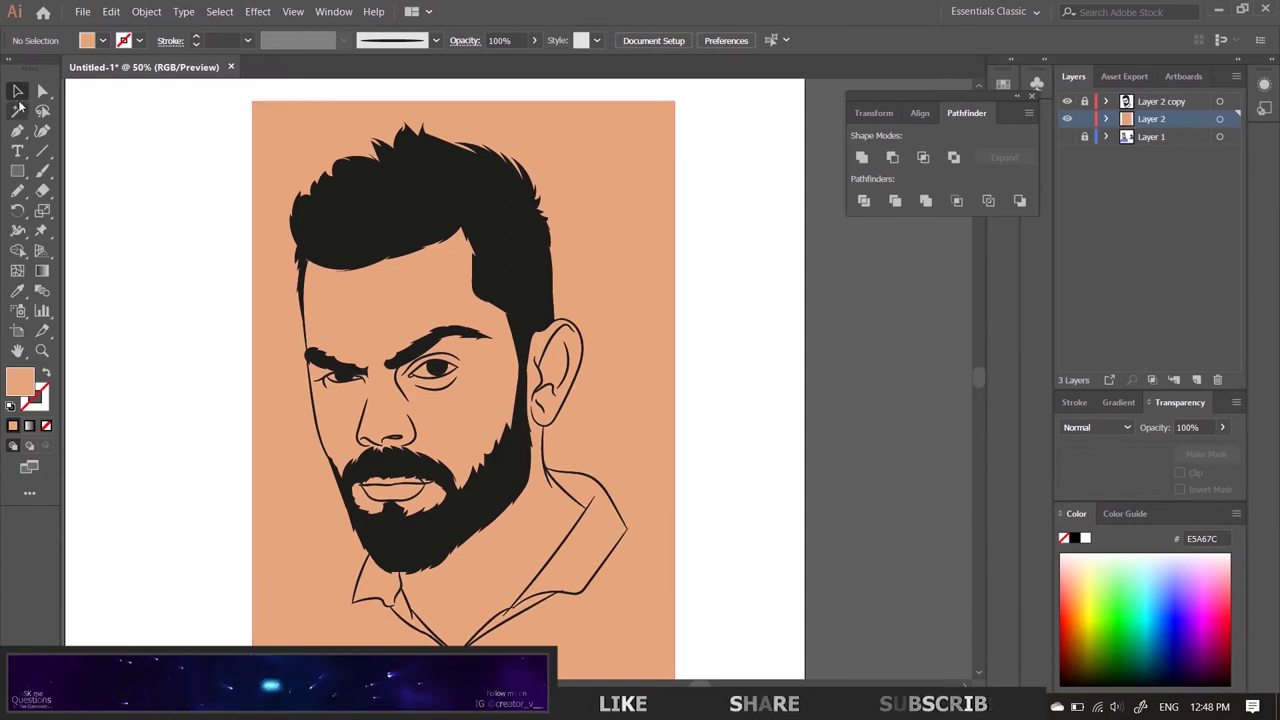
{"action": "left_click", "coordinate": [613, 405]}
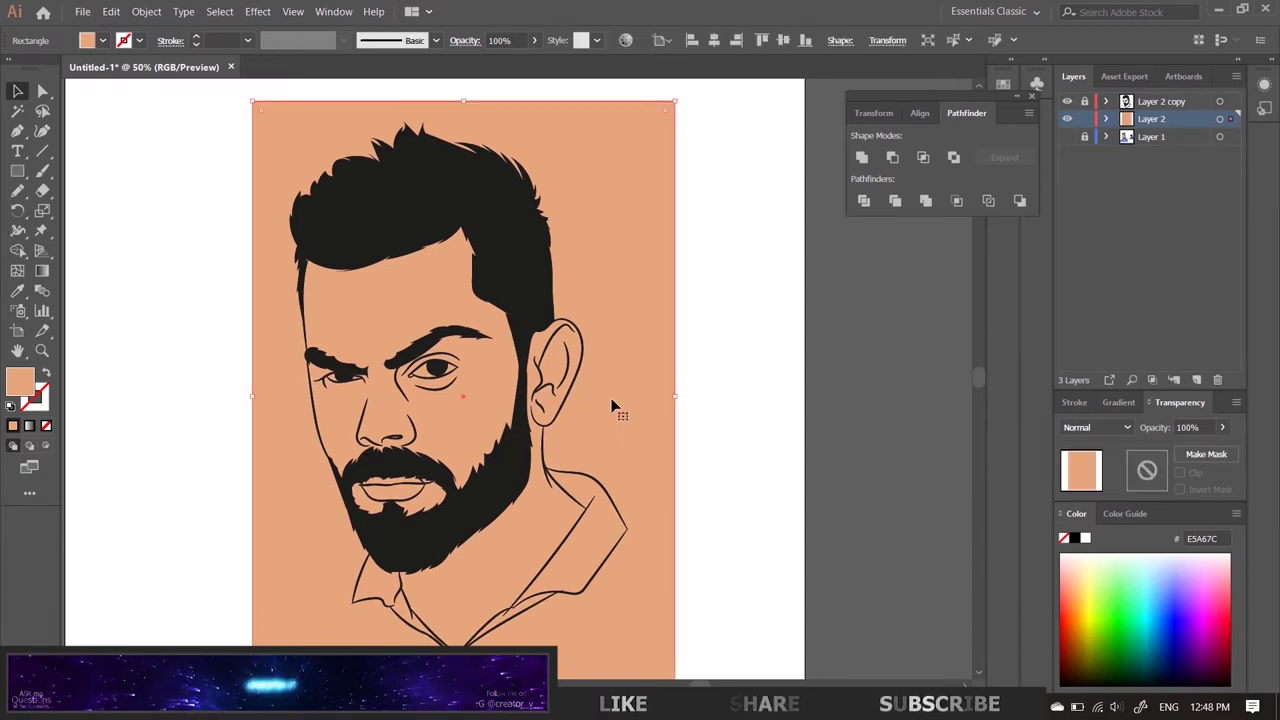
{"action": "right_click", "coordinate": [612, 401]}
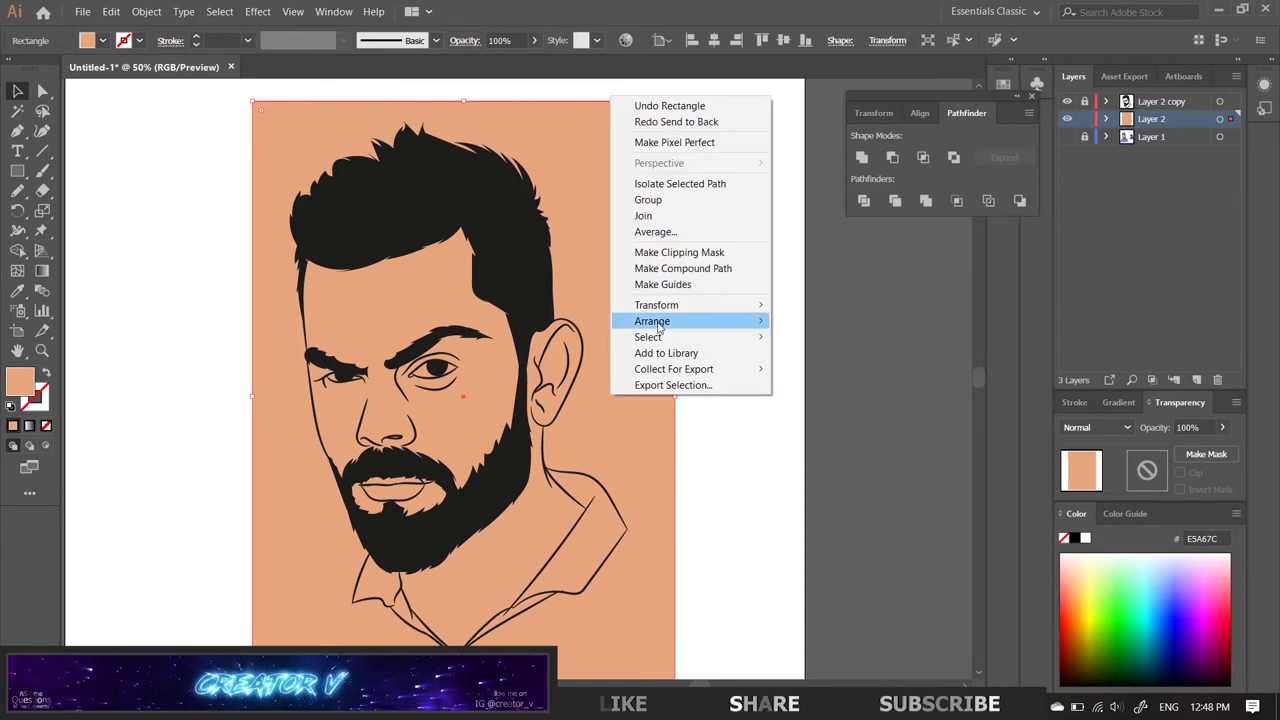
{"action": "mouse_move", "coordinate": [652, 321]}
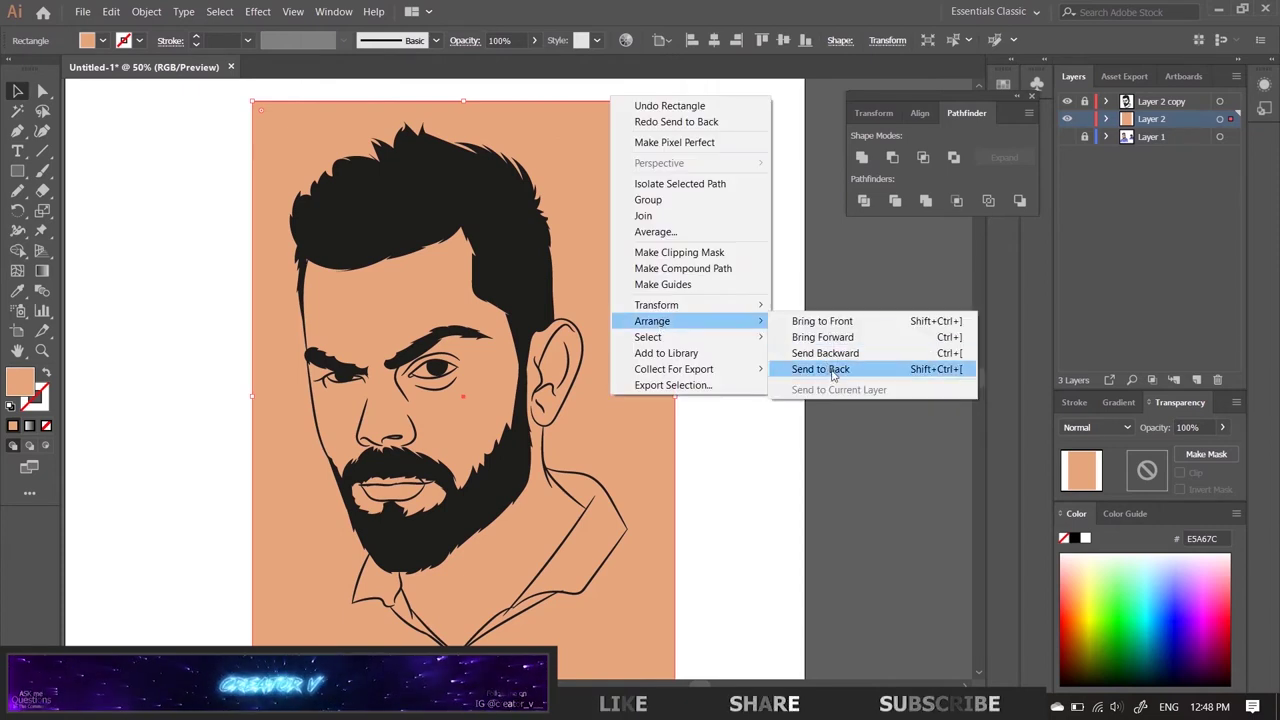
{"action": "left_click", "coordinate": [832, 371]}
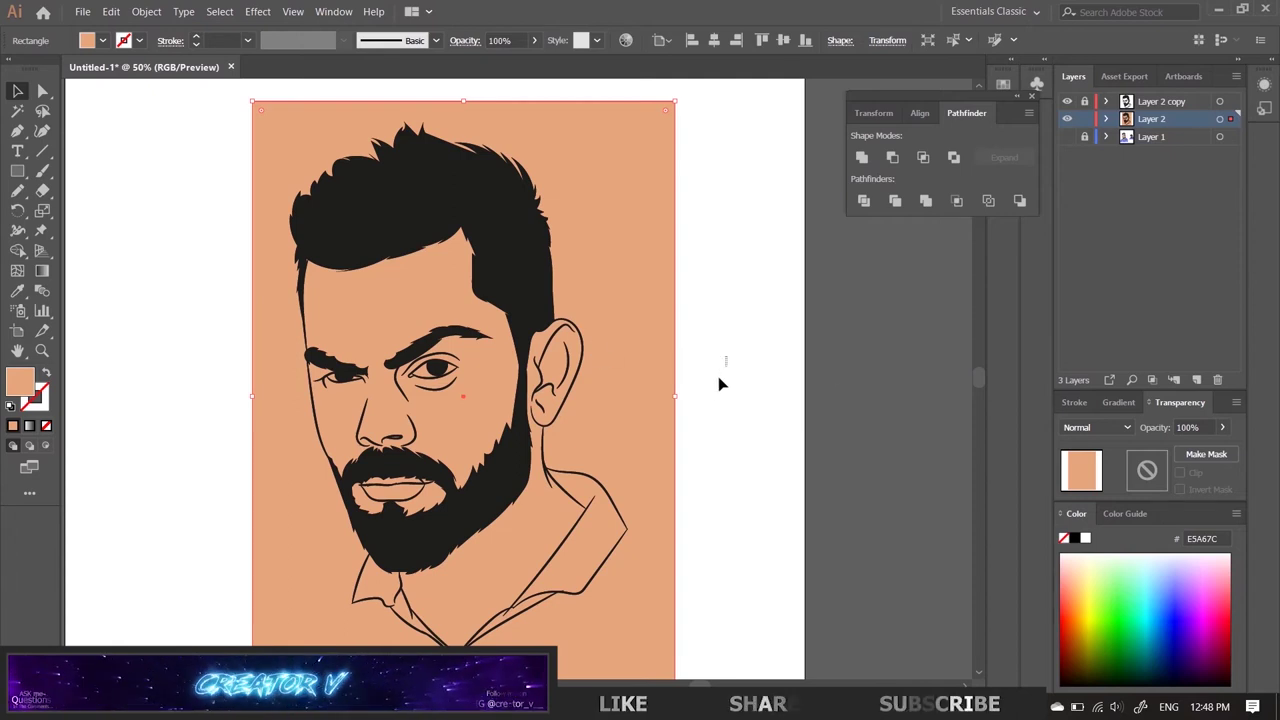
{"action": "left_click_drag", "start_coordinate": [727, 356], "coordinate": [338, 520]}
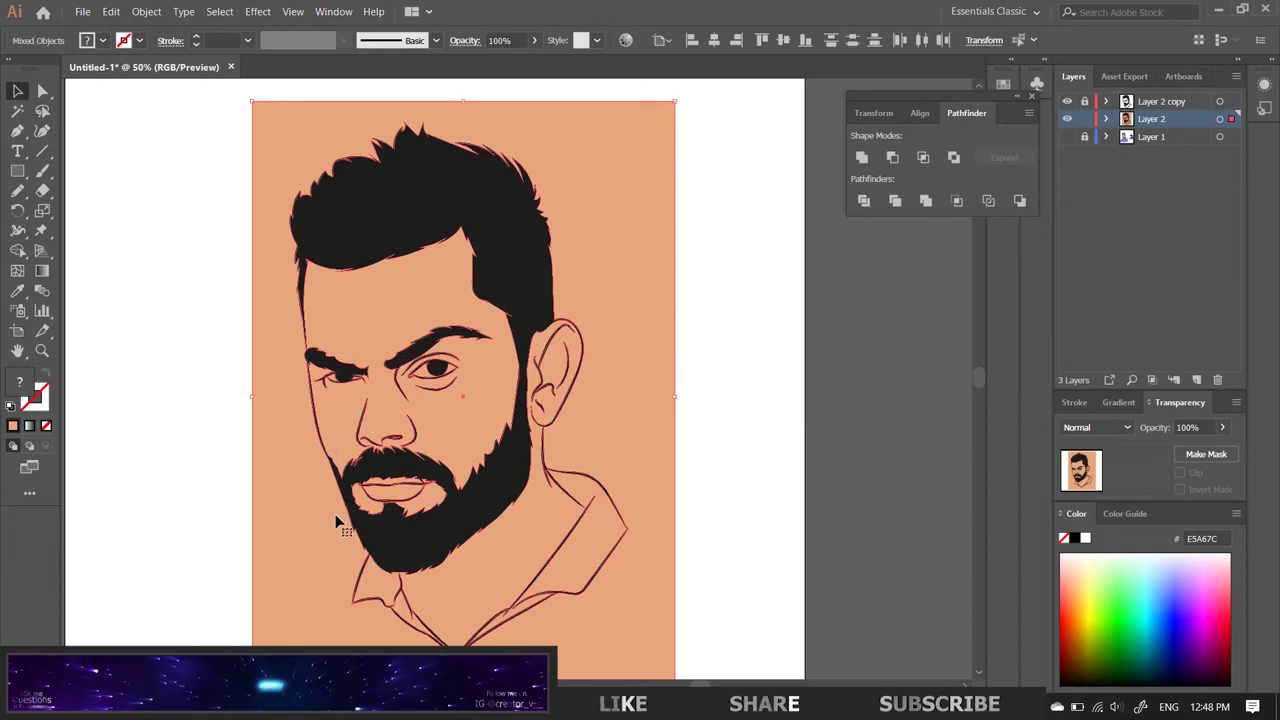
Step: Merge the rectangle with the line art, then delete the orange background outside the face
{"action": "left_click", "coordinate": [924, 200]}
{"action": "left_click", "coordinate": [600, 278]}
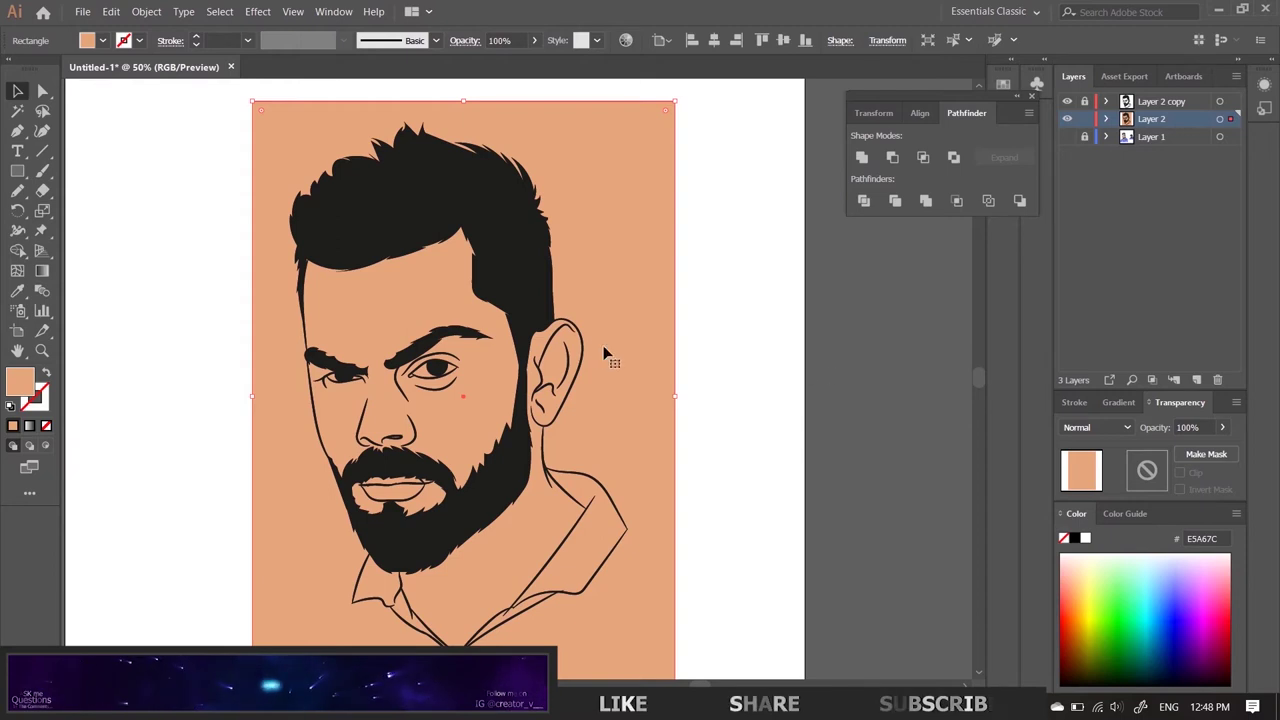
{"action": "right_click", "coordinate": [597, 274]}
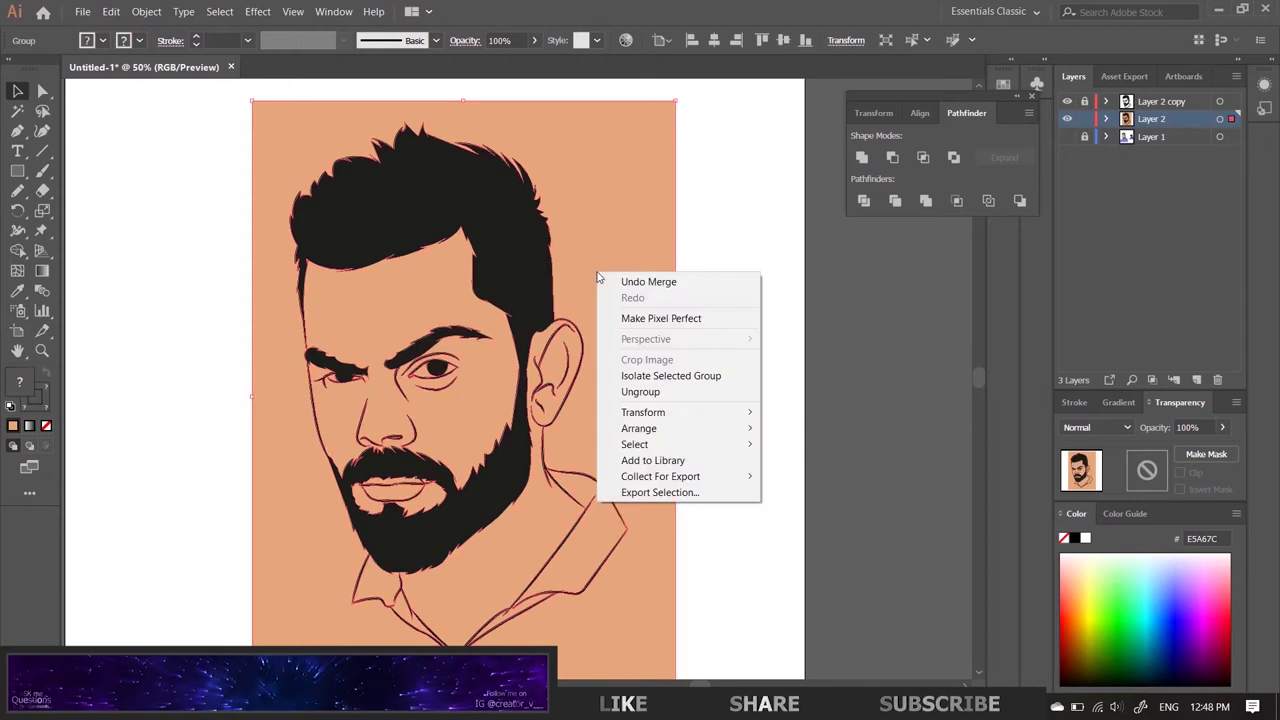
{"action": "left_click", "coordinate": [665, 375]}
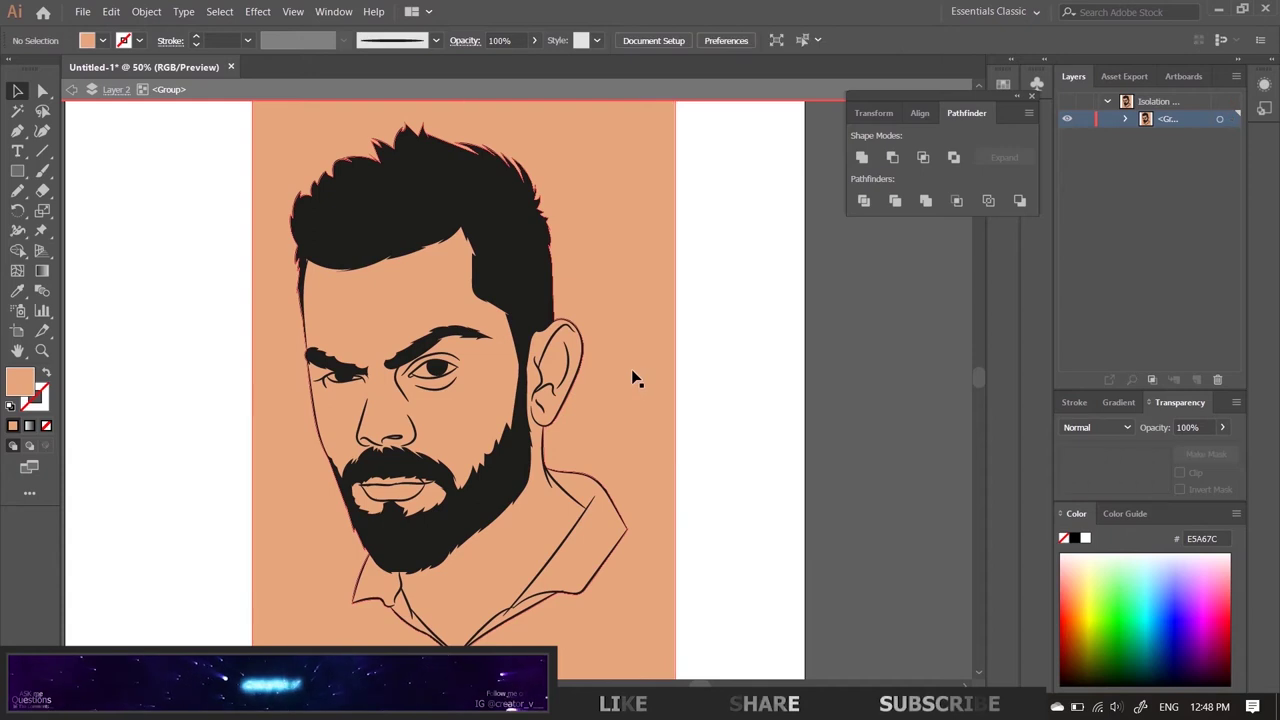
{"action": "left_click", "coordinate": [624, 355]}
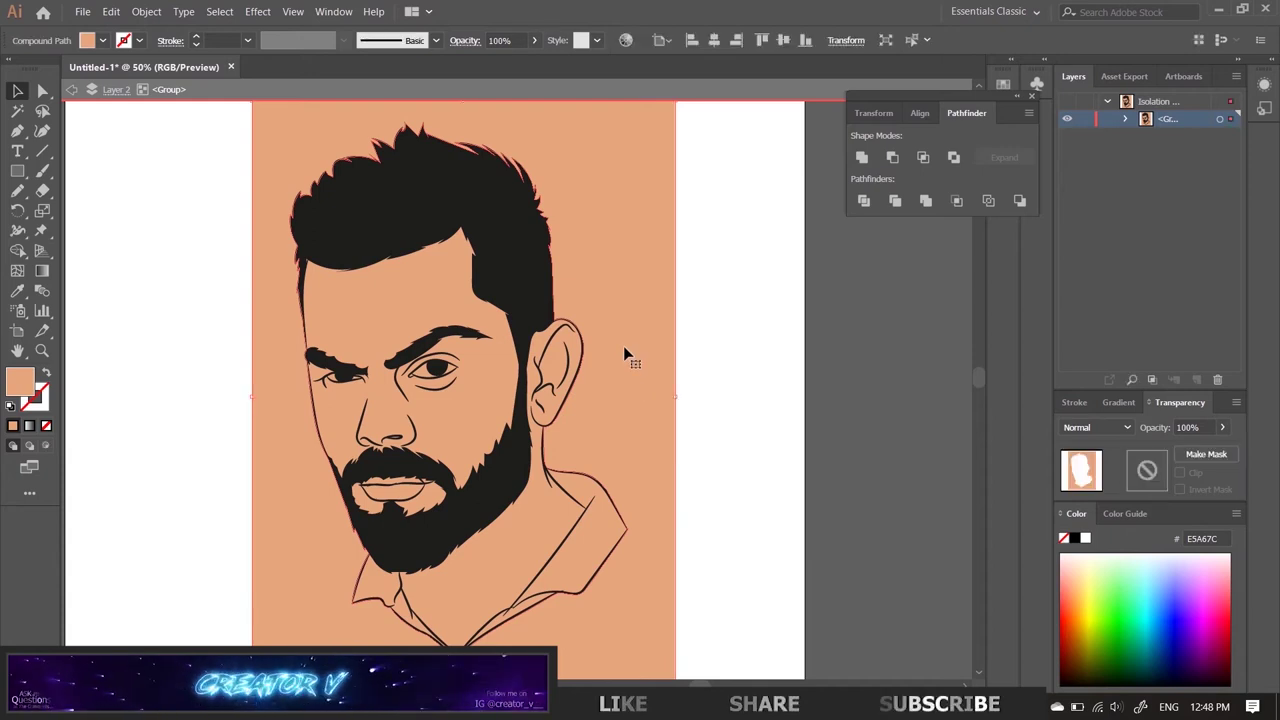
{"action": "key", "text": "Delete"}
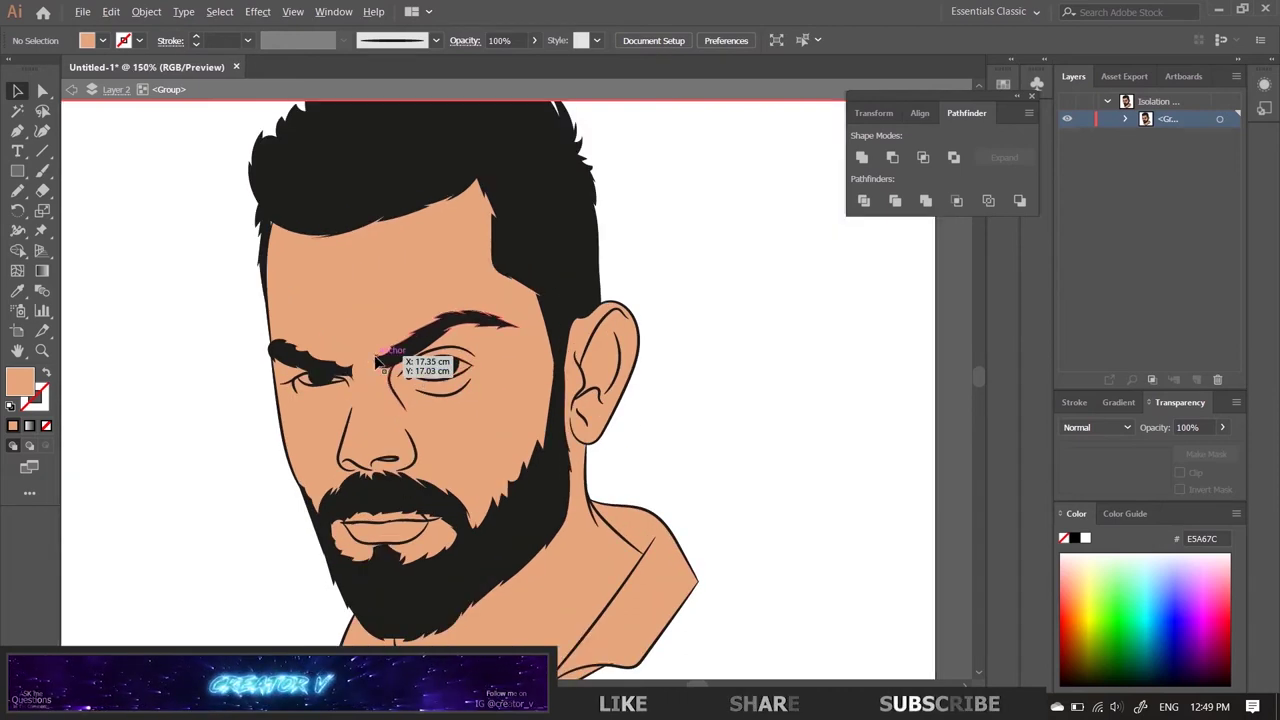
Step: Fill the right eye's inner shape white
{"action": "scroll", "coordinate": [380, 380], "scroll_direction": "up", "scroll_amount": 2}
{"action": "left_click", "coordinate": [505, 385]}
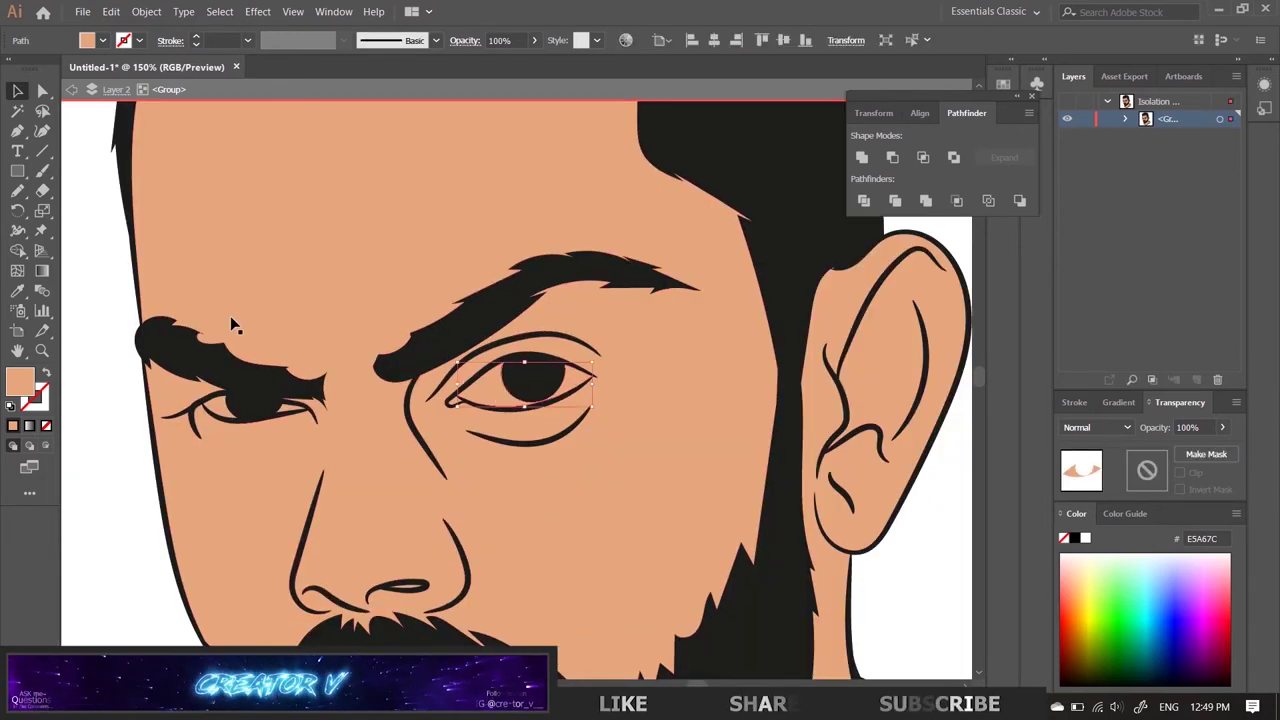
{"action": "left_click", "coordinate": [102, 41]}
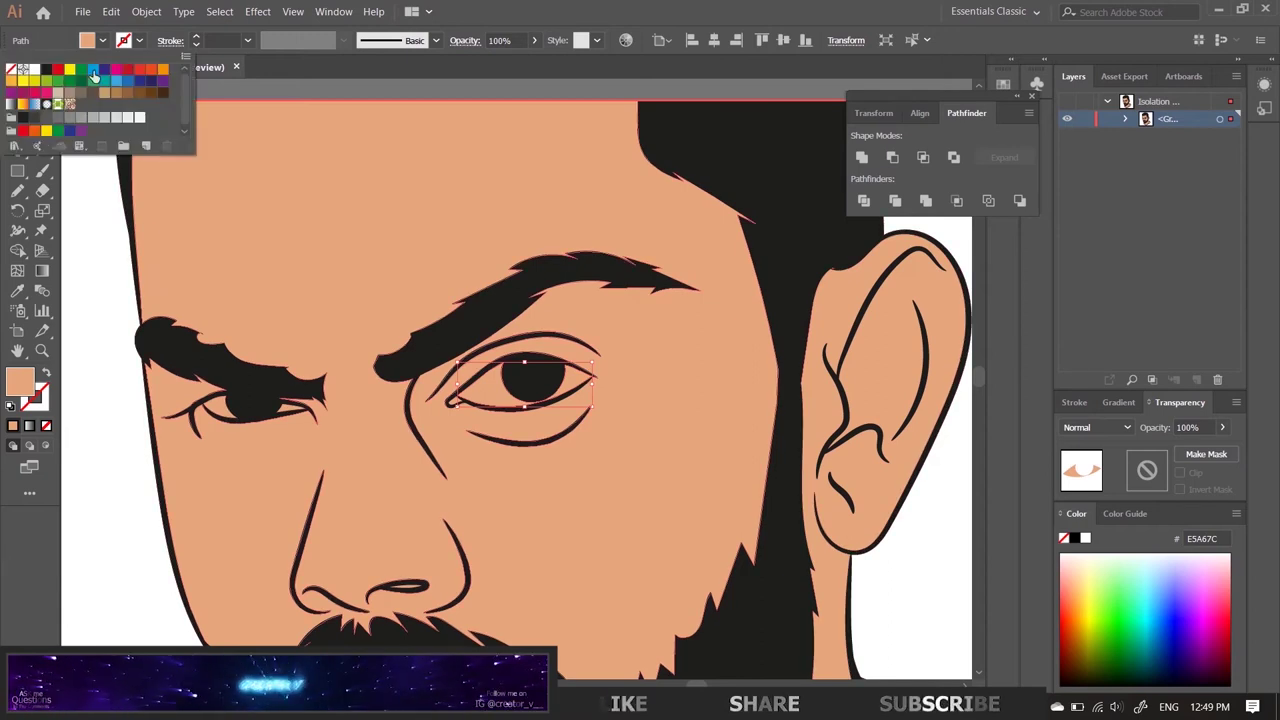
{"action": "left_click", "coordinate": [140, 119]}
Step: Fill a small piece inside the left eye white
{"action": "left_click", "coordinate": [268, 243]}
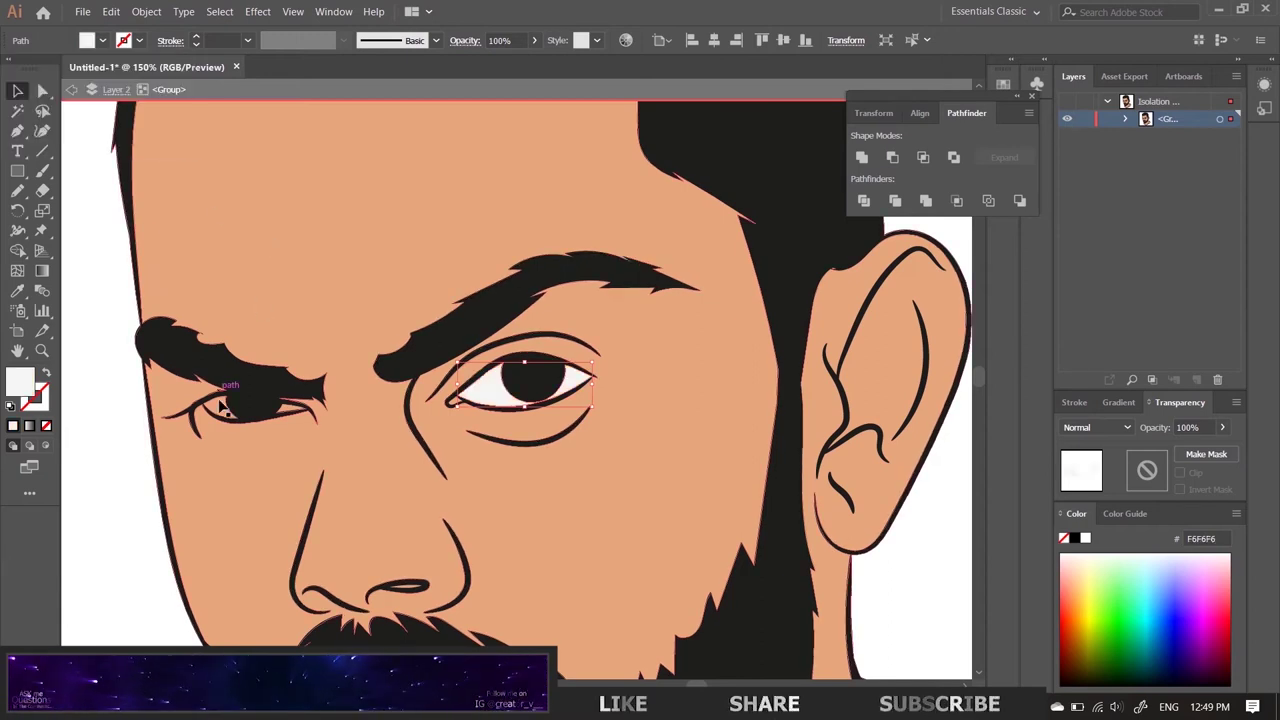
{"action": "left_click", "coordinate": [222, 410]}
{"action": "left_click", "coordinate": [102, 41]}
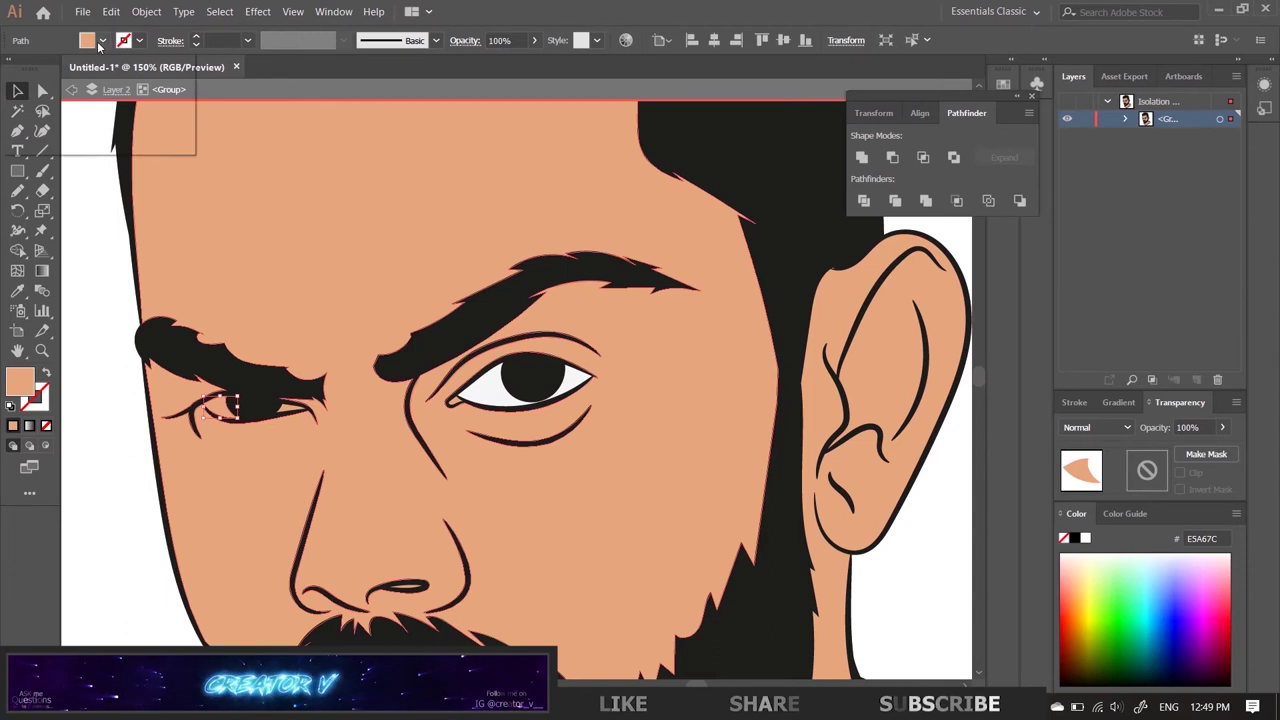
{"action": "left_click", "coordinate": [245, 239]}
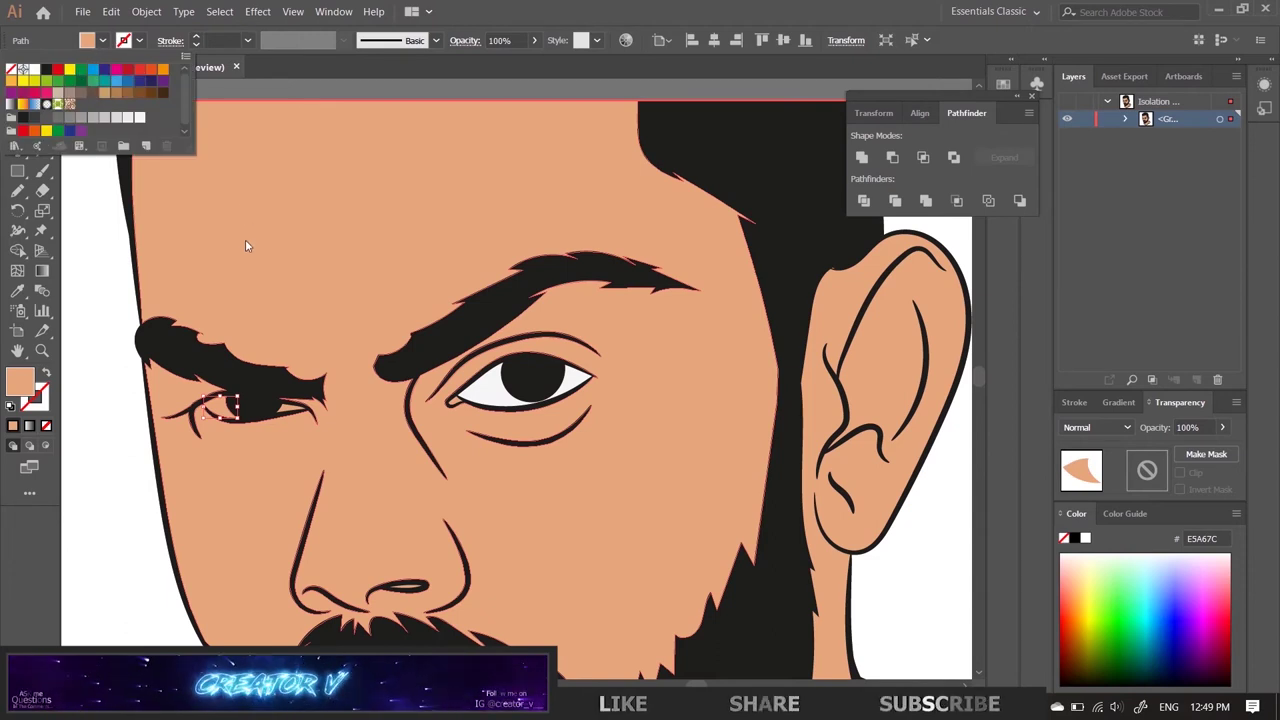
{"action": "left_click", "coordinate": [228, 258]}
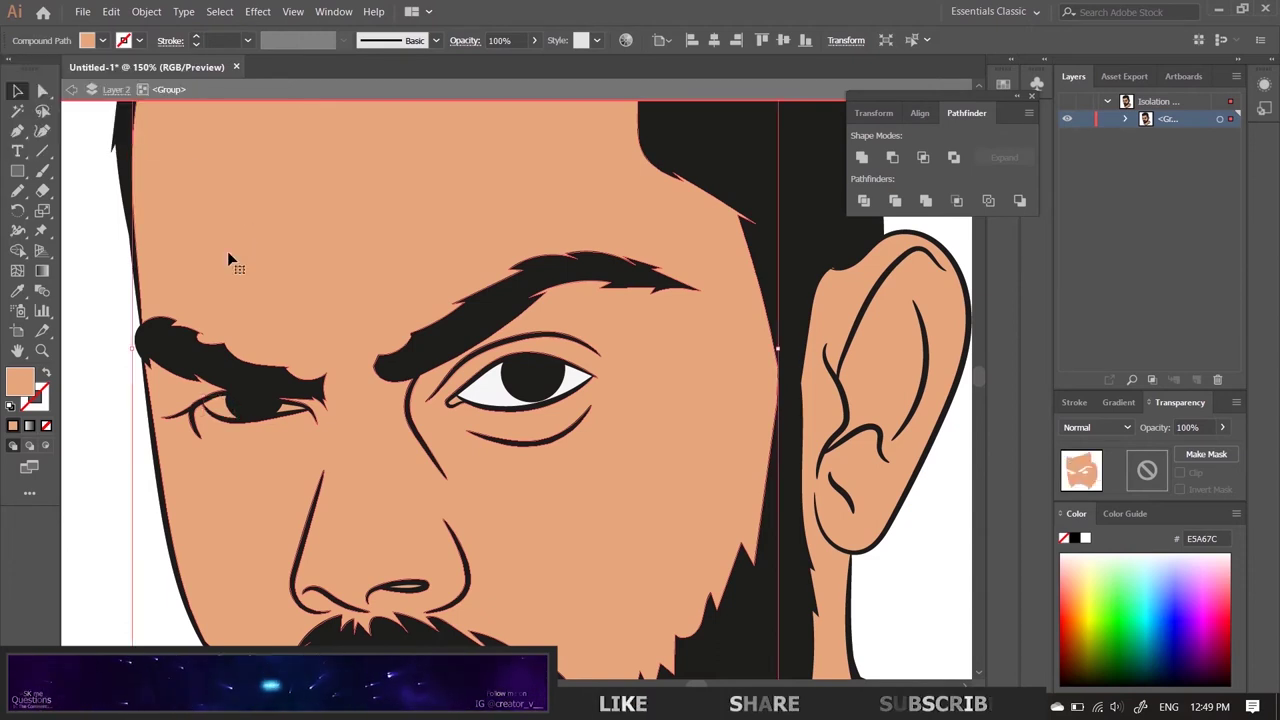
{"action": "left_click", "coordinate": [922, 527]}
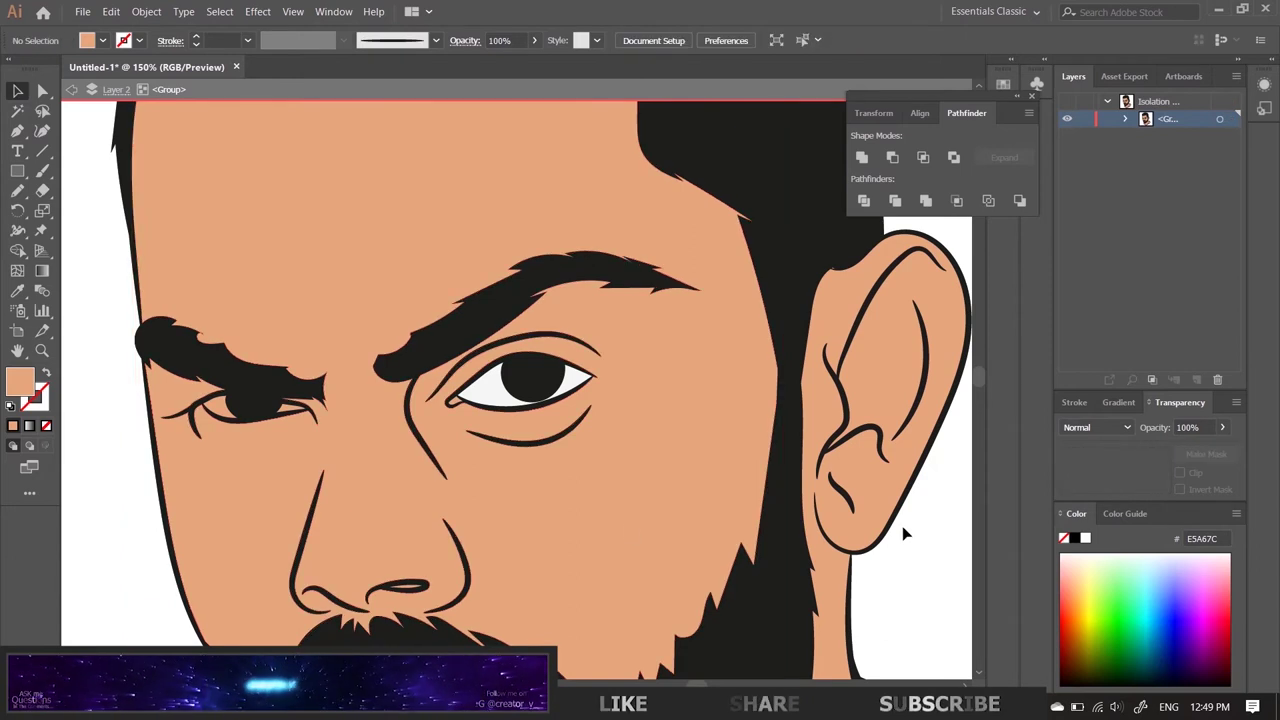
{"action": "left_click", "coordinate": [220, 414]}
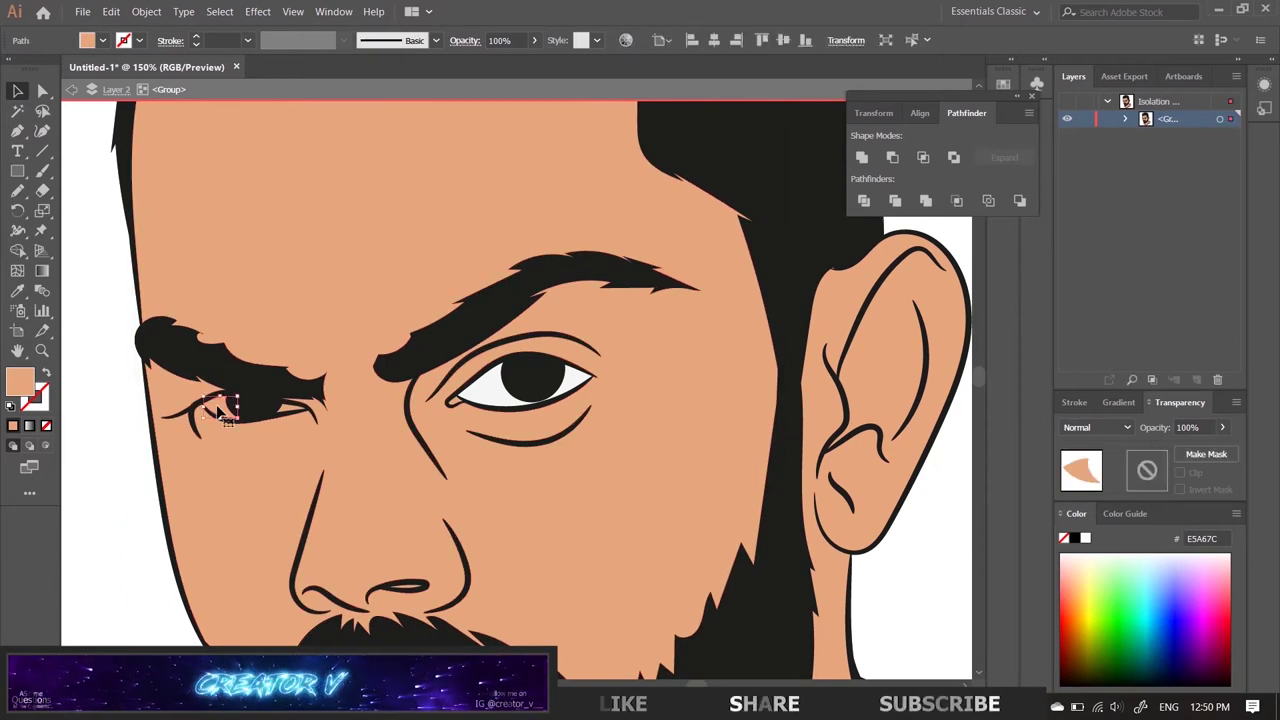
{"action": "left_click", "coordinate": [103, 41]}
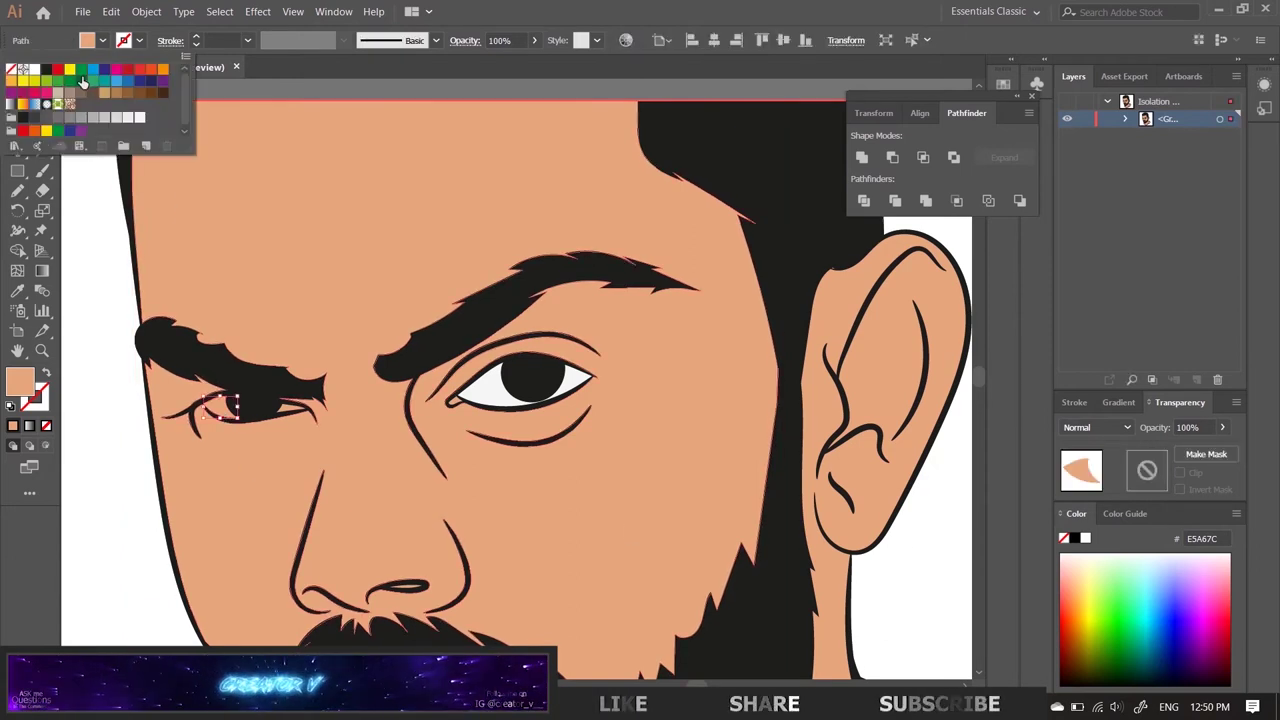
{"action": "left_click", "coordinate": [139, 119]}
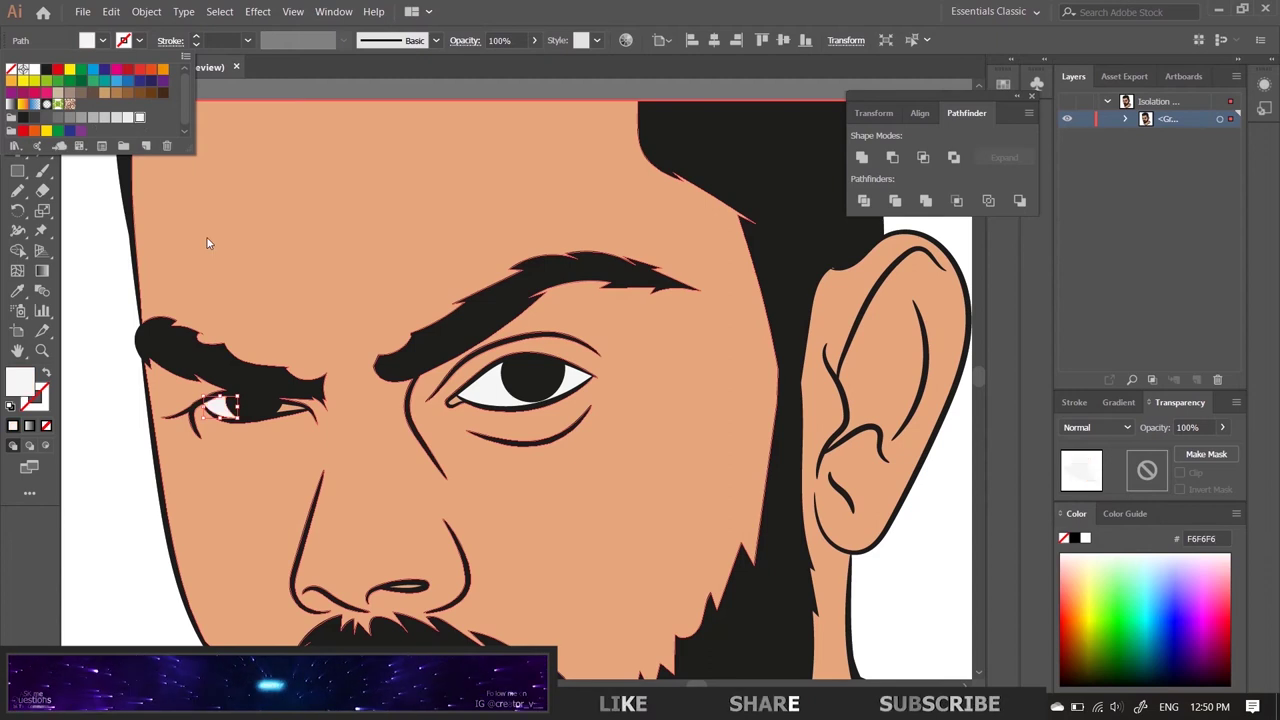
Step: Fill the remaining piece at the left eye's corner white
{"action": "left_click", "coordinate": [285, 411]}
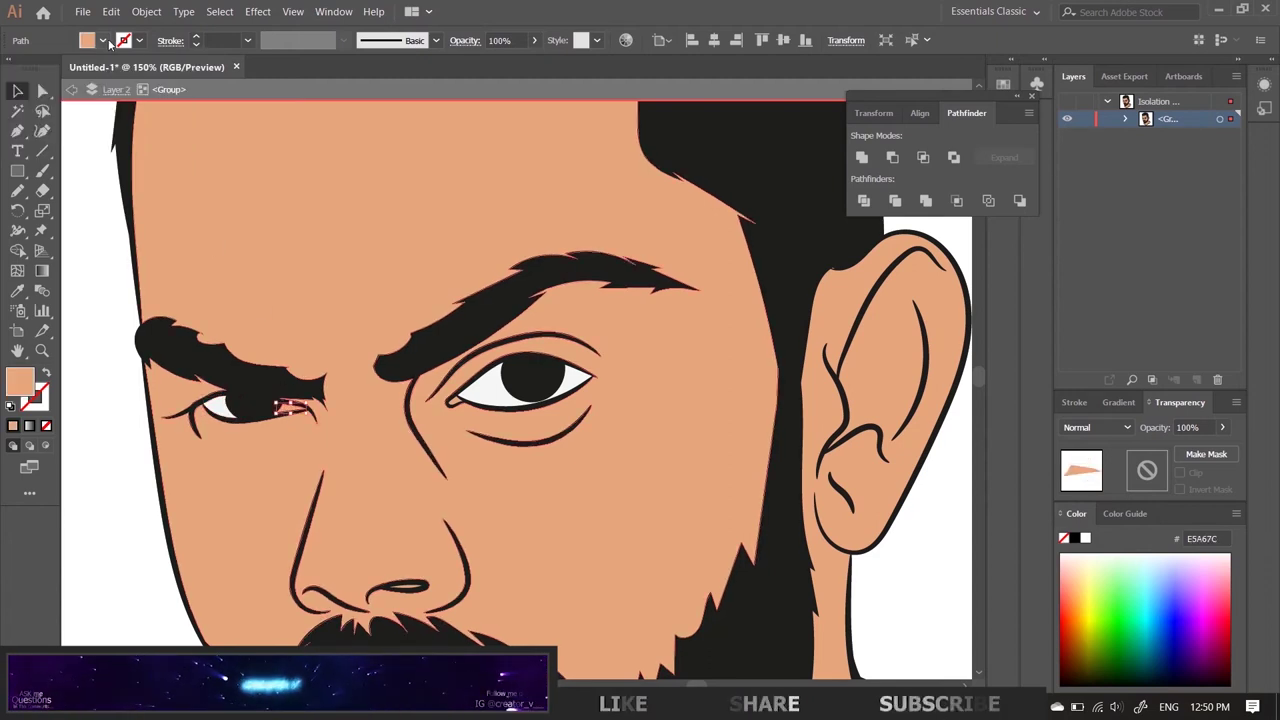
{"action": "left_click", "coordinate": [112, 242]}
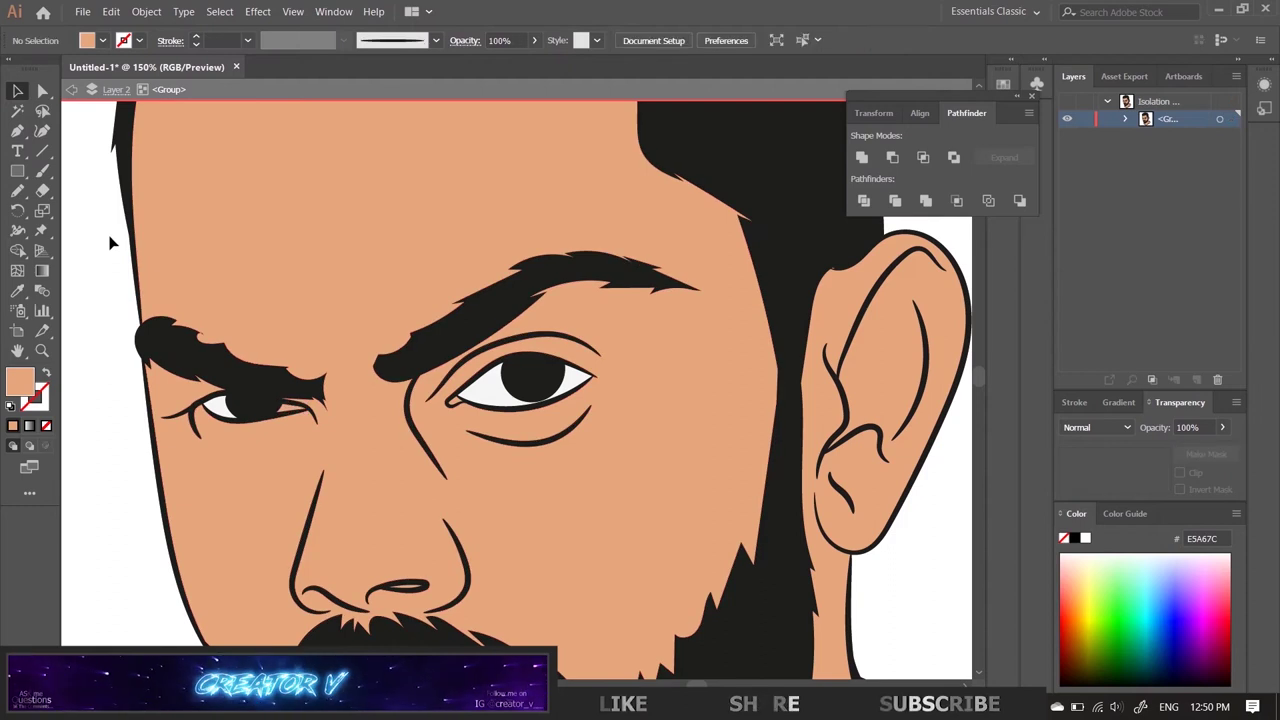
{"action": "left_click", "coordinate": [289, 419]}
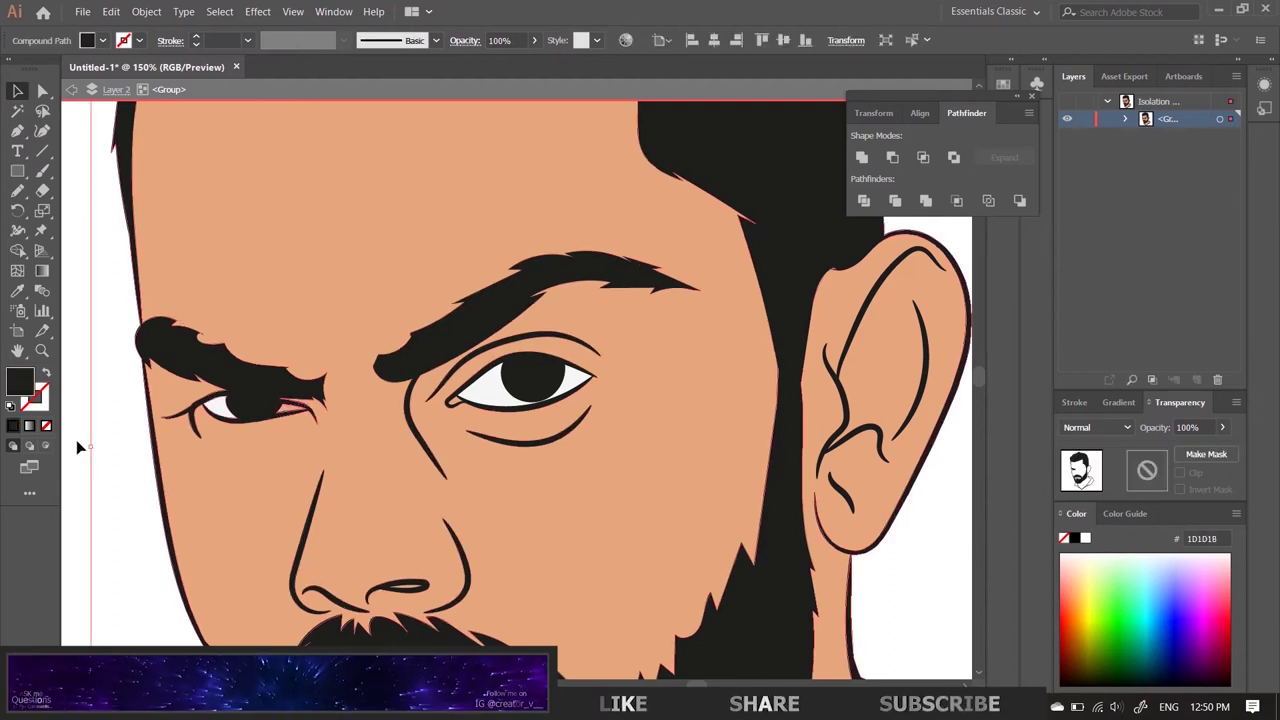
{"action": "left_click", "coordinate": [110, 433]}
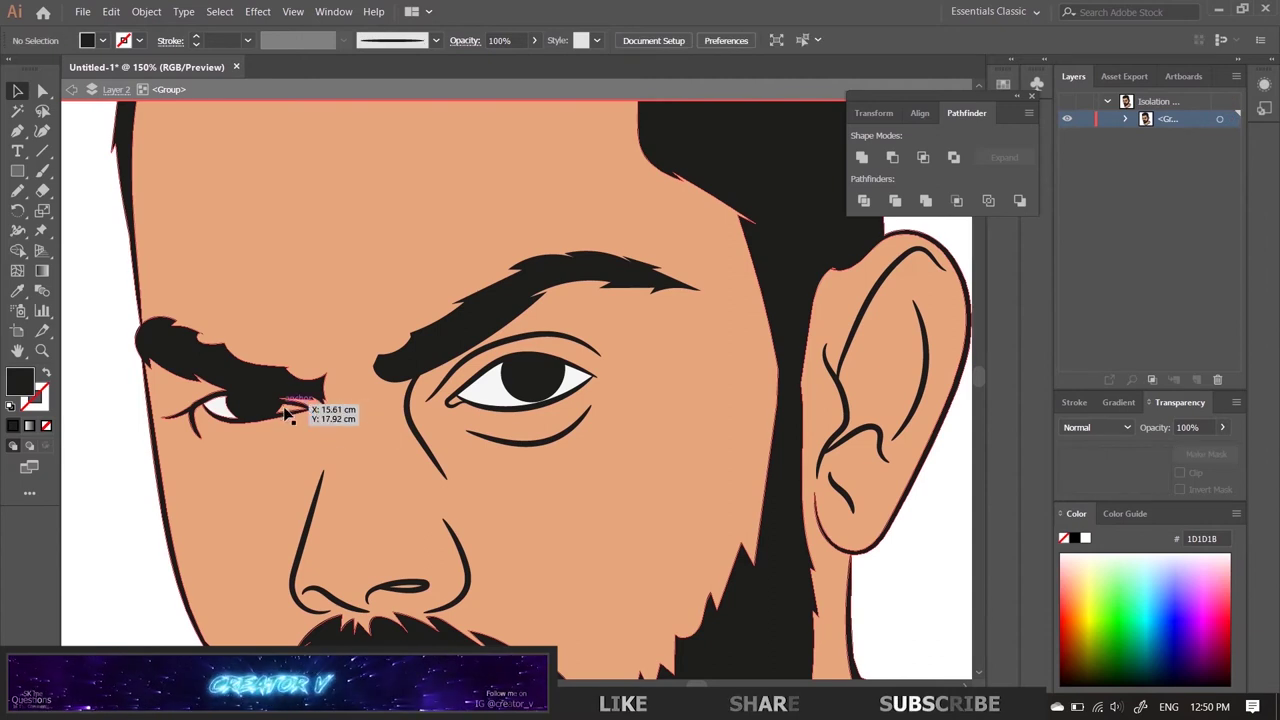
{"action": "left_click", "coordinate": [285, 413]}
{"action": "left_click", "coordinate": [102, 40]}
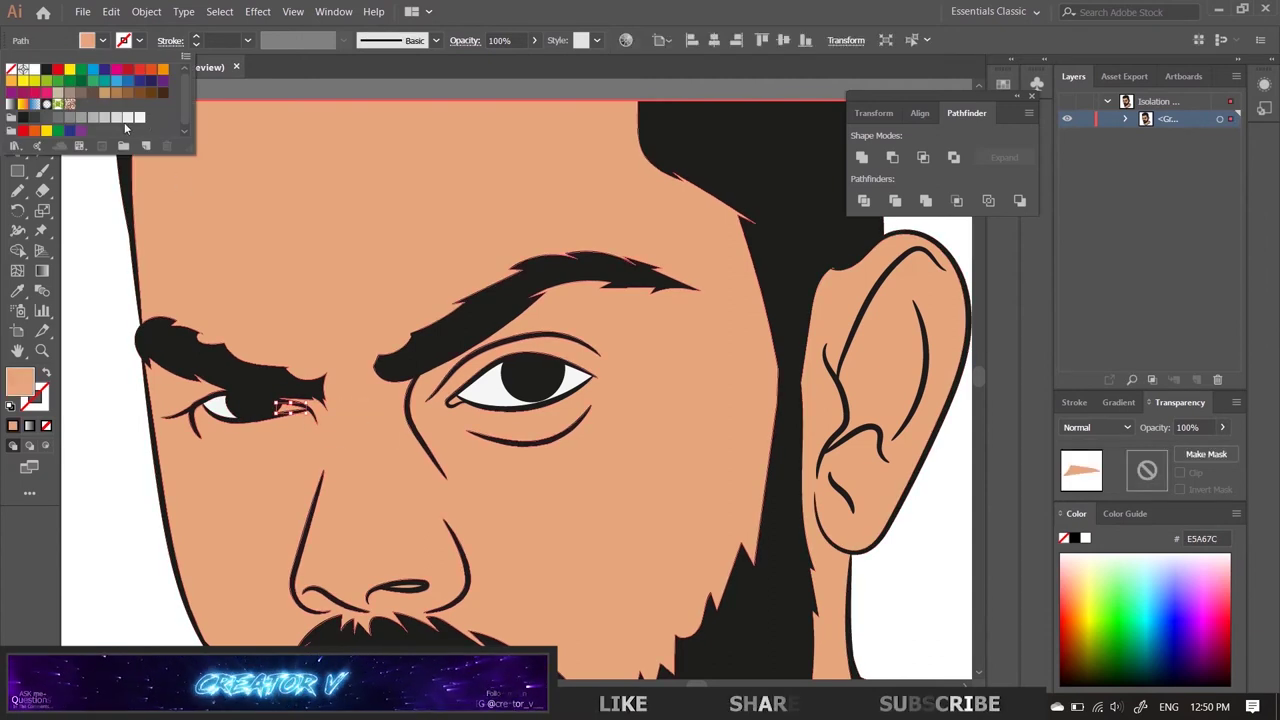
{"action": "left_click", "coordinate": [140, 119]}
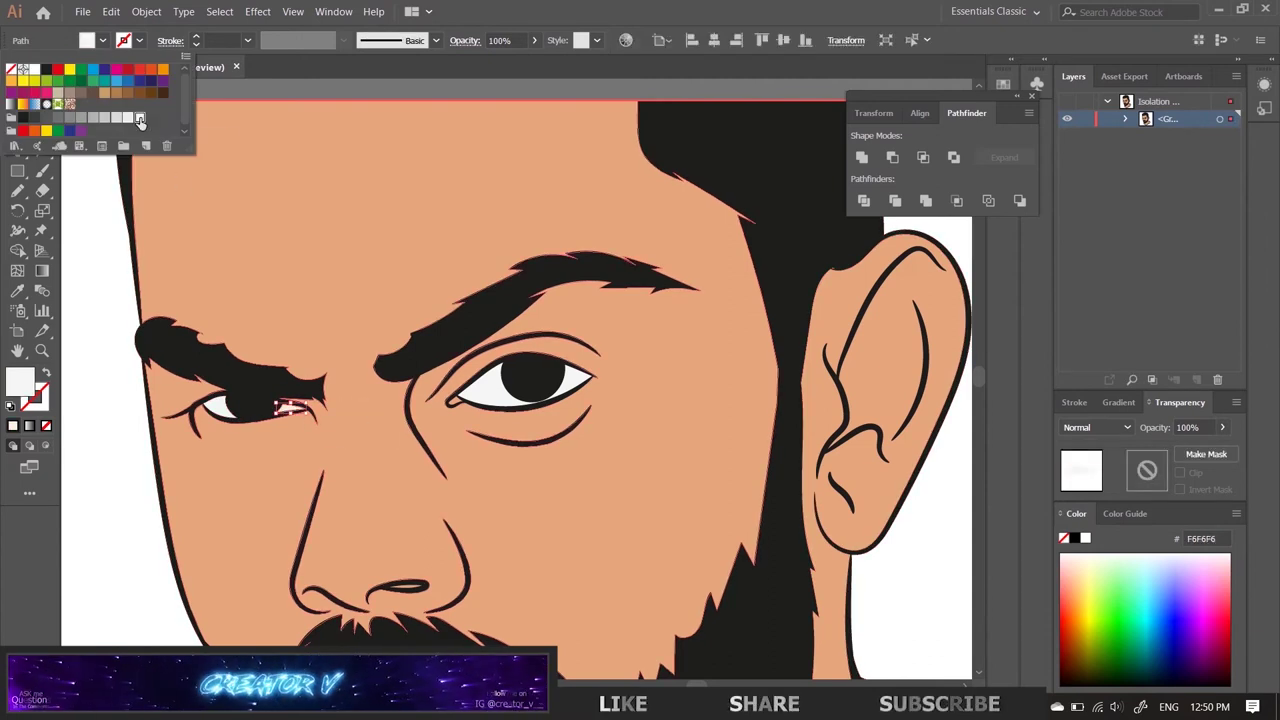
Step: Fill the nostril's inner piece dark
{"action": "left_click", "coordinate": [415, 585]}
{"action": "scroll", "coordinate": [456, 596], "scroll_direction": "up", "scroll_amount": 3}
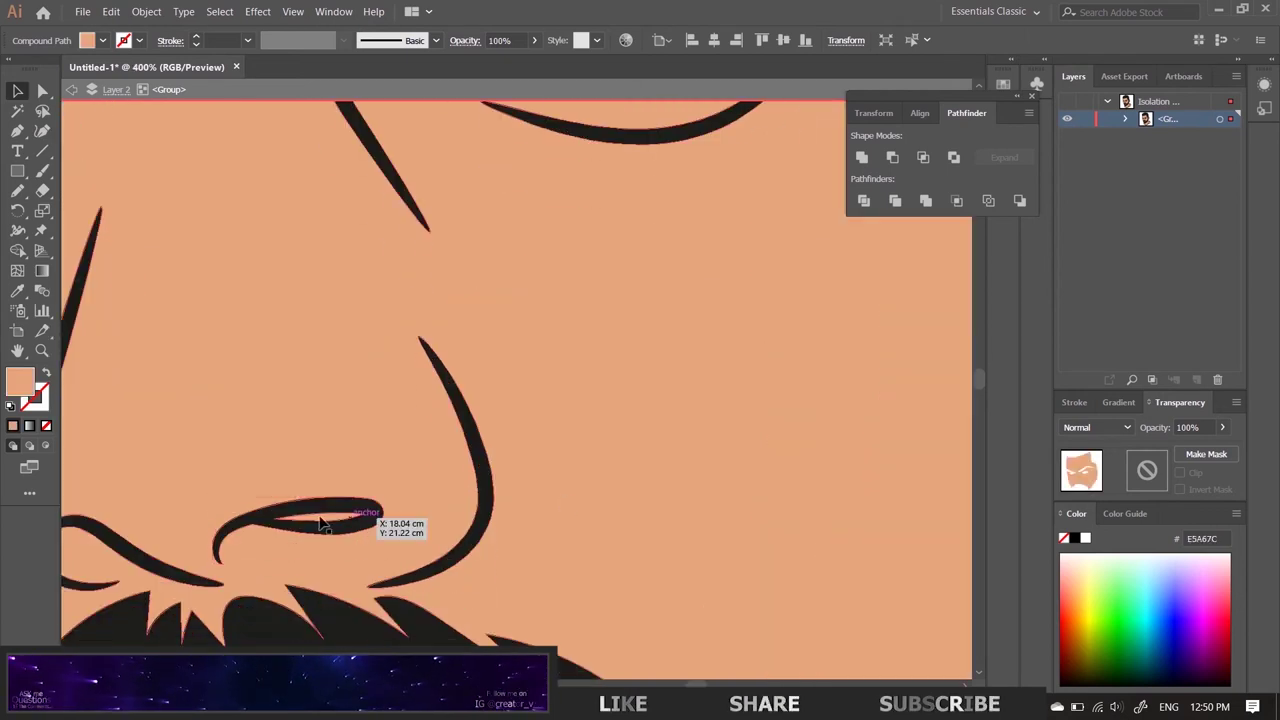
{"action": "left_click", "coordinate": [362, 517]}
{"action": "left_click", "coordinate": [102, 40]}
{"action": "left_click", "coordinate": [28, 70]}
Step: Fill the collar blue, then undo that fill
{"action": "scroll", "coordinate": [634, 404], "scroll_direction": "down", "scroll_amount": 3}
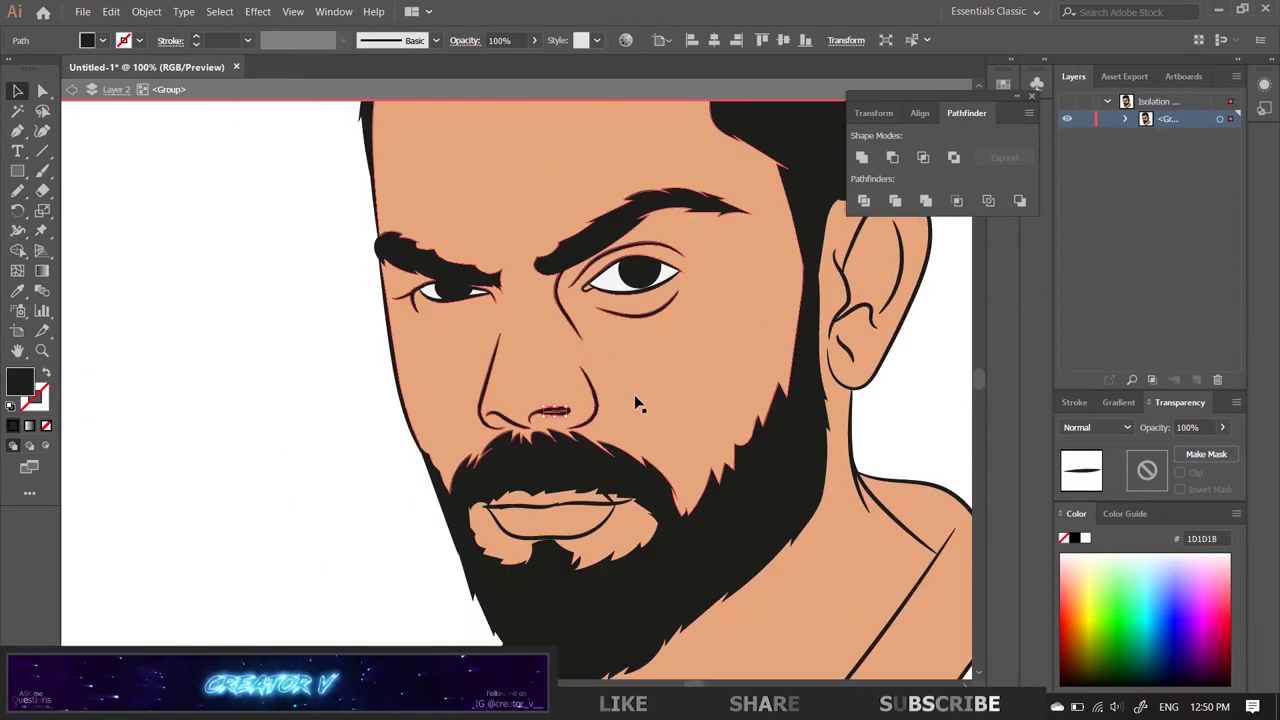
{"action": "scroll", "coordinate": [634, 404], "scroll_direction": "down", "scroll_amount": 2}
{"action": "scroll", "coordinate": [751, 466], "scroll_direction": "up", "scroll_amount": 2}
{"action": "scroll", "coordinate": [623, 428], "scroll_direction": "up", "scroll_amount": 2}
{"action": "left_click", "coordinate": [102, 40]}
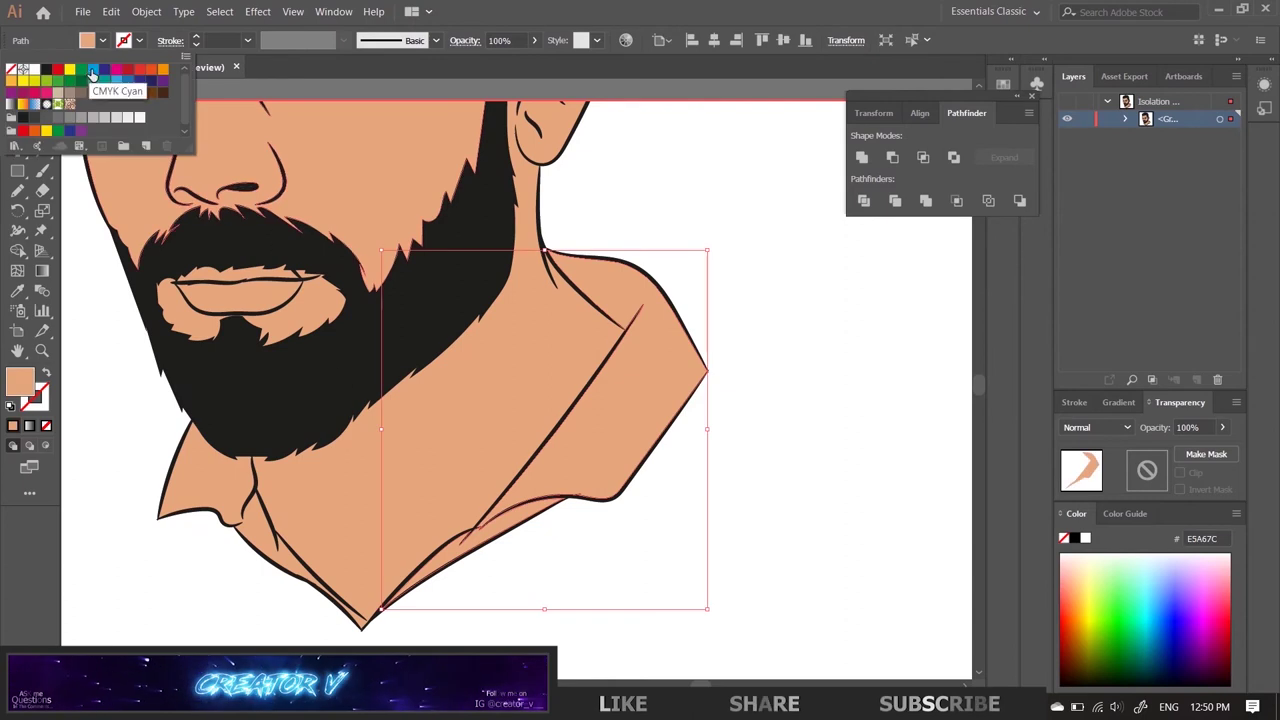
{"action": "left_click", "coordinate": [110, 75]}
{"action": "key", "text": "ctrl+shift+a"}
{"action": "scroll", "coordinate": [326, 634], "scroll_direction": "down", "scroll_amount": 2}
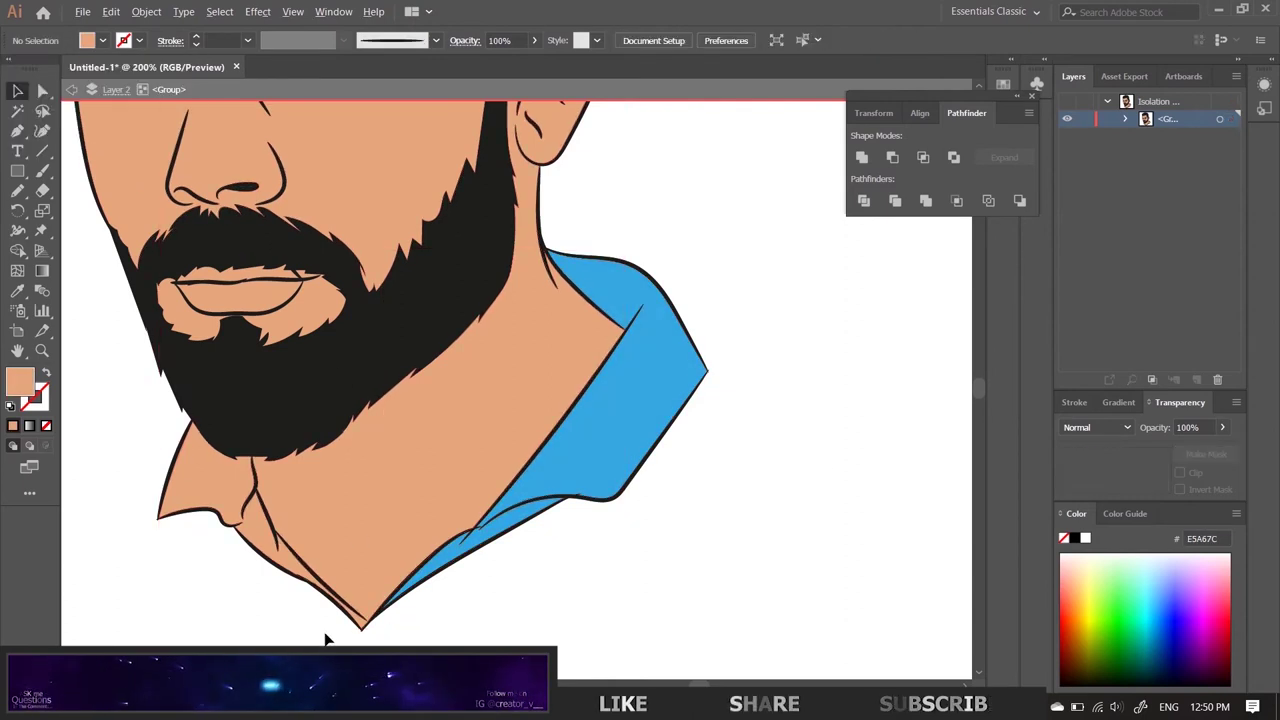
{"action": "scroll", "coordinate": [457, 549], "scroll_direction": "up", "scroll_amount": 5}
{"action": "left_click", "coordinate": [457, 549]}
{"action": "scroll", "coordinate": [457, 543], "scroll_direction": "down", "scroll_amount": 5}
{"action": "left_click", "coordinate": [590, 440]}
{"action": "key", "text": "ctrl+z"}
{"action": "scroll", "coordinate": [608, 530], "scroll_direction": "up", "scroll_amount": 2}
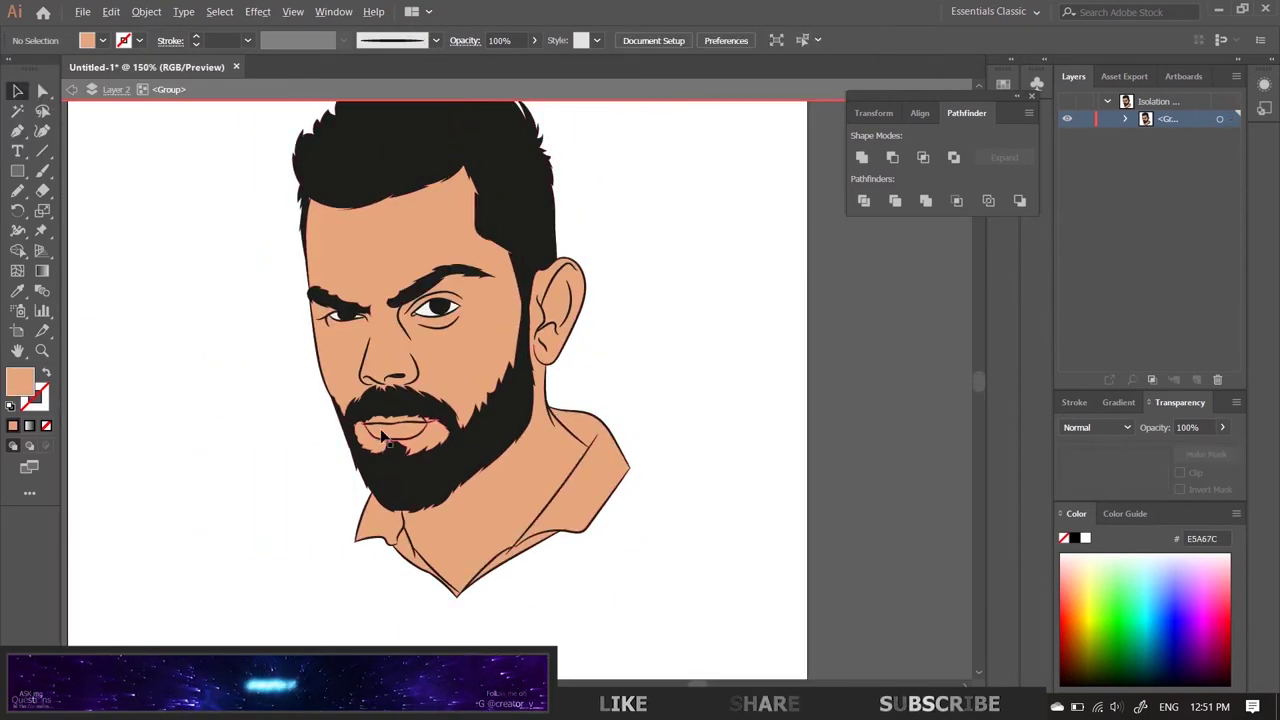
{"action": "scroll", "coordinate": [440, 400], "scroll_direction": "up", "scroll_amount": 4}
Step: Give the lips a darker red fill in the Color Picker
{"action": "left_click", "coordinate": [440, 400]}
{"action": "double_click", "coordinate": [20, 380]}
{"action": "left_click_drag", "start_coordinate": [1058, 430], "coordinate": [1058, 447]}
{"action": "left_click", "coordinate": [911, 306]}
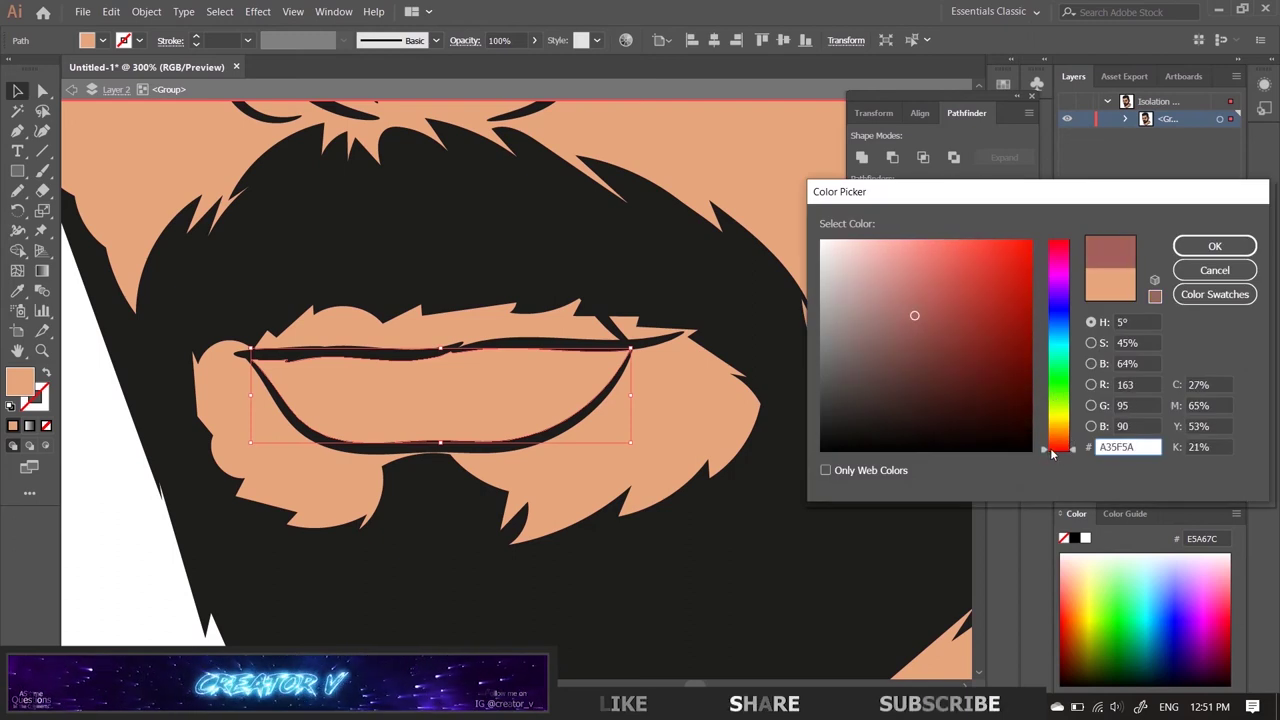
{"action": "left_click", "coordinate": [1214, 246]}
{"action": "left_click", "coordinate": [420, 320]}
{"action": "key", "text": "i"}
{"action": "left_click", "coordinate": [440, 400]}
Step: Recolour the lips dusky rose AA4B5D and zoom out to the whole portrait
{"action": "left_click", "coordinate": [17, 90]}
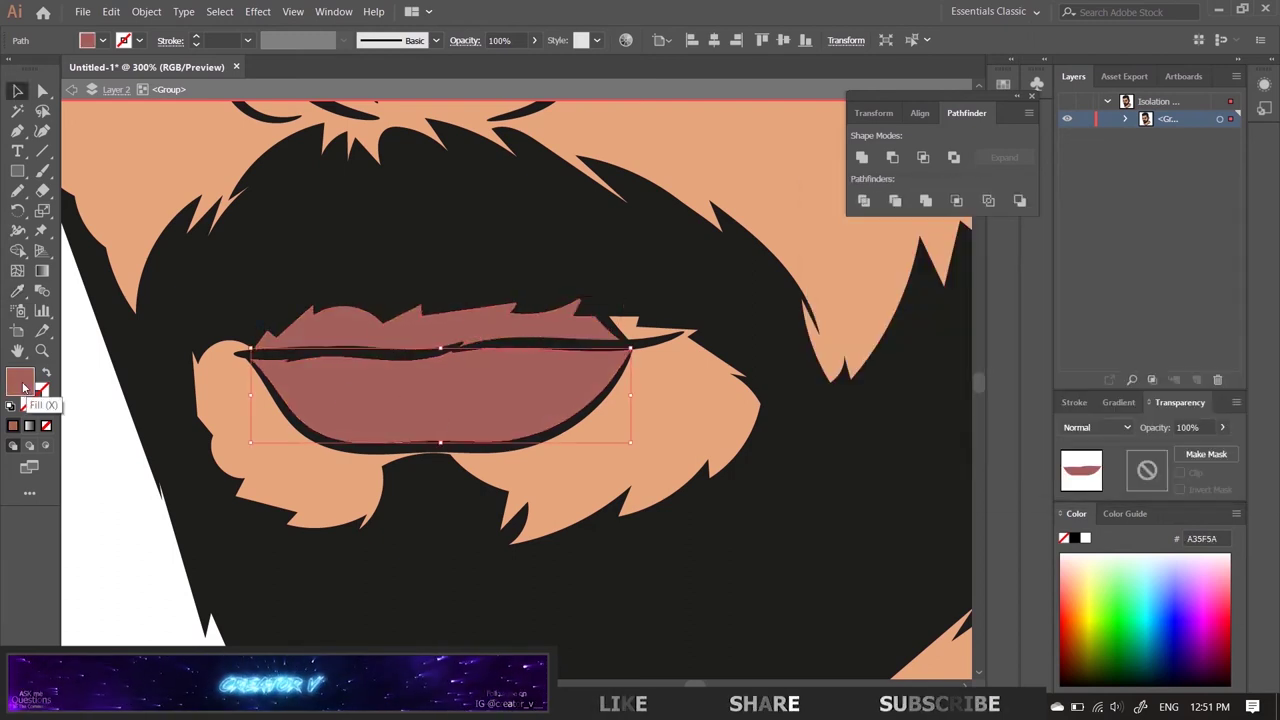
{"action": "double_click", "coordinate": [20, 380]}
{"action": "left_click_drag", "start_coordinate": [913, 310], "coordinate": [930, 272]}
{"action": "left_click", "coordinate": [1214, 246]}
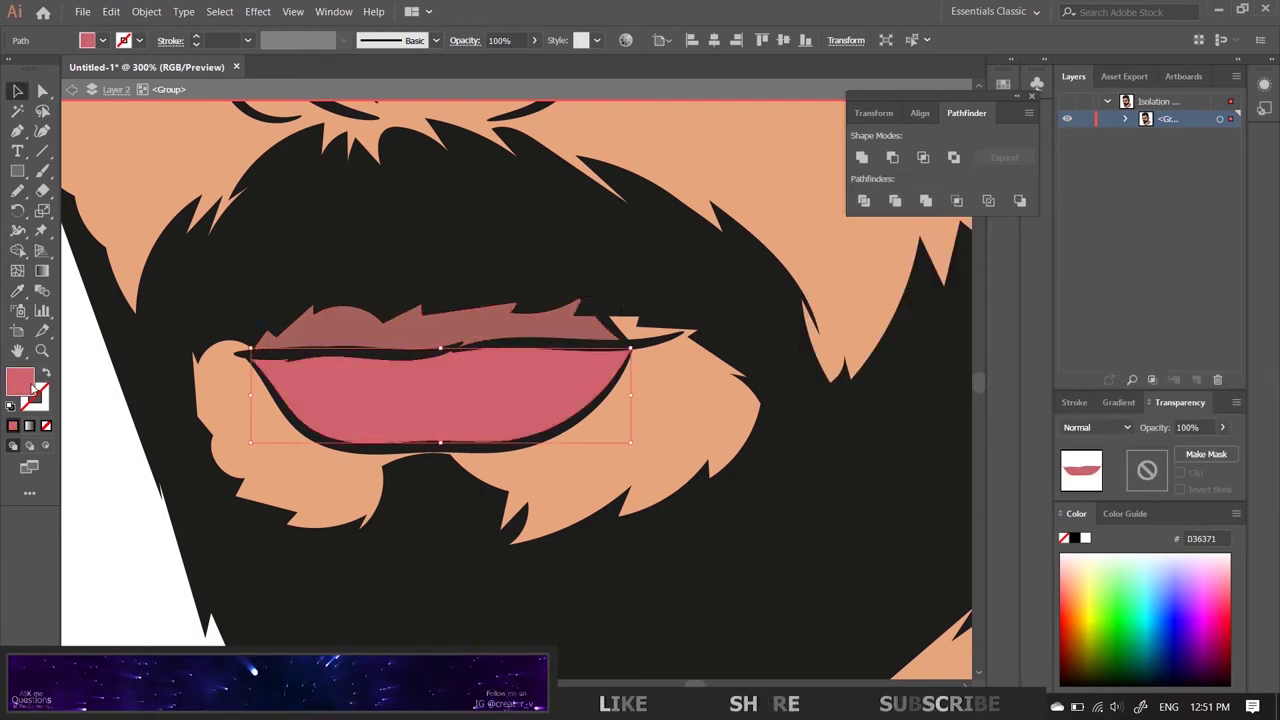
{"action": "double_click", "coordinate": [20, 380]}
{"action": "left_click", "coordinate": [938, 310]}
{"action": "left_click", "coordinate": [1214, 246]}
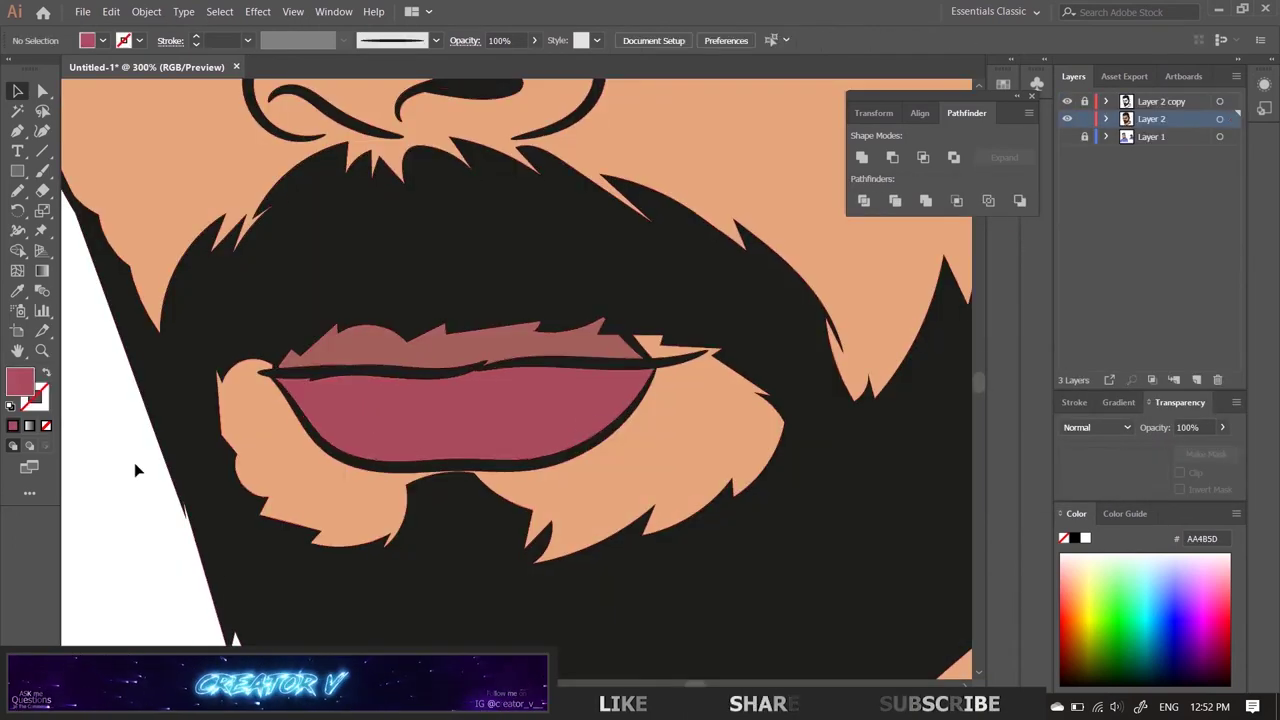
{"action": "double_click", "coordinate": [414, 414]}
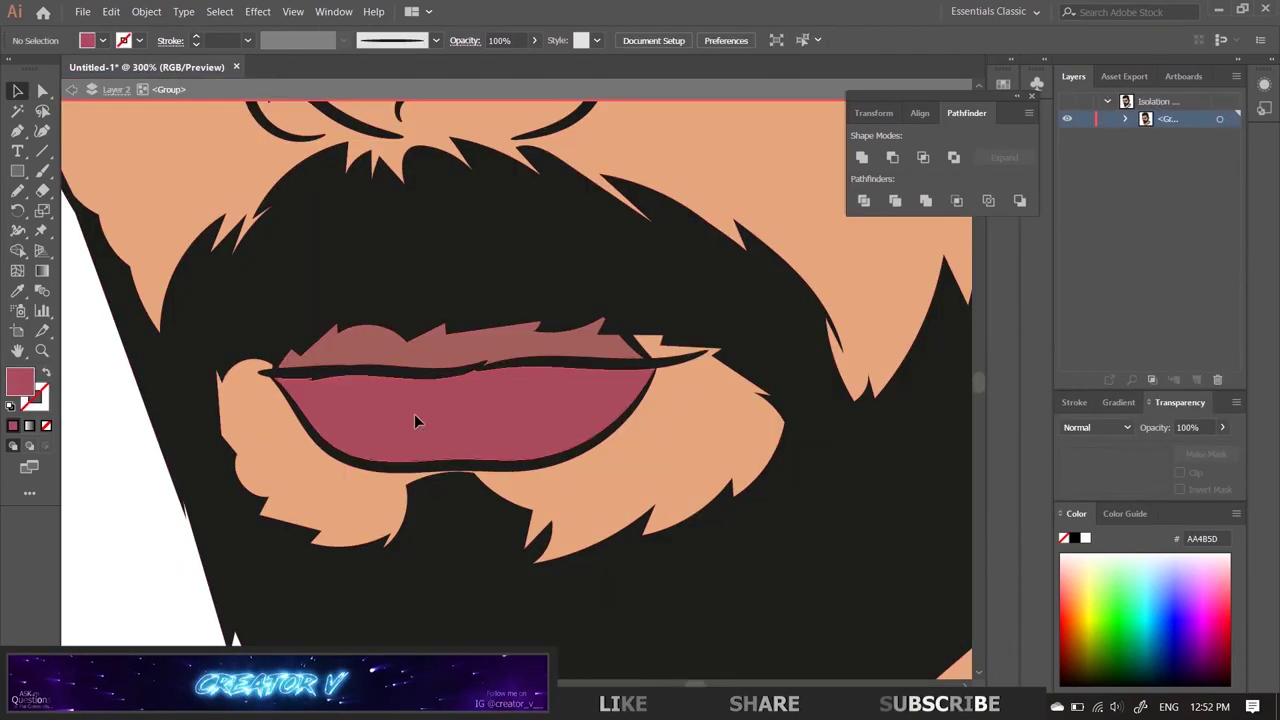
{"action": "double_click", "coordinate": [20, 380]}
{"action": "left_click", "coordinate": [1214, 246]}
{"action": "key", "text": "ctrl+0"}
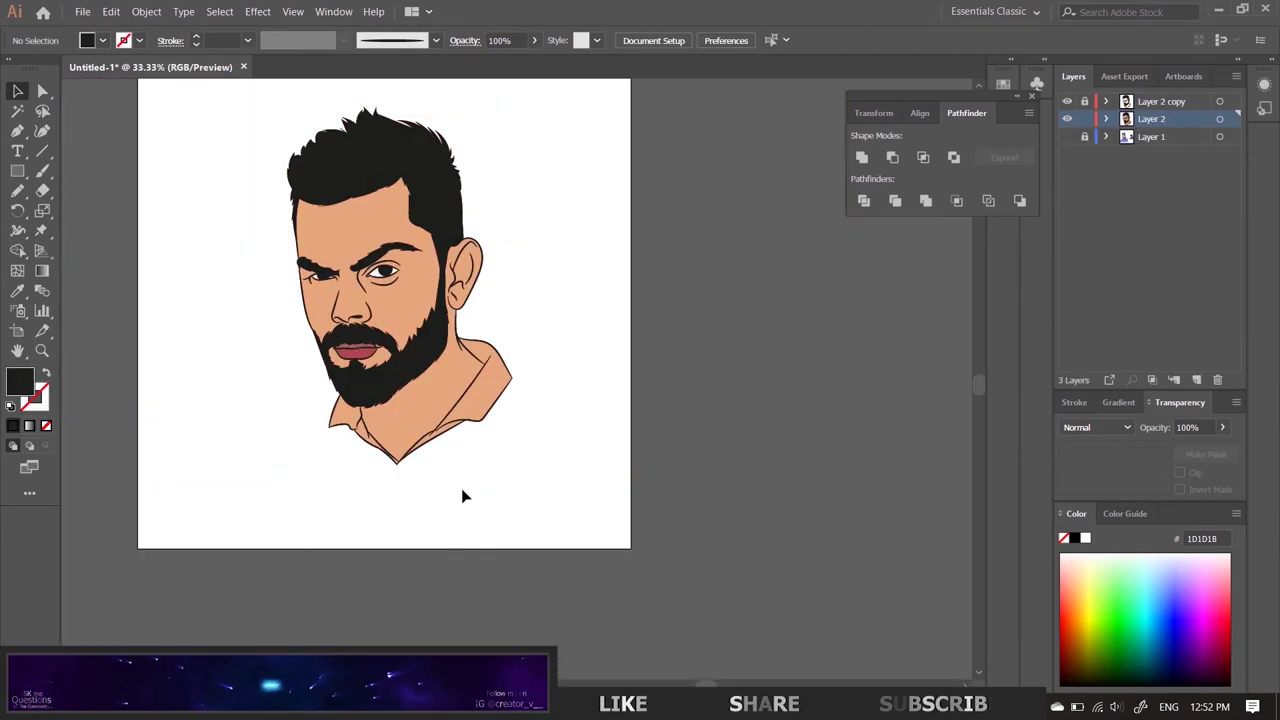
Step: Exit group editing and start a Pen shading path from the chin up to the hairline
{"action": "double_click", "coordinate": [427, 536]}
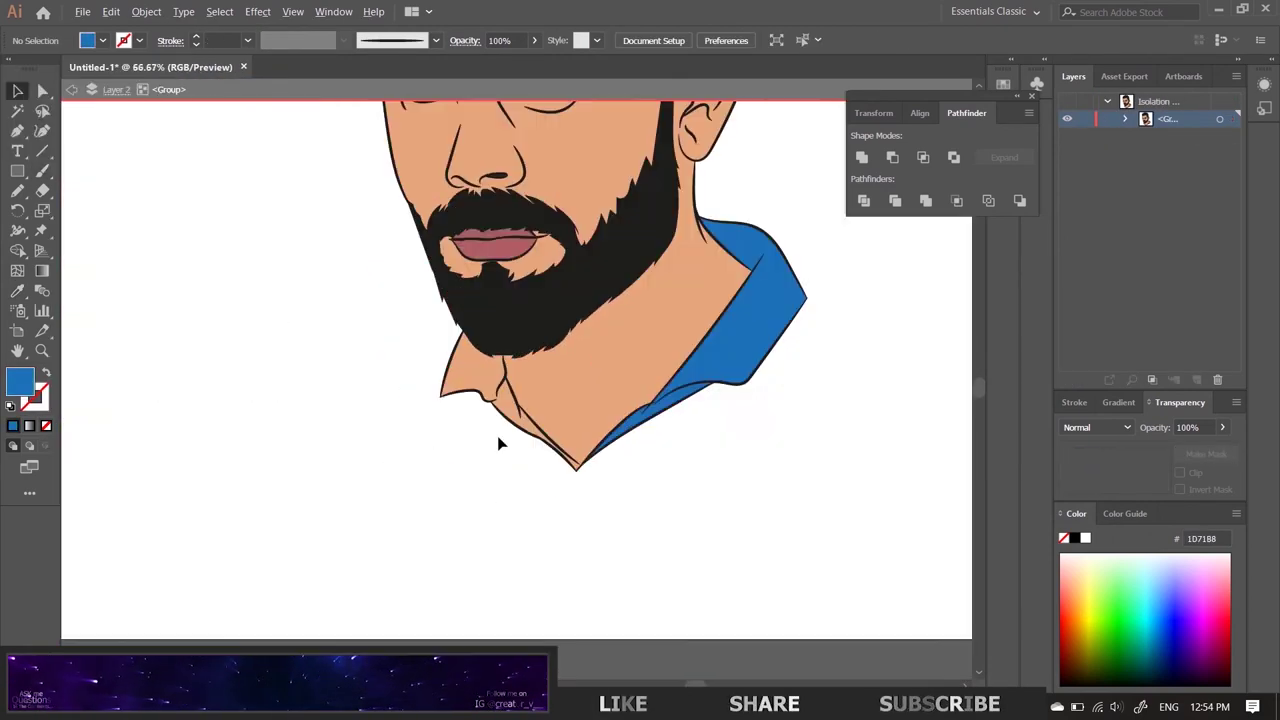
{"action": "key", "text": "p"}
{"action": "scroll", "coordinate": [604, 487], "scroll_direction": "up", "scroll_amount": 1}
{"action": "left_click", "coordinate": [585, 524]}
{"action": "left_click", "coordinate": [482, 434]}
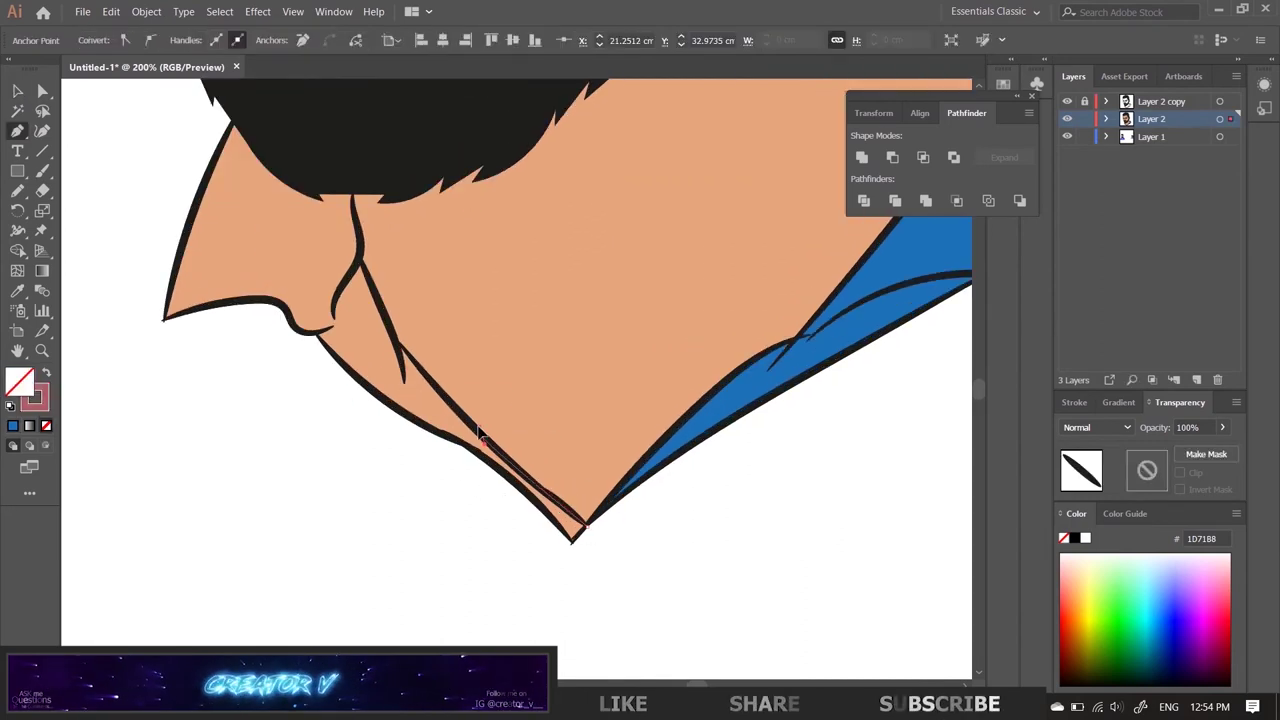
{"action": "left_click", "coordinate": [400, 346]}
{"action": "left_click_drag", "start_coordinate": [360, 252], "coordinate": [357, 235]}
{"action": "left_click", "coordinate": [352, 163]}
{"action": "left_click", "coordinate": [251, 110]}
Step: Trace the path down the left face edge and jaw, close it, and fill it BC6953
{"action": "left_click", "coordinate": [210, 170]}
{"action": "left_click", "coordinate": [165, 318]}
{"action": "left_click", "coordinate": [259, 299]}
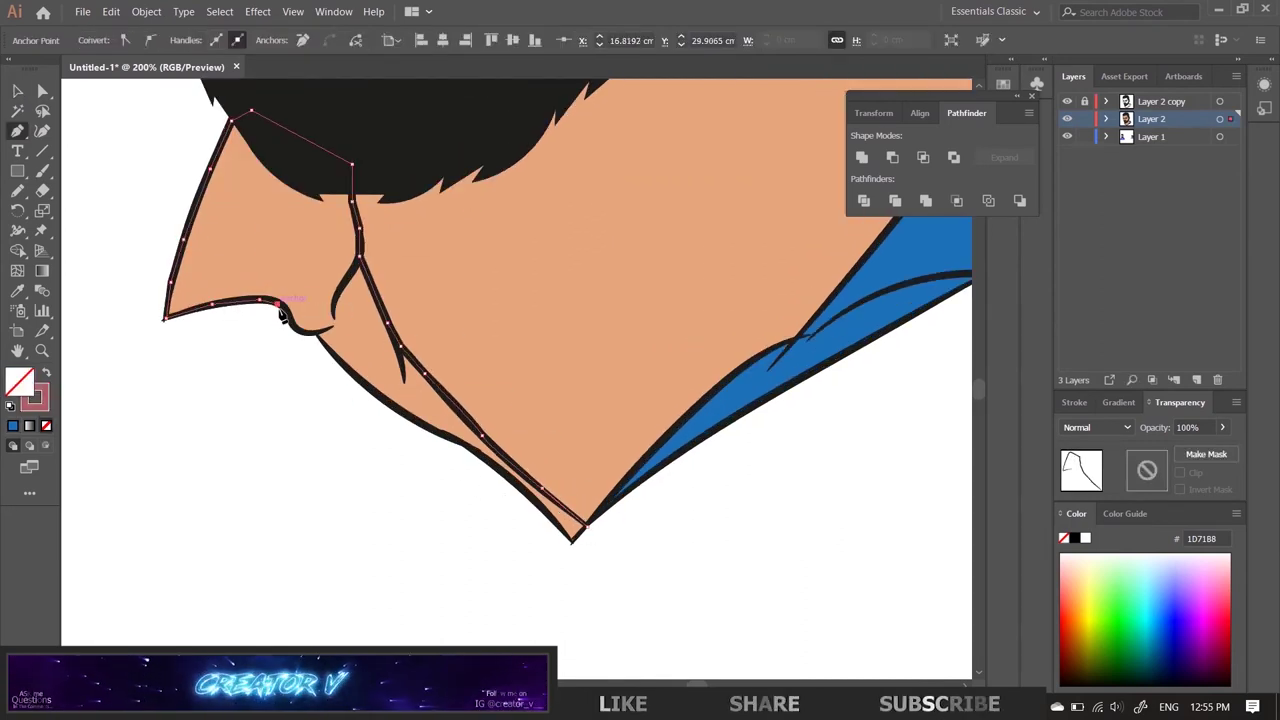
{"action": "left_click_drag", "start_coordinate": [316, 334], "coordinate": [355, 378]}
{"action": "left_click", "coordinate": [416, 420]}
{"action": "left_click", "coordinate": [486, 457]}
{"action": "left_click", "coordinate": [553, 518]}
{"action": "left_click", "coordinate": [585, 524]}
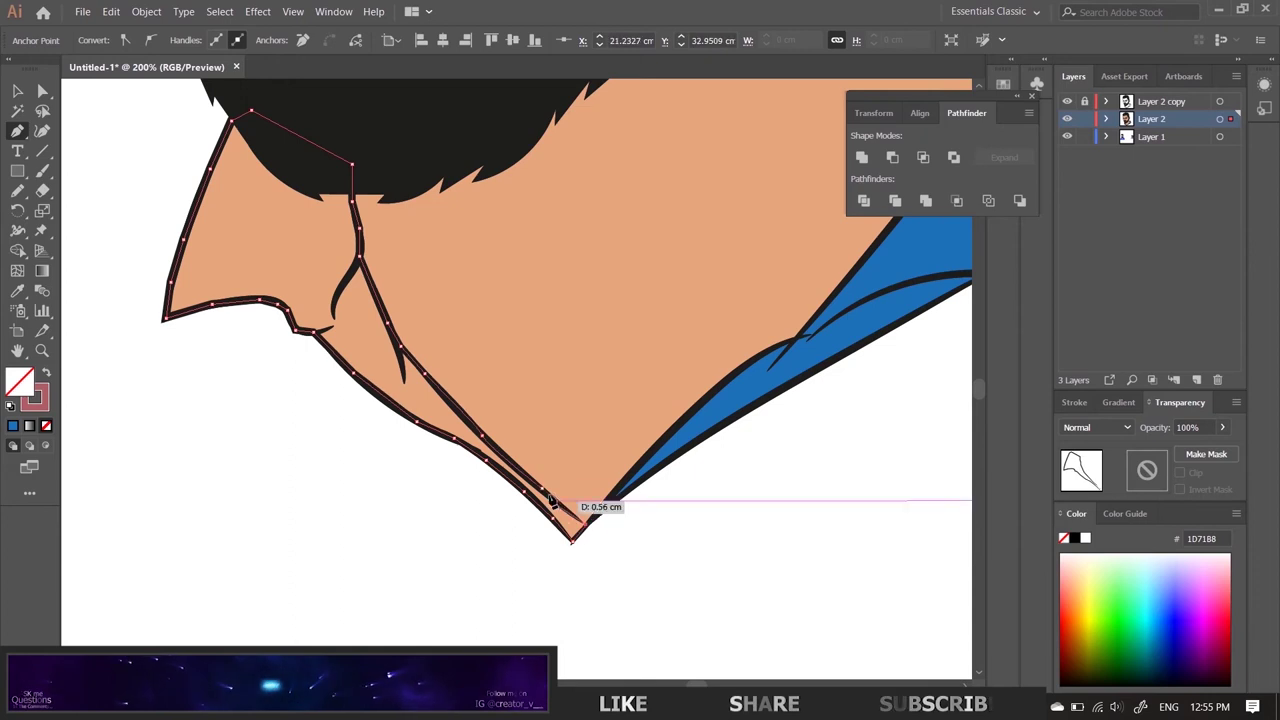
{"action": "key", "text": "i"}
{"action": "left_click", "coordinate": [740, 410]}
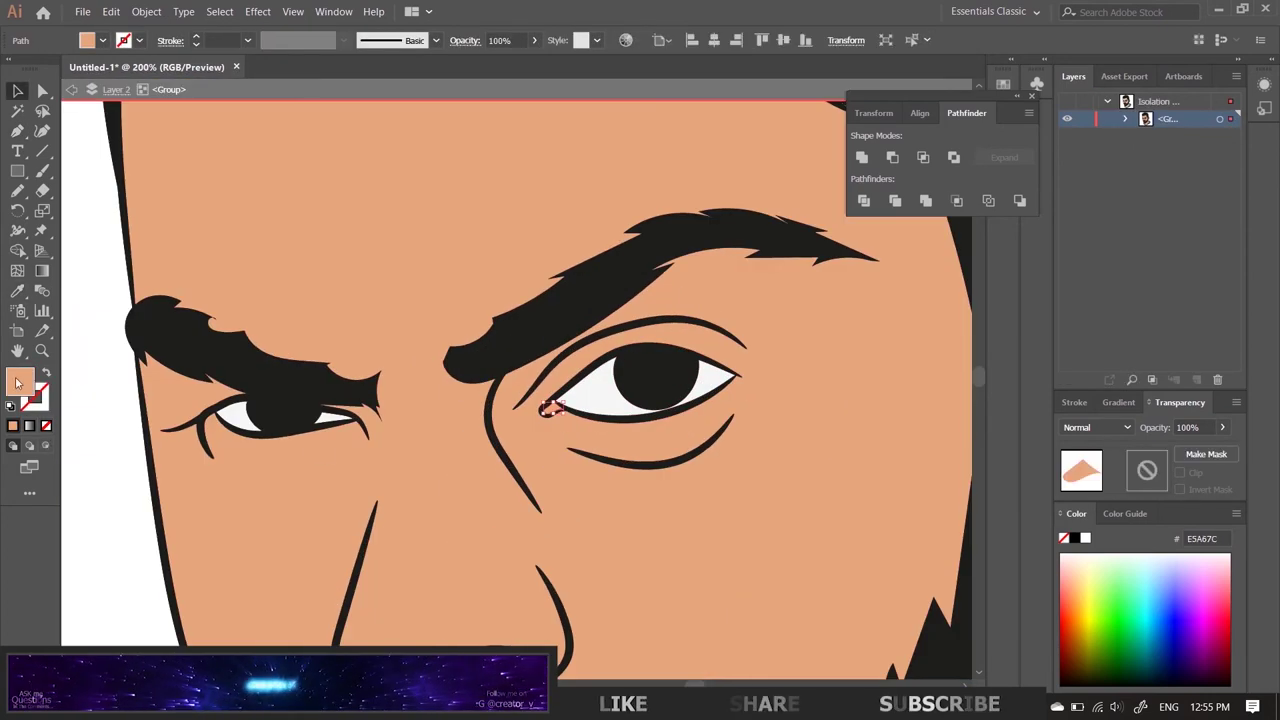
{"action": "left_click_drag", "start_coordinate": [1062, 447], "coordinate": [1062, 453]}
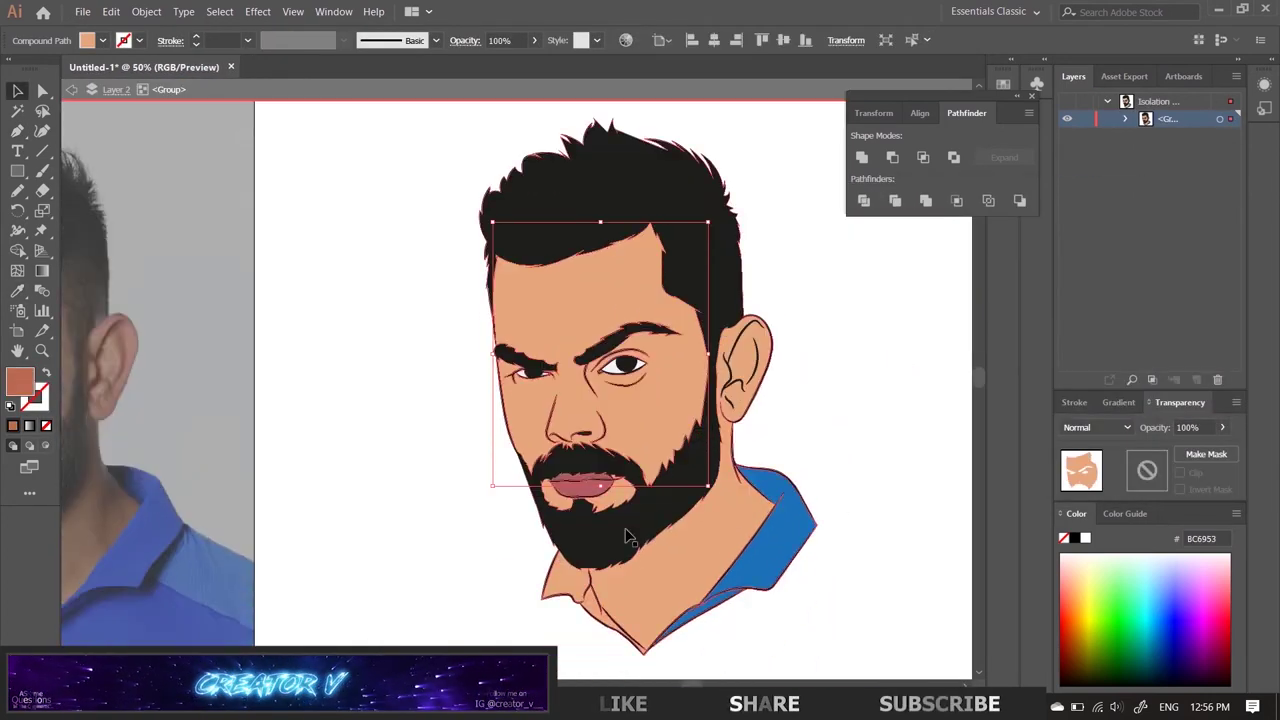
Step: Zoom and pan to compare the portrait with the reference photo beside the artboard
{"action": "scroll", "coordinate": [838, 509], "scroll_direction": "down", "scroll_amount": 1}
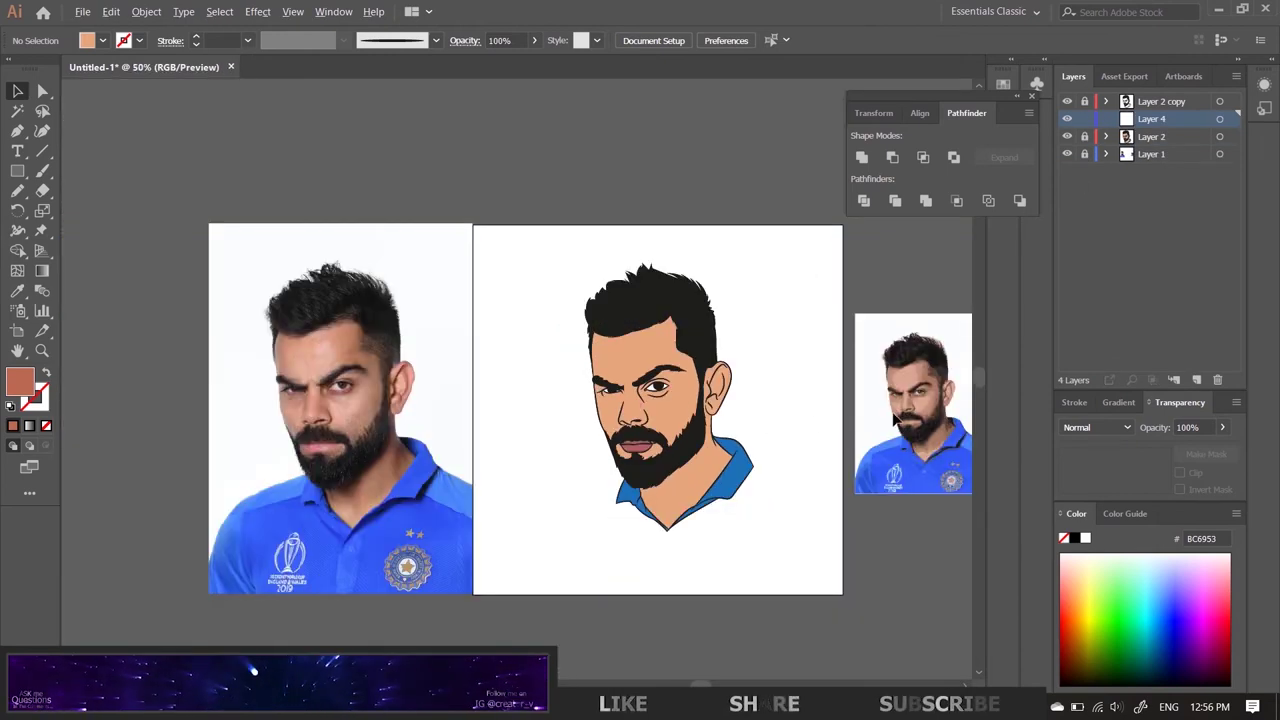
{"action": "scroll", "coordinate": [895, 420], "scroll_direction": "up", "scroll_amount": 1}
{"action": "scroll", "coordinate": [456, 351], "scroll_direction": "up", "scroll_amount": 1}
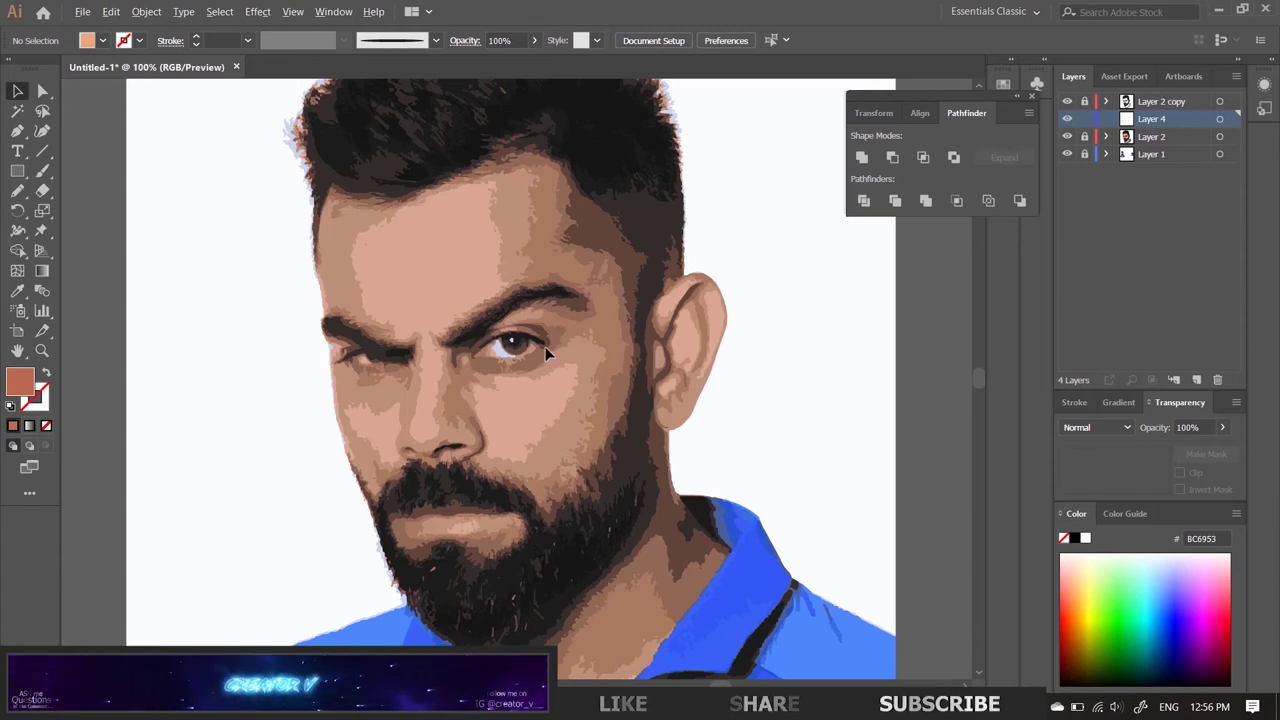
{"action": "scroll", "coordinate": [545, 346], "scroll_direction": "down", "scroll_amount": 4}
{"action": "scroll", "coordinate": [545, 346], "scroll_direction": "down", "scroll_amount": 1}
{"action": "scroll", "coordinate": [545, 346], "scroll_direction": "down", "scroll_amount": 1}
{"action": "scroll", "coordinate": [340, 400], "scroll_direction": "down", "scroll_amount": 1}
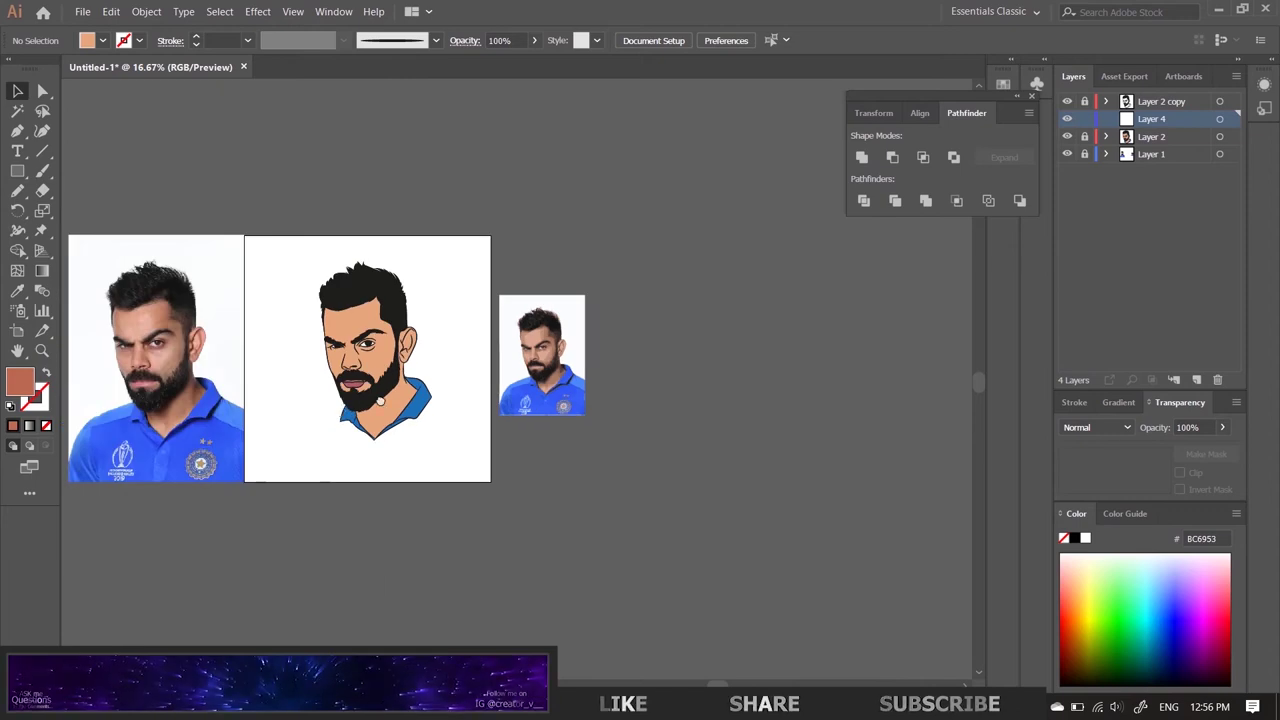
{"action": "mouse_move", "coordinate": [328, 399]}
{"action": "left_mouse_down"}
{"action": "mouse_move", "coordinate": [598, 418]}
{"action": "mouse_move", "coordinate": [591, 403]}
{"action": "left_mouse_up"}
{"action": "scroll", "coordinate": [420, 350], "scroll_direction": "up", "scroll_amount": 2}
{"action": "scroll", "coordinate": [420, 350], "scroll_direction": "up", "scroll_amount": 2}
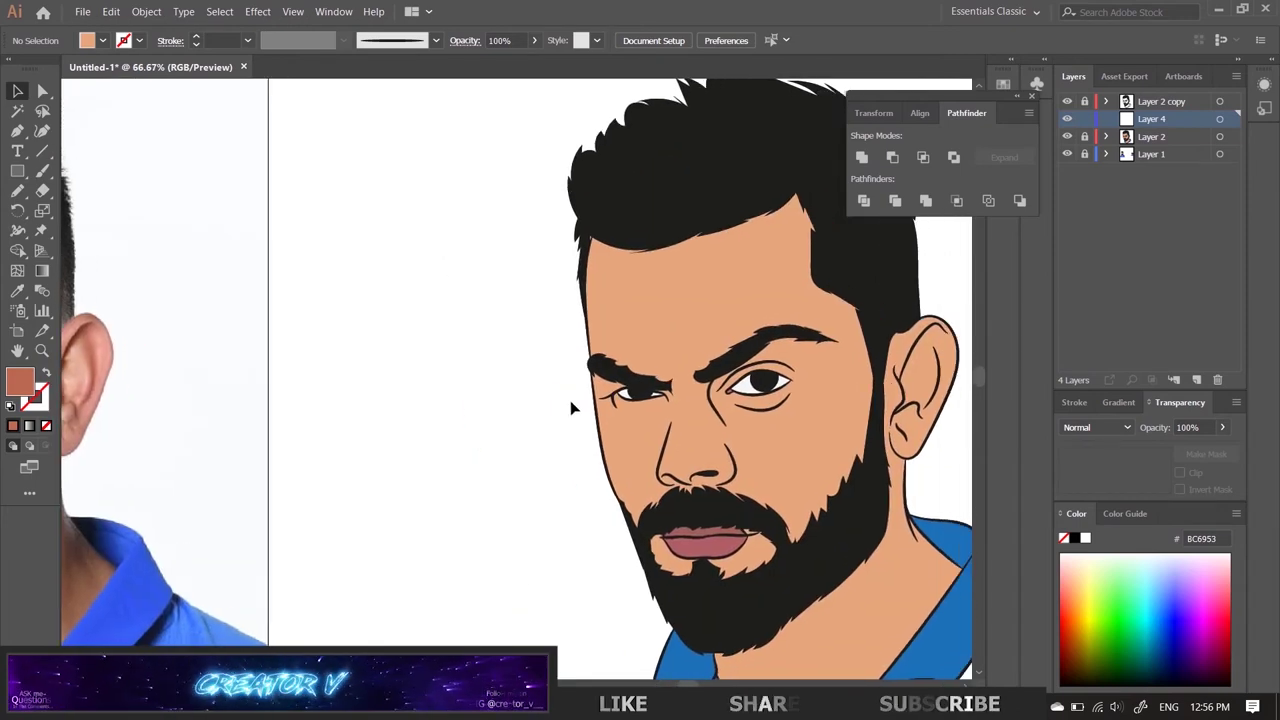
{"action": "scroll", "coordinate": [570, 402], "scroll_direction": "down", "scroll_amount": 1}
{"action": "scroll", "coordinate": [570, 404], "scroll_direction": "down", "scroll_amount": 1}
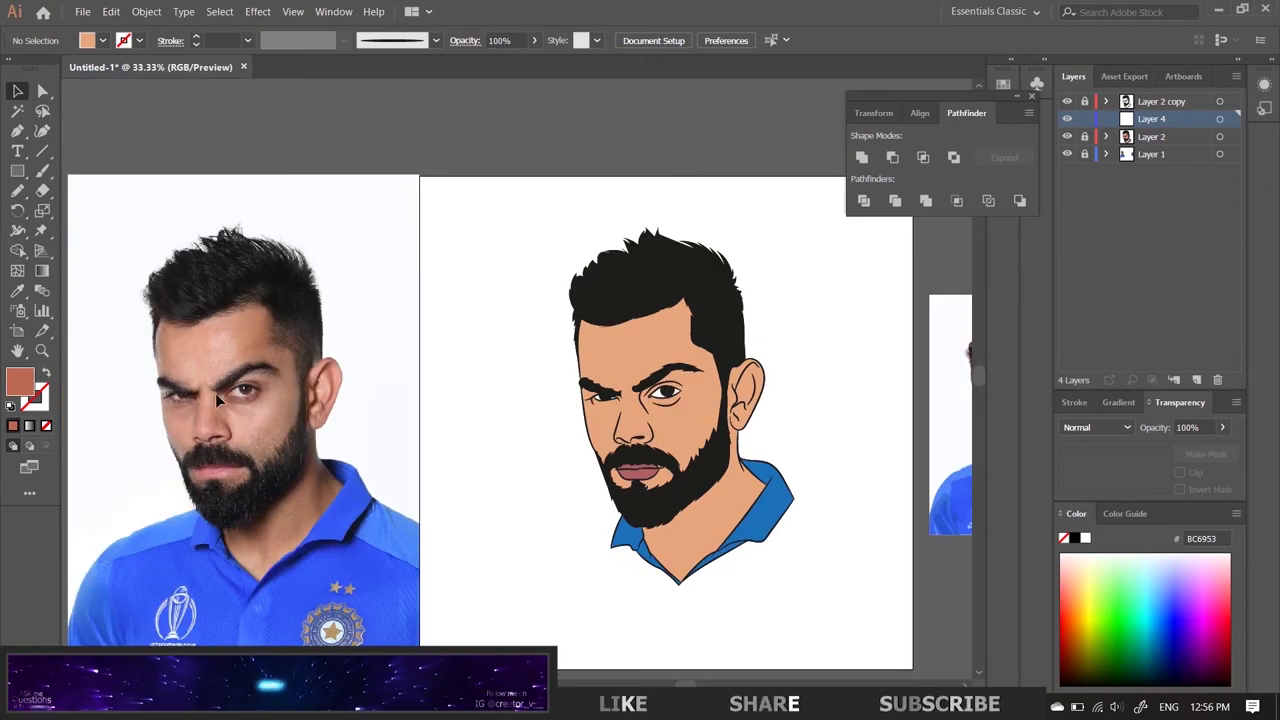
{"action": "left_click", "coordinate": [17, 192]}
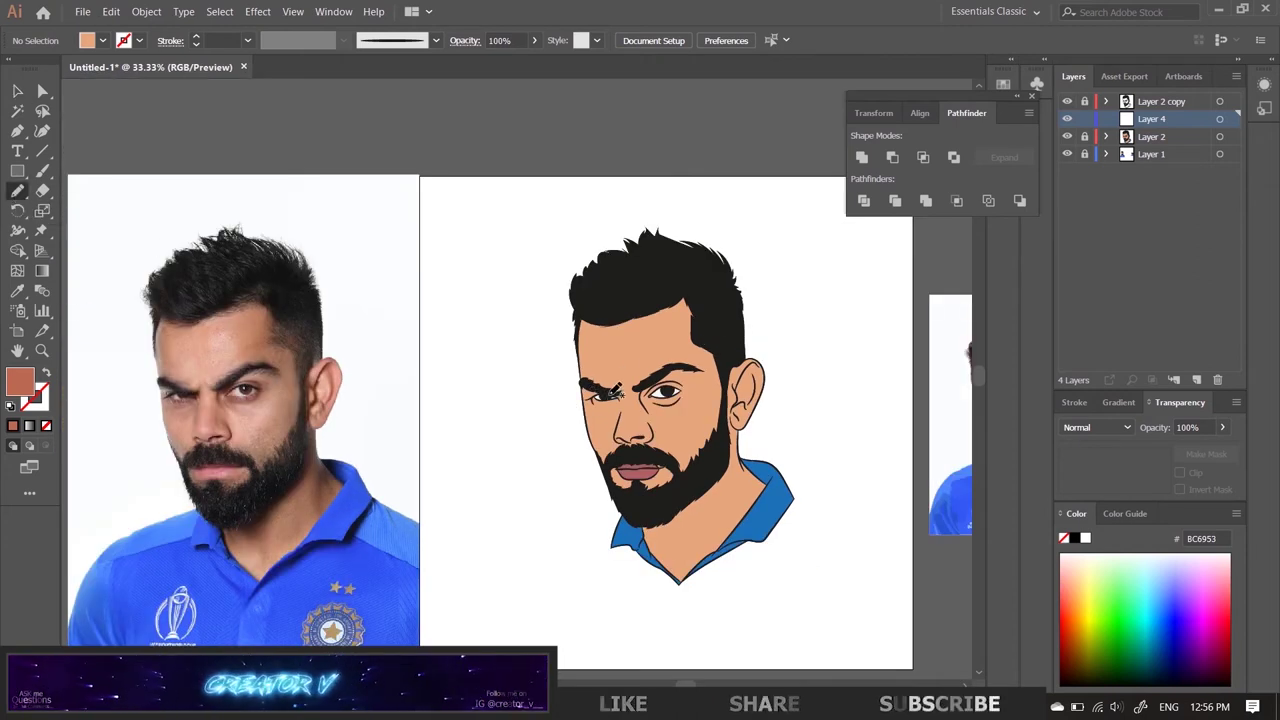
Step: Draw a closed Pencil shape along the left forehead edge from eyebrow to hairline
{"action": "scroll", "coordinate": [637, 382], "scroll_direction": "up", "scroll_amount": 1}
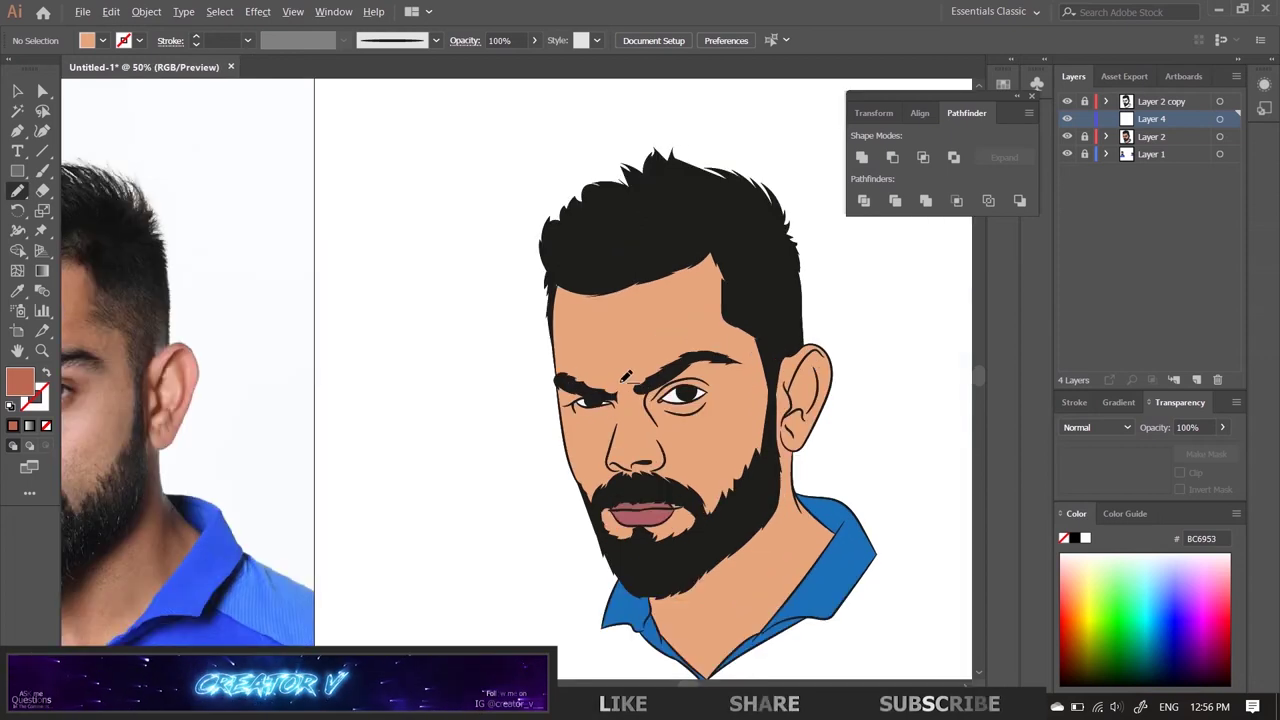
{"action": "scroll", "coordinate": [611, 372], "scroll_direction": "up", "scroll_amount": 2}
{"action": "scroll", "coordinate": [609, 373], "scroll_direction": "up", "scroll_amount": 1}
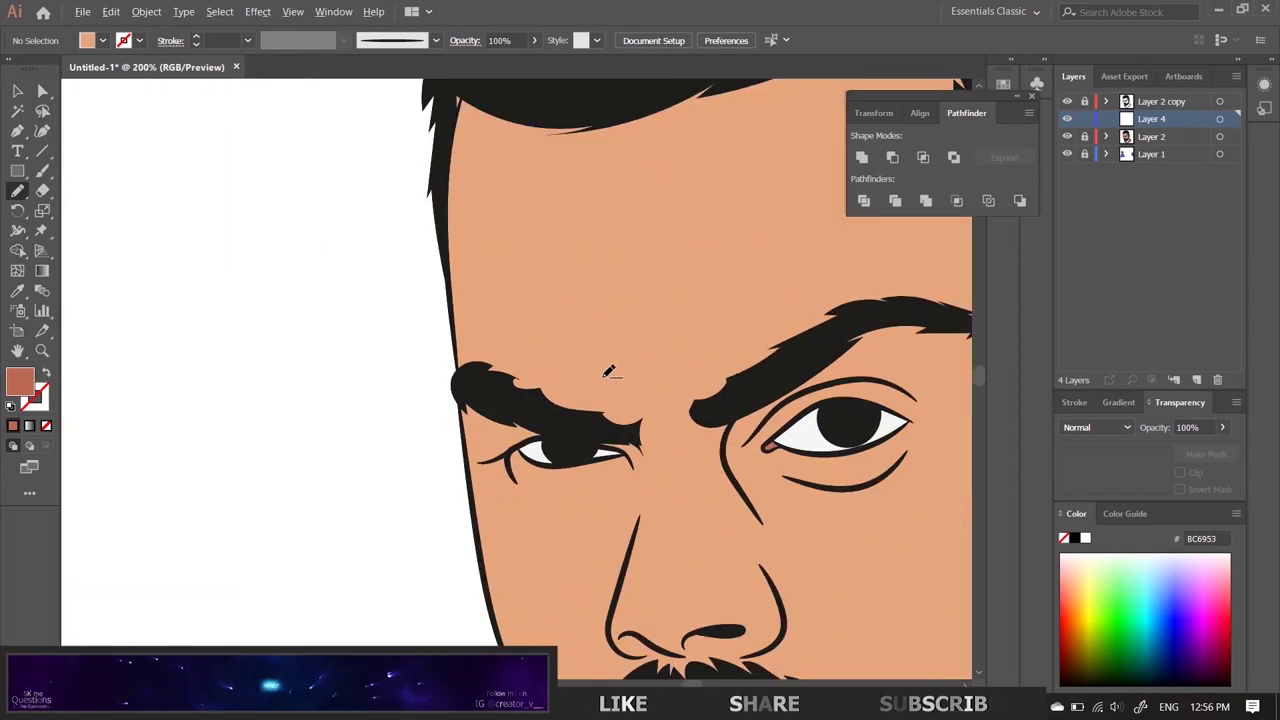
{"action": "scroll", "coordinate": [586, 380], "scroll_direction": "up", "scroll_amount": 1}
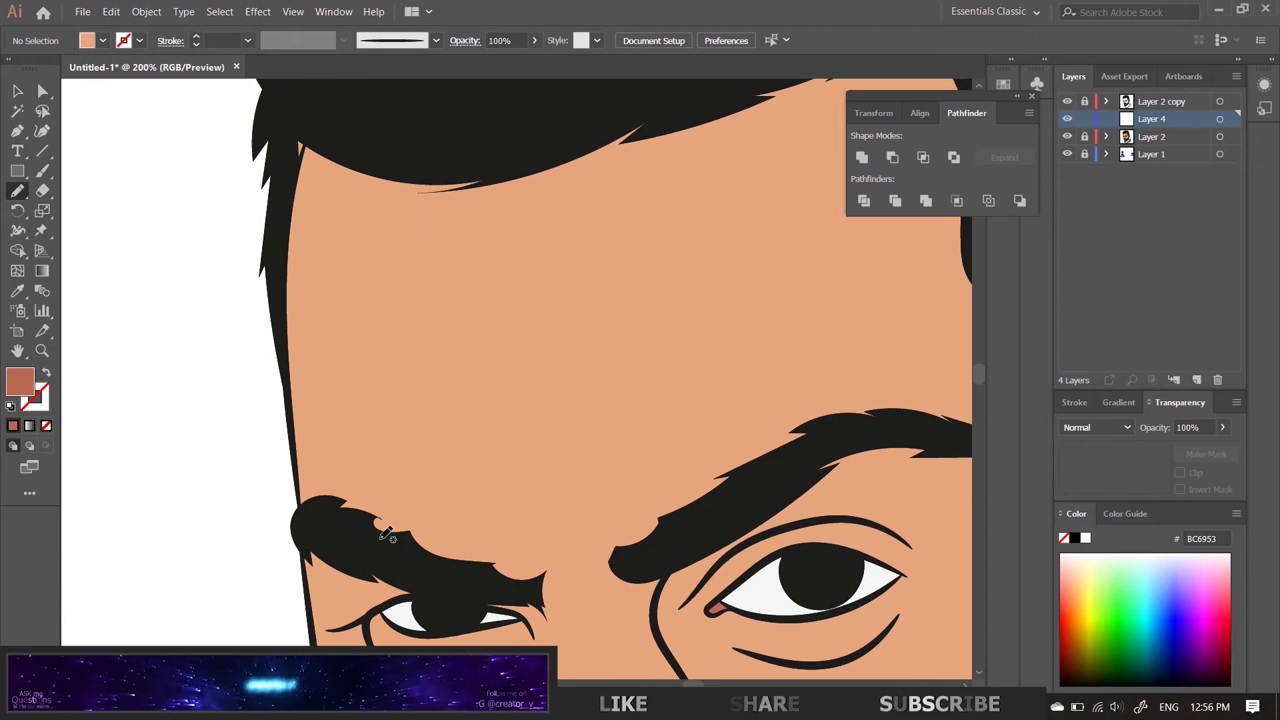
{"action": "left_click_drag", "start_coordinate": [381, 537], "coordinate": [348, 417]}
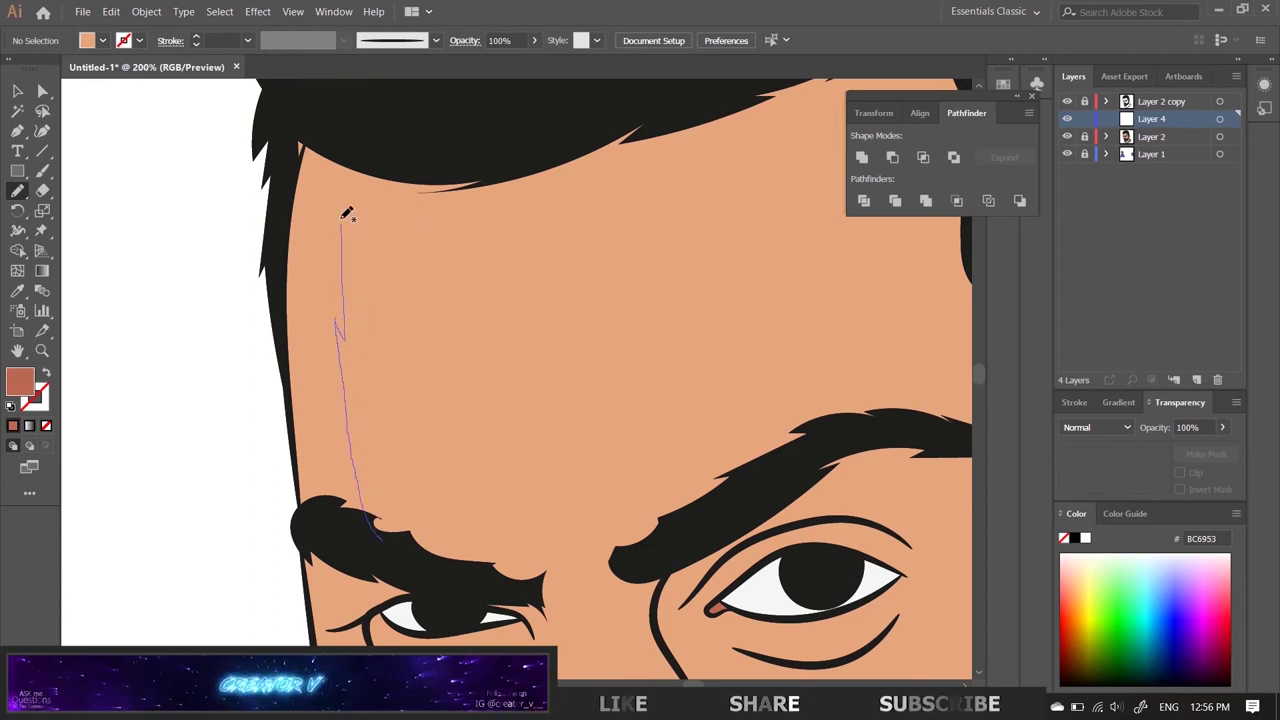
{"action": "left_click_drag", "start_coordinate": [361, 172], "coordinate": [293, 158]}
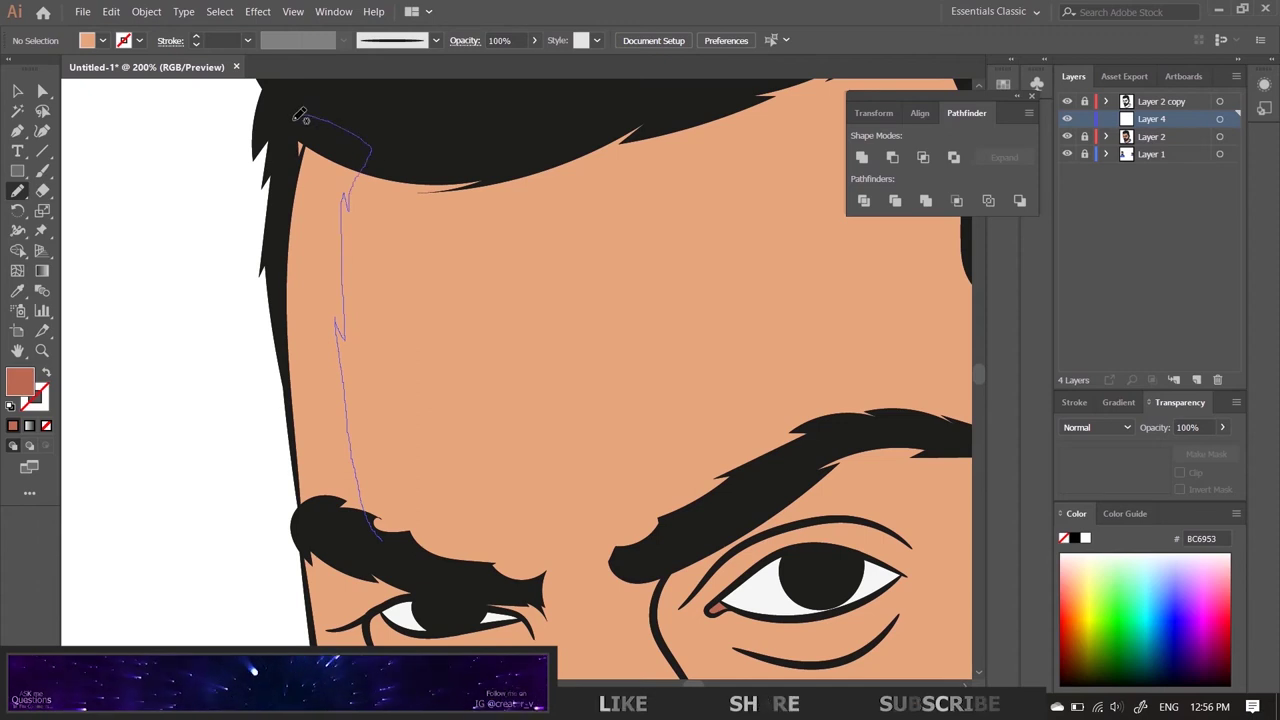
{"action": "left_click_drag", "start_coordinate": [287, 207], "coordinate": [277, 317]}
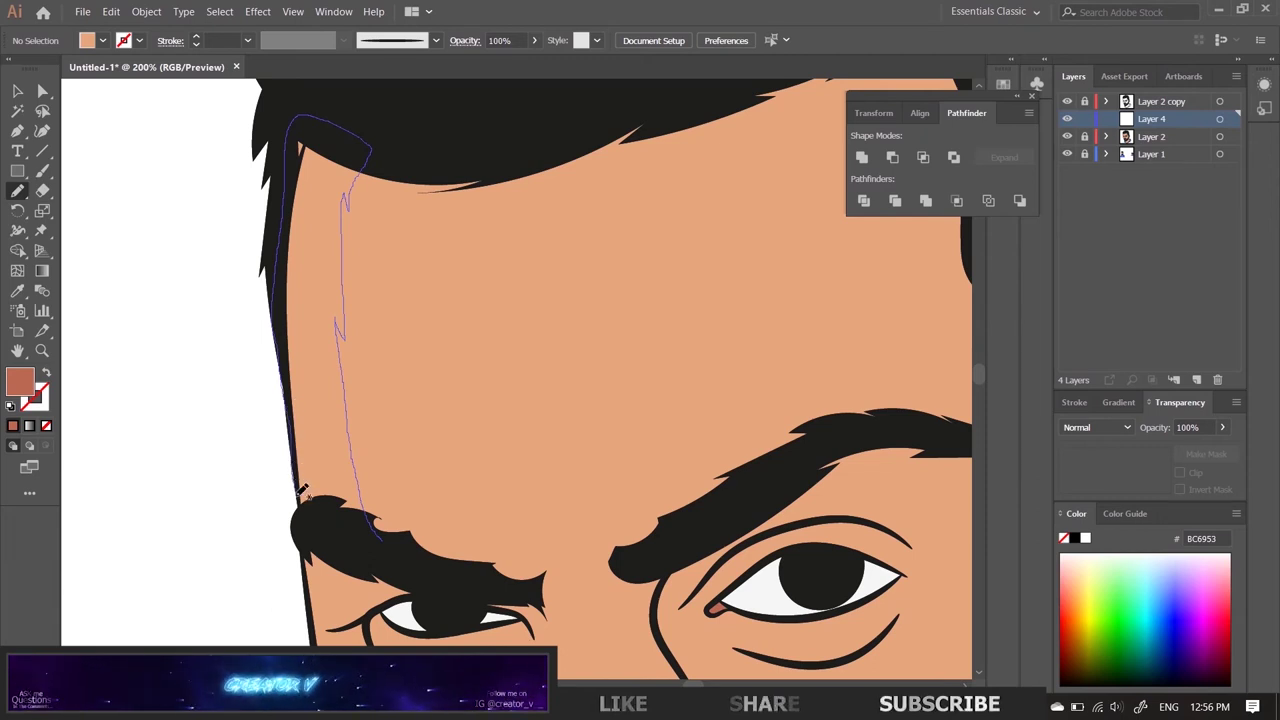
{"action": "left_click_drag", "start_coordinate": [322, 530], "coordinate": [364, 545]}
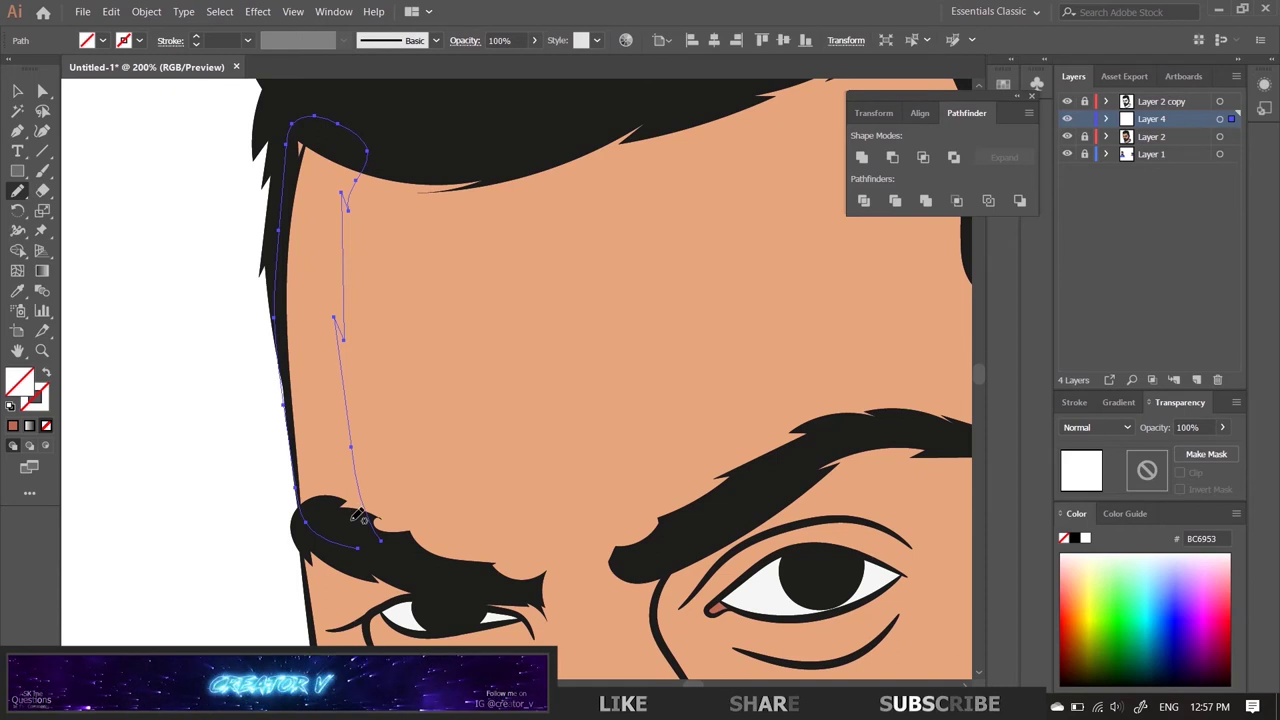
{"action": "left_click_drag", "start_coordinate": [357, 515], "coordinate": [362, 522]}
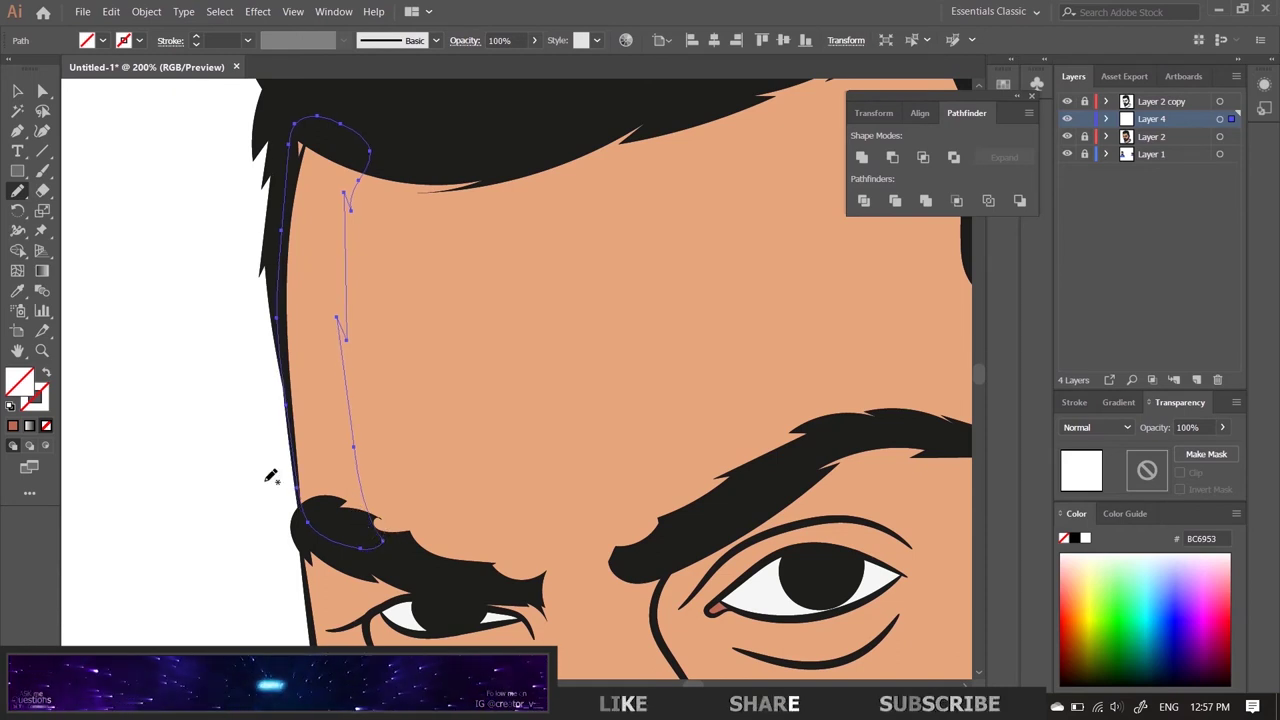
Step: Fill the forehead shadow shape dark brown 75483E
{"action": "left_click", "coordinate": [13, 427]}
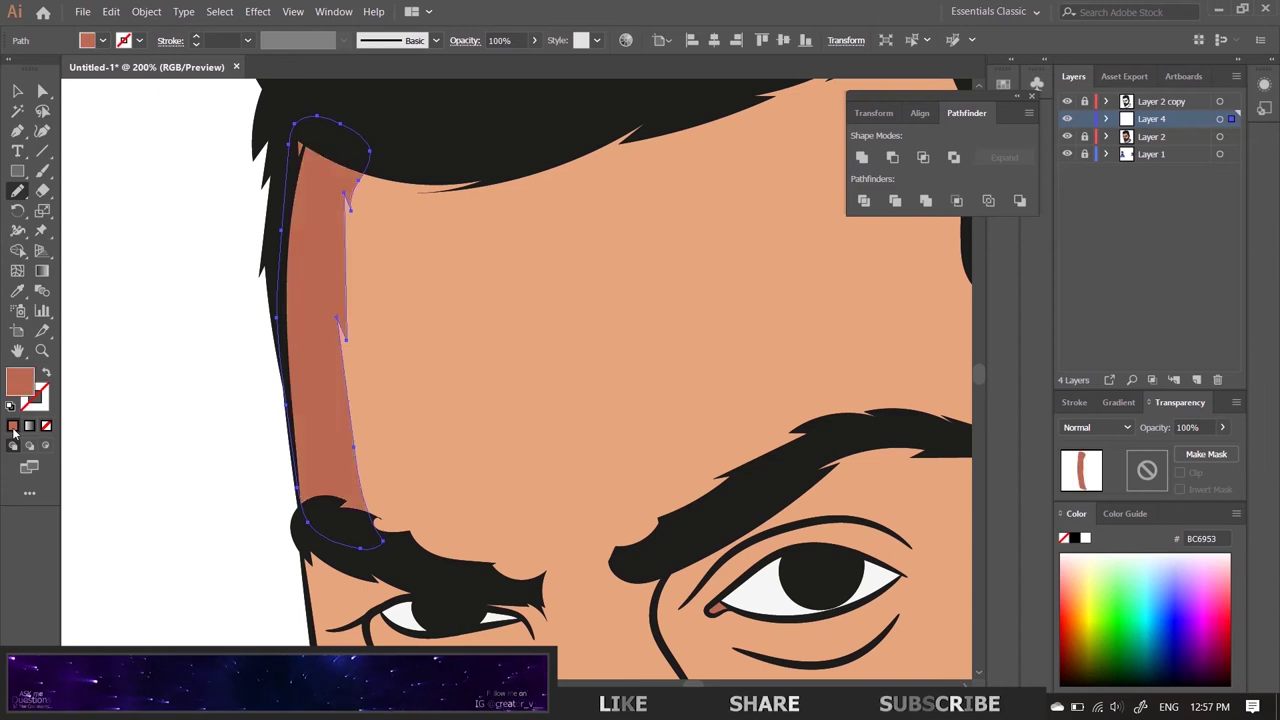
{"action": "scroll", "coordinate": [143, 393], "scroll_direction": "down", "scroll_amount": 3, "text": "alt"}
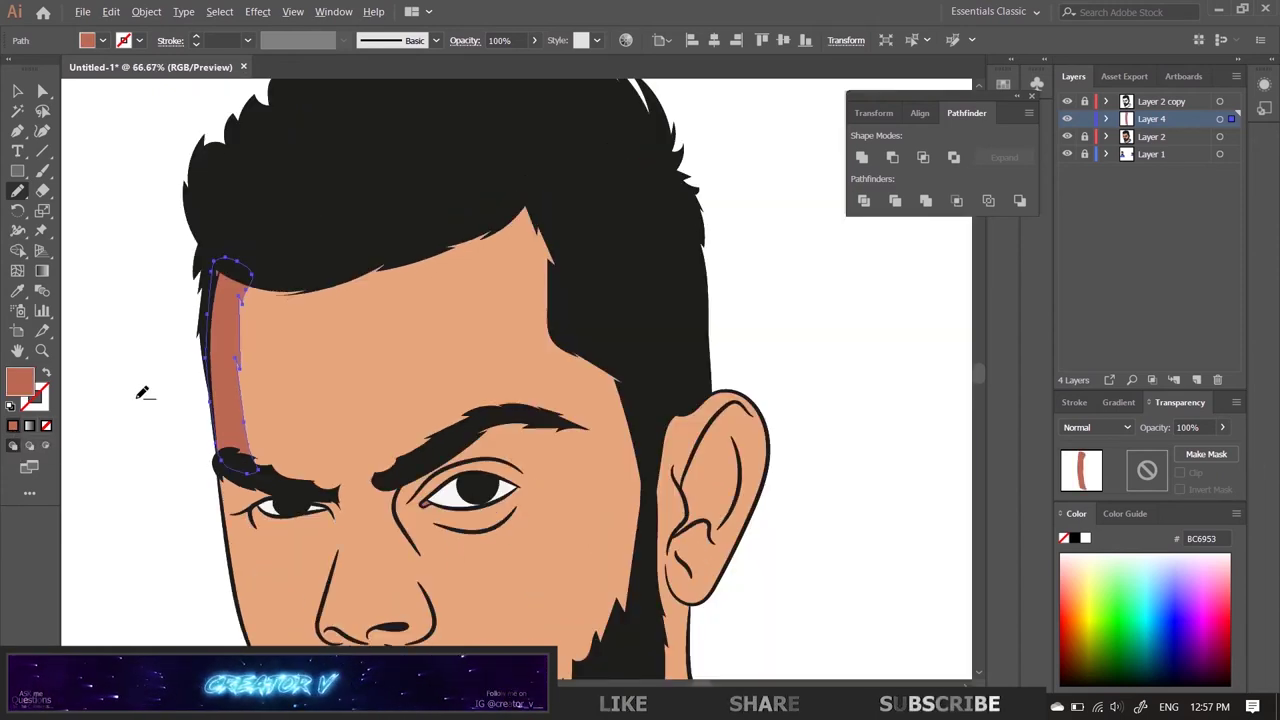
{"action": "double_click", "coordinate": [20, 383]}
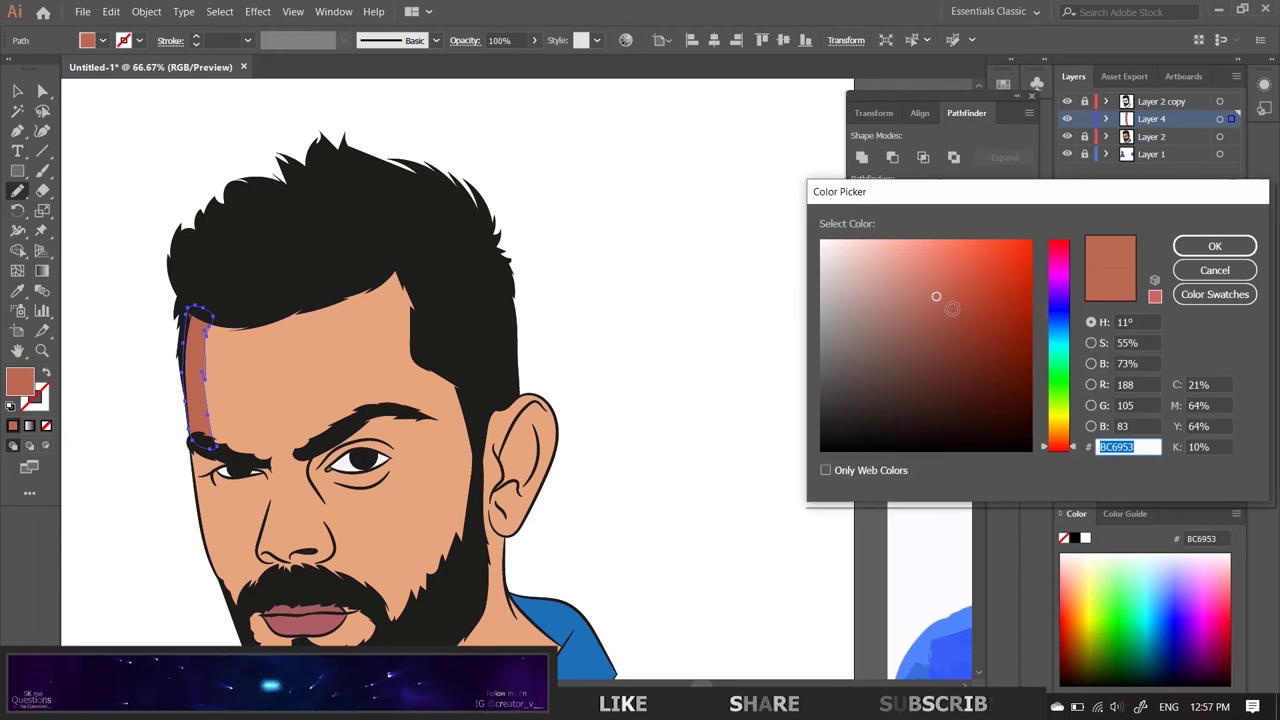
{"action": "left_click_drag", "start_coordinate": [944, 315], "coordinate": [942, 329]}
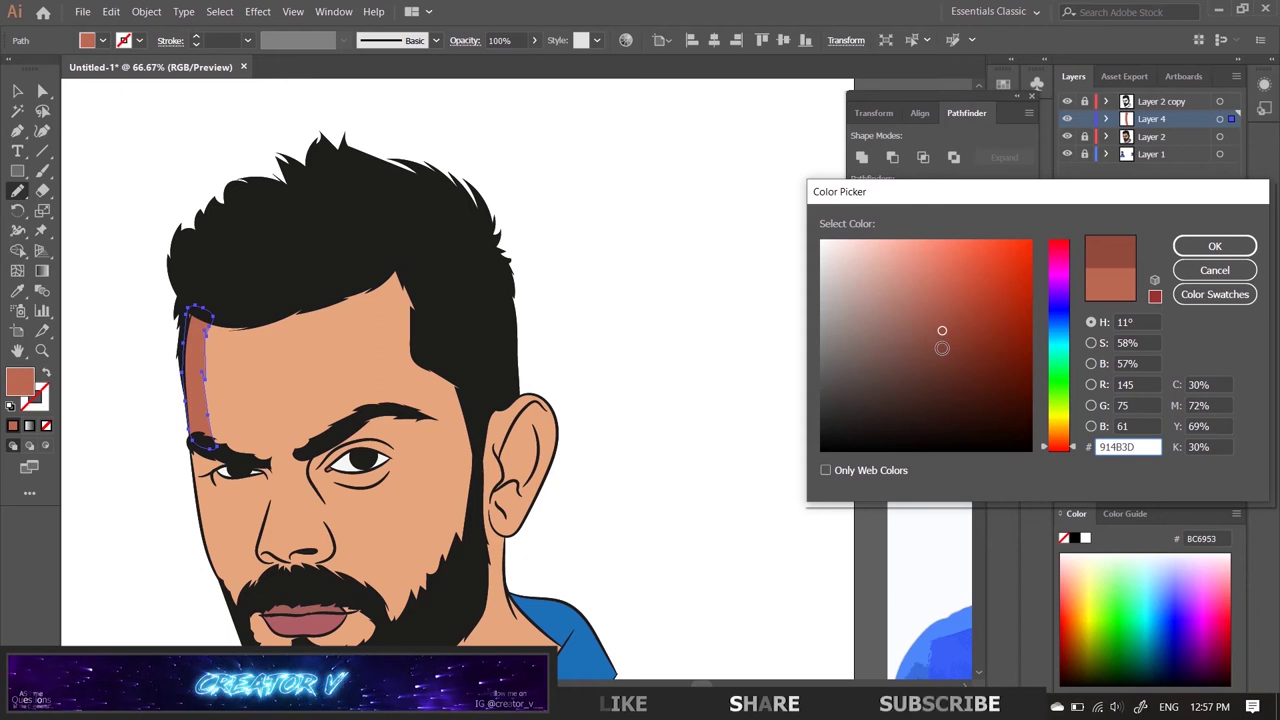
{"action": "left_click_drag", "start_coordinate": [944, 340], "coordinate": [917, 368]}
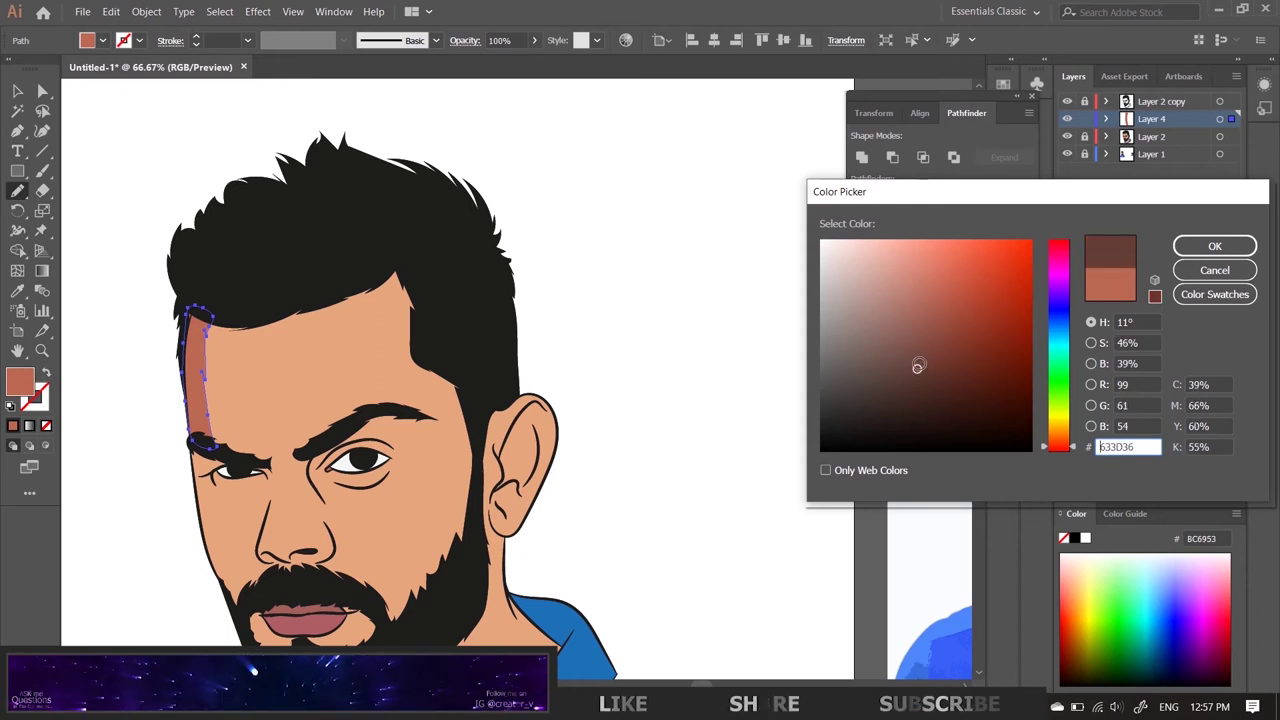
{"action": "left_click", "coordinate": [920, 353]}
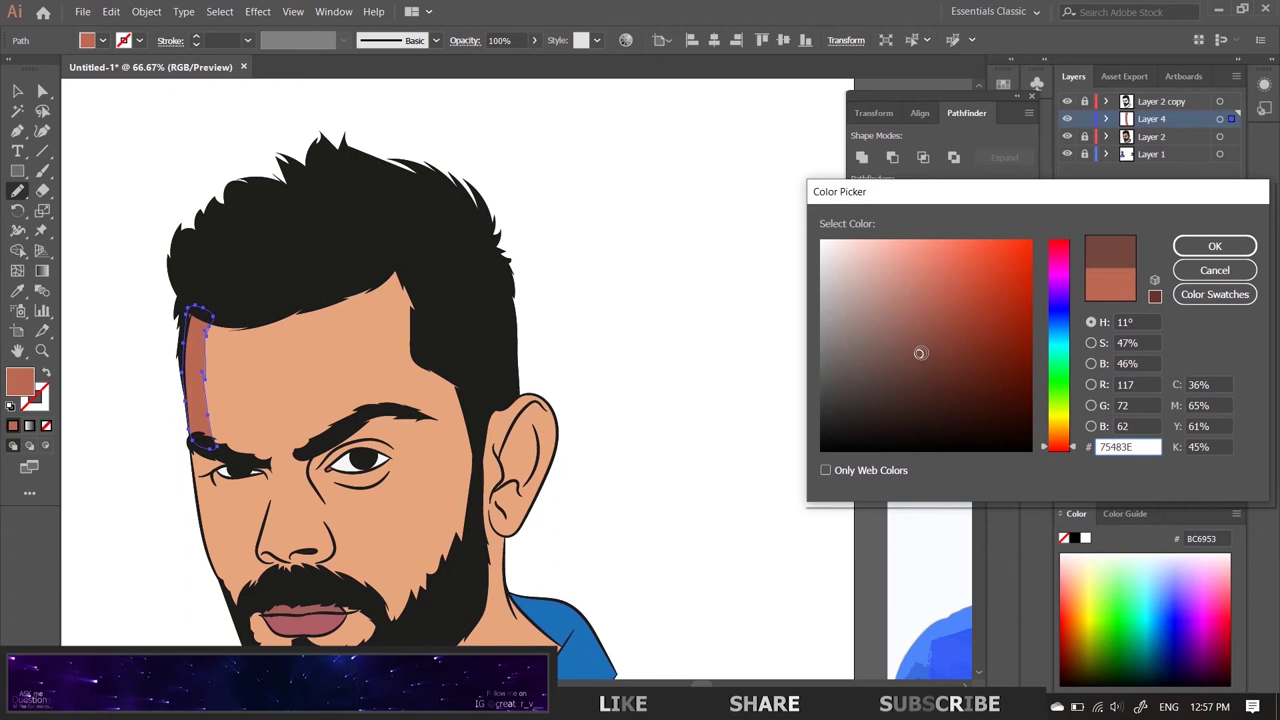
{"action": "left_click", "coordinate": [1197, 250]}
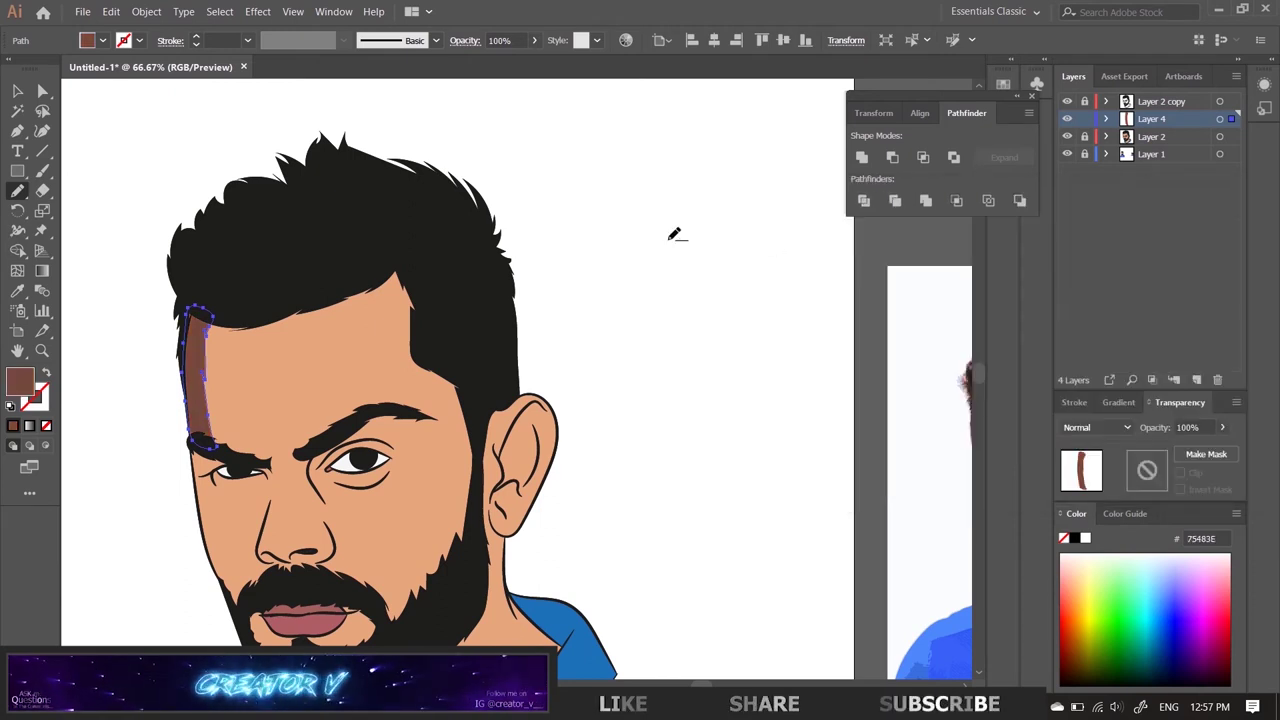
{"action": "scroll", "coordinate": [674, 234], "scroll_direction": "down", "scroll_amount": 1}
Step: Keep the fill at brown 995E55 and undo a stray stroke beside the head
{"action": "scroll", "coordinate": [674, 234], "scroll_direction": "down", "scroll_amount": 1}
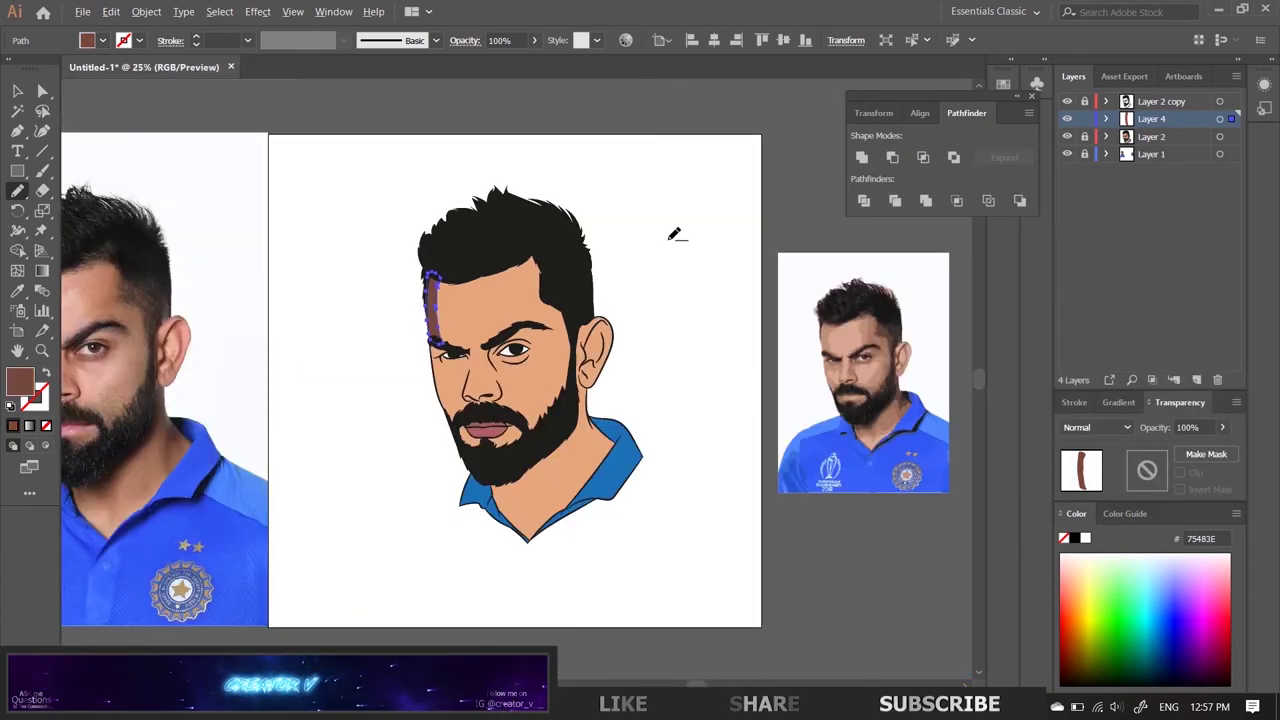
{"action": "scroll", "coordinate": [674, 234], "scroll_direction": "down", "scroll_amount": 1}
{"action": "scroll", "coordinate": [375, 283], "scroll_direction": "up", "scroll_amount": 1}
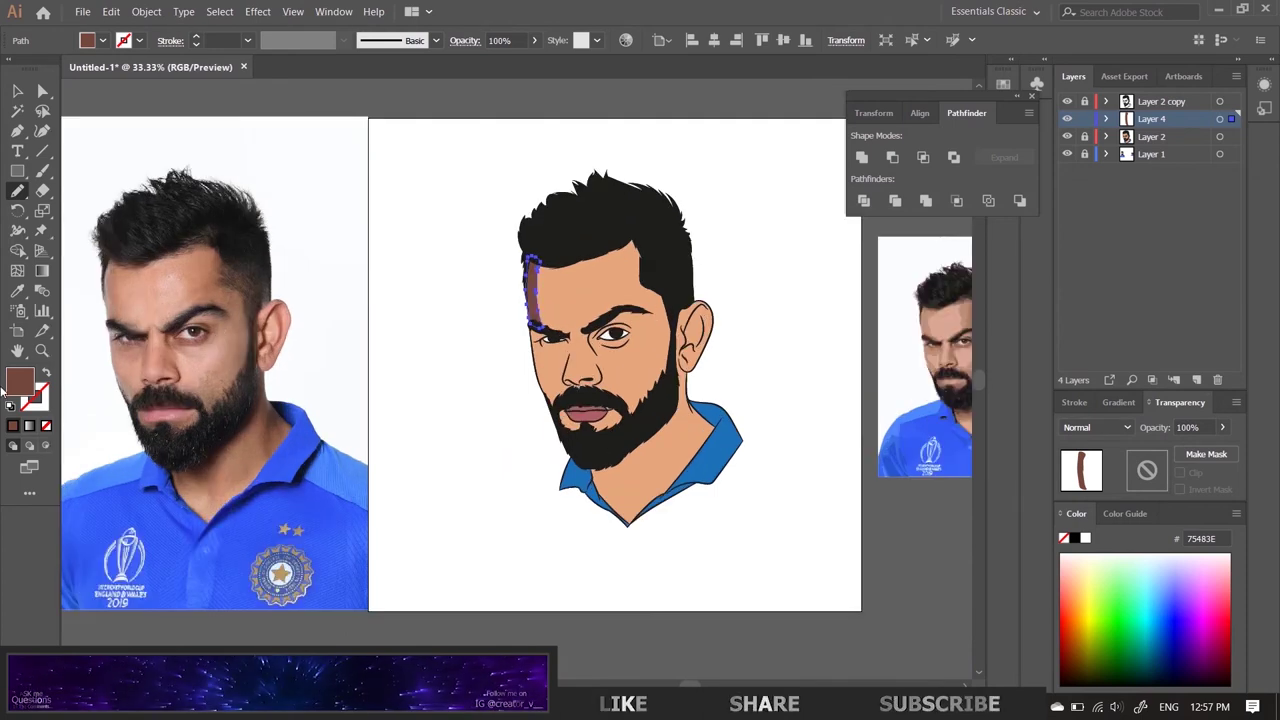
{"action": "double_click", "coordinate": [22, 386]}
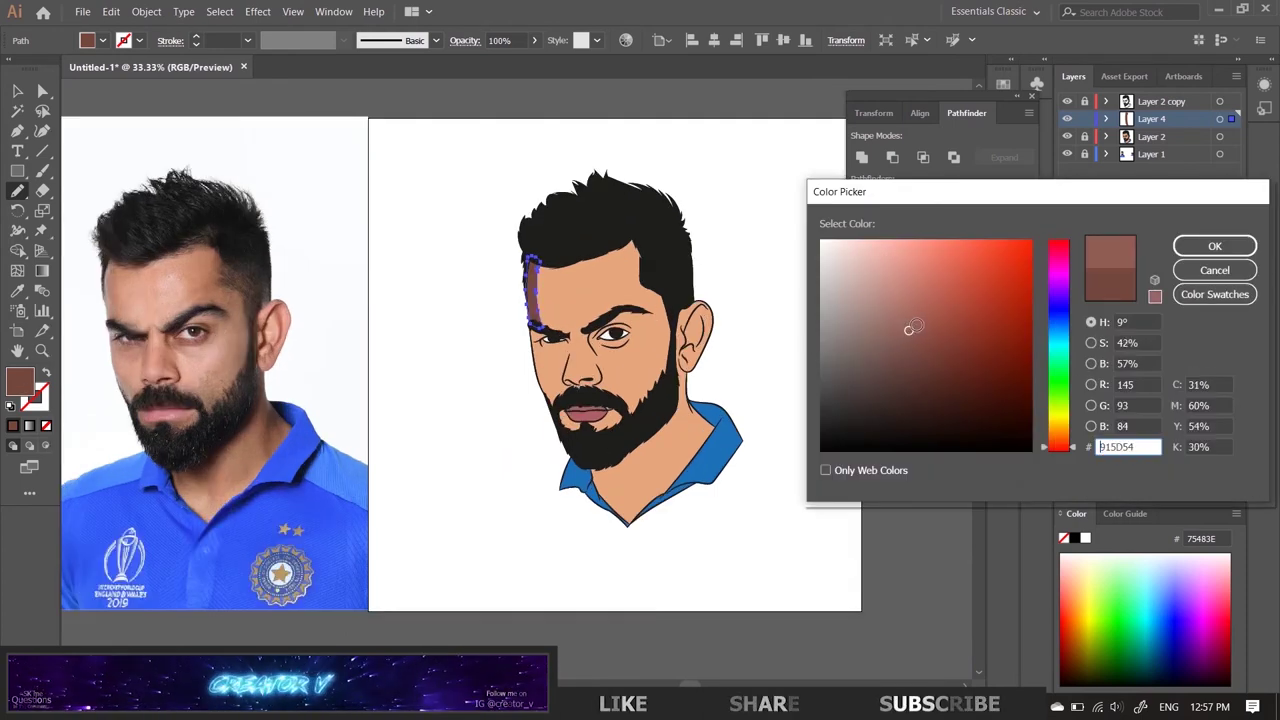
{"action": "key", "text": "Return"}
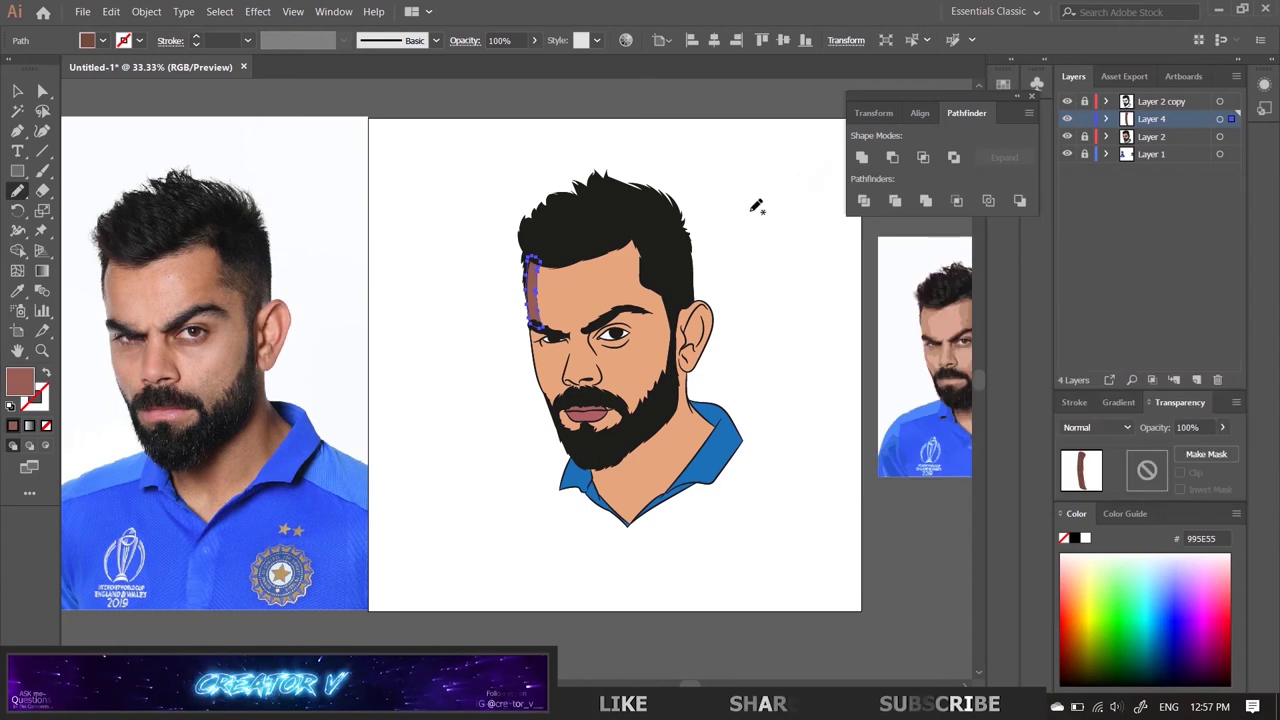
{"action": "left_click_drag", "start_coordinate": [702, 201], "coordinate": [734, 214]}
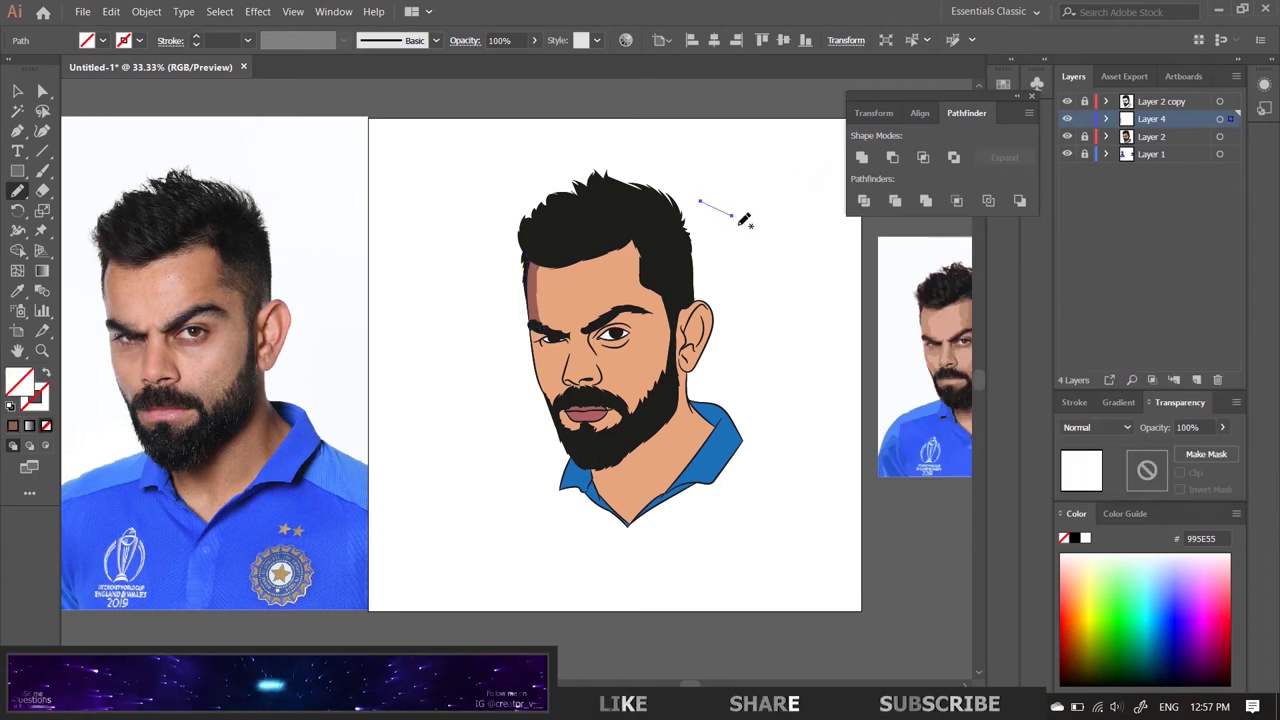
{"action": "key", "text": "ctrl+z"}
Step: Draw brown 995E55 shadow shapes around the eyebrow from the eye corners
{"action": "scroll", "coordinate": [521, 371], "scroll_direction": "up", "scroll_amount": 2}
{"action": "scroll", "coordinate": [470, 310], "scroll_direction": "up", "scroll_amount": 2}
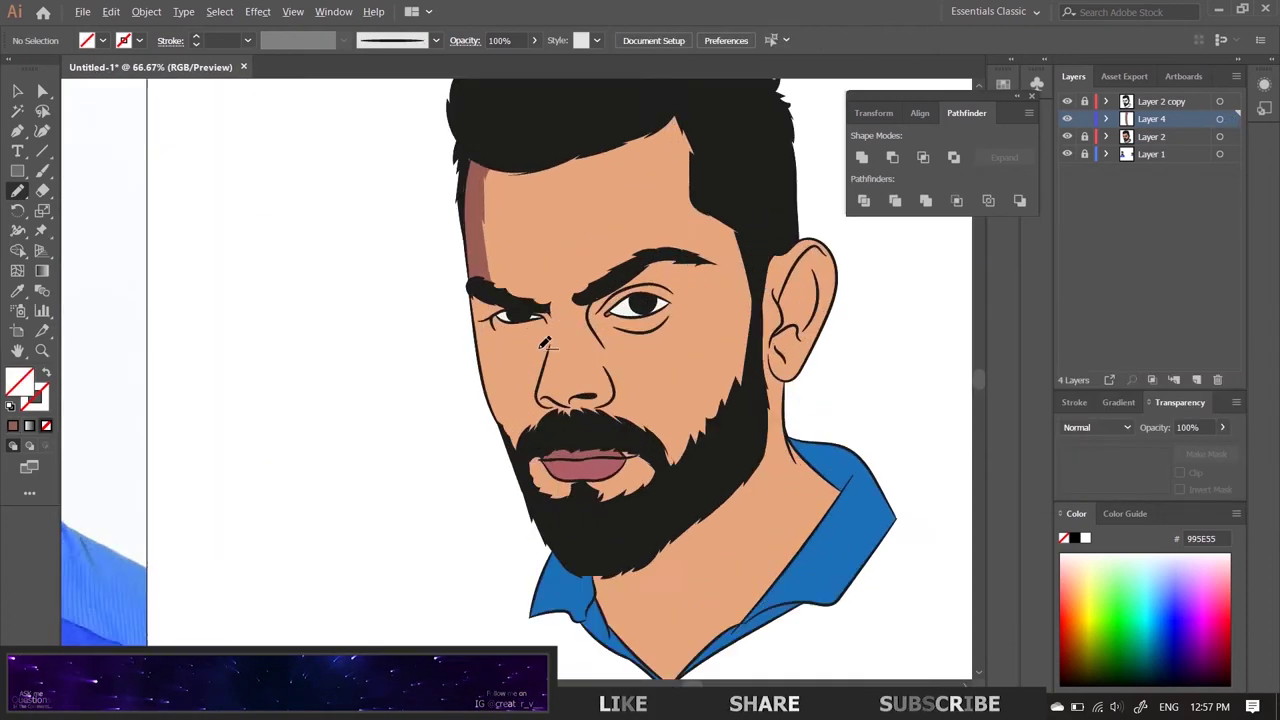
{"action": "scroll", "coordinate": [416, 250], "scroll_direction": "up", "scroll_amount": 1}
{"action": "left_click_drag", "start_coordinate": [401, 237], "coordinate": [558, 234]}
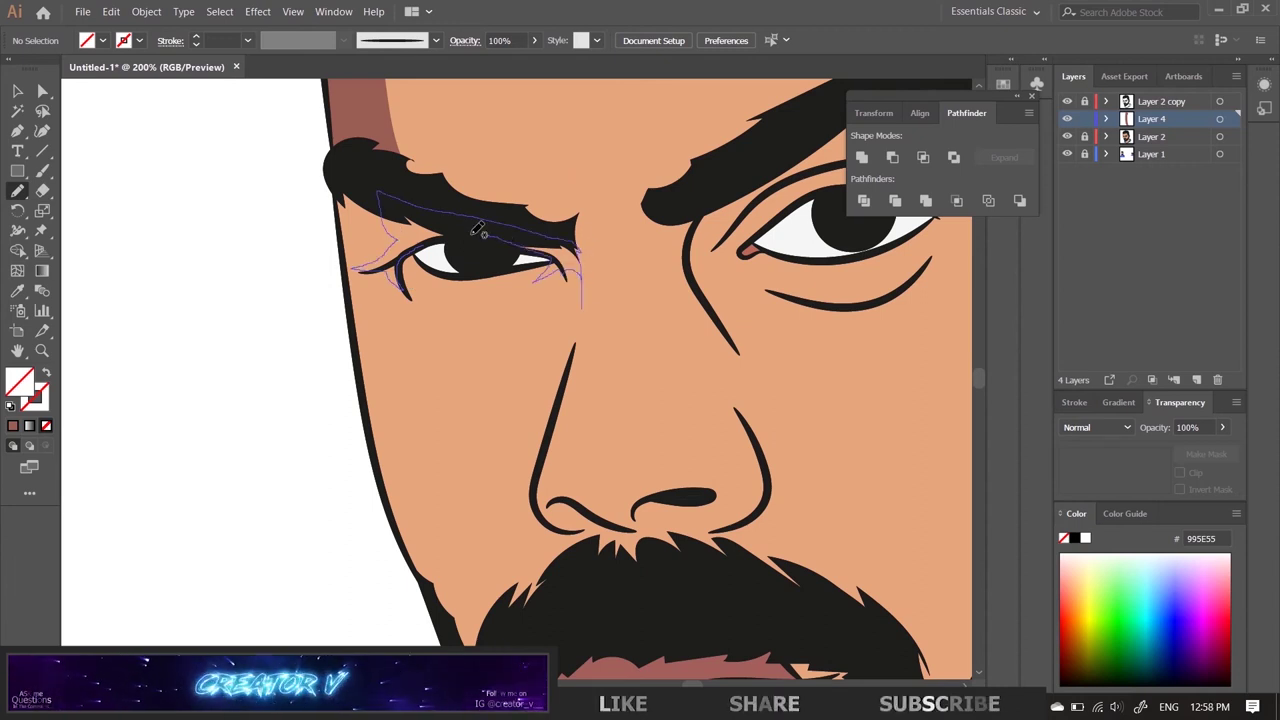
{"action": "left_click_drag", "start_coordinate": [537, 278], "coordinate": [430, 240]}
{"action": "scroll", "coordinate": [249, 351], "scroll_direction": "down", "scroll_amount": 2}
{"action": "key", "text": "ctrl+shift+a"}
{"action": "scroll", "coordinate": [274, 355], "scroll_direction": "down", "scroll_amount": 2}
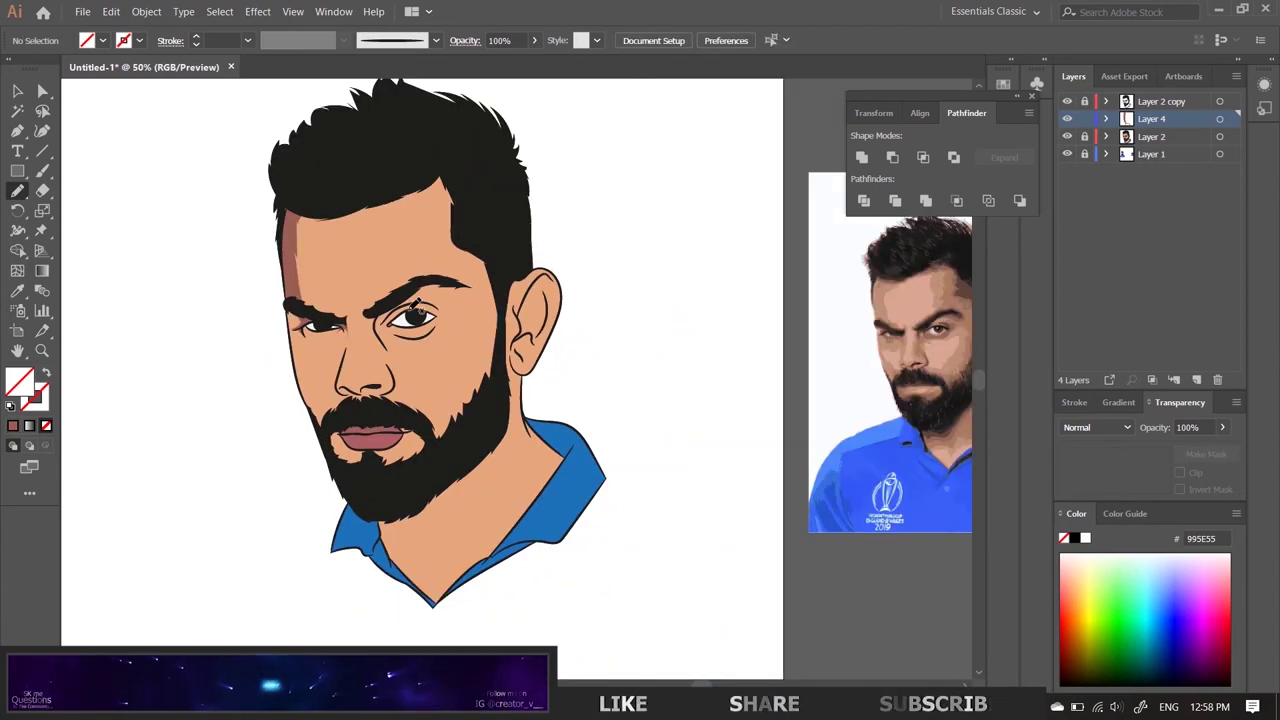
{"action": "scroll", "coordinate": [390, 355], "scroll_direction": "up", "scroll_amount": 3}
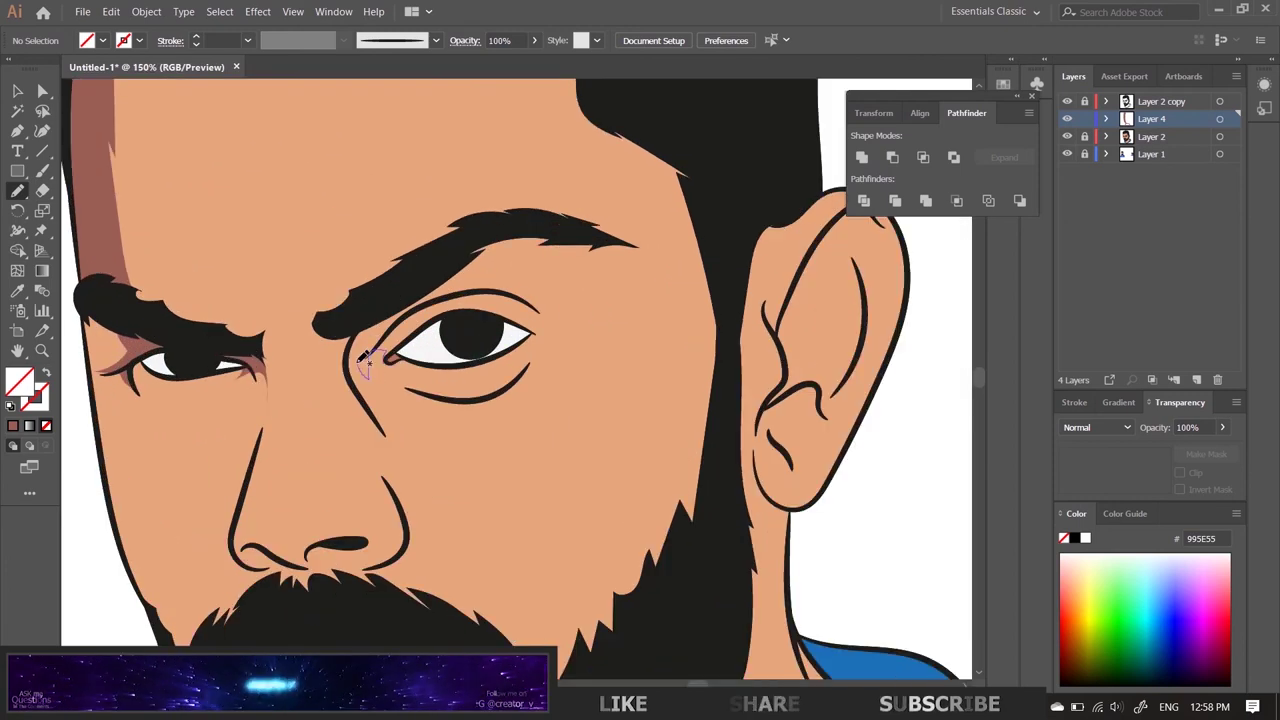
{"action": "left_click_drag", "start_coordinate": [348, 346], "coordinate": [440, 318]}
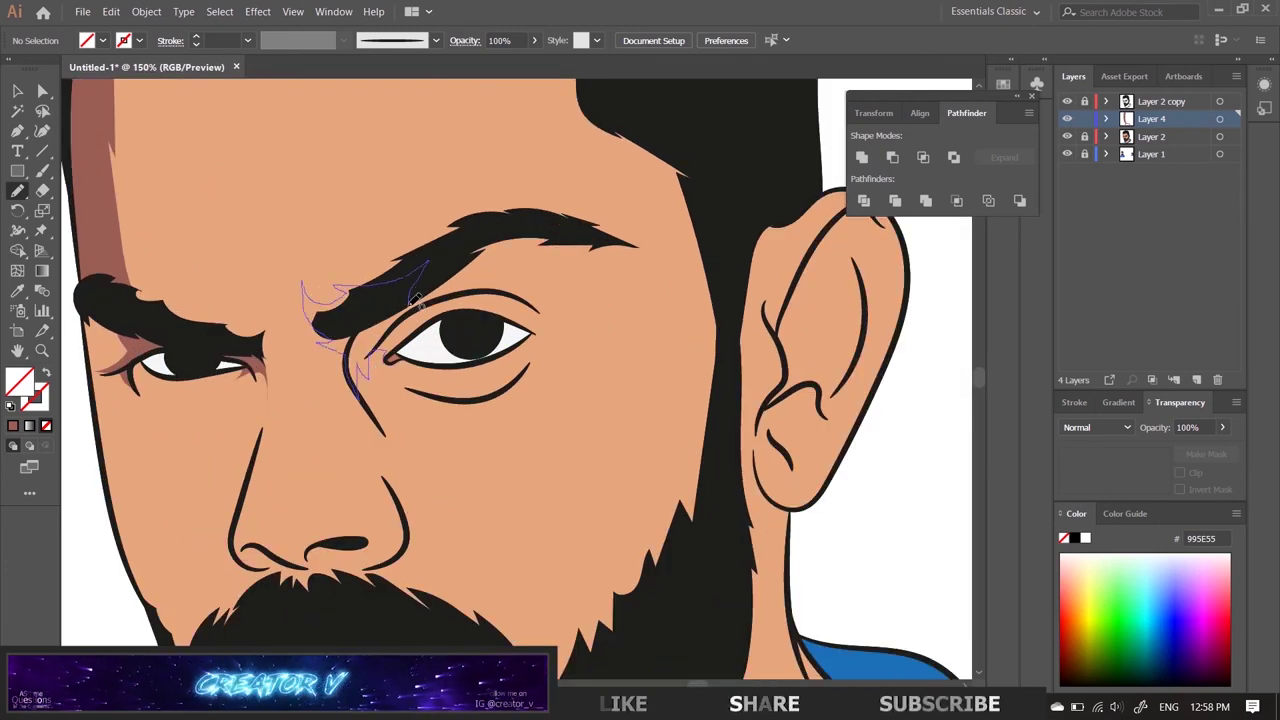
{"action": "left_click_drag", "start_coordinate": [390, 360], "coordinate": [388, 362]}
{"action": "key", "text": "shift+x"}
Step: Add shading along the upper eyelid and down the temple
{"action": "scroll", "coordinate": [390, 360], "scroll_direction": "down", "scroll_amount": 3}
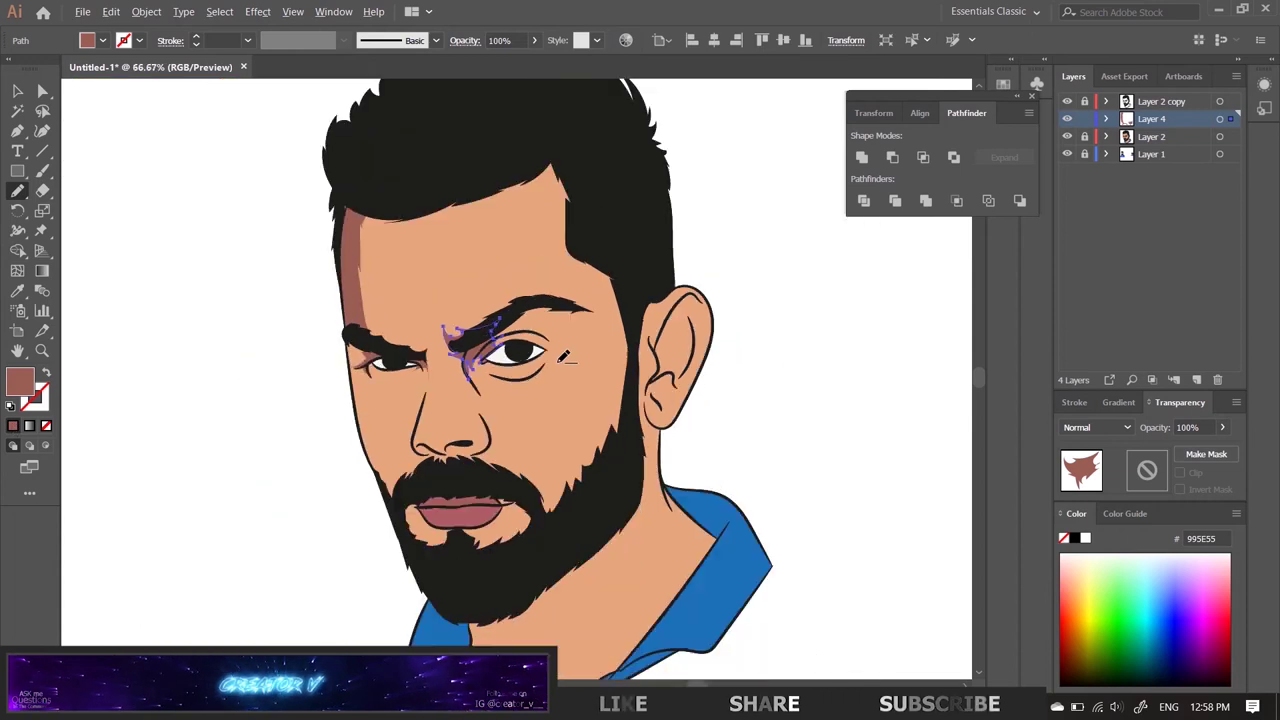
{"action": "scroll", "coordinate": [560, 360], "scroll_direction": "down", "scroll_amount": 2}
{"action": "scroll", "coordinate": [920, 365], "scroll_direction": "up", "scroll_amount": 3}
{"action": "scroll", "coordinate": [920, 365], "scroll_direction": "down", "scroll_amount": 1}
{"action": "scroll", "coordinate": [378, 348], "scroll_direction": "up", "scroll_amount": 3}
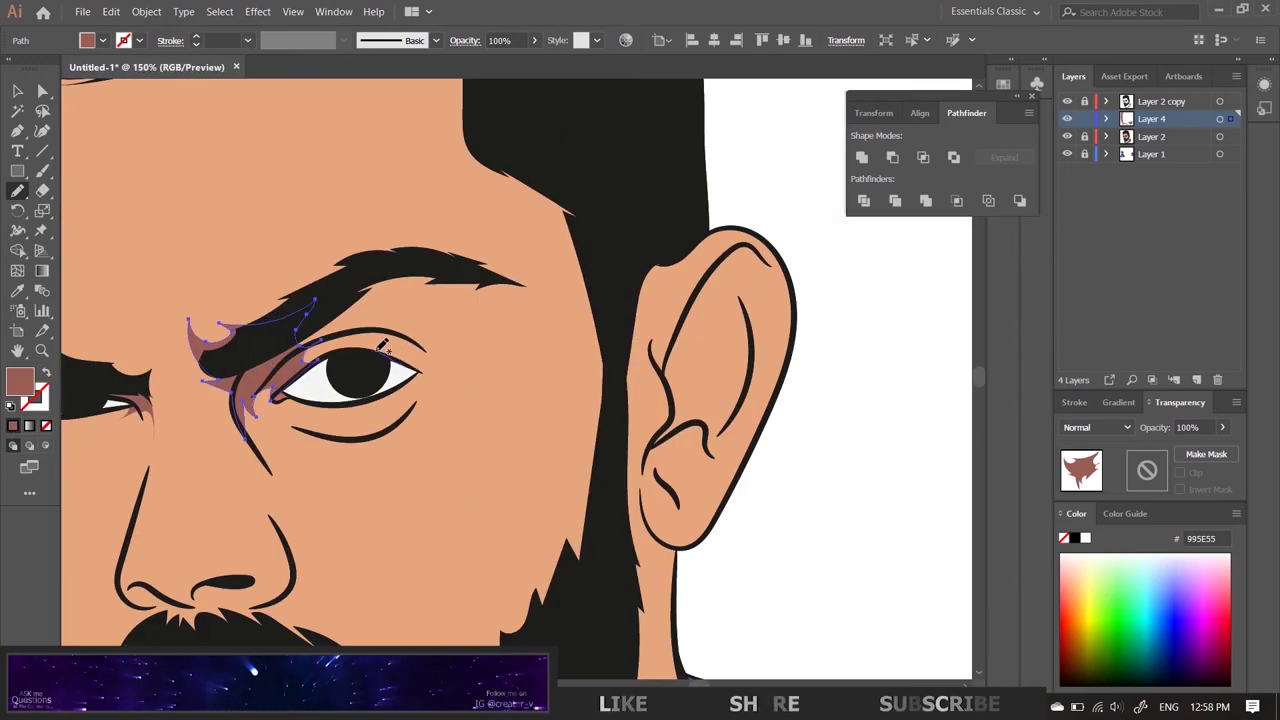
{"action": "left_click_drag", "start_coordinate": [421, 362], "coordinate": [423, 365]}
{"action": "scroll", "coordinate": [609, 374], "scroll_direction": "down", "scroll_amount": 1}
{"action": "scroll", "coordinate": [609, 374], "scroll_direction": "down", "scroll_amount": 2}
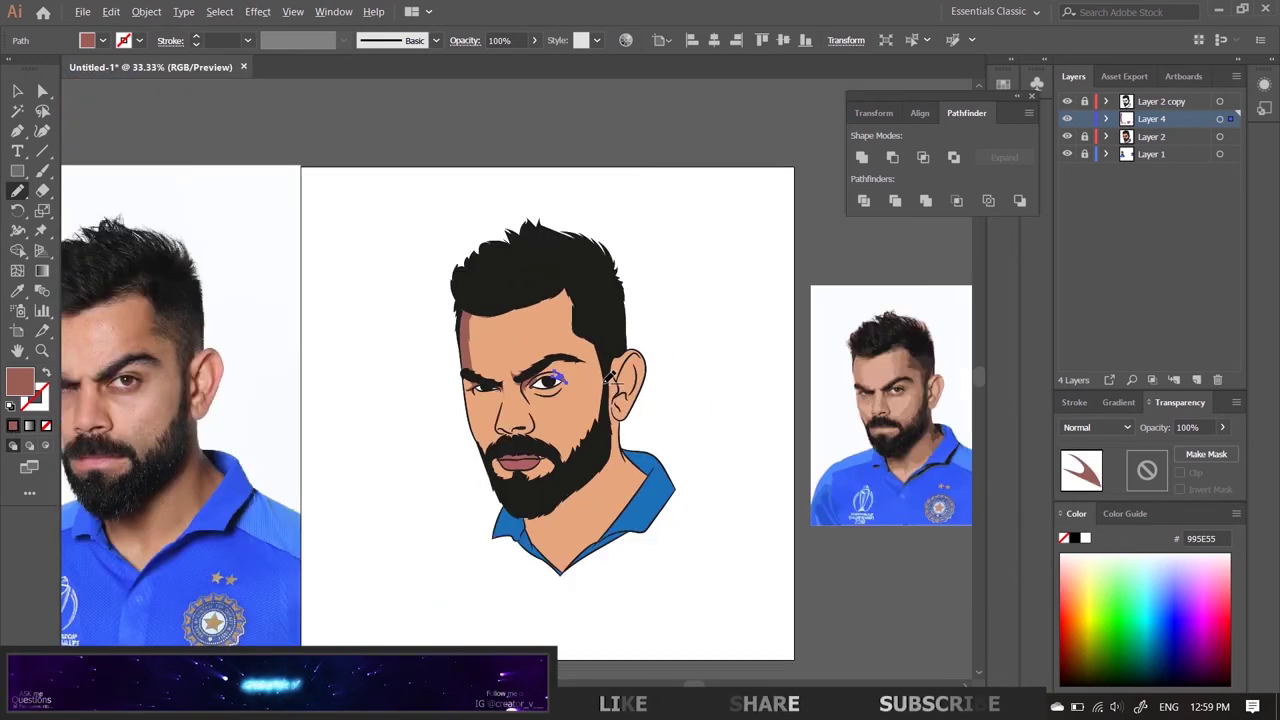
{"action": "scroll", "coordinate": [666, 410], "scroll_direction": "up", "scroll_amount": 1}
{"action": "scroll", "coordinate": [666, 410], "scroll_direction": "down", "scroll_amount": 1}
{"action": "scroll", "coordinate": [588, 278], "scroll_direction": "up", "scroll_amount": 2}
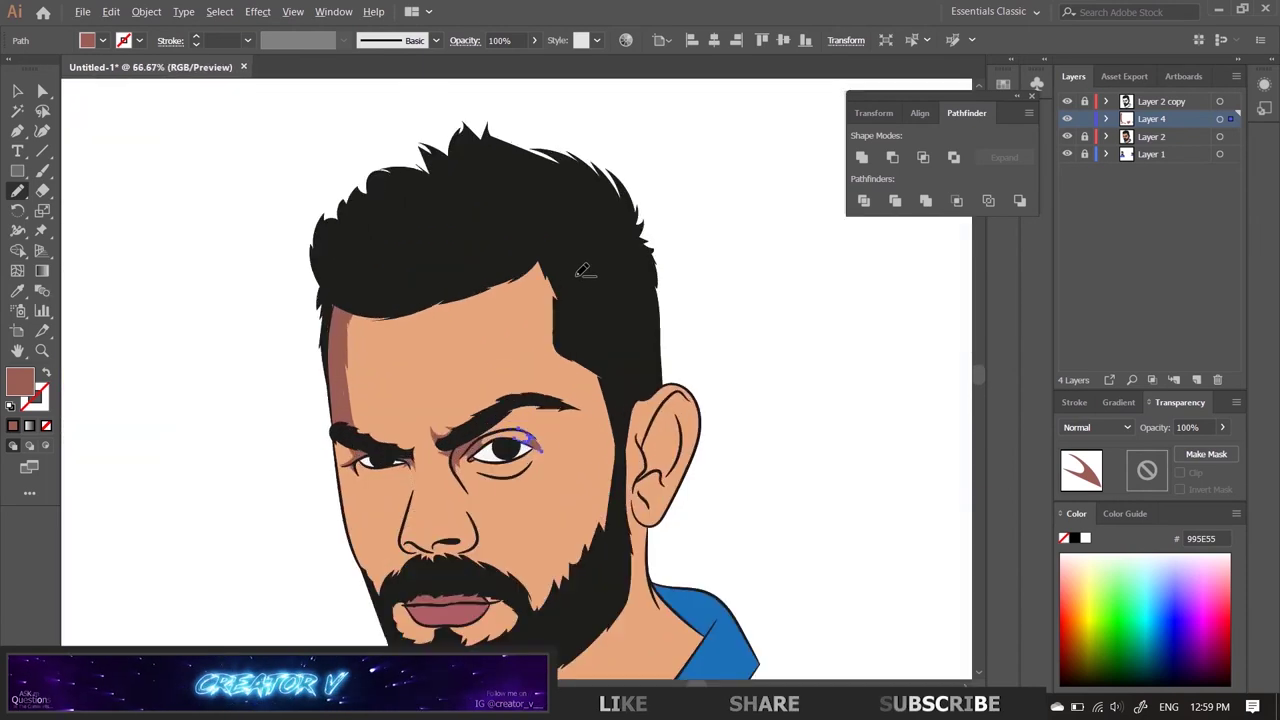
{"action": "scroll", "coordinate": [560, 268], "scroll_direction": "up", "scroll_amount": 1}
{"action": "left_click_drag", "start_coordinate": [566, 414], "coordinate": [590, 428]}
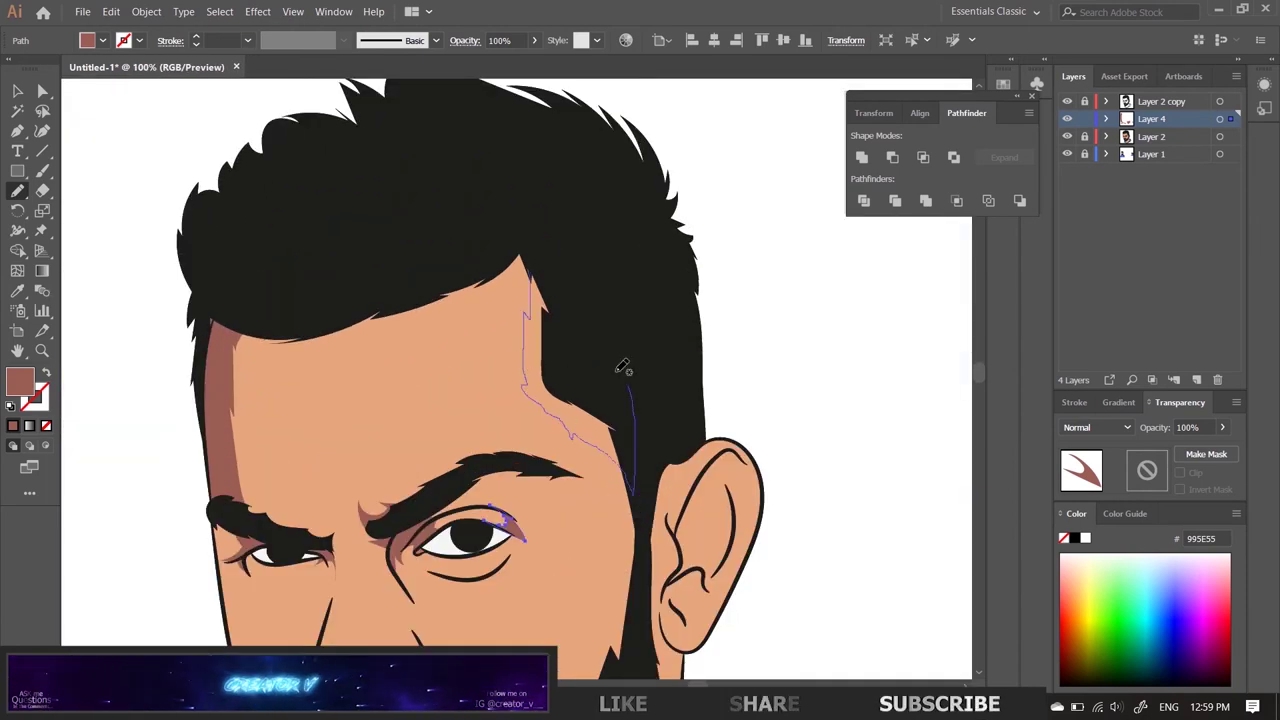
{"action": "scroll", "coordinate": [578, 432], "scroll_direction": "down", "scroll_amount": 3}
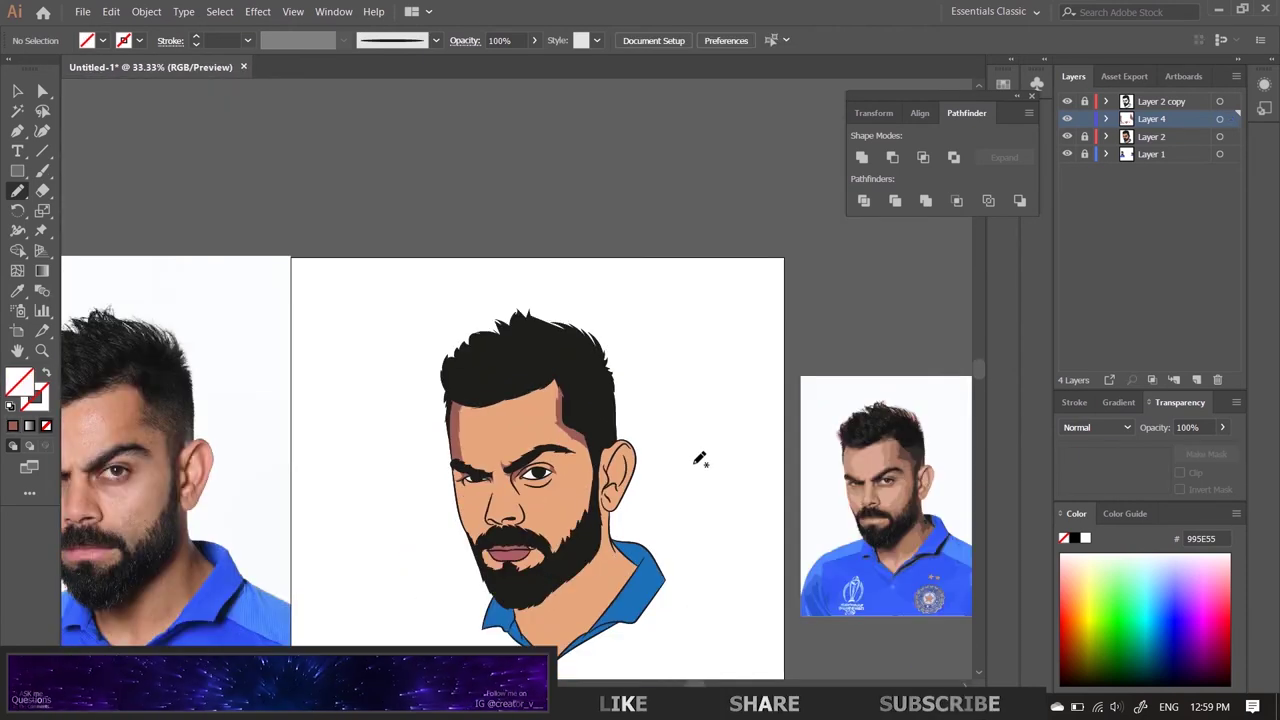
Step: Extend the hair down the temple and trace shading along the face side and jaw
{"action": "scroll", "coordinate": [590, 434], "scroll_direction": "up", "scroll_amount": 2}
{"action": "left_click_drag", "start_coordinate": [518, 335], "coordinate": [526, 372]}
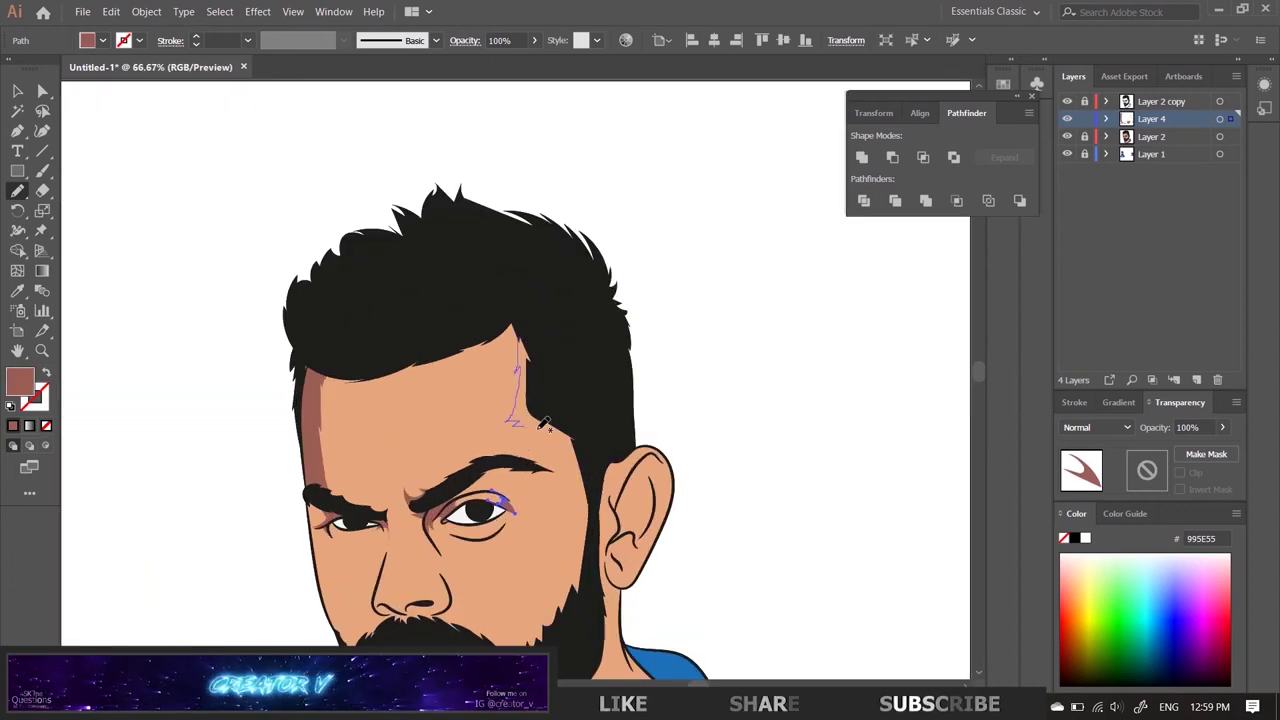
{"action": "left_click_drag", "start_coordinate": [543, 425], "coordinate": [522, 333]}
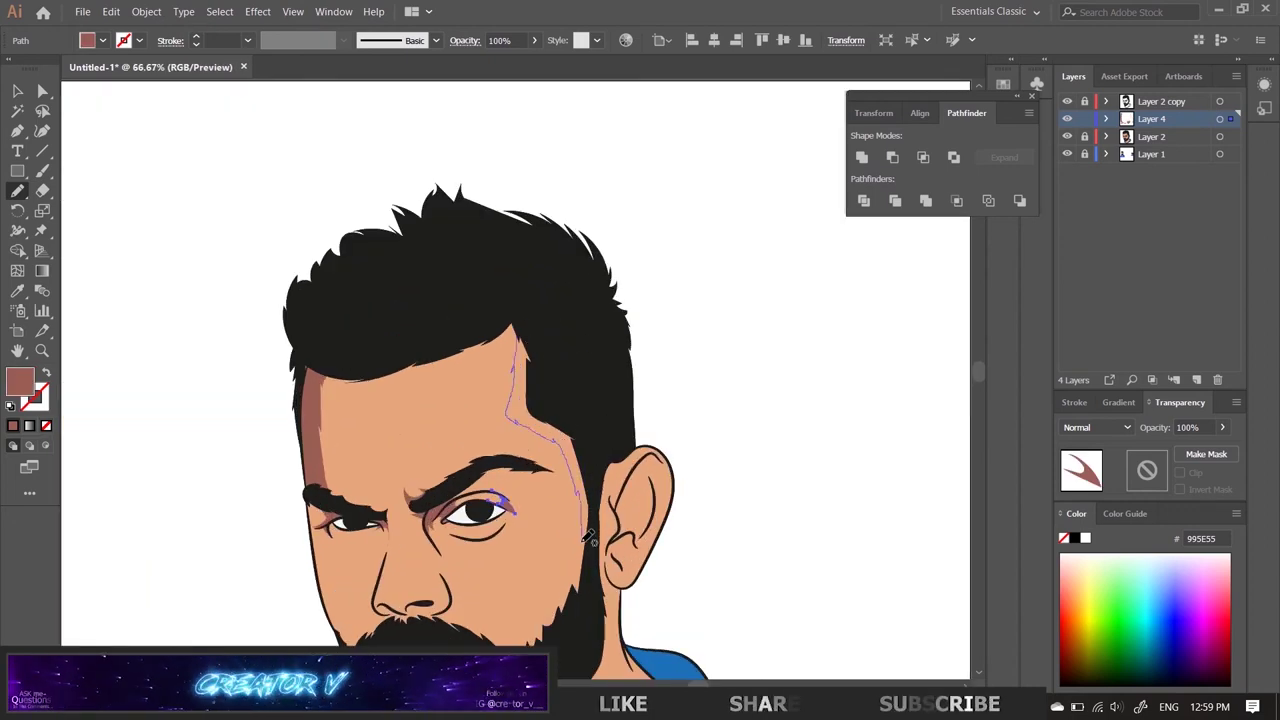
{"action": "left_click_drag", "start_coordinate": [560, 432], "coordinate": [520, 330]}
{"action": "scroll", "coordinate": [650, 402], "scroll_direction": "down", "scroll_amount": 4}
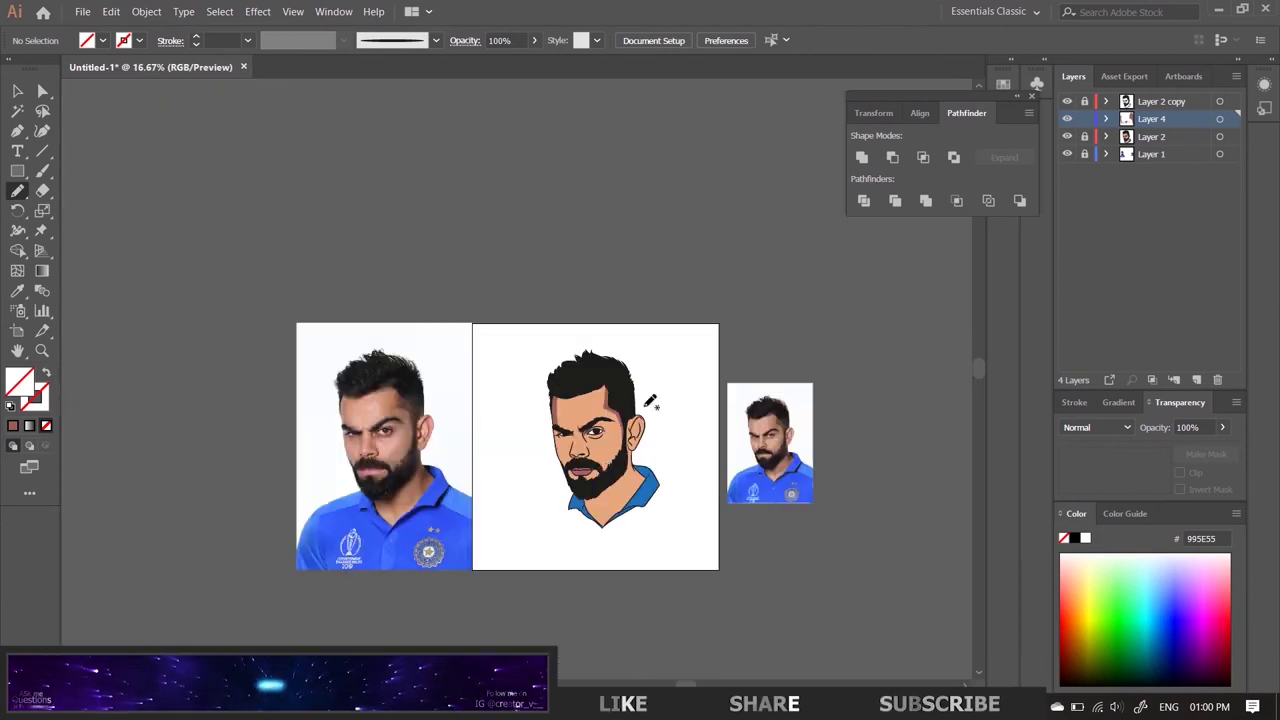
{"action": "scroll", "coordinate": [609, 475], "scroll_direction": "up", "scroll_amount": 3}
{"action": "scroll", "coordinate": [609, 475], "scroll_direction": "up", "scroll_amount": 1}
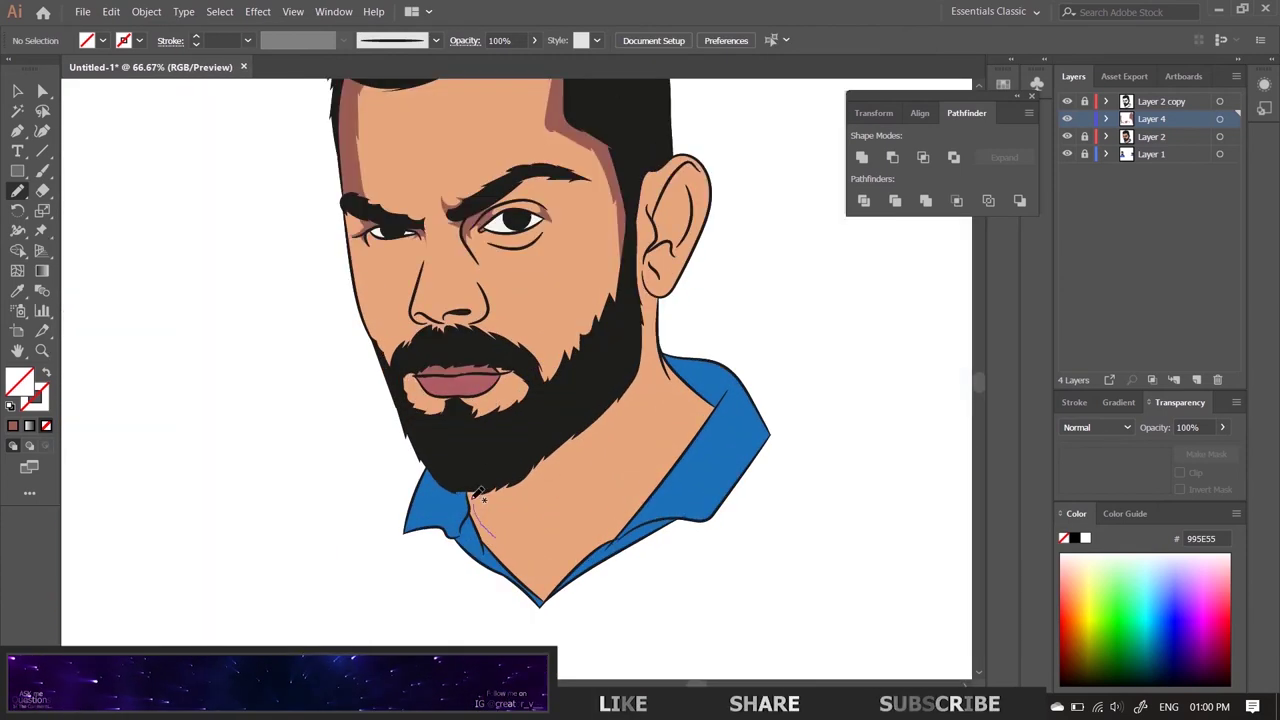
{"action": "left_click_drag", "start_coordinate": [493, 537], "coordinate": [615, 375]}
{"action": "scroll", "coordinate": [615, 375], "scroll_direction": "down", "scroll_amount": 1}
{"action": "scroll", "coordinate": [615, 375], "scroll_direction": "down", "scroll_amount": 1}
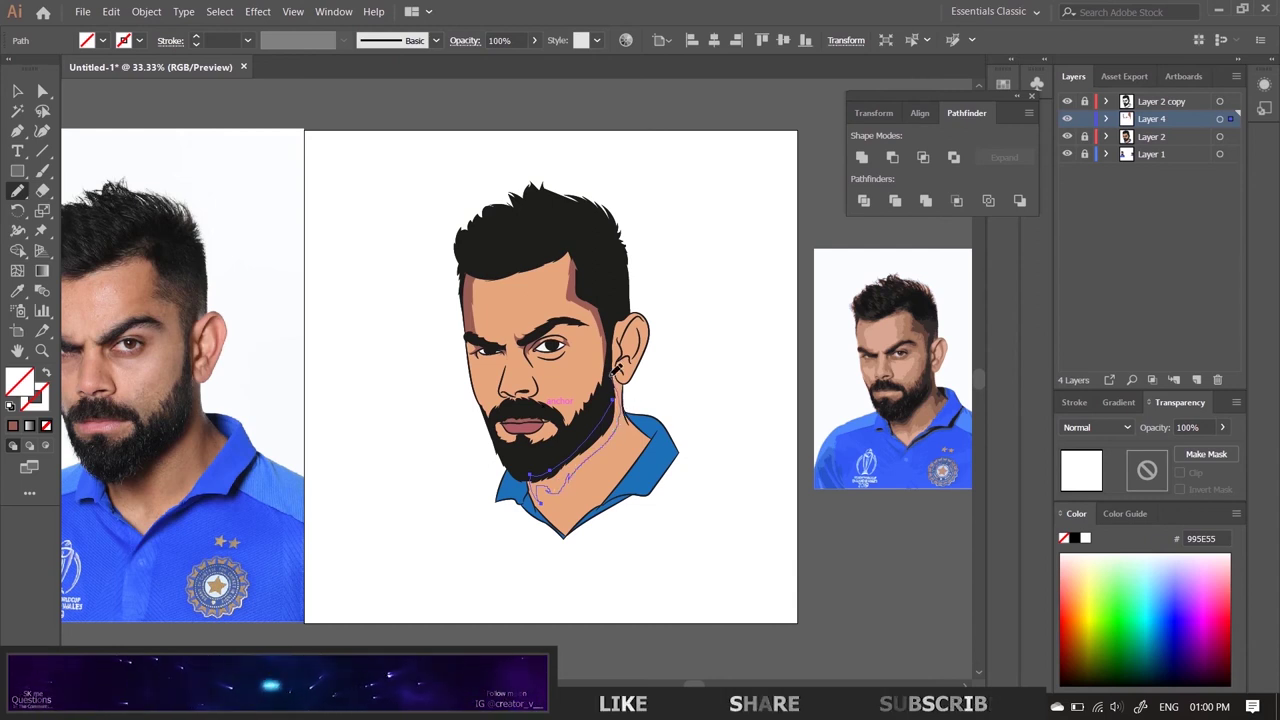
{"action": "left_click", "coordinate": [371, 514], "text": "ctrl"}
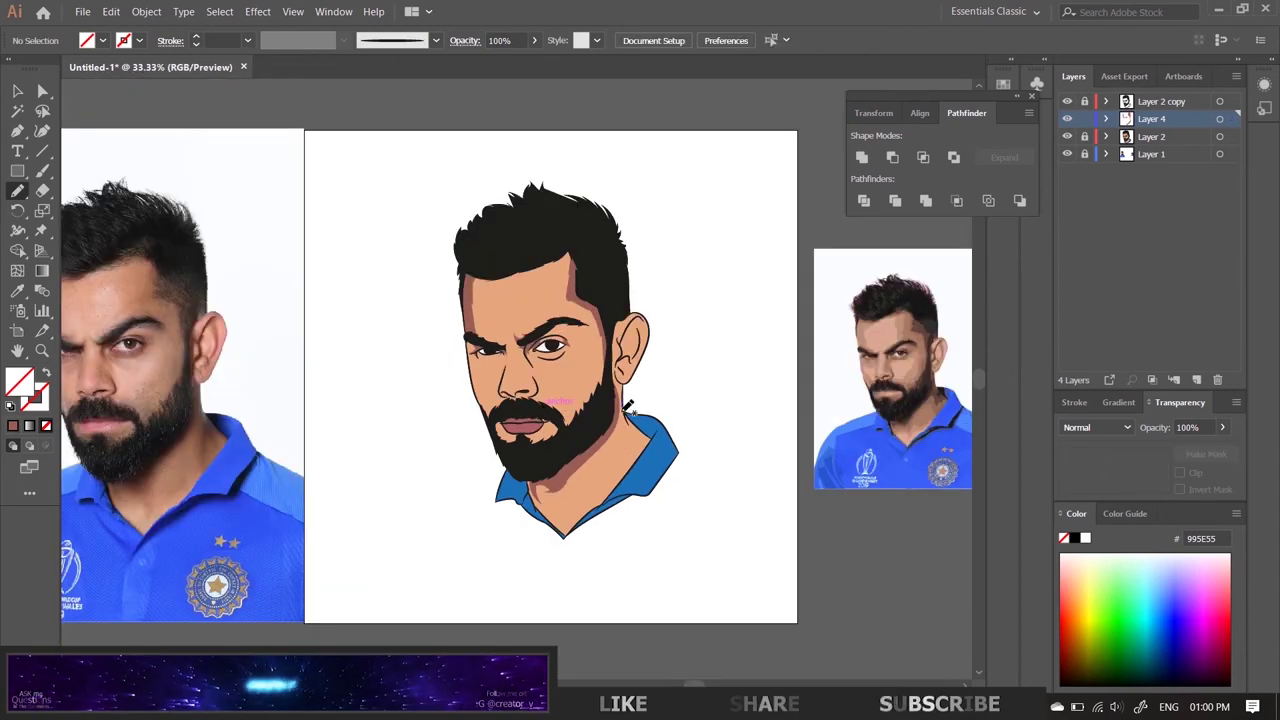
Step: Draw a spiky brown 995E55 neck shadow above the collar
{"action": "left_click_drag", "start_coordinate": [633, 448], "coordinate": [629, 399]}
{"action": "scroll", "coordinate": [717, 434], "scroll_direction": "up", "scroll_amount": 3}
{"action": "key", "text": "comma"}
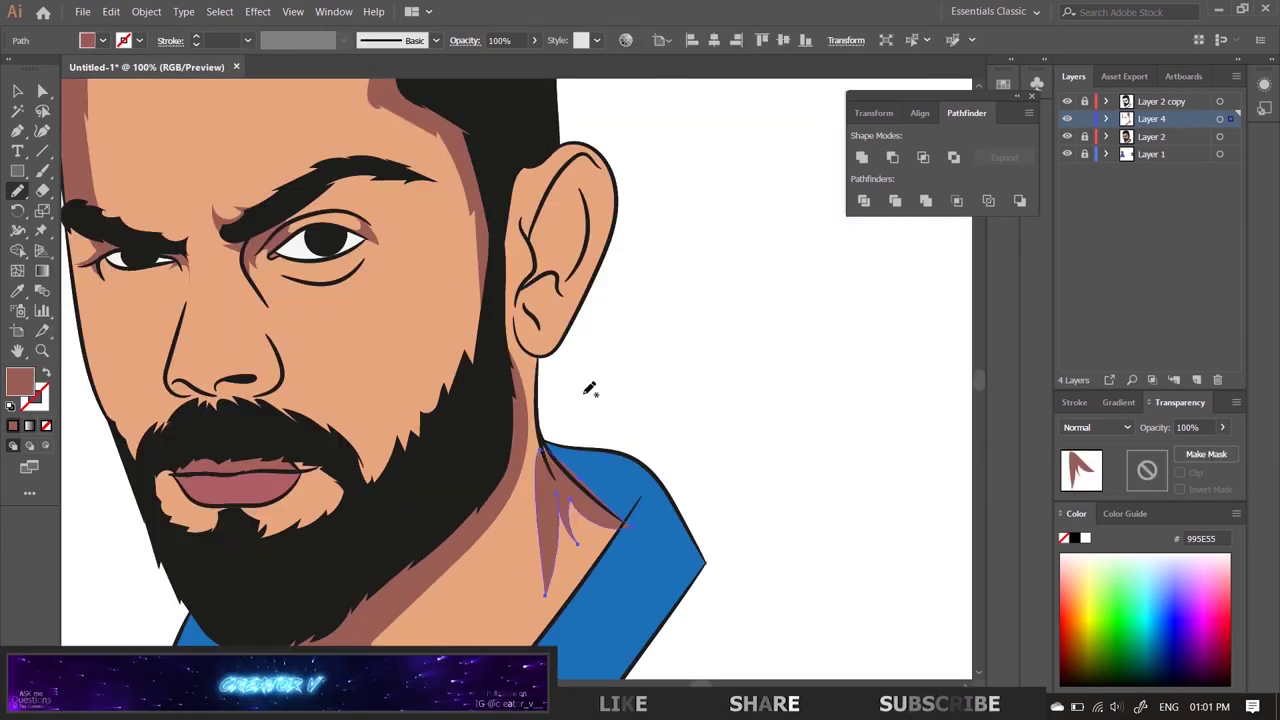
{"action": "left_click_drag", "start_coordinate": [543, 476], "coordinate": [557, 499]}
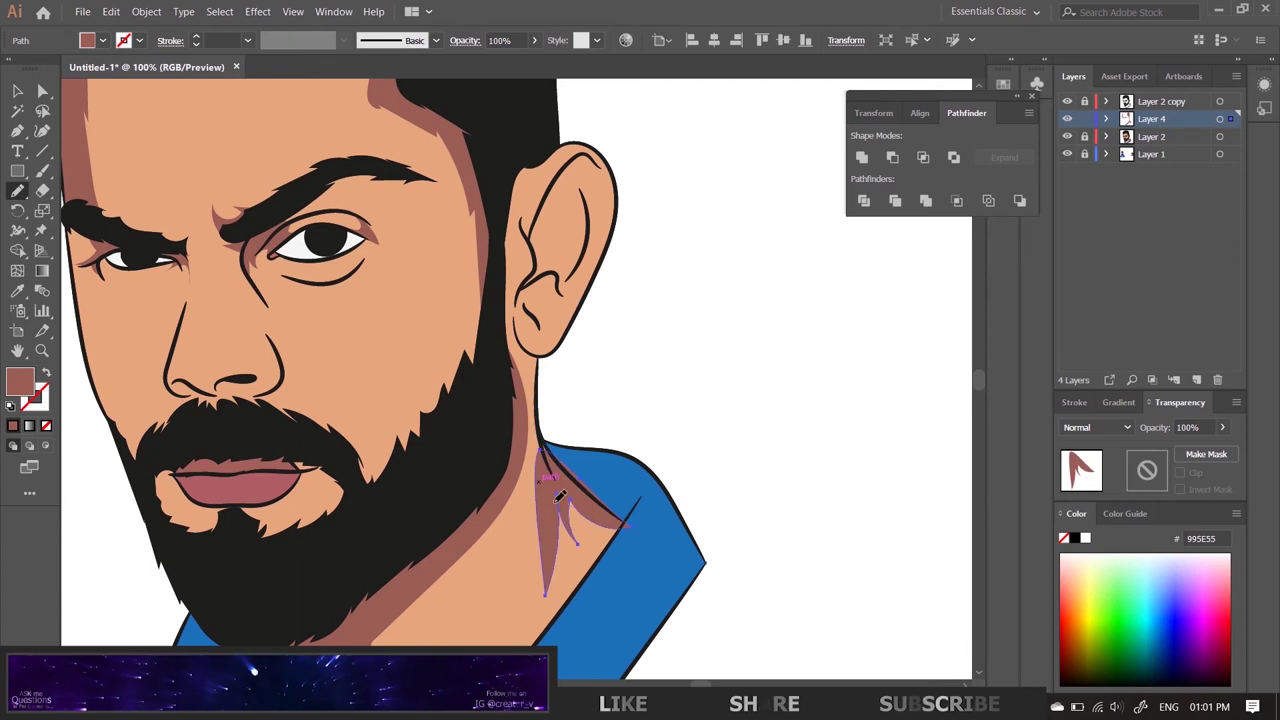
{"action": "scroll", "coordinate": [548, 472], "scroll_direction": "down", "scroll_amount": 3}
{"action": "scroll", "coordinate": [574, 305], "scroll_direction": "up", "scroll_amount": 2}
{"action": "scroll", "coordinate": [442, 578], "scroll_direction": "up", "scroll_amount": 2}
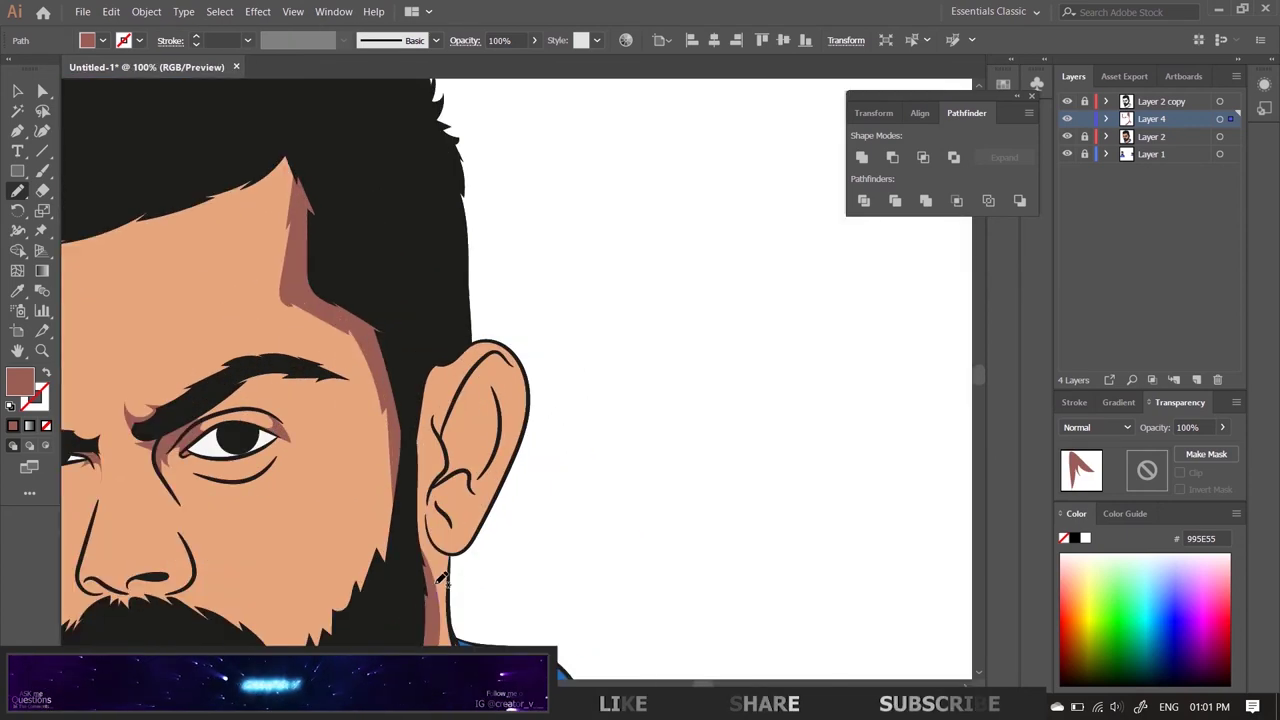
Step: Add a brown shadow running from behind the ear down to the jaw
{"action": "left_click_drag", "start_coordinate": [406, 412], "coordinate": [422, 578]}
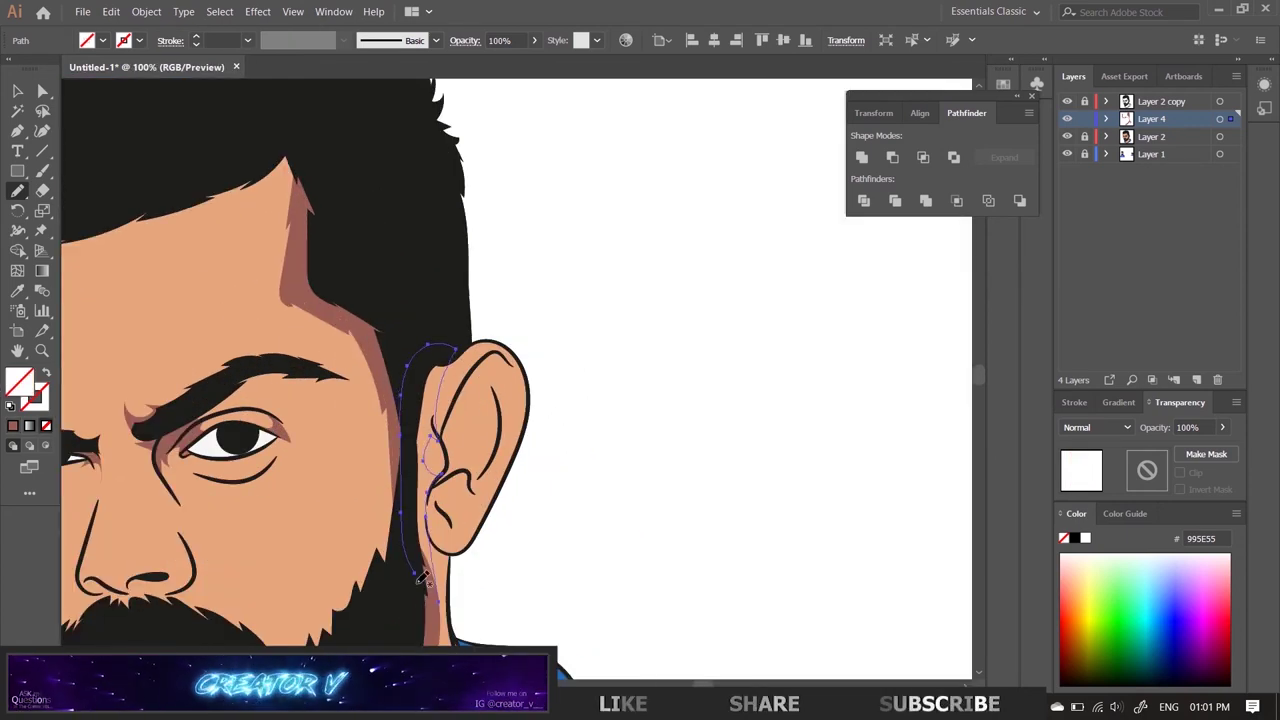
{"action": "left_click", "coordinate": [13, 426]}
{"action": "scroll", "coordinate": [487, 405], "scroll_direction": "down", "scroll_amount": 5}
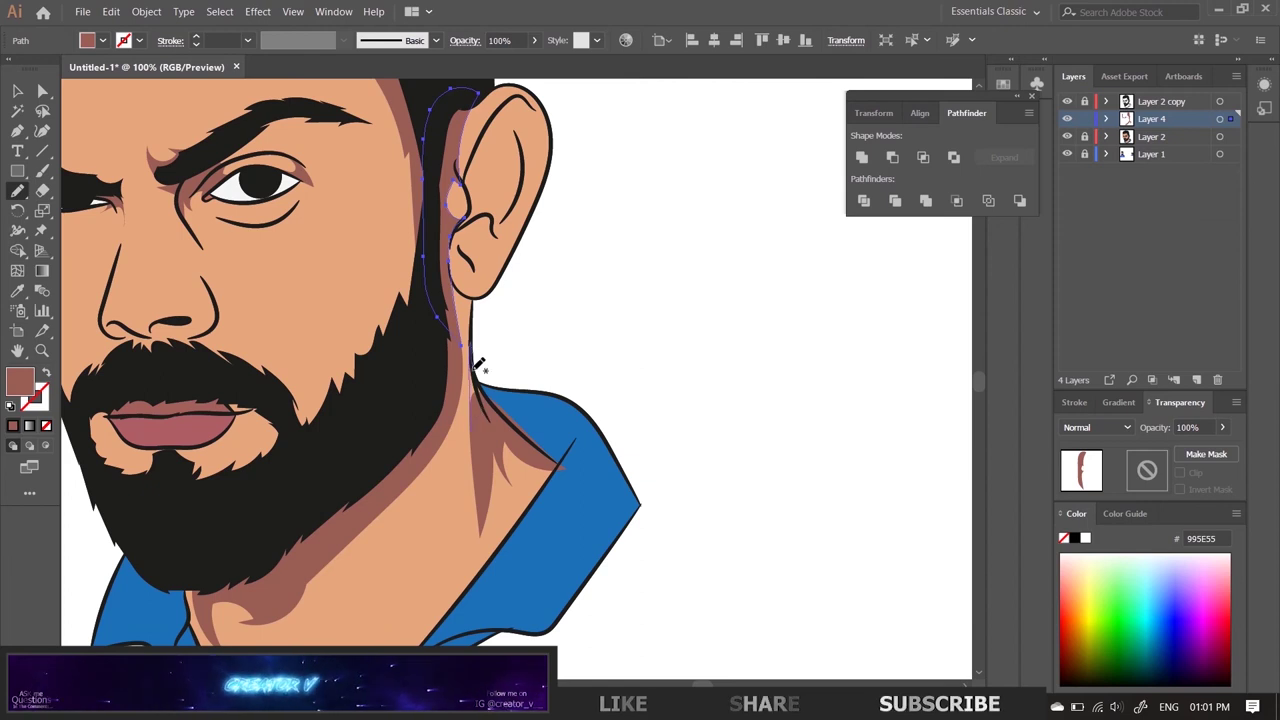
{"action": "scroll", "coordinate": [643, 386], "scroll_direction": "down", "scroll_amount": 3}
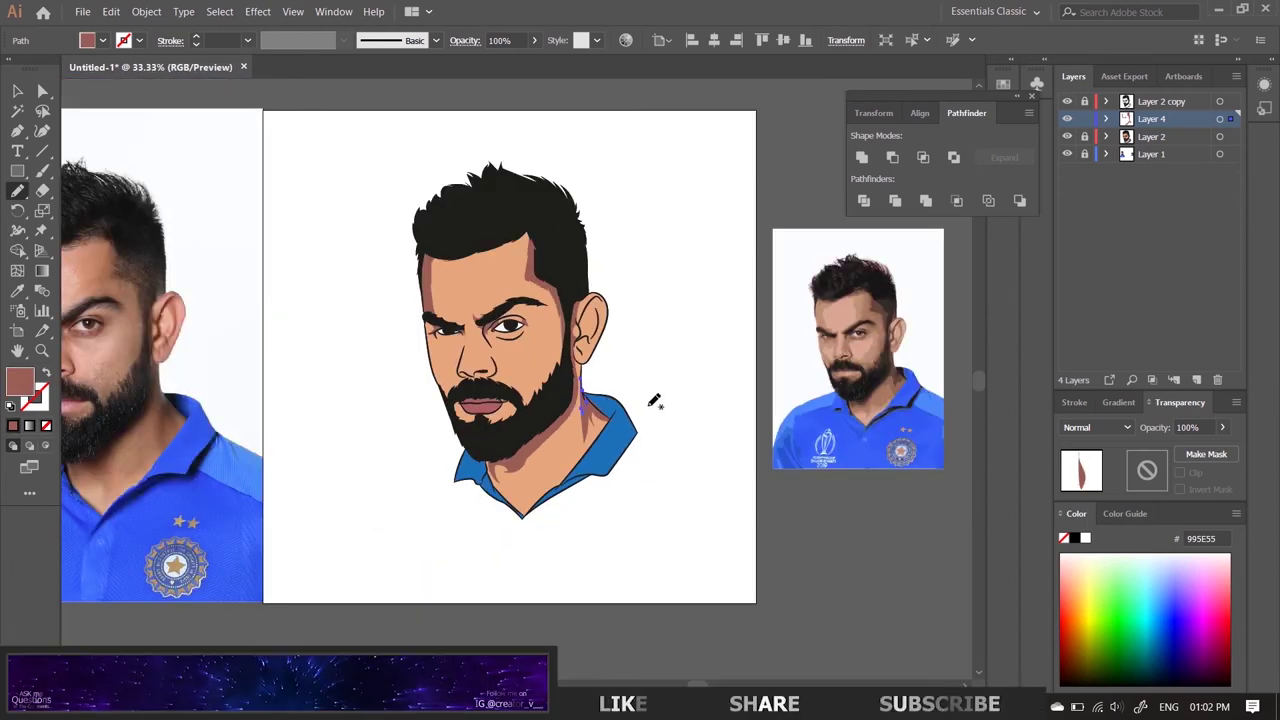
{"action": "scroll", "coordinate": [659, 382], "scroll_direction": "up", "scroll_amount": 3}
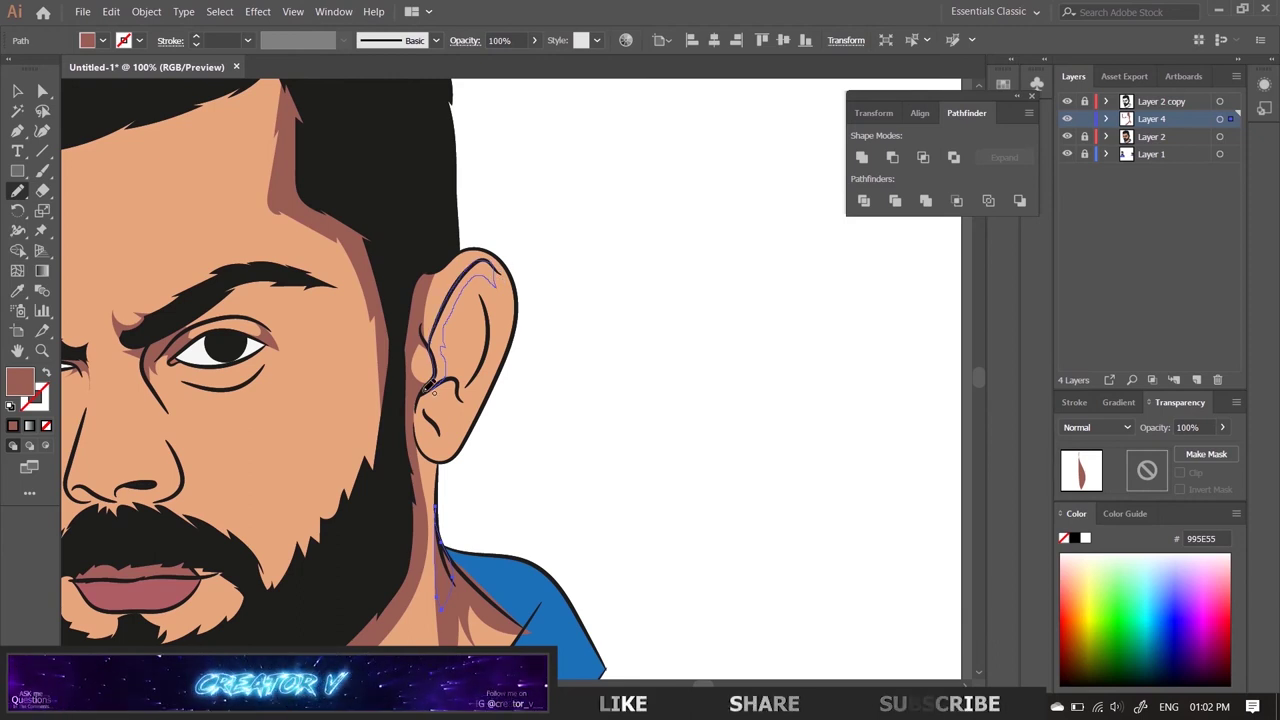
Step: Draw shading strokes inside the ear
{"action": "left_click_drag", "start_coordinate": [428, 386], "coordinate": [430, 388]}
{"action": "scroll", "coordinate": [525, 423], "scroll_direction": "down", "scroll_amount": 3}
{"action": "scroll", "coordinate": [557, 423], "scroll_direction": "up", "scroll_amount": 3}
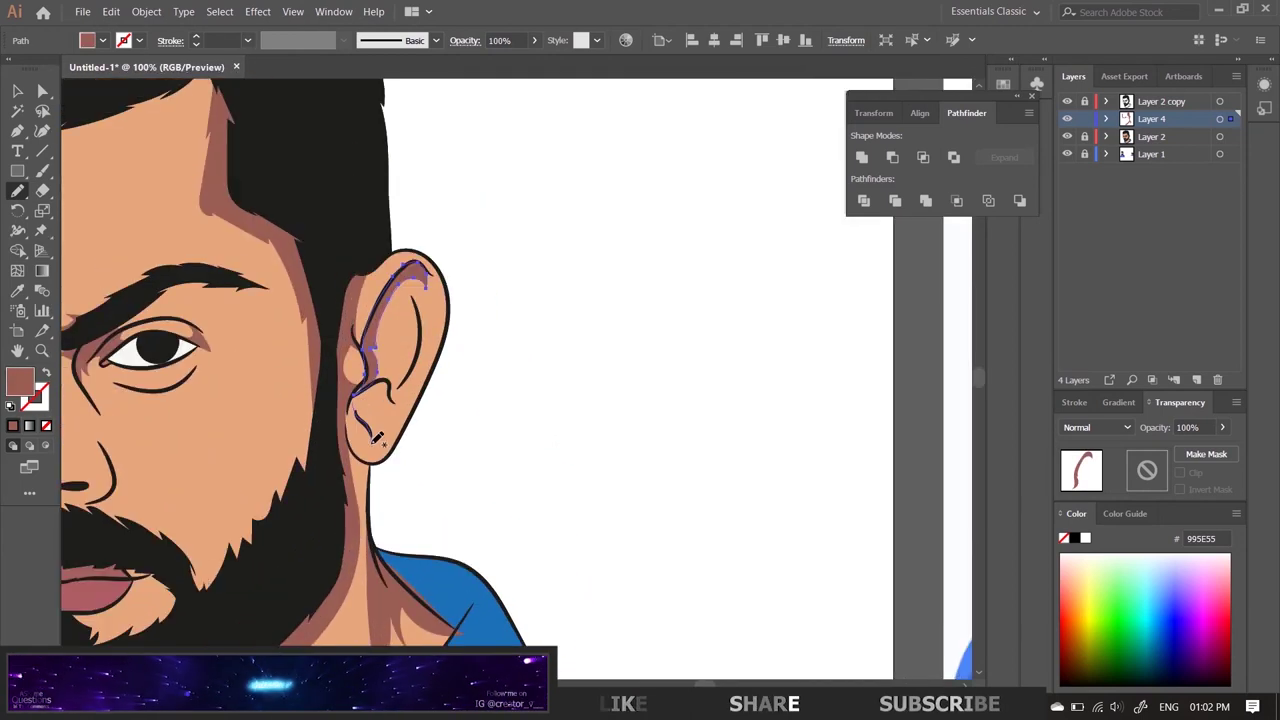
{"action": "left_click_drag", "start_coordinate": [369, 428], "coordinate": [372, 432]}
{"action": "scroll", "coordinate": [594, 409], "scroll_direction": "down", "scroll_amount": 3}
{"action": "scroll", "coordinate": [505, 380], "scroll_direction": "up", "scroll_amount": 2}
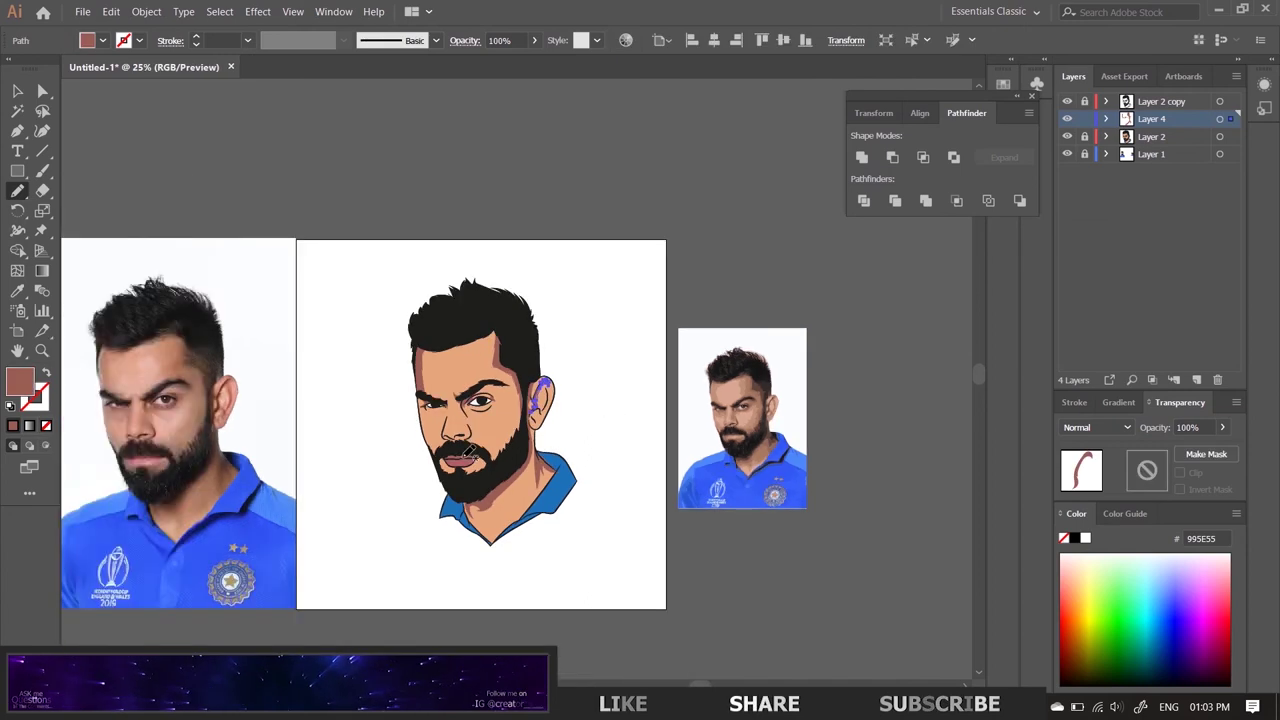
{"action": "scroll", "coordinate": [519, 372], "scroll_direction": "up", "scroll_amount": 2}
Step: Add small shading shapes beside the nose, below the lips, along the left jaw and lip
{"action": "left_click_drag", "start_coordinate": [520, 362], "coordinate": [522, 365]}
{"action": "scroll", "coordinate": [522, 365], "scroll_direction": "down", "scroll_amount": 4}
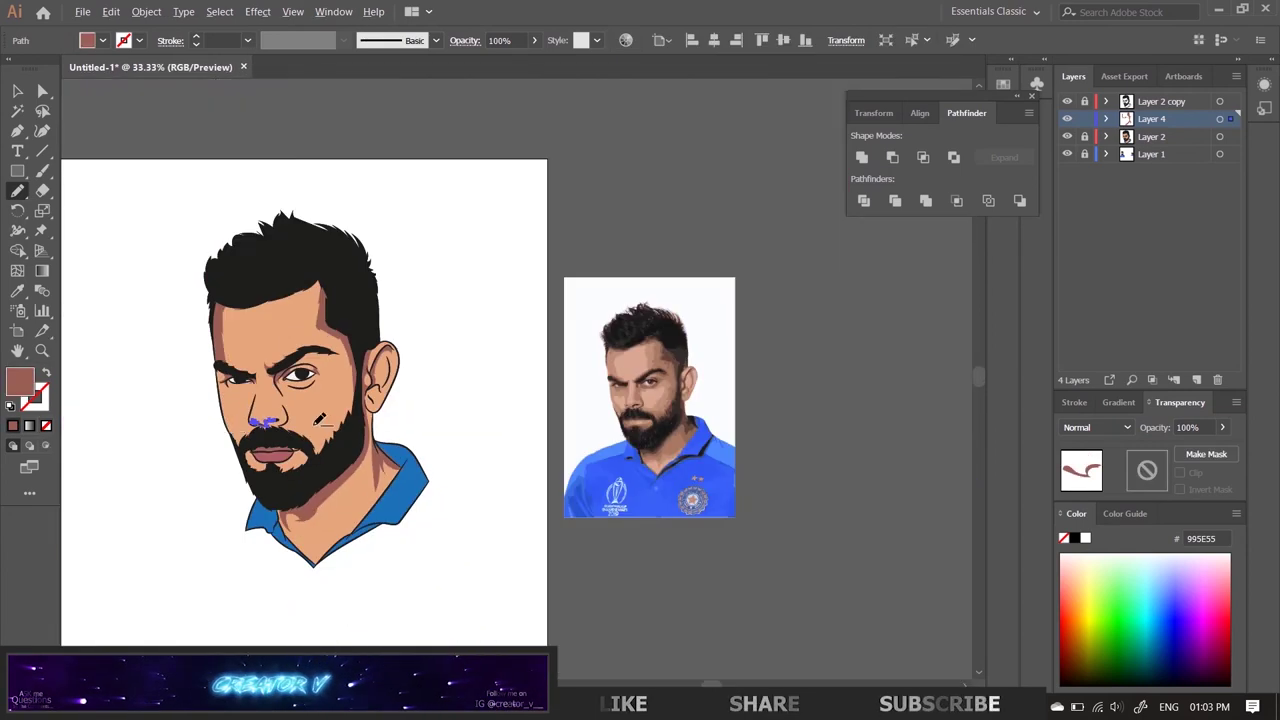
{"action": "scroll", "coordinate": [300, 360], "scroll_direction": "up", "scroll_amount": 3}
{"action": "scroll", "coordinate": [407, 450], "scroll_direction": "down", "scroll_amount": 3}
{"action": "scroll", "coordinate": [407, 450], "scroll_direction": "up", "scroll_amount": 2}
{"action": "left_click_drag", "start_coordinate": [436, 445], "coordinate": [478, 458]}
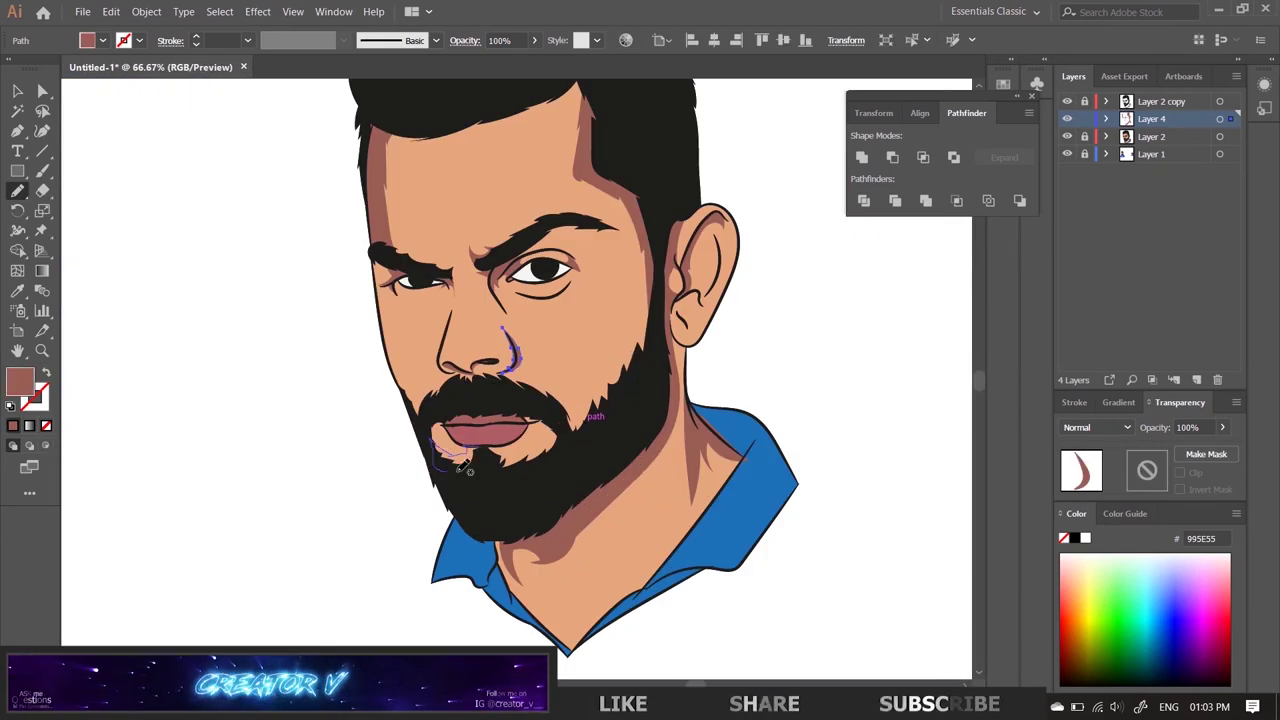
{"action": "left_click_drag", "start_coordinate": [412, 392], "coordinate": [424, 418]}
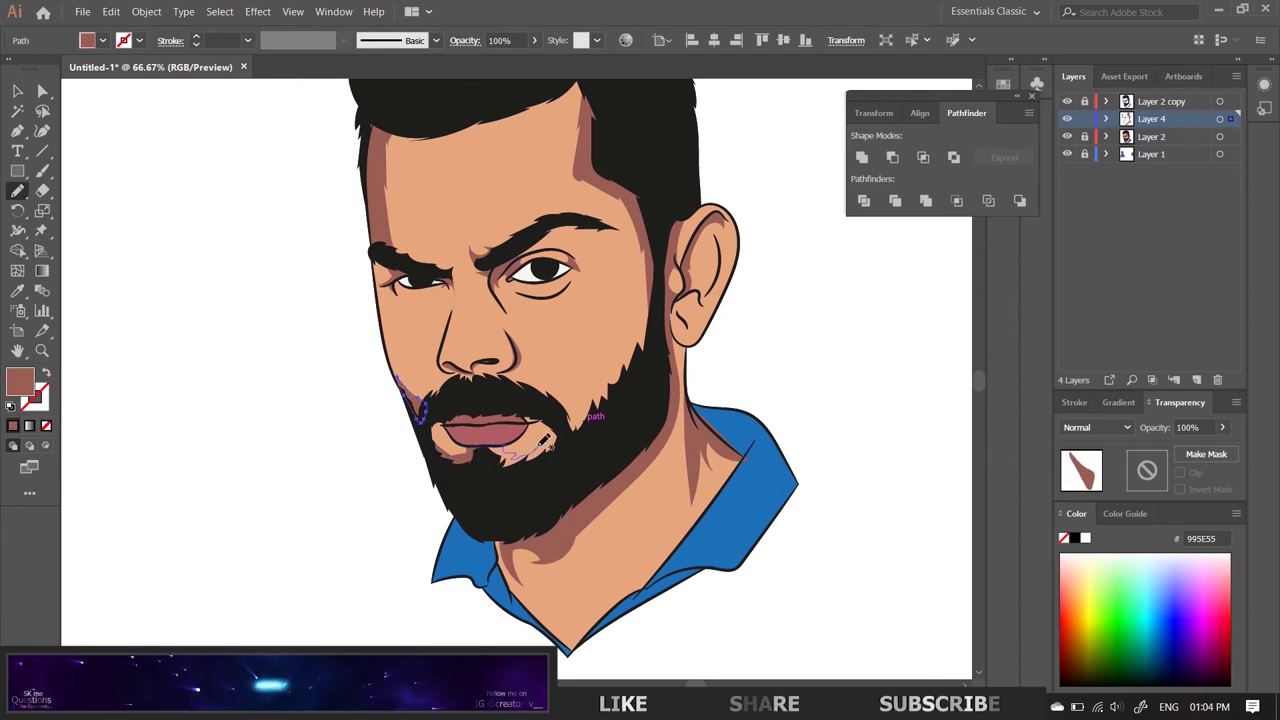
{"action": "left_click_drag", "start_coordinate": [545, 443], "coordinate": [548, 445]}
Step: Draw a closed shading shape along the beard edge near the lips
{"action": "scroll", "coordinate": [163, 443], "scroll_direction": "down", "scroll_amount": 2}
{"action": "scroll", "coordinate": [500, 405], "scroll_direction": "up", "scroll_amount": 3}
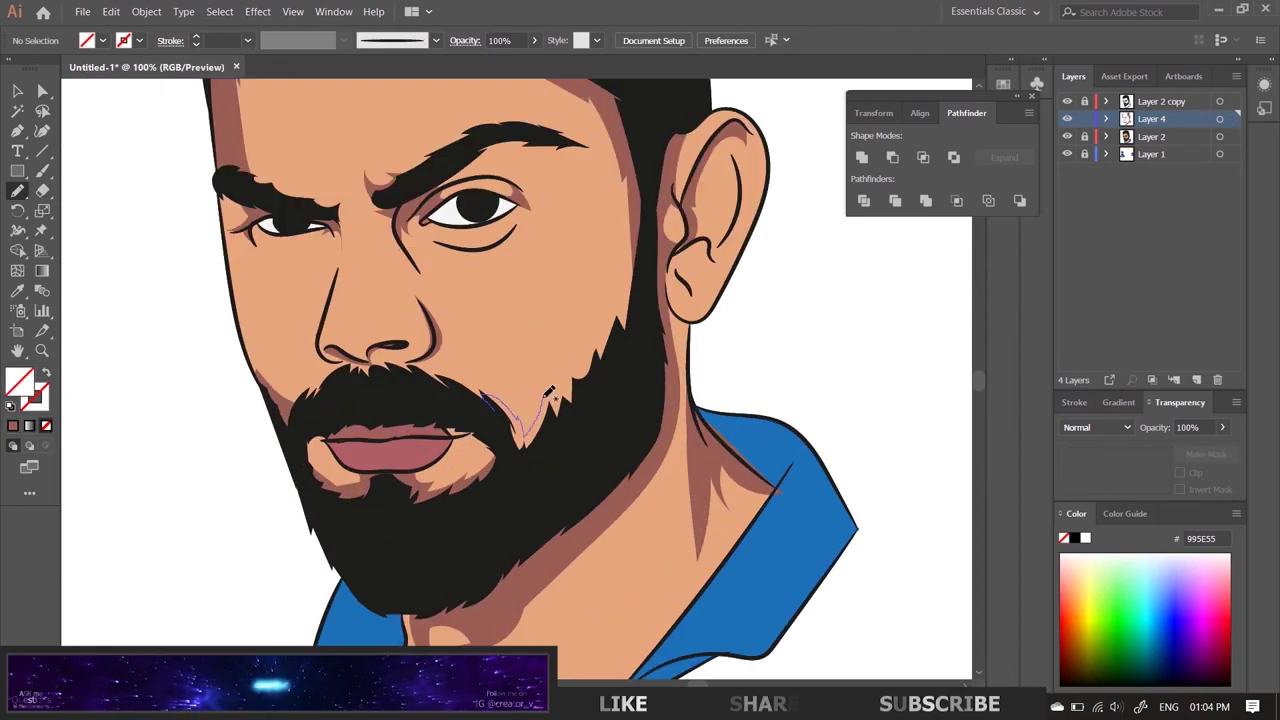
{"action": "left_click_drag", "start_coordinate": [640, 228], "coordinate": [638, 226]}
{"action": "scroll", "coordinate": [171, 443], "scroll_direction": "down", "scroll_amount": 1}
{"action": "scroll", "coordinate": [171, 443], "scroll_direction": "down", "scroll_amount": 3}
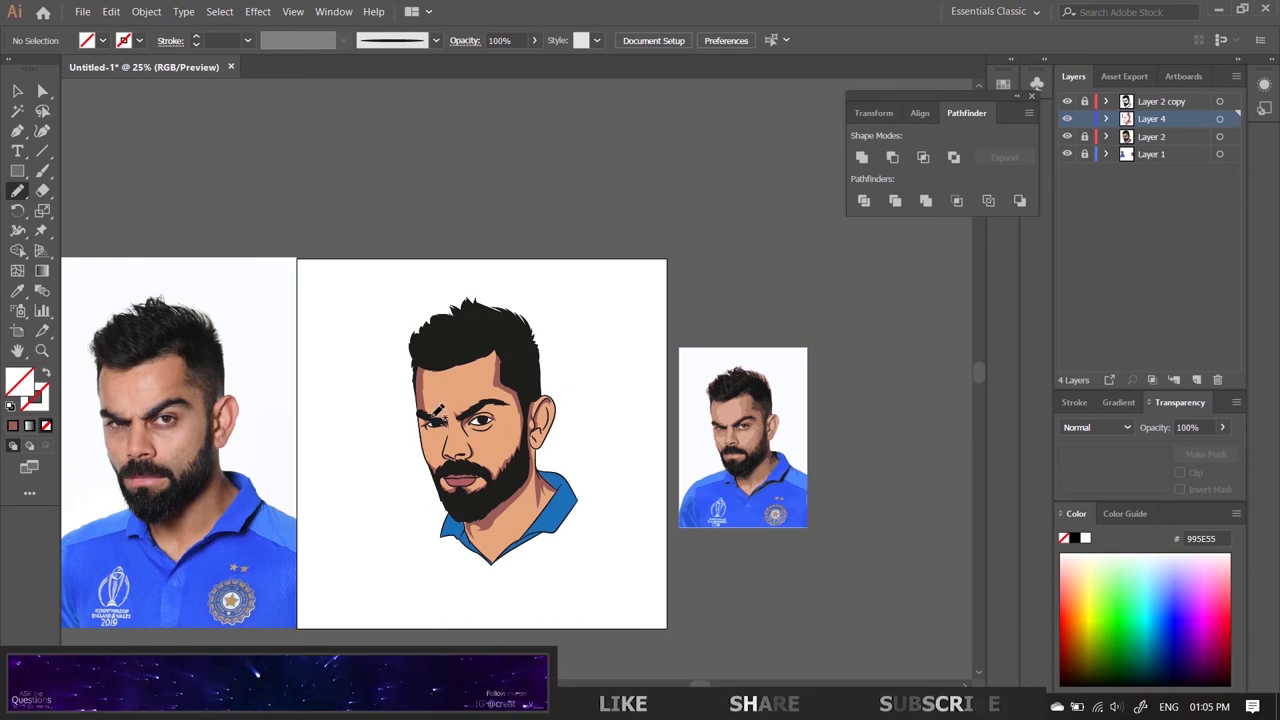
Step: Create Layer 5 and pencil a brown-filled shadow along the temple hairline
{"action": "scroll", "coordinate": [437, 411], "scroll_direction": "up", "scroll_amount": 4}
{"action": "key", "text": "ctrl+l"}
{"action": "scroll", "coordinate": [450, 420], "scroll_direction": "down", "scroll_amount": 1}
{"action": "scroll", "coordinate": [460, 426], "scroll_direction": "up", "scroll_amount": 1}
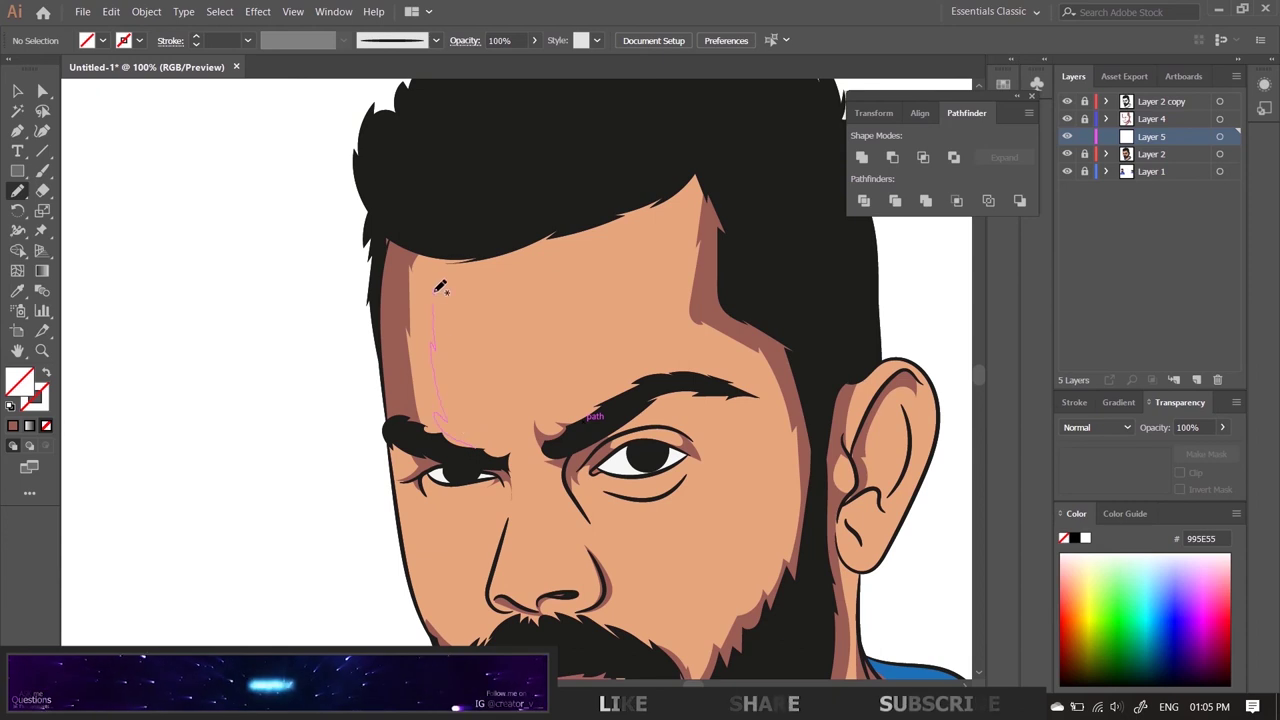
{"action": "left_click_drag", "start_coordinate": [440, 287], "coordinate": [447, 276]}
{"action": "key", "text": "comma"}
{"action": "double_click", "coordinate": [19, 381]}
{"action": "key", "text": "Return"}
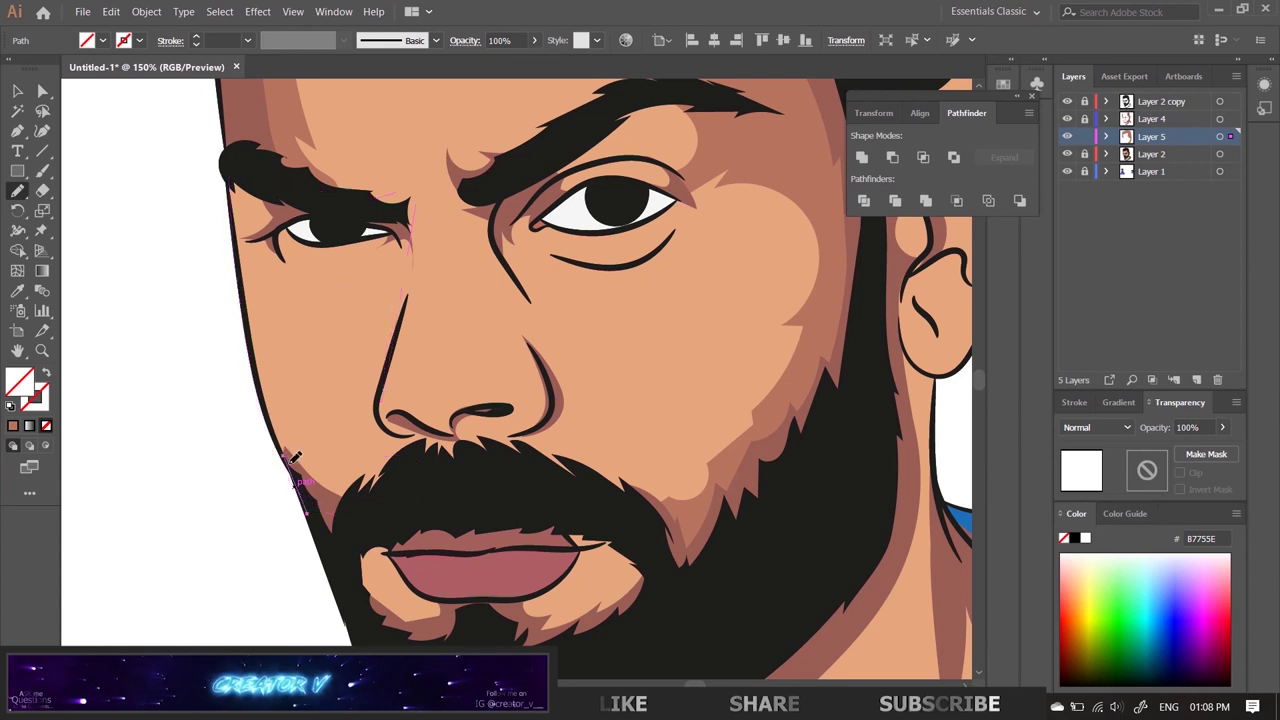
Step: Adjust the cheek shadow path's anchor points, then add Layer 6
{"action": "key", "text": "a"}
{"action": "left_click", "coordinate": [289, 481]}
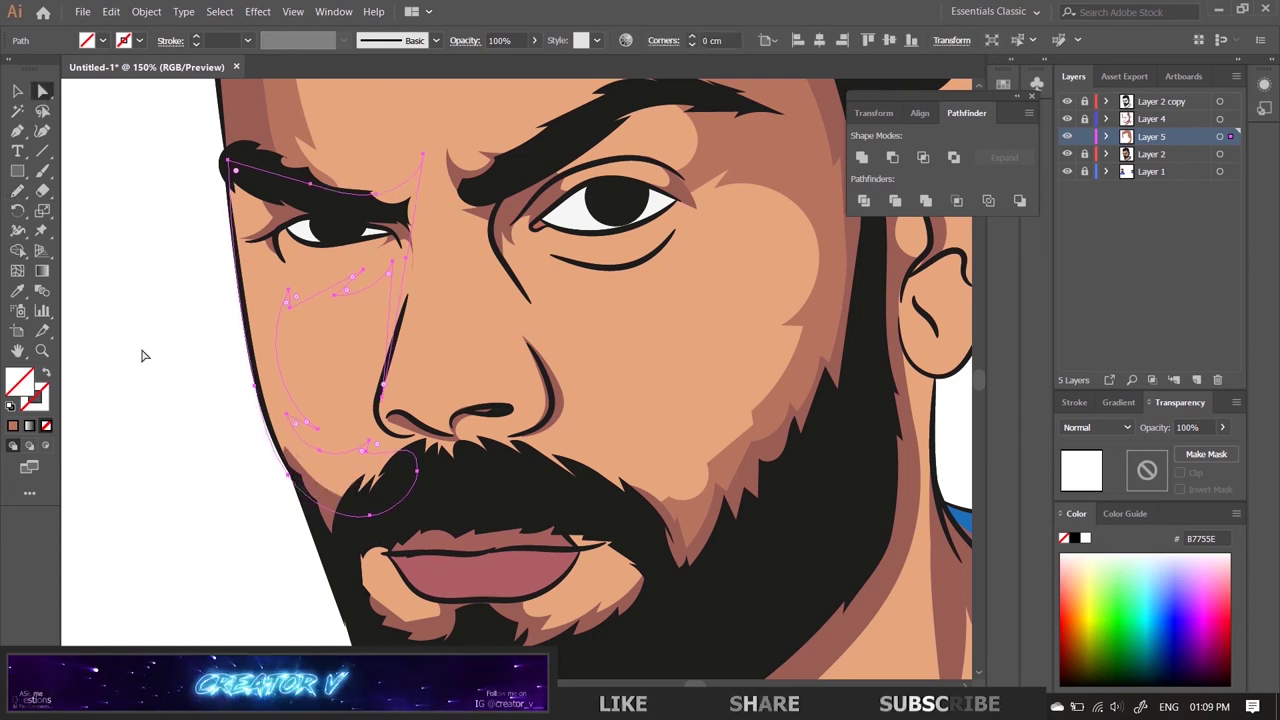
{"action": "key", "text": "p"}
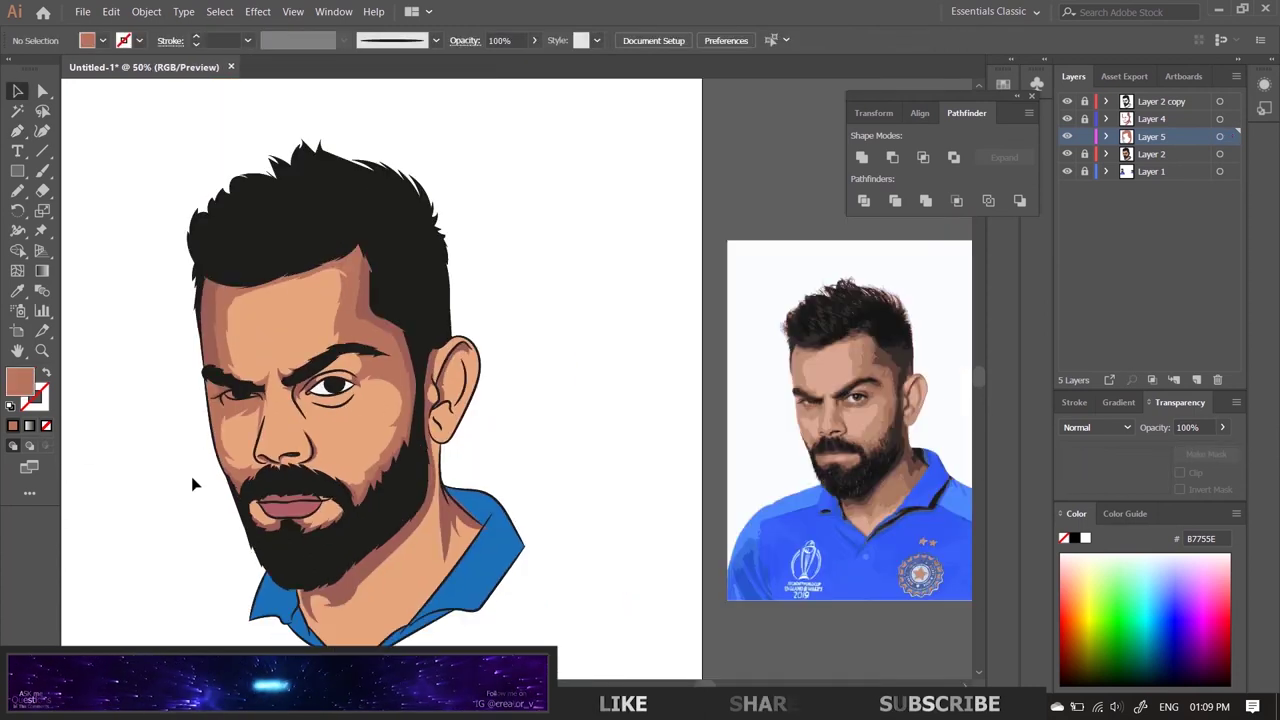
{"action": "scroll", "coordinate": [193, 488], "scroll_direction": "up", "scroll_amount": 3}
{"action": "scroll", "coordinate": [172, 383], "scroll_direction": "up", "scroll_amount": 3}
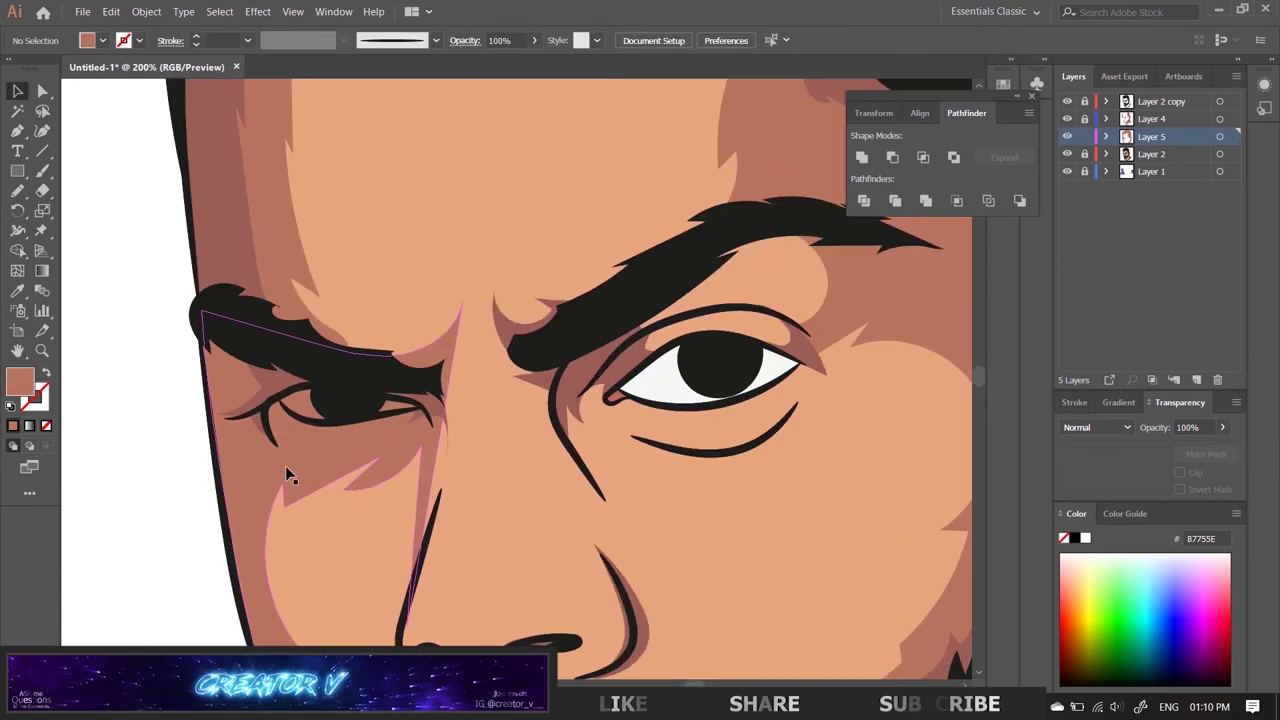
{"action": "key", "text": "ctrl+l"}
{"action": "key", "text": "n"}
{"action": "scroll", "coordinate": [256, 388], "scroll_direction": "up", "scroll_amount": 2}
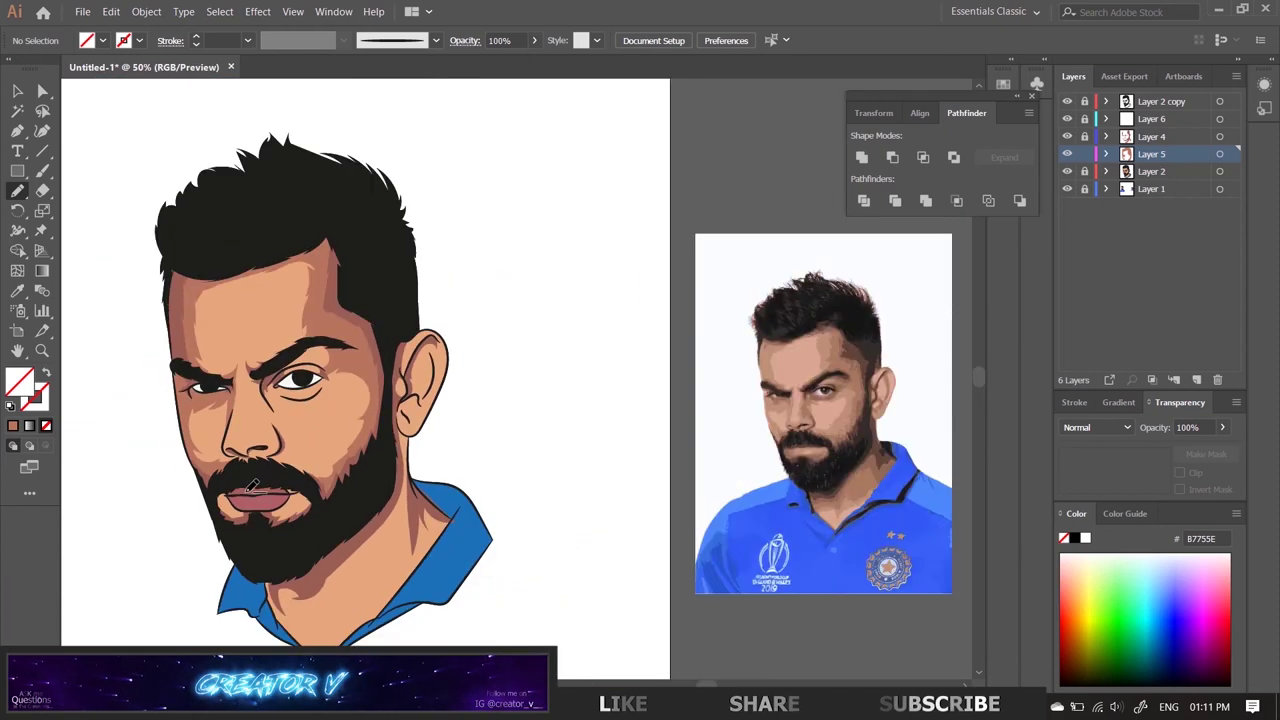
Step: Draw darker shading shapes along the top and inside of the ear
{"action": "scroll", "coordinate": [706, 514], "scroll_direction": "up", "scroll_amount": 1}
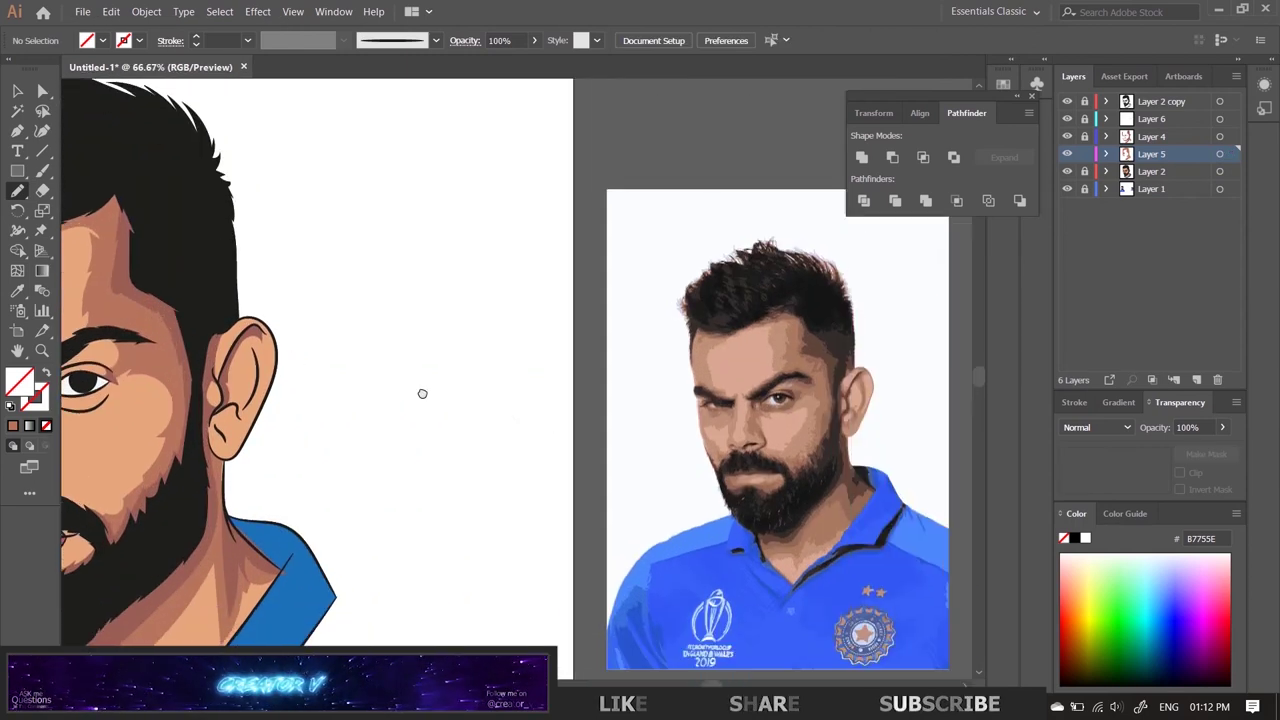
{"action": "scroll", "coordinate": [422, 393], "scroll_direction": "left", "scroll_amount": 1}
{"action": "left_click_drag", "start_coordinate": [299, 312], "coordinate": [318, 344]}
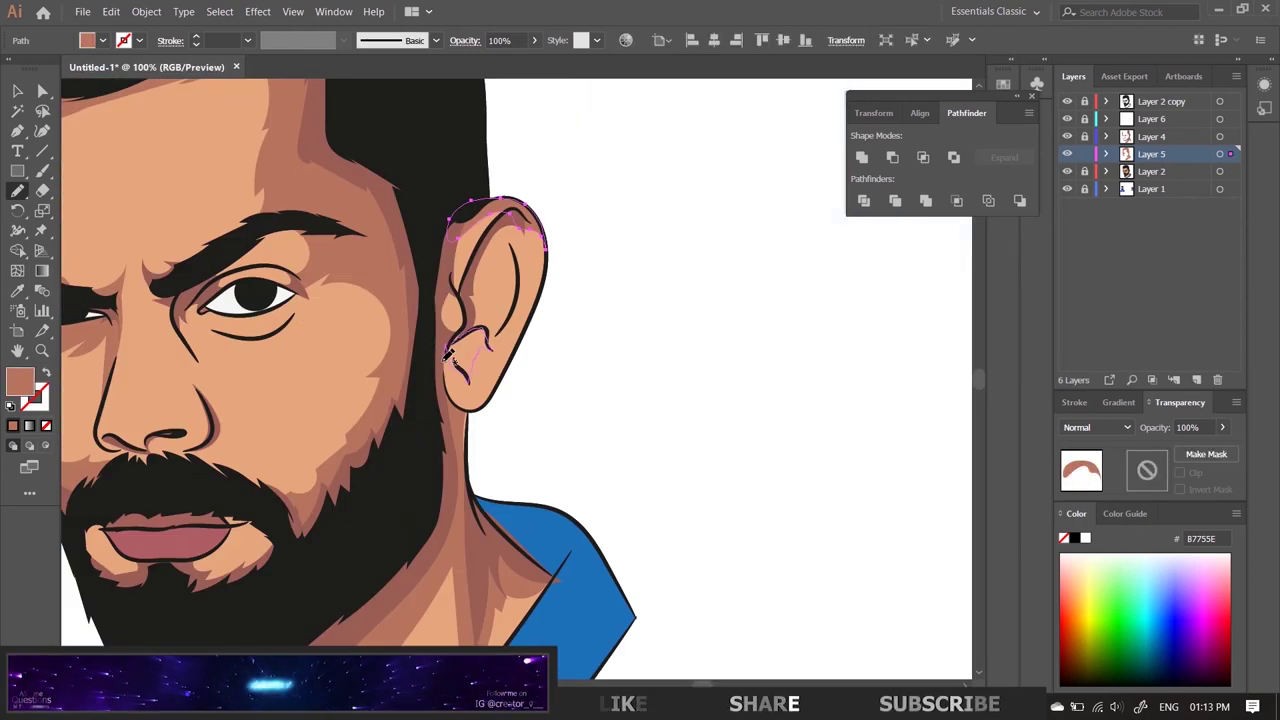
{"action": "left_click_drag", "start_coordinate": [457, 345], "coordinate": [462, 290]}
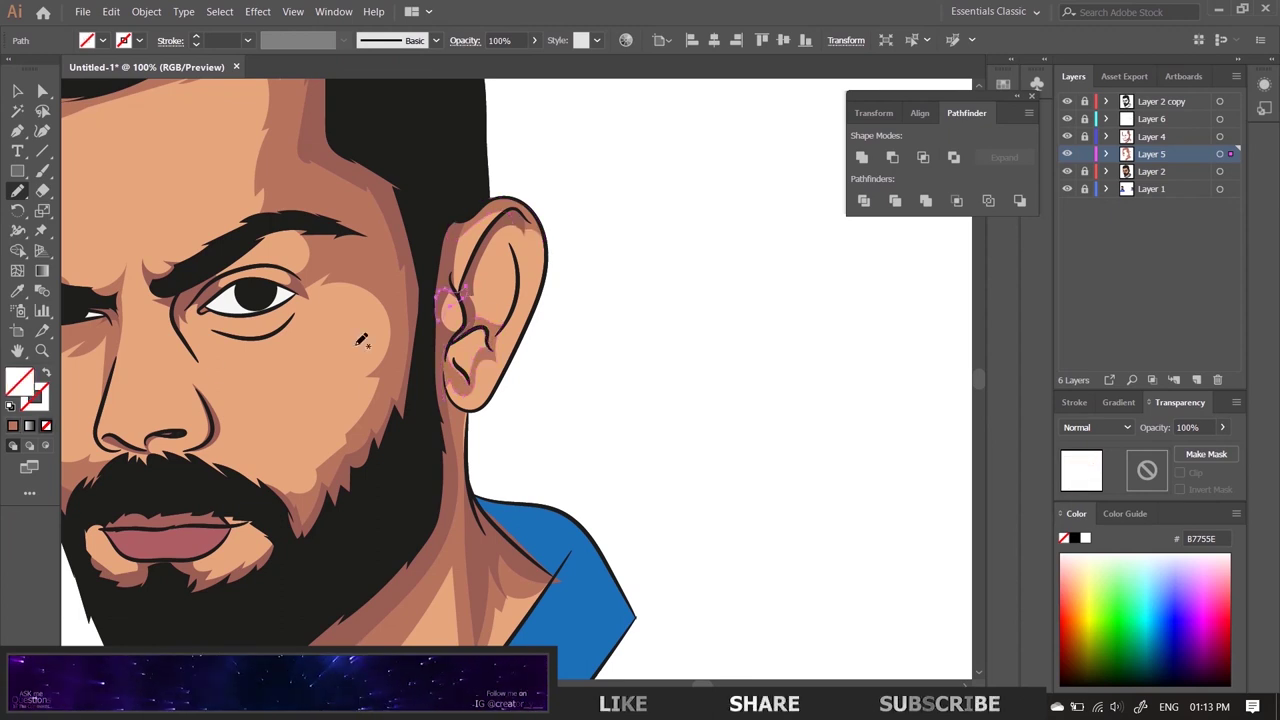
{"action": "key", "text": "ctrl+shift+a"}
{"action": "scroll", "coordinate": [666, 294], "scroll_direction": "down", "scroll_amount": 3}
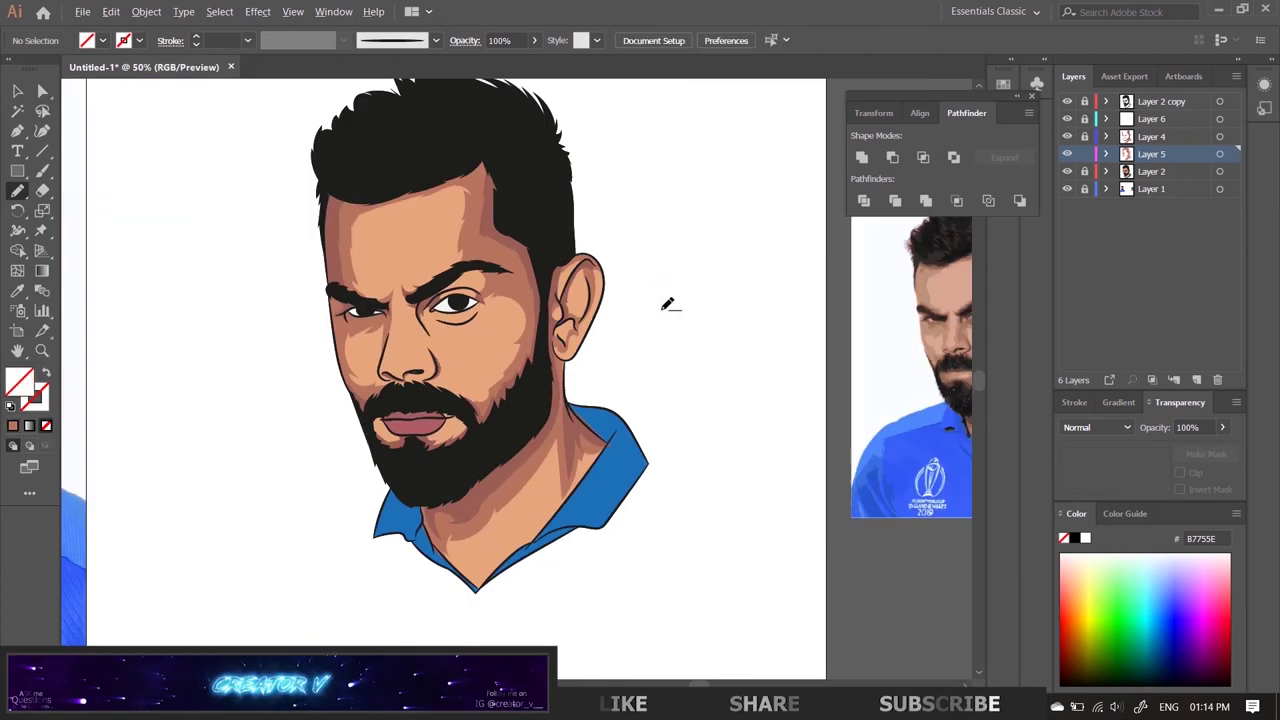
{"action": "scroll", "coordinate": [426, 281], "scroll_direction": "up", "scroll_amount": 4}
{"action": "left_click_drag", "start_coordinate": [403, 330], "coordinate": [405, 332]}
Step: Draw a shadow shape along the mustache edge
{"action": "scroll", "coordinate": [691, 377], "scroll_direction": "down", "scroll_amount": 4}
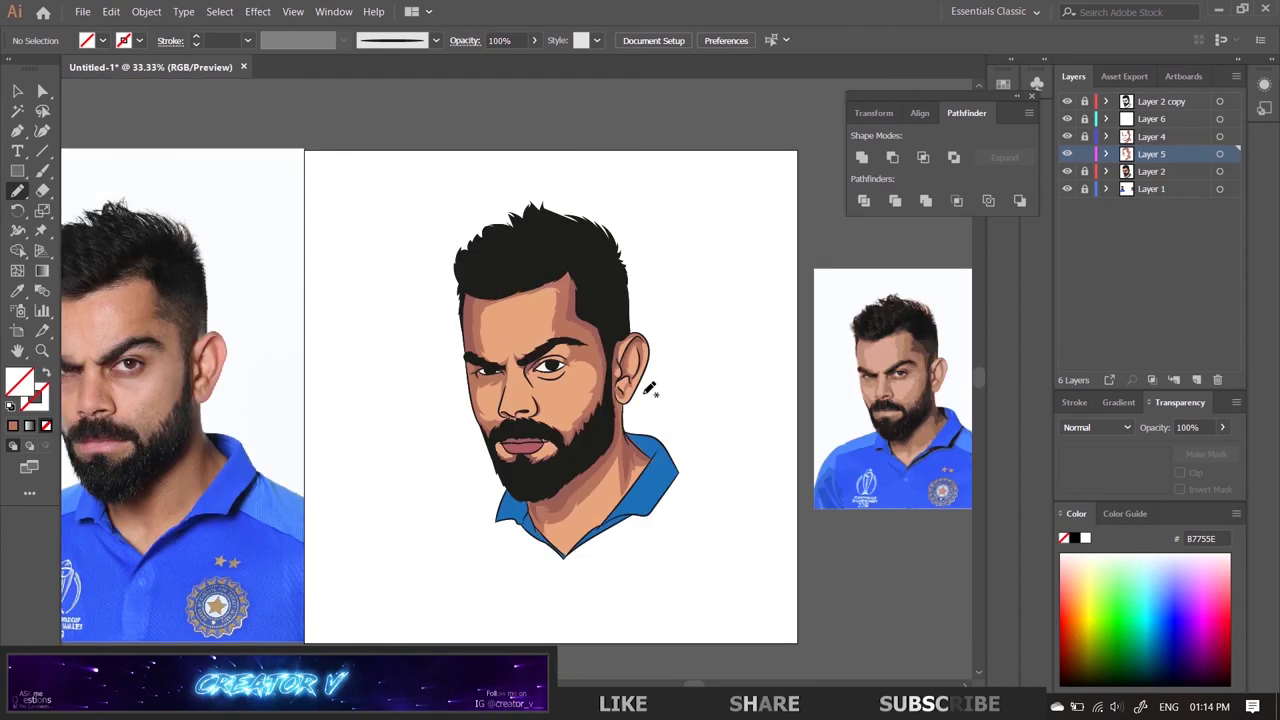
{"action": "scroll", "coordinate": [525, 415], "scroll_direction": "up", "scroll_amount": 4}
{"action": "left_click_drag", "start_coordinate": [615, 478], "coordinate": [622, 483]}
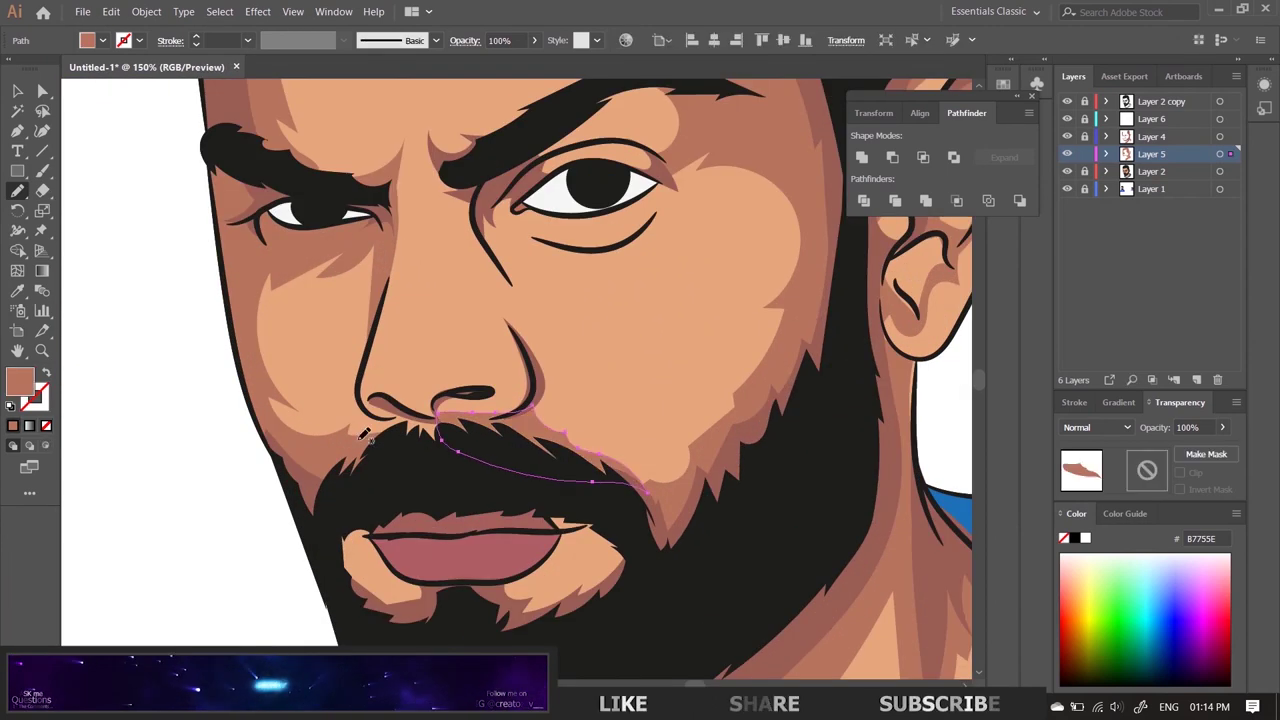
{"action": "key", "text": "ctrl+shift+a"}
{"action": "scroll", "coordinate": [356, 410], "scroll_direction": "down", "scroll_amount": 4}
{"action": "scroll", "coordinate": [356, 410], "scroll_direction": "up", "scroll_amount": 3}
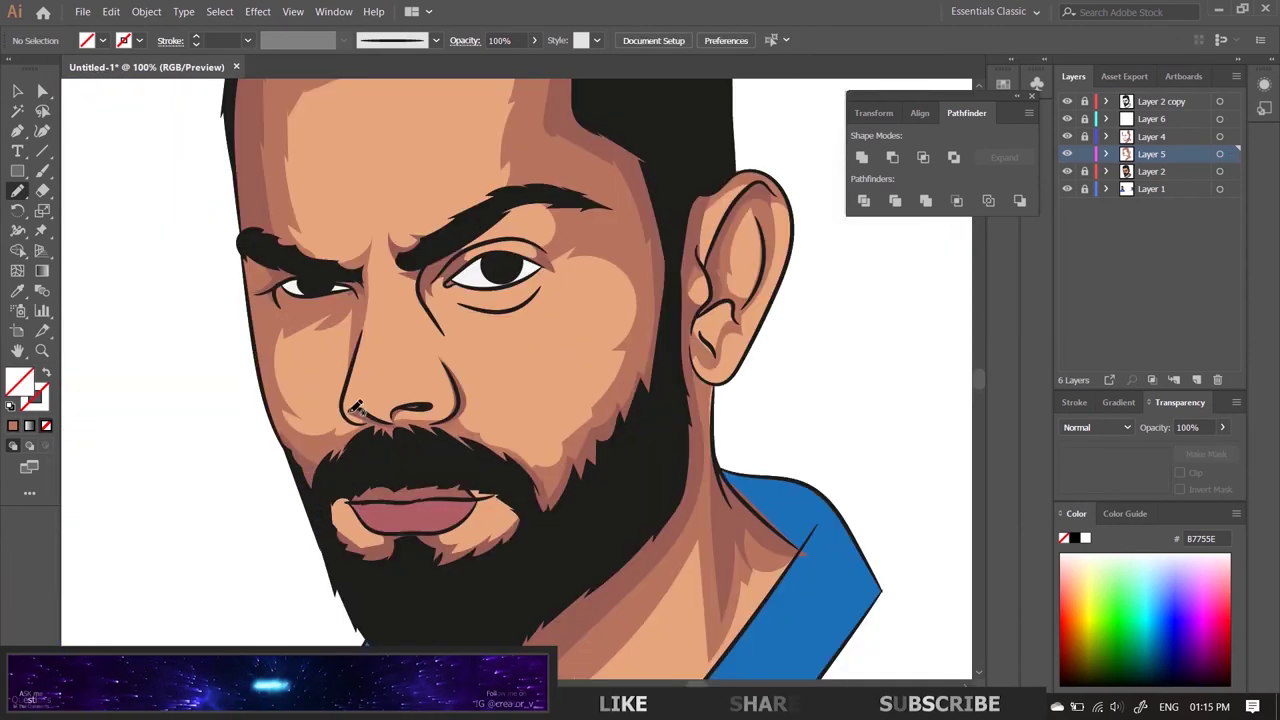
{"action": "scroll", "coordinate": [205, 450], "scroll_direction": "down", "scroll_amount": 3}
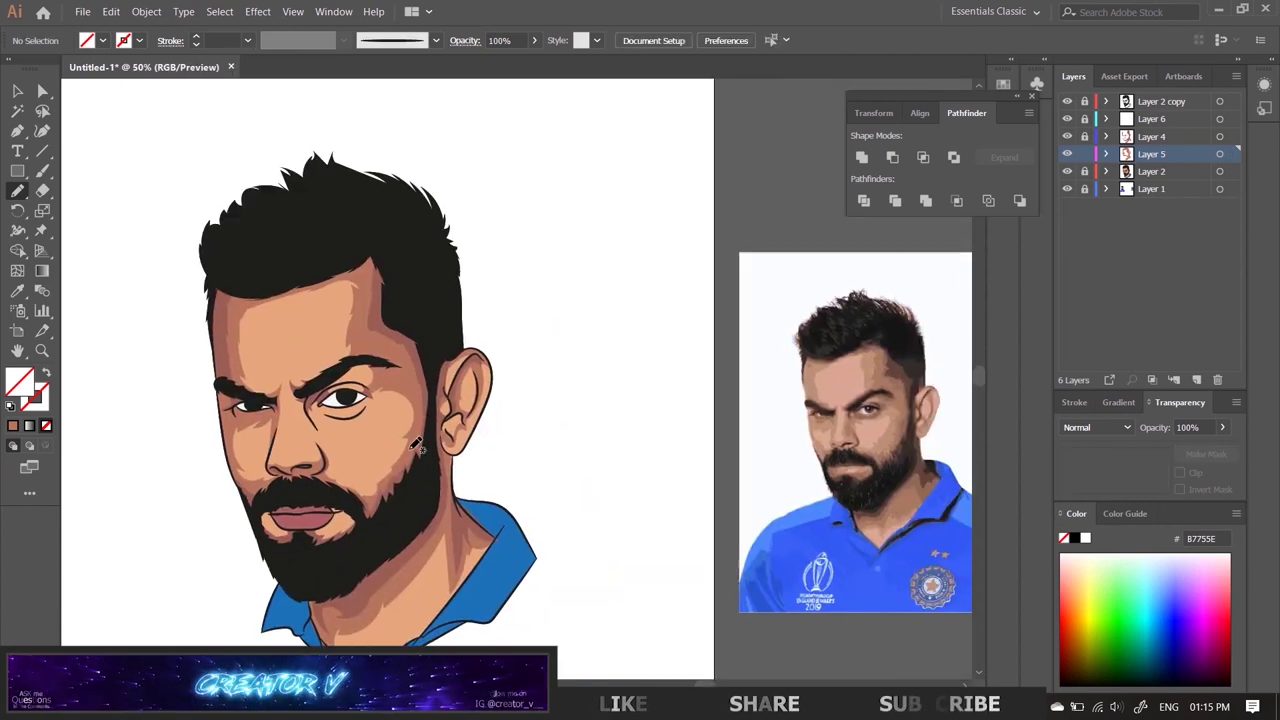
{"action": "scroll", "coordinate": [210, 470], "scroll_direction": "up", "scroll_amount": 2}
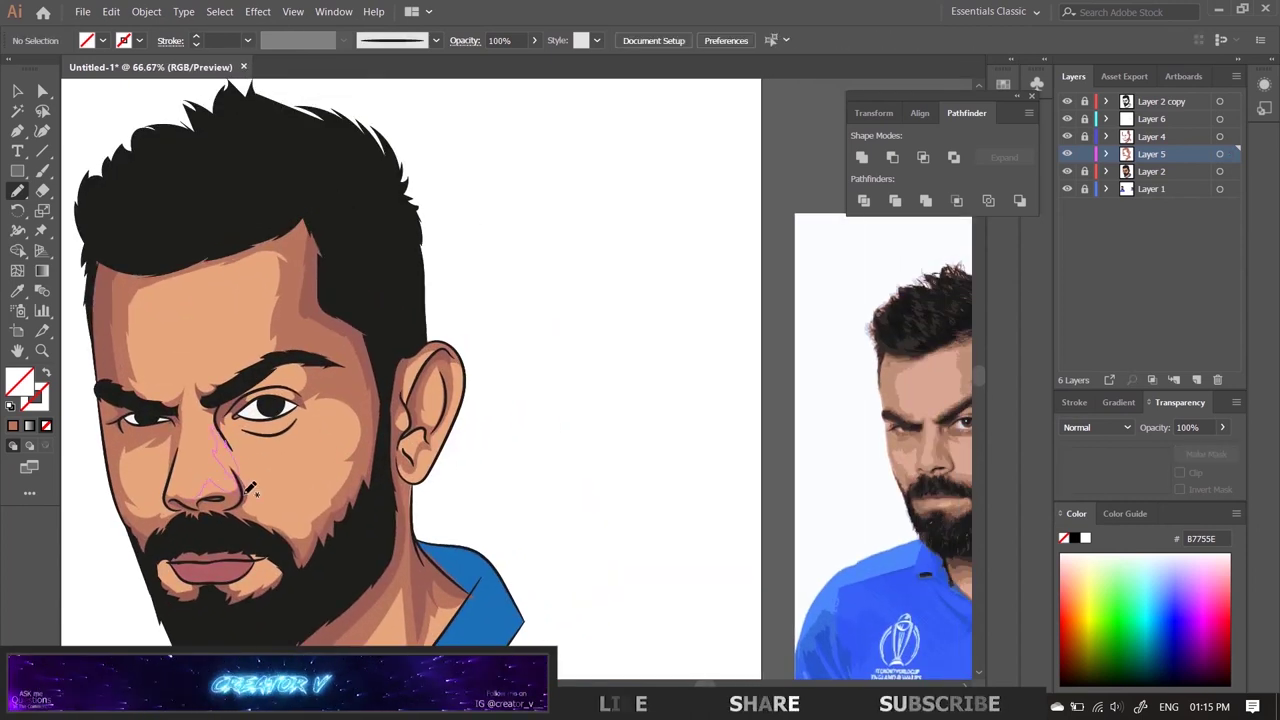
Step: Add a brown-filled shadow shape around the lower lip and chin
{"action": "scroll", "coordinate": [277, 458], "scroll_direction": "left", "scroll_amount": 2}
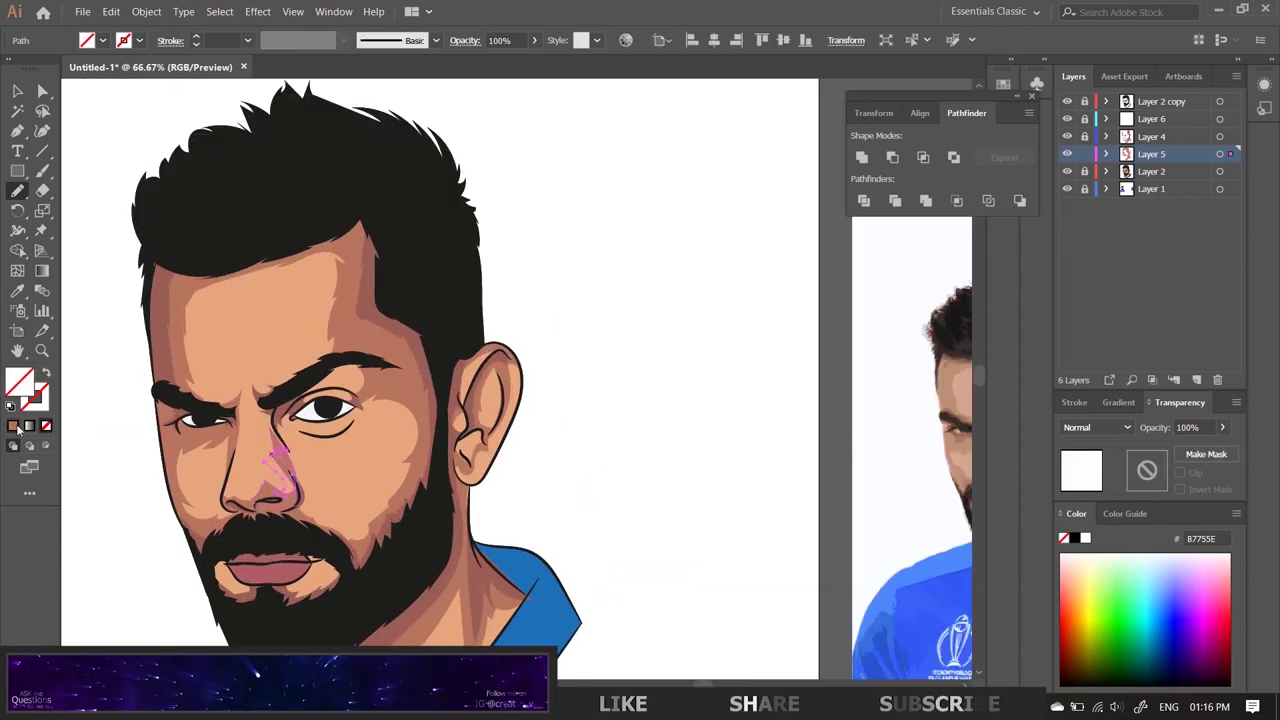
{"action": "scroll", "coordinate": [600, 471], "scroll_direction": "down", "scroll_amount": 3}
{"action": "scroll", "coordinate": [263, 428], "scroll_direction": "up", "scroll_amount": 3}
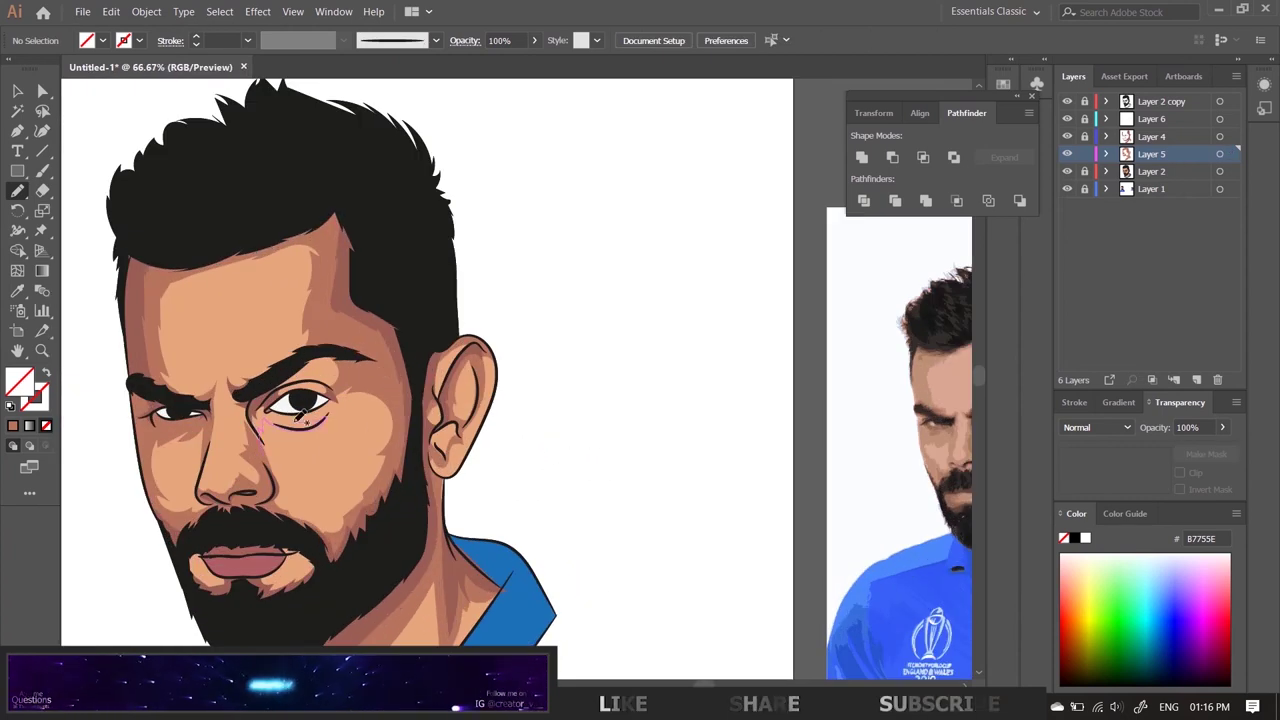
{"action": "scroll", "coordinate": [265, 445], "scroll_direction": "down", "scroll_amount": 3}
{"action": "scroll", "coordinate": [367, 400], "scroll_direction": "up", "scroll_amount": 3}
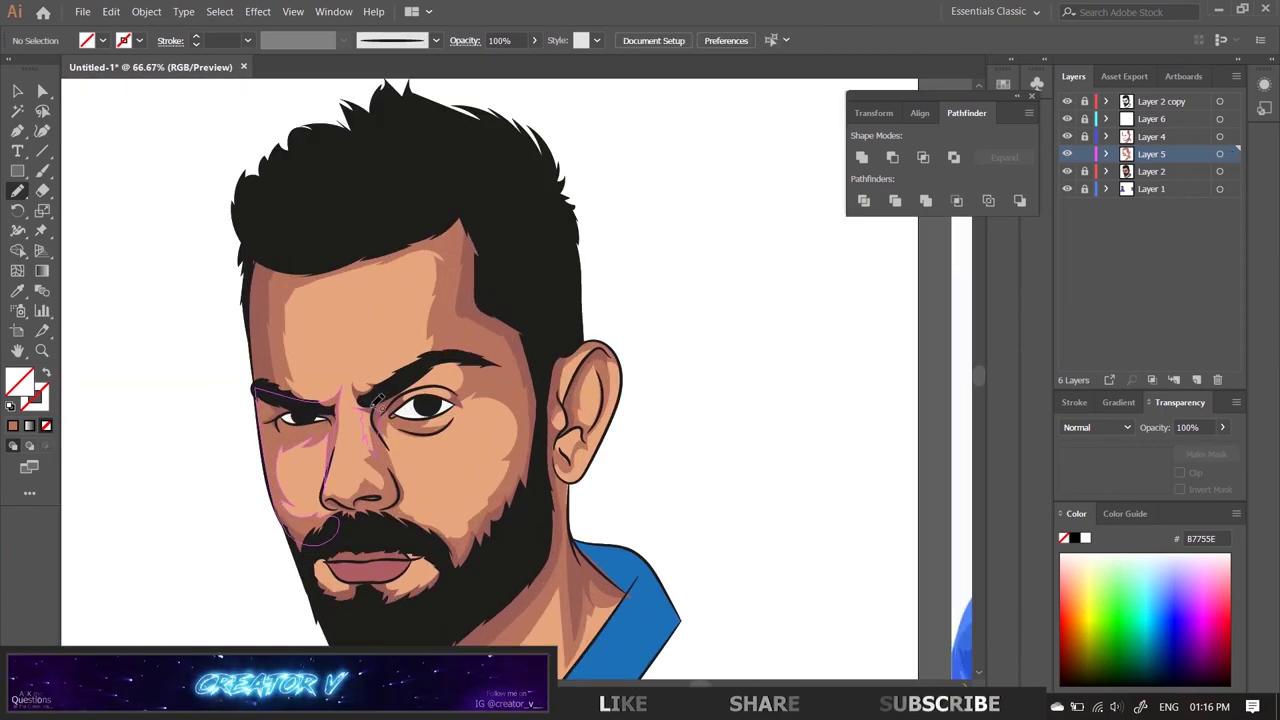
{"action": "scroll", "coordinate": [214, 428], "scroll_direction": "down", "scroll_amount": 3}
{"action": "scroll", "coordinate": [300, 450], "scroll_direction": "up", "scroll_amount": 4}
{"action": "left_click_drag", "start_coordinate": [300, 456], "coordinate": [347, 513]}
{"action": "key", "text": "comma"}
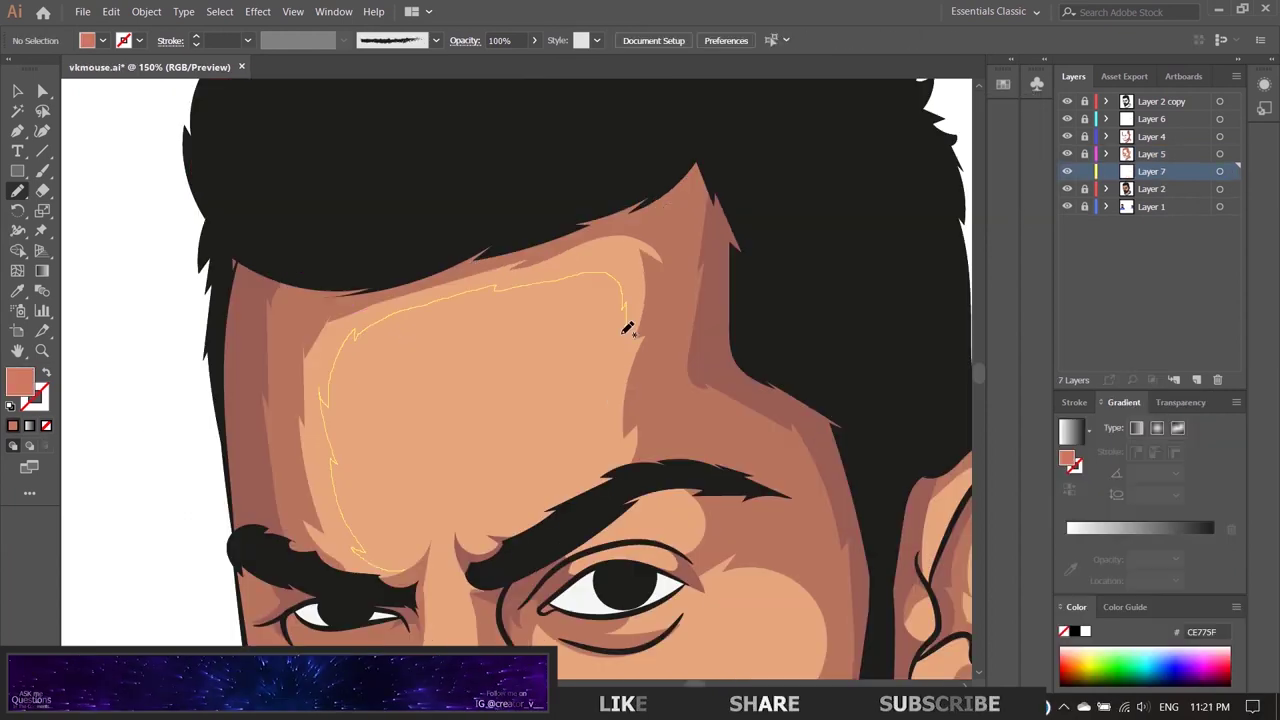
Step: Draw a forehead shape on Layer 7 and fill it with skin colour C67B55
{"action": "left_click_drag", "start_coordinate": [516, 527], "coordinate": [505, 533]}
{"action": "key", "text": "i"}
{"action": "left_click", "coordinate": [250, 450]}
{"action": "double_click", "coordinate": [20, 381]}
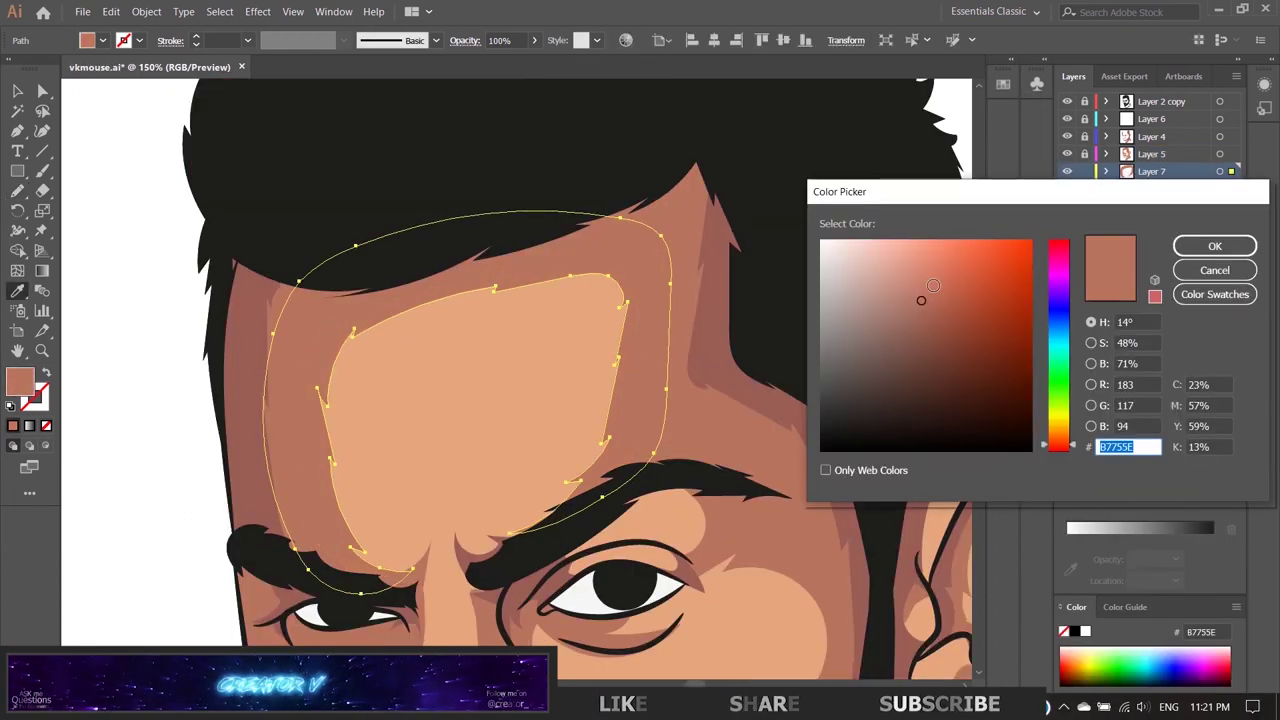
{"action": "type", "text": "C67B55"}
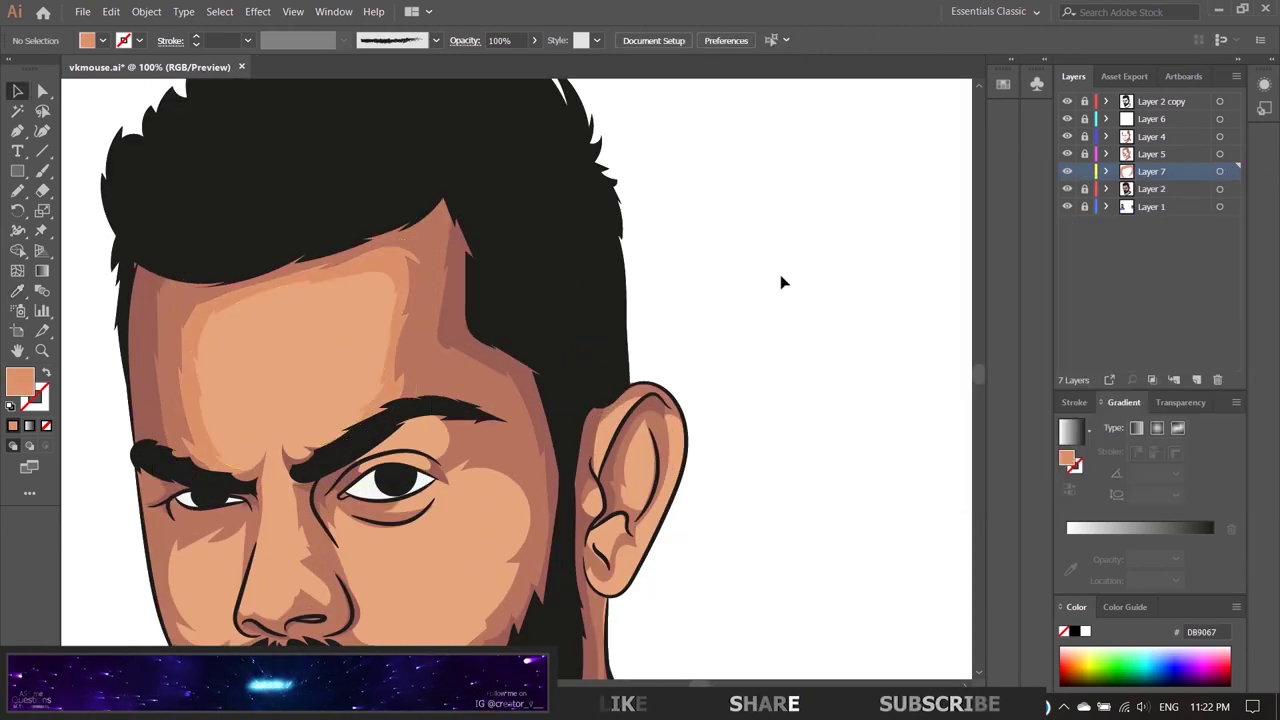
{"action": "scroll", "coordinate": [370, 463], "scroll_direction": "down", "scroll_amount": 2}
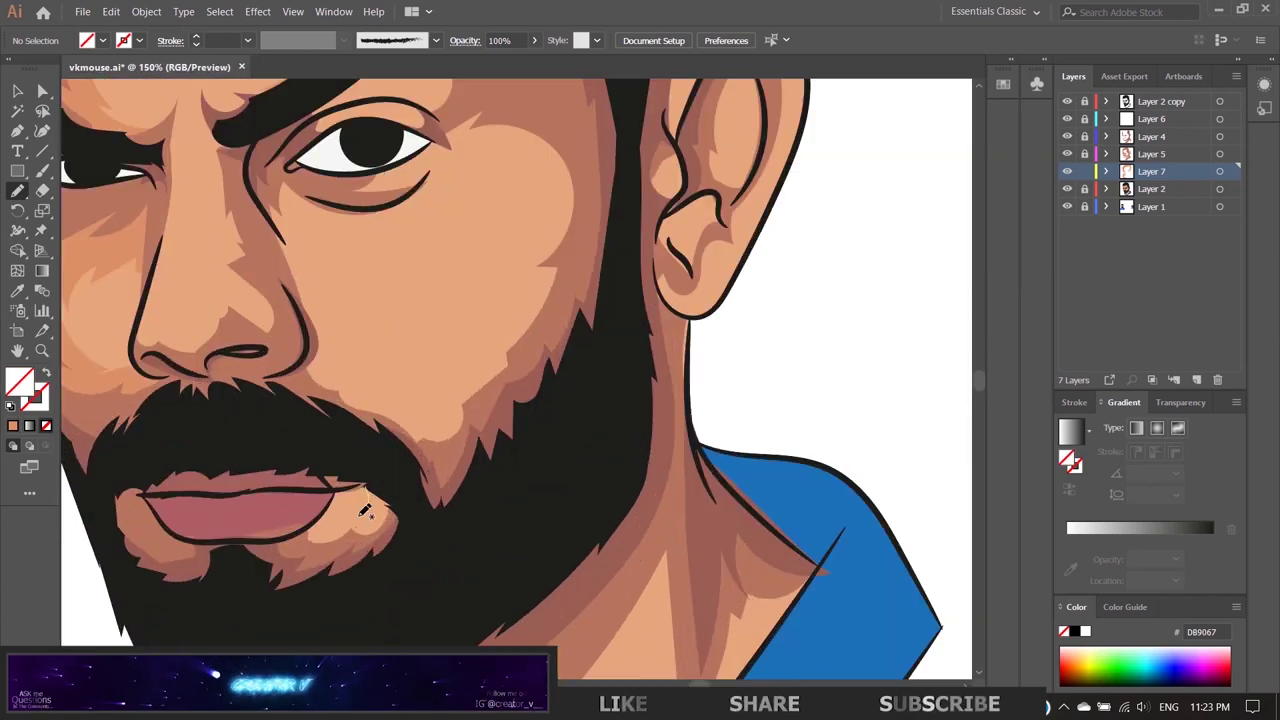
Step: Draw highlight shapes beside the lower lip and under the eye
{"action": "left_click_drag", "start_coordinate": [363, 506], "coordinate": [378, 472]}
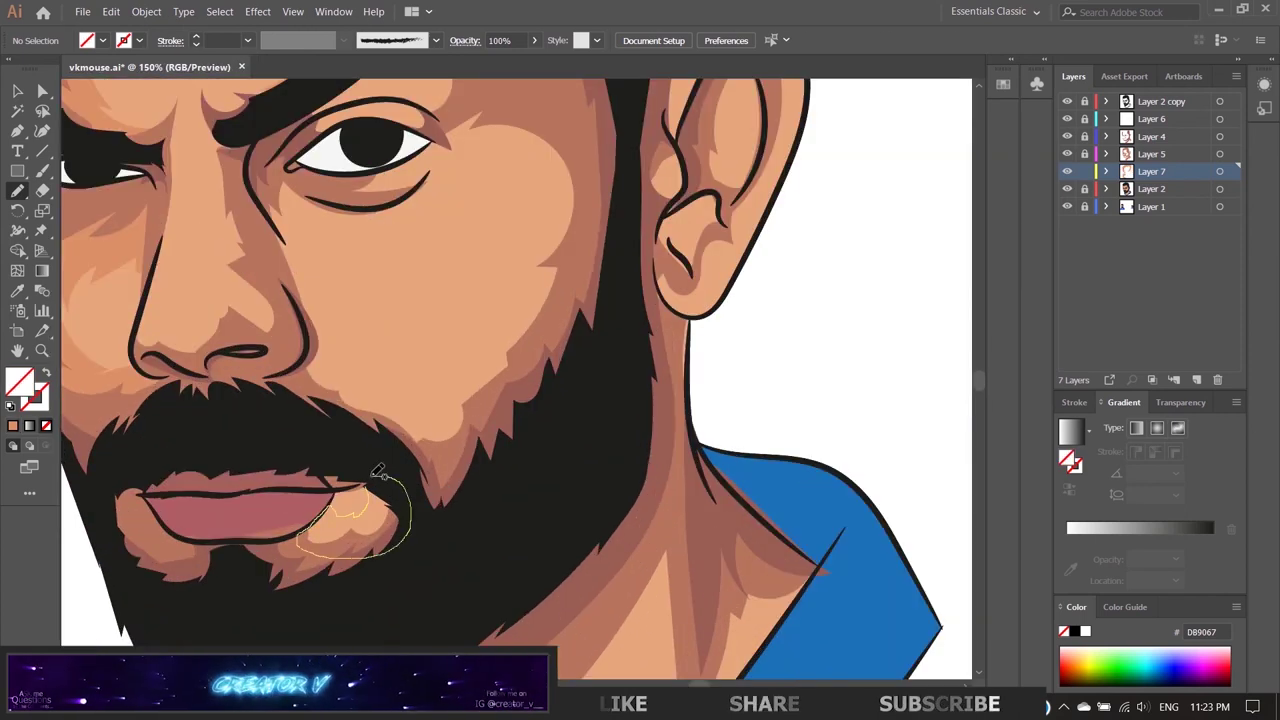
{"action": "scroll", "coordinate": [378, 472], "scroll_direction": "down", "scroll_amount": 3}
{"action": "scroll", "coordinate": [300, 400], "scroll_direction": "right", "scroll_amount": 3}
{"action": "scroll", "coordinate": [185, 343], "scroll_direction": "up", "scroll_amount": 2}
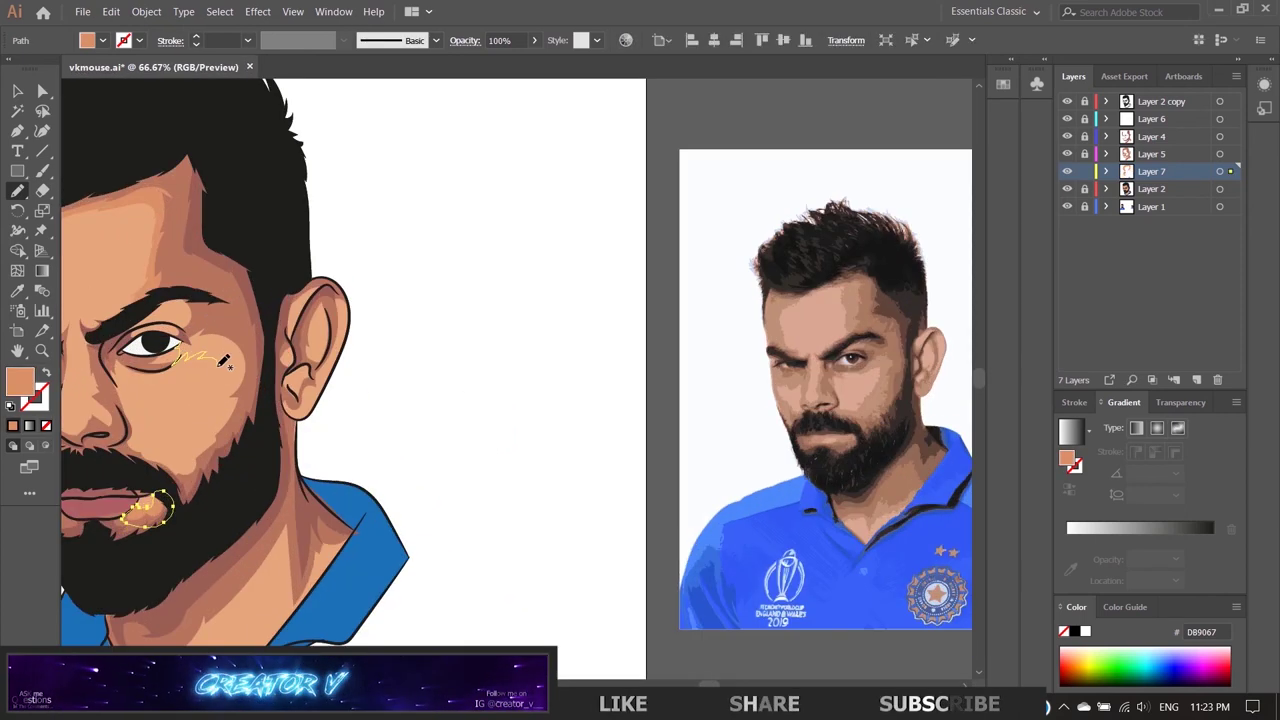
{"action": "left_click_drag", "start_coordinate": [180, 475], "coordinate": [175, 440]}
{"action": "scroll", "coordinate": [200, 380], "scroll_direction": "down", "scroll_amount": 2}
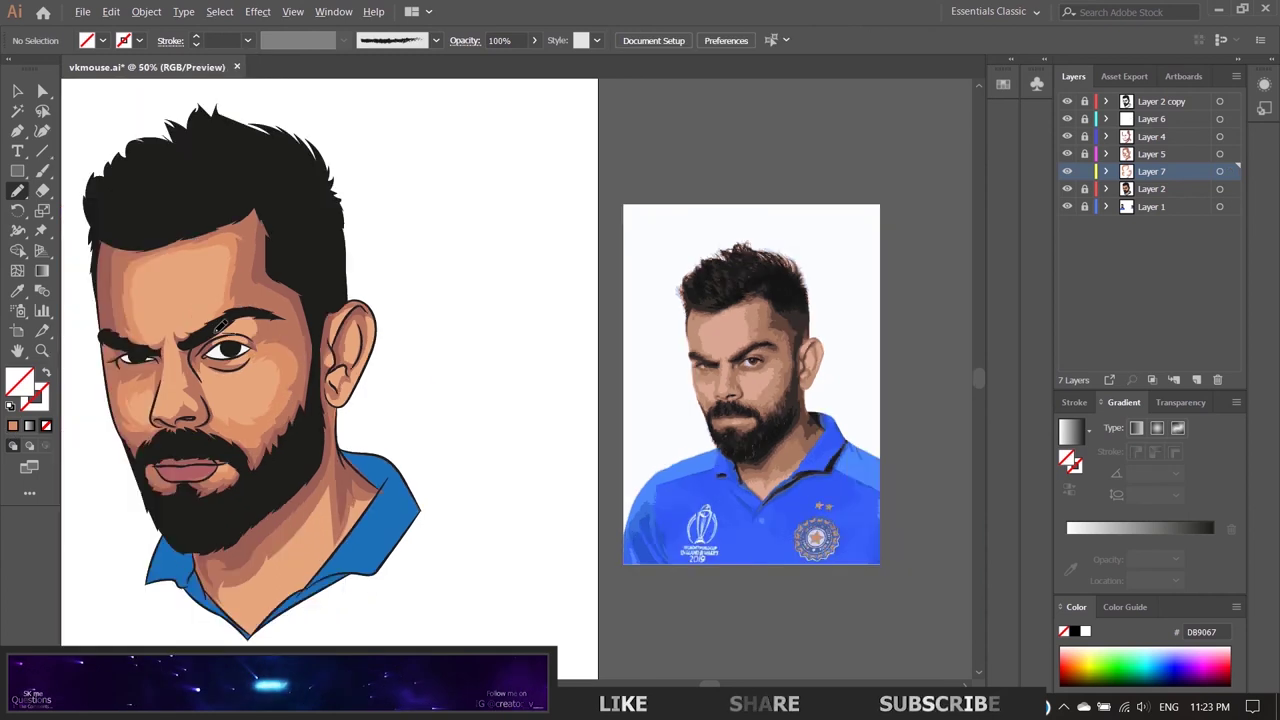
{"action": "scroll", "coordinate": [183, 368], "scroll_direction": "up", "scroll_amount": 3}
{"action": "scroll", "coordinate": [183, 368], "scroll_direction": "down", "scroll_amount": 2}
{"action": "scroll", "coordinate": [200, 575], "scroll_direction": "up", "scroll_amount": 2}
Step: Draw a highlight shape along the neck and a shading shape beside the nose
{"action": "left_click_drag", "start_coordinate": [185, 568], "coordinate": [220, 590]}
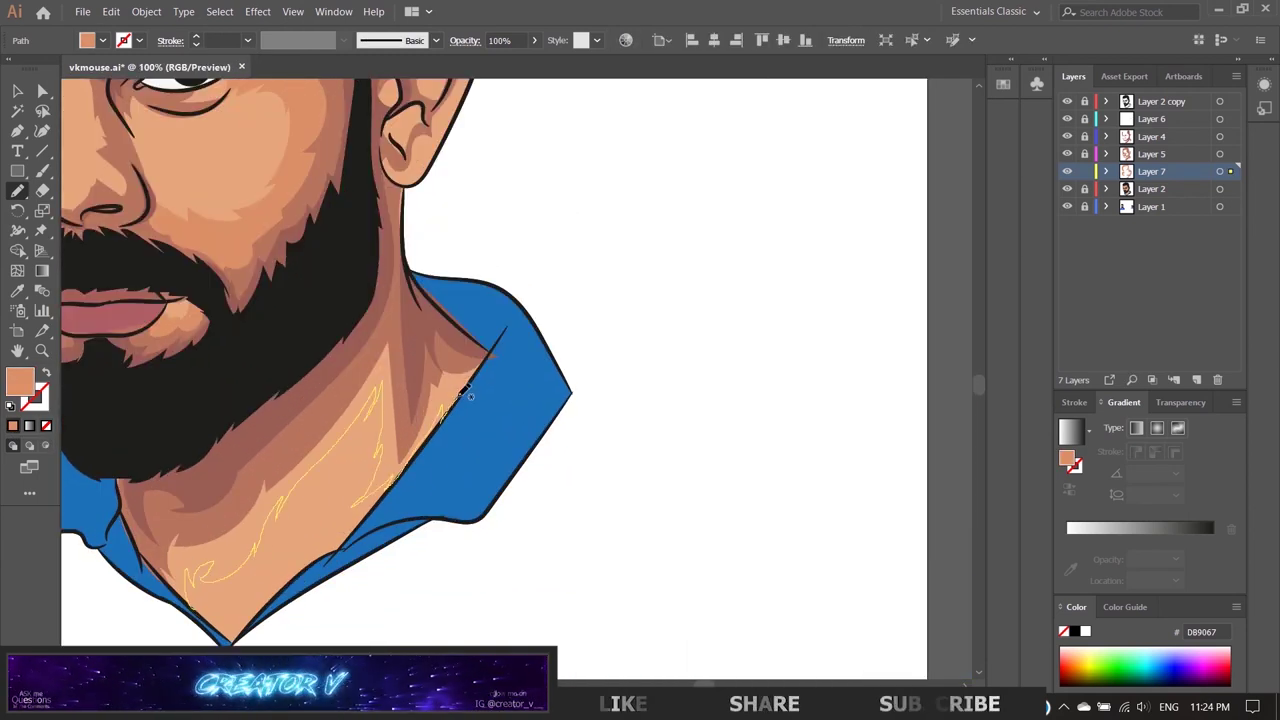
{"action": "left_click_drag", "start_coordinate": [468, 395], "coordinate": [495, 335]}
{"action": "scroll", "coordinate": [640, 497], "scroll_direction": "down", "scroll_amount": 3}
{"action": "scroll", "coordinate": [224, 460], "scroll_direction": "up", "scroll_amount": 3}
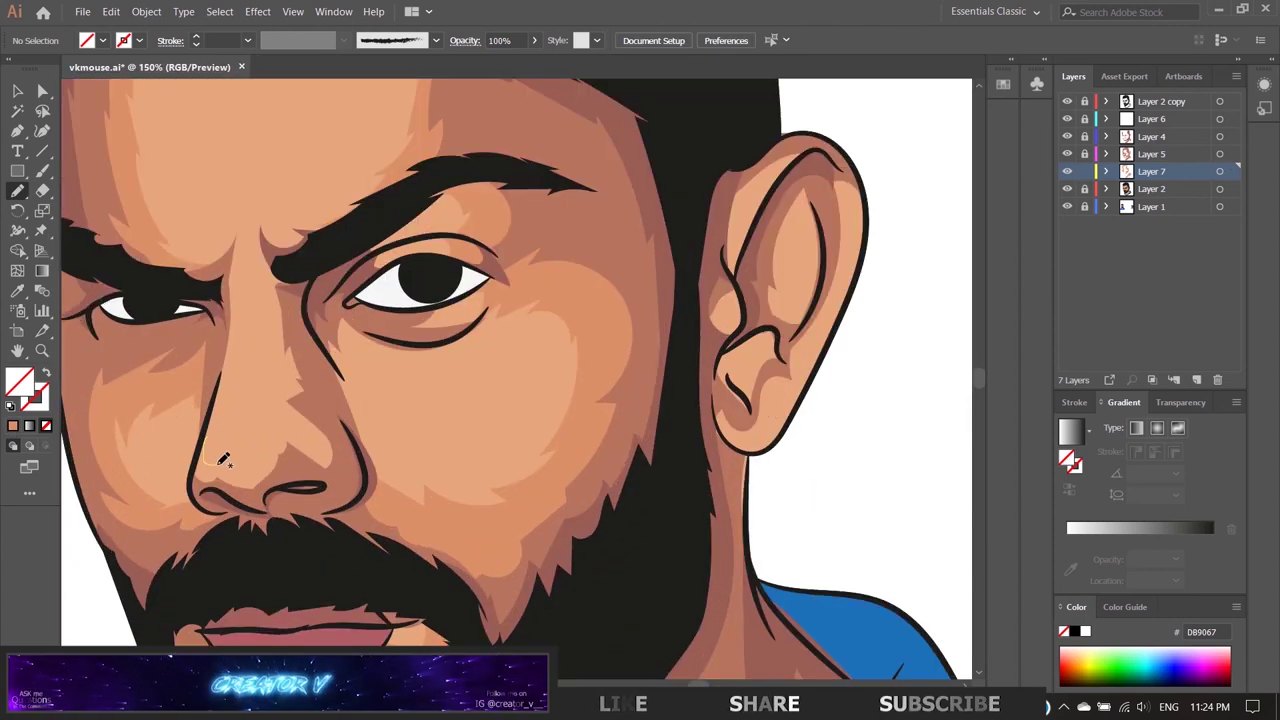
{"action": "left_click_drag", "start_coordinate": [260, 218], "coordinate": [262, 222]}
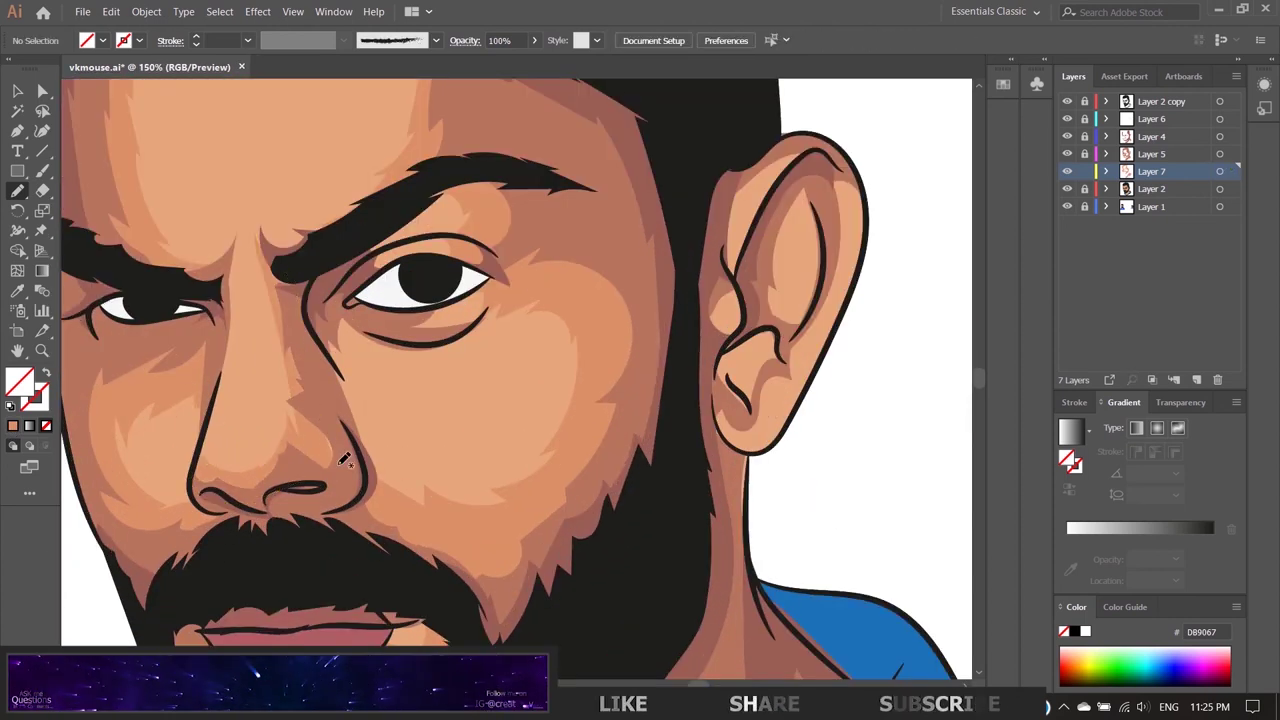
{"action": "scroll", "coordinate": [462, 482], "scroll_direction": "down", "scroll_amount": 2}
{"action": "left_click_drag", "start_coordinate": [213, 424], "coordinate": [205, 455]}
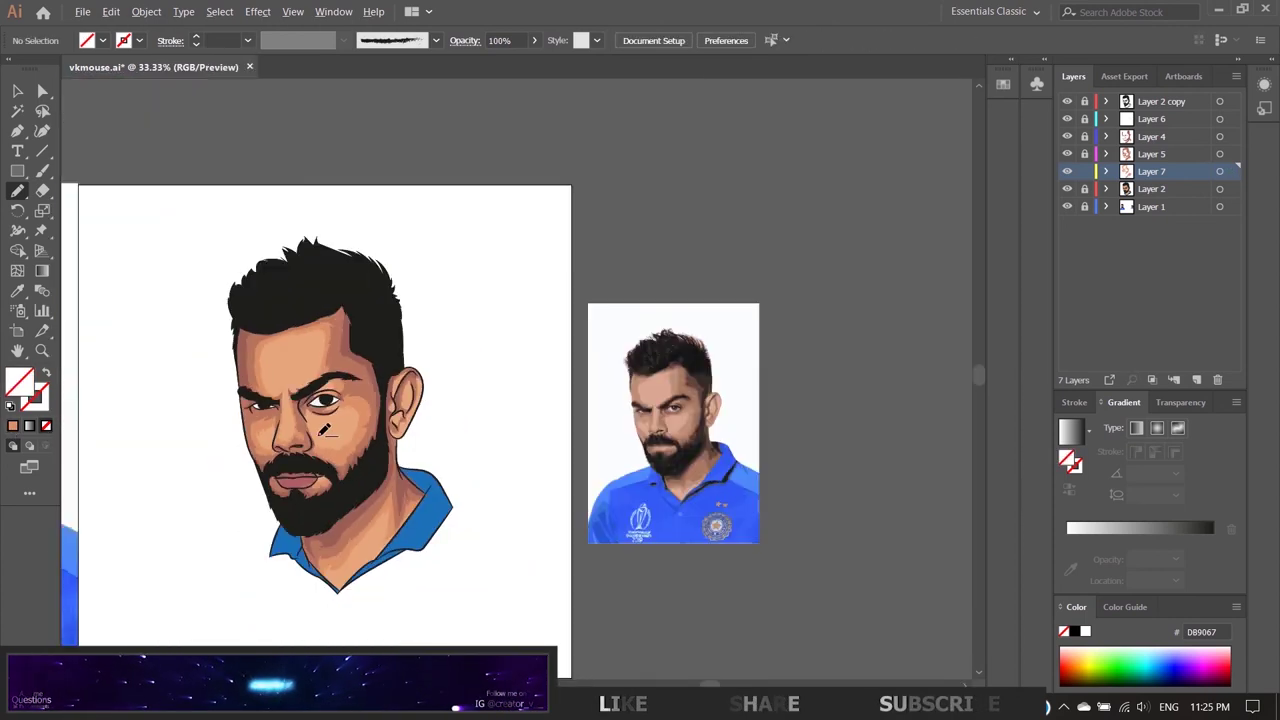
{"action": "scroll", "coordinate": [205, 455], "scroll_direction": "down", "scroll_amount": 3}
{"action": "scroll", "coordinate": [107, 478], "scroll_direction": "up", "scroll_amount": 3}
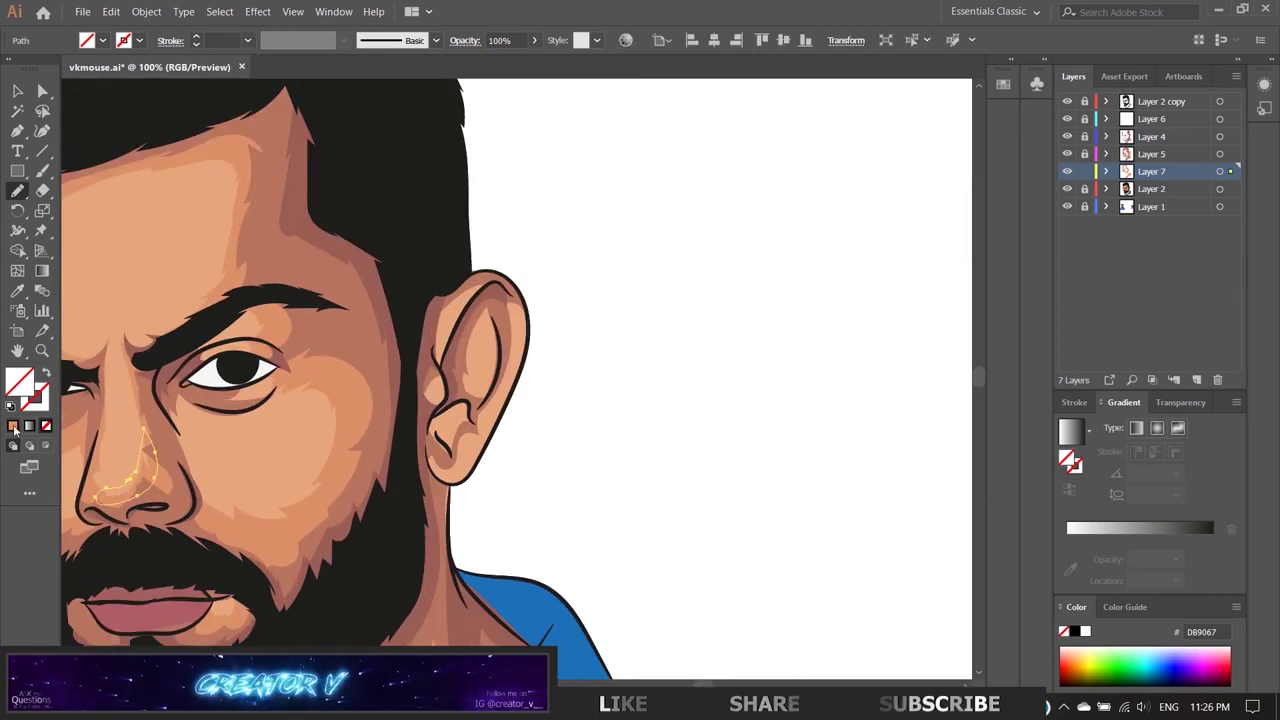
Step: Draw closed shading shapes down the left cheek and the nose bridge, then check the result
{"action": "left_click_drag", "start_coordinate": [143, 462], "coordinate": [145, 470]}
{"action": "mouse_move", "coordinate": [100, 378]}
{"action": "left_mouse_down"}
{"action": "mouse_move", "coordinate": [100, 482]}
{"action": "mouse_move", "coordinate": [145, 458]}
{"action": "left_mouse_up"}
{"action": "scroll", "coordinate": [560, 530], "scroll_direction": "down", "scroll_amount": 3}
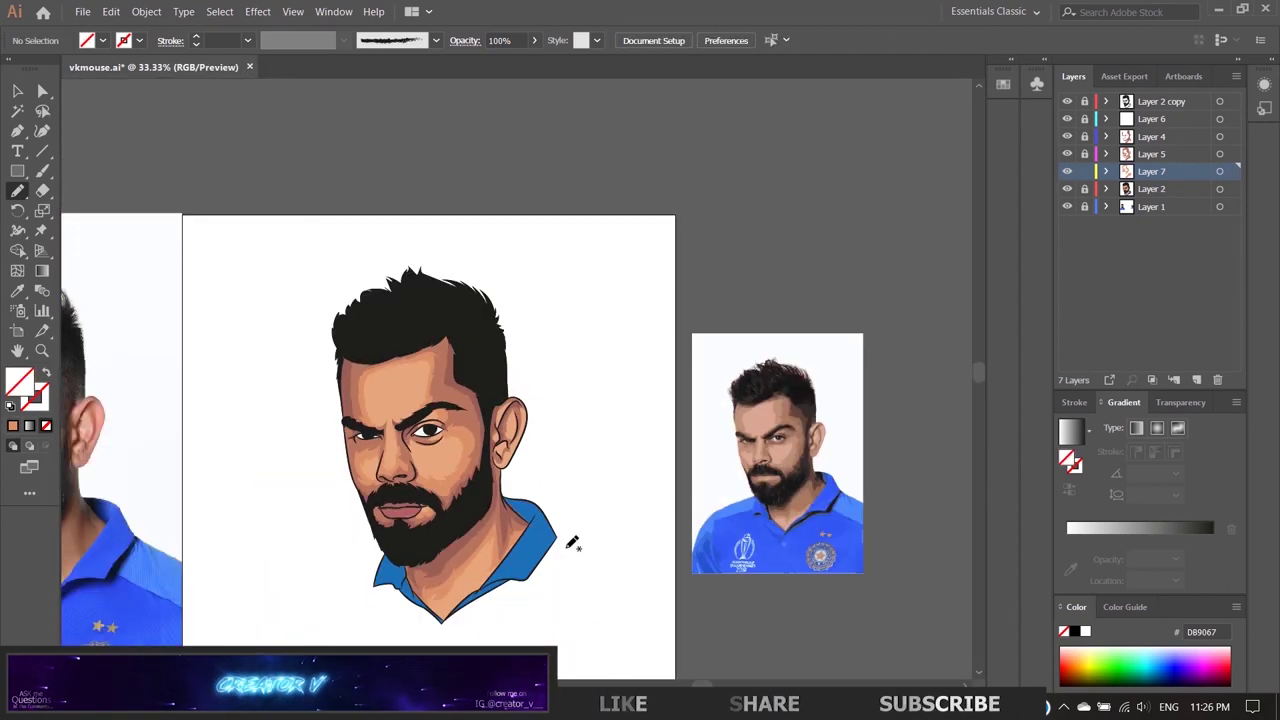
{"action": "scroll", "coordinate": [458, 503], "scroll_direction": "up", "scroll_amount": 3}
{"action": "left_click_drag", "start_coordinate": [378, 312], "coordinate": [390, 388]}
{"action": "left_click_drag", "start_coordinate": [382, 318], "coordinate": [382, 320]}
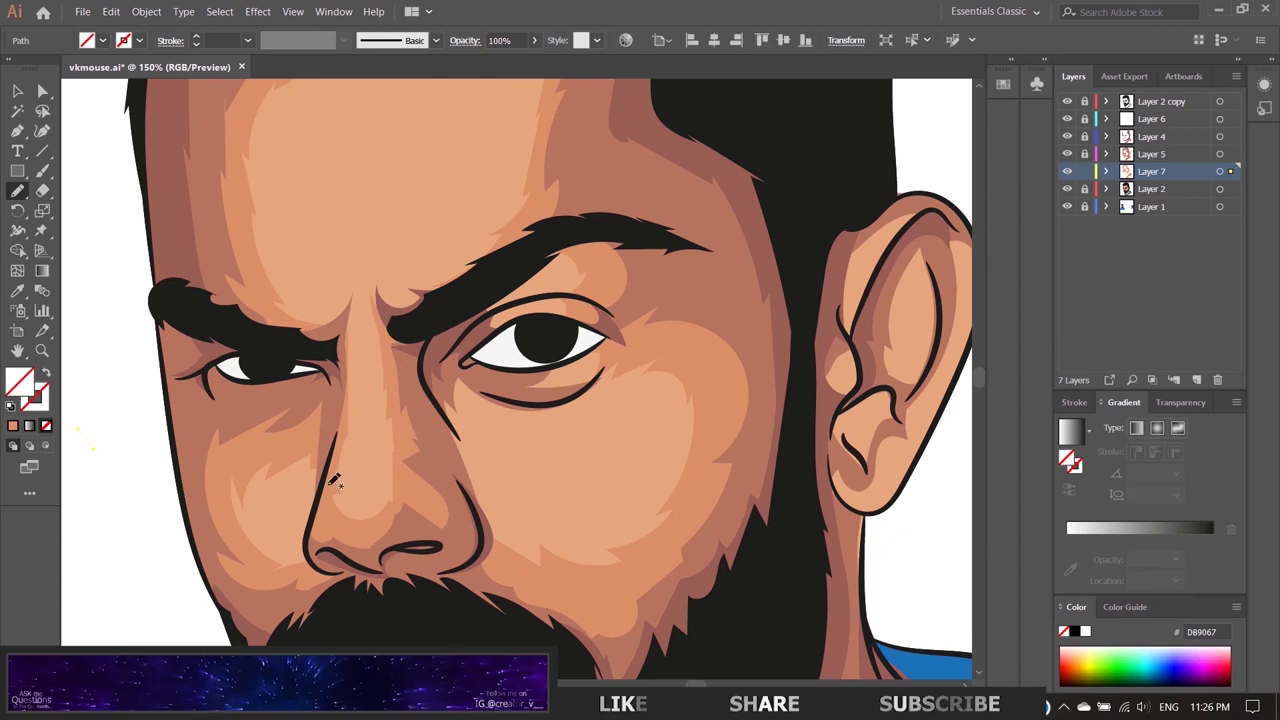
{"action": "scroll", "coordinate": [388, 441], "scroll_direction": "down", "scroll_amount": 3}
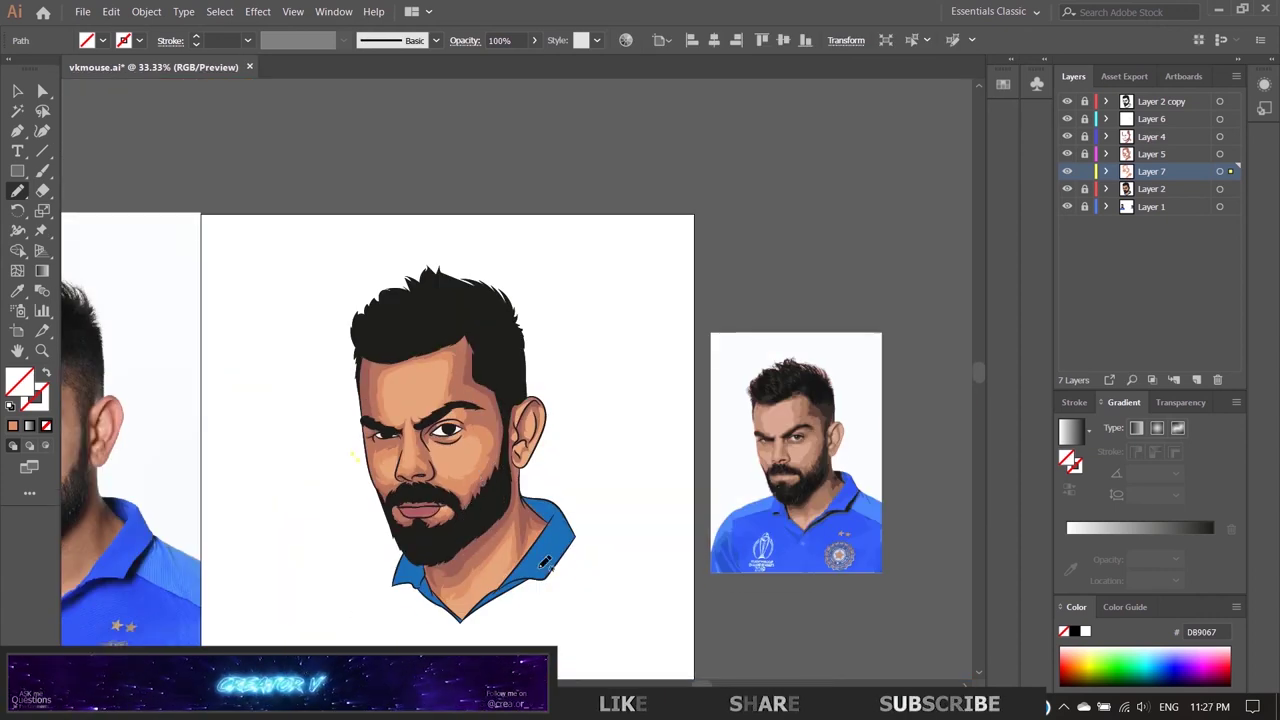
{"action": "scroll", "coordinate": [463, 514], "scroll_direction": "up", "scroll_amount": 1}
{"action": "scroll", "coordinate": [490, 470], "scroll_direction": "down", "scroll_amount": 1}
Step: Deselect, zoom to the collar, and add a new layer above Layer 4
{"action": "key", "text": "ctrl+shift+a"}
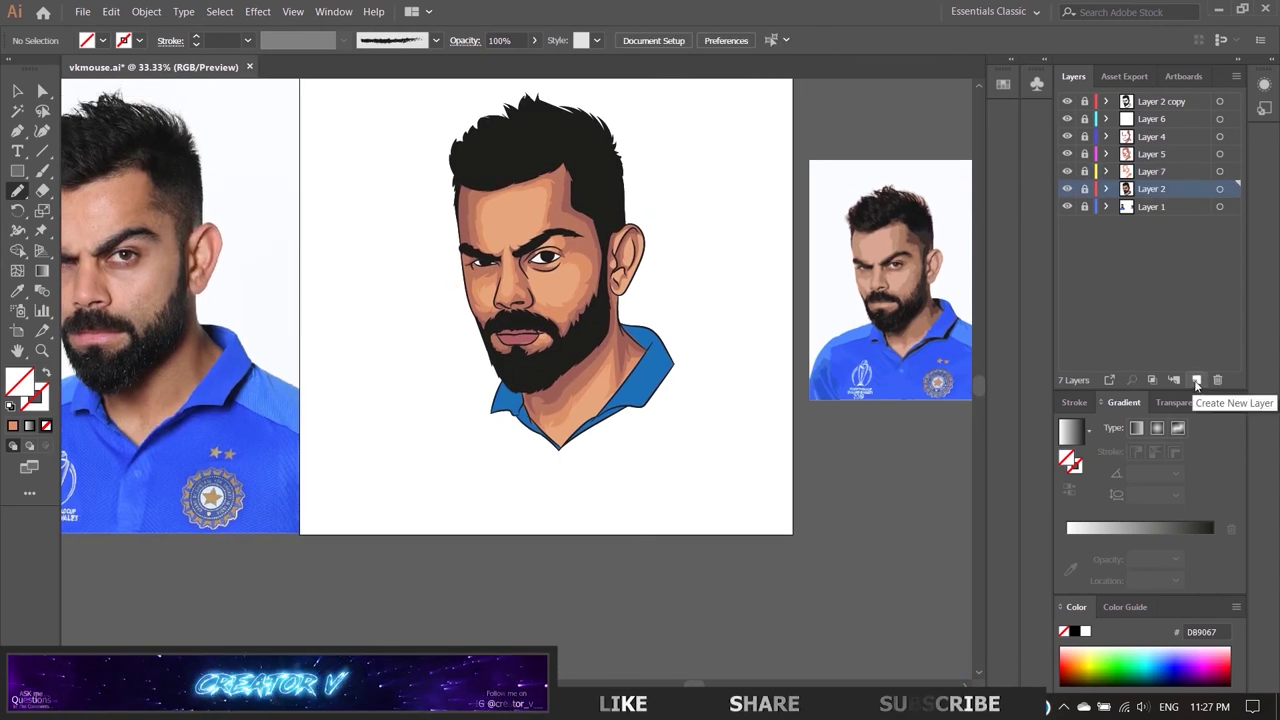
{"action": "key", "text": "ctrl+1"}
{"action": "left_click", "coordinate": [1187, 137]}
{"action": "key", "text": "ctrl+l"}
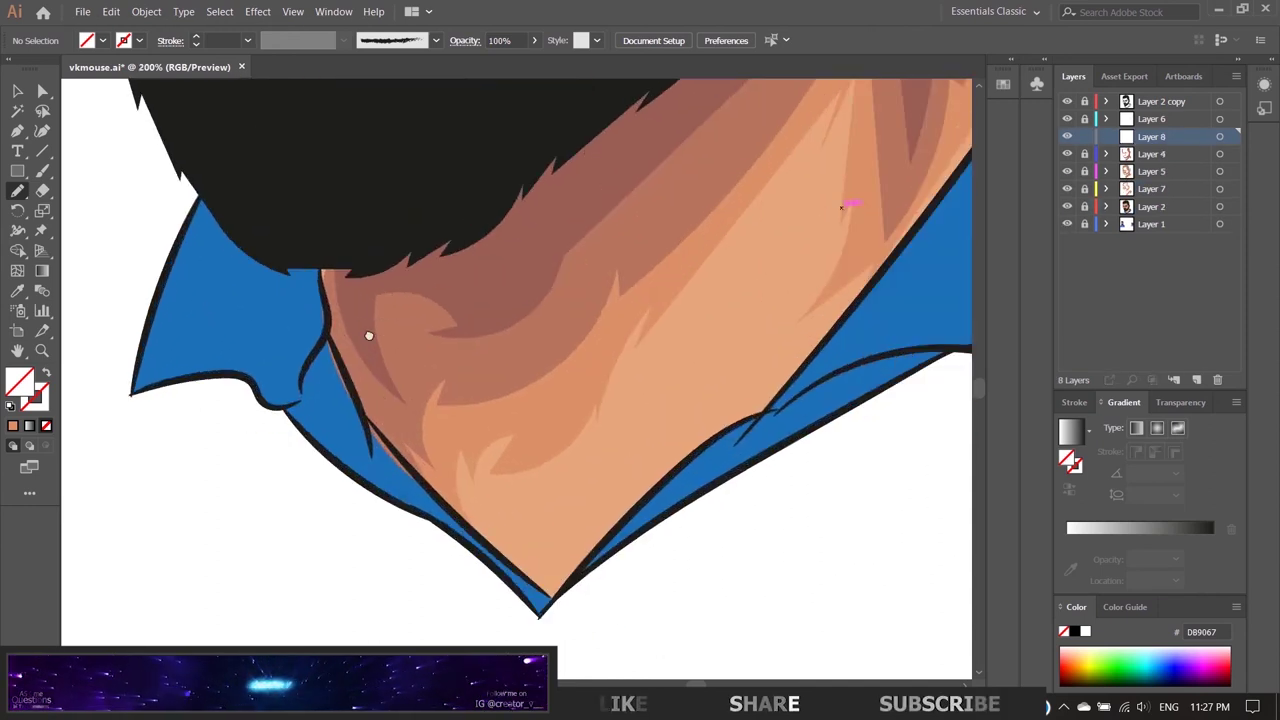
{"action": "scroll", "coordinate": [366, 337], "scroll_direction": "left", "scroll_amount": 5}
{"action": "scroll", "coordinate": [566, 263], "scroll_direction": "down", "scroll_amount": 2}
{"action": "scroll", "coordinate": [566, 263], "scroll_direction": "up", "scroll_amount": 3}
Step: Draw dark-blue shadow shapes along the left collar flap edge
{"action": "mouse_move", "coordinate": [372, 328]}
{"action": "left_mouse_down"}
{"action": "mouse_move", "coordinate": [405, 252]}
{"action": "mouse_move", "coordinate": [373, 318]}
{"action": "left_mouse_up"}
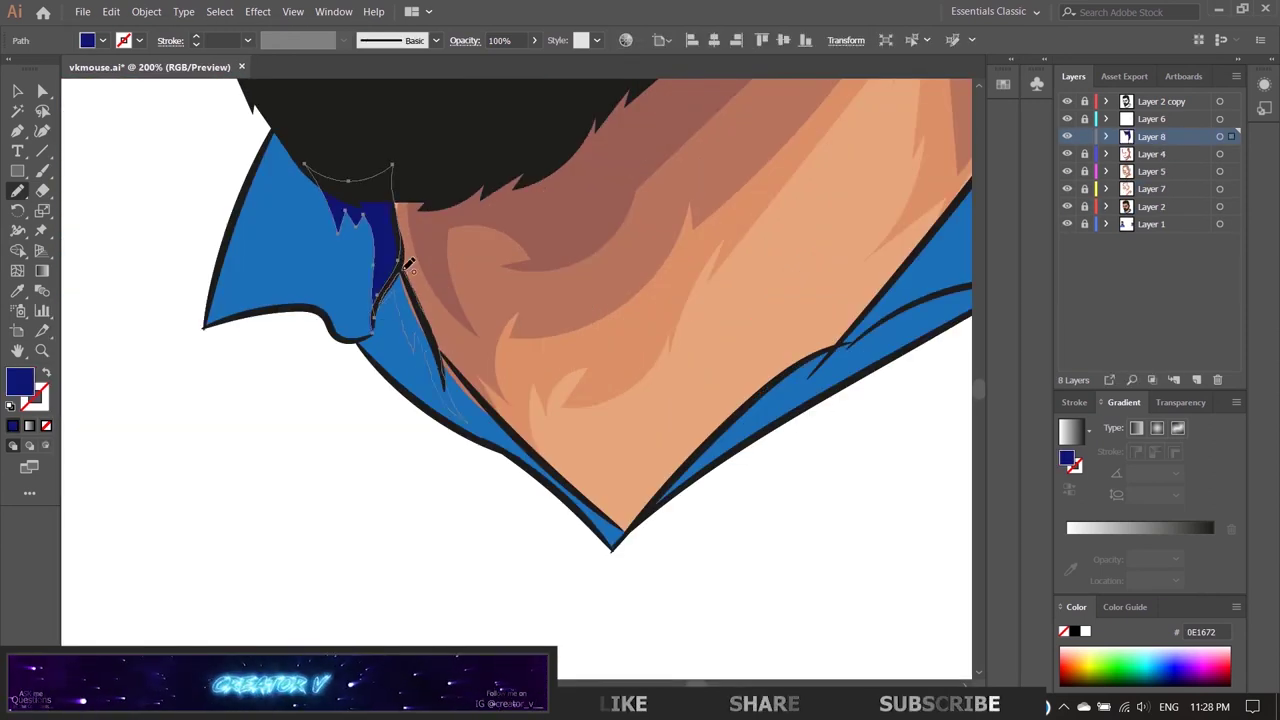
{"action": "left_click_drag", "start_coordinate": [408, 263], "coordinate": [402, 270]}
{"action": "left_click_drag", "start_coordinate": [336, 318], "coordinate": [183, 346]}
{"action": "scroll", "coordinate": [183, 346], "scroll_direction": "down", "scroll_amount": 2}
{"action": "scroll", "coordinate": [183, 346], "scroll_direction": "right", "scroll_amount": 3}
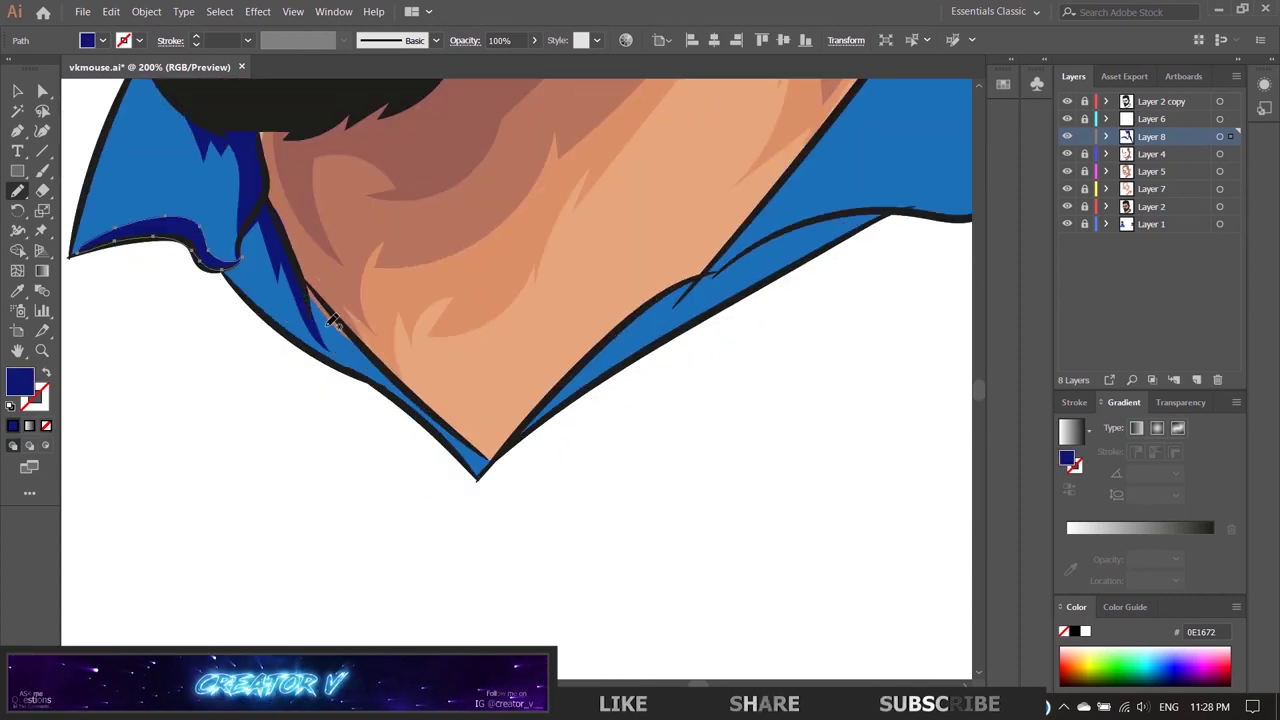
Step: Shade the collar edge down to the V point and along the right collar flap
{"action": "left_click_drag", "start_coordinate": [484, 470], "coordinate": [480, 476]}
{"action": "scroll", "coordinate": [232, 524], "scroll_direction": "down", "scroll_amount": 1}
{"action": "scroll", "coordinate": [232, 524], "scroll_direction": "right", "scroll_amount": 3}
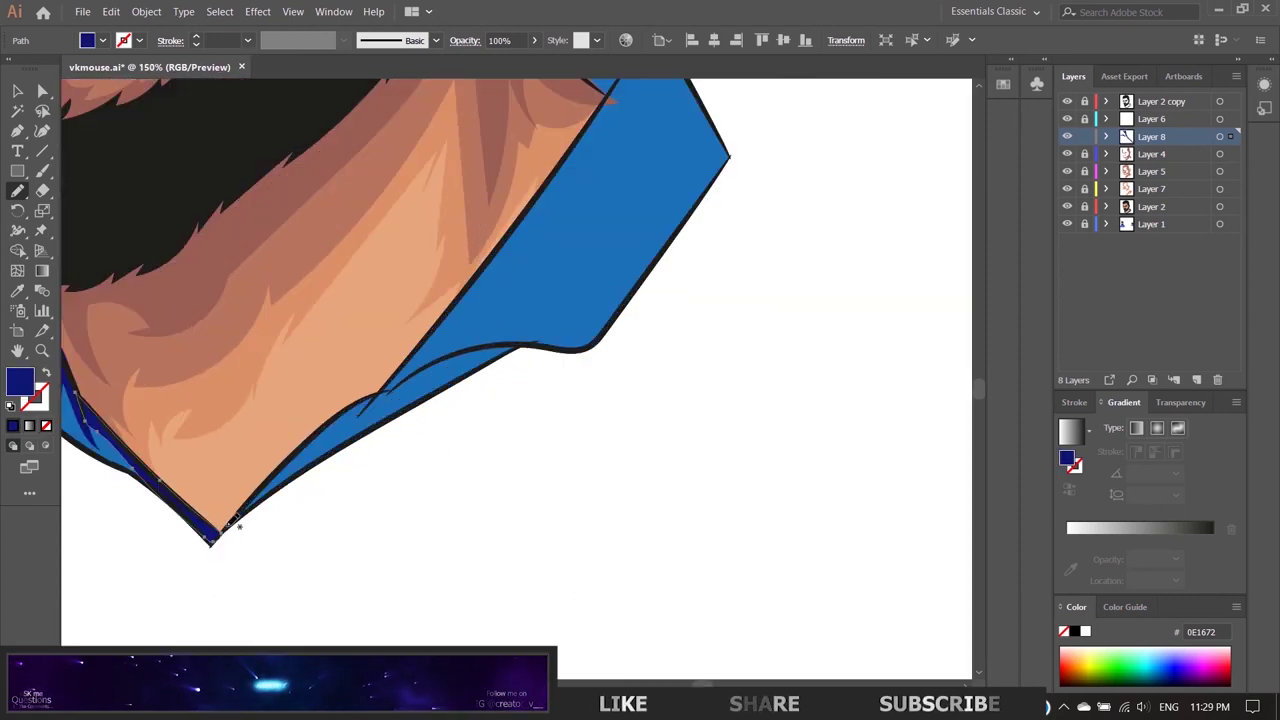
{"action": "left_click_drag", "start_coordinate": [348, 412], "coordinate": [502, 343]}
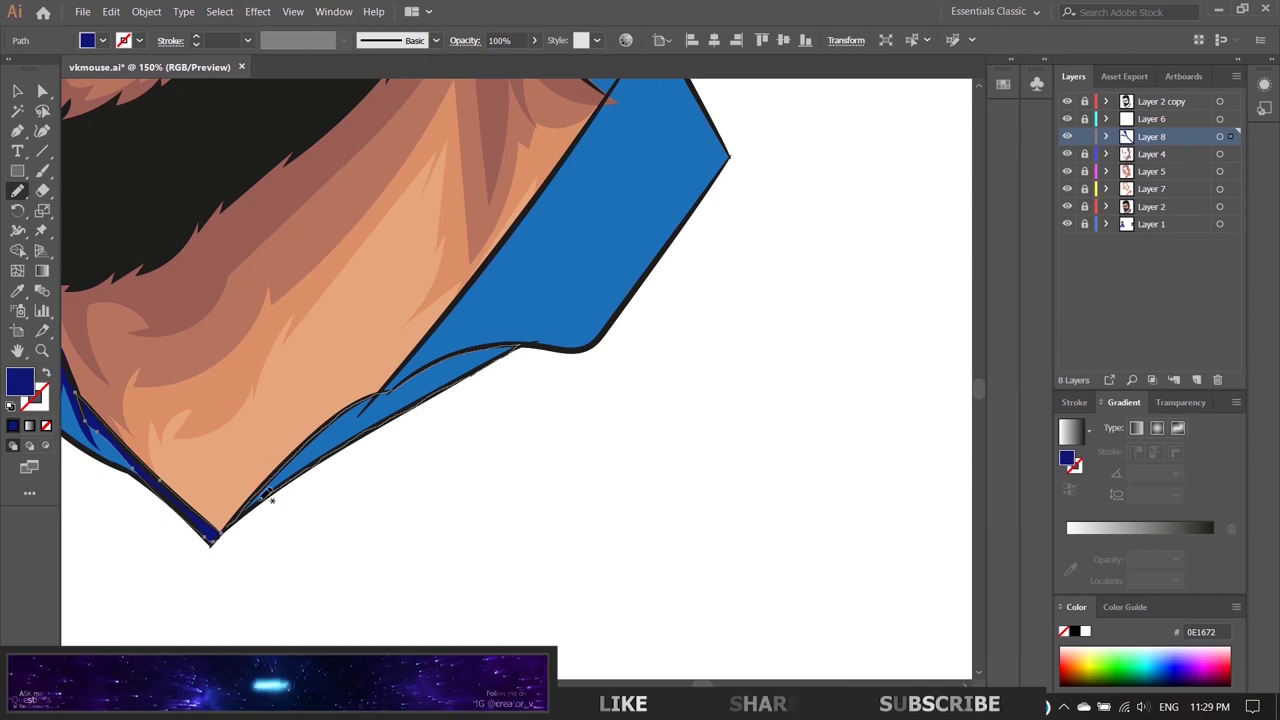
{"action": "scroll", "coordinate": [497, 411], "scroll_direction": "down", "scroll_amount": 5}
{"action": "scroll", "coordinate": [487, 425], "scroll_direction": "up", "scroll_amount": 5}
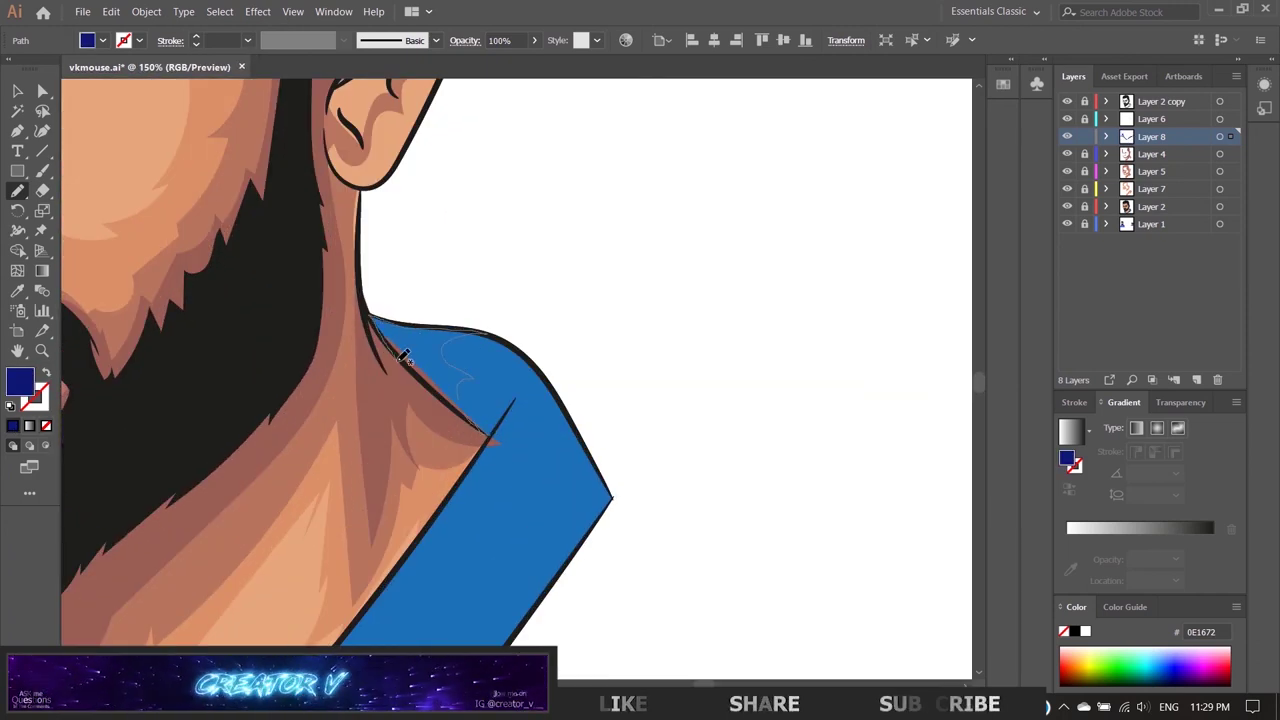
{"action": "scroll", "coordinate": [485, 424], "scroll_direction": "down", "scroll_amount": 5}
{"action": "scroll", "coordinate": [518, 413], "scroll_direction": "up", "scroll_amount": 3}
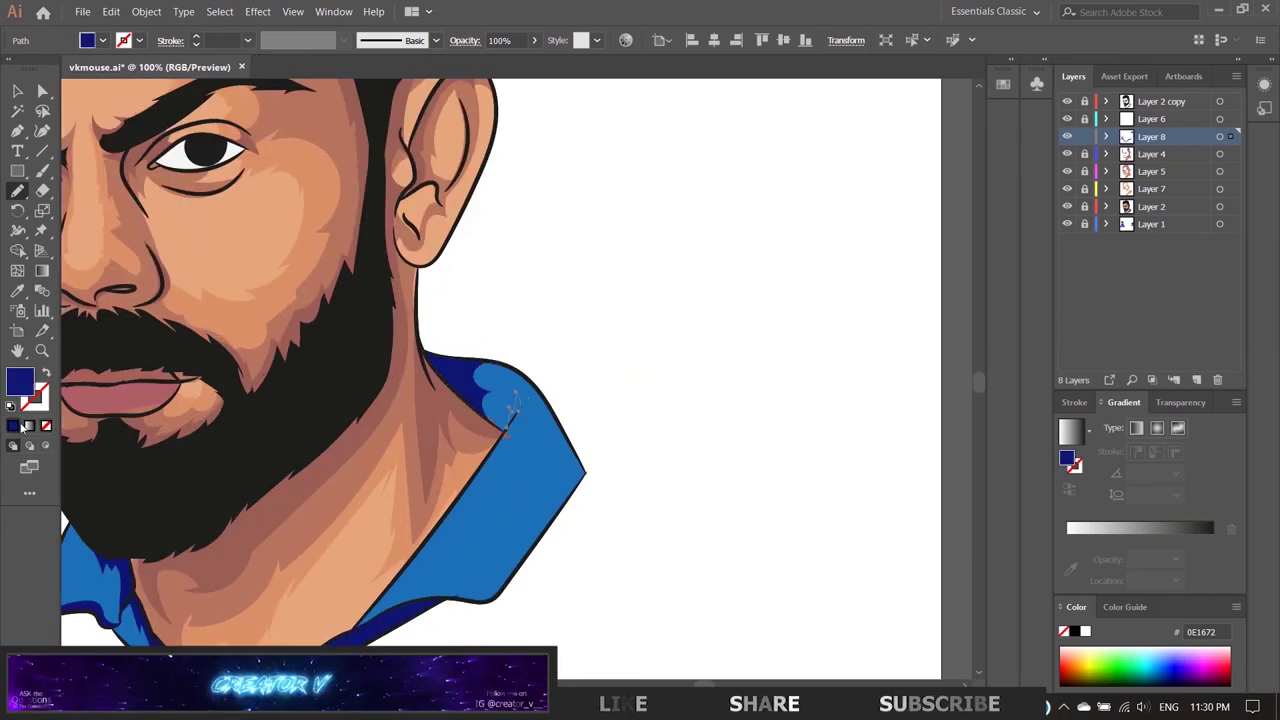
{"action": "key", "text": "v"}
{"action": "scroll", "coordinate": [184, 282], "scroll_direction": "down", "scroll_amount": 2}
{"action": "scroll", "coordinate": [184, 282], "scroll_direction": "down", "scroll_amount": 1}
{"action": "scroll", "coordinate": [157, 399], "scroll_direction": "up", "scroll_amount": 3}
Step: Sample the pink lip colour from the photo and add a new layer for the lips
{"action": "scroll", "coordinate": [397, 354], "scroll_direction": "up", "scroll_amount": 5}
{"action": "key", "text": "i"}
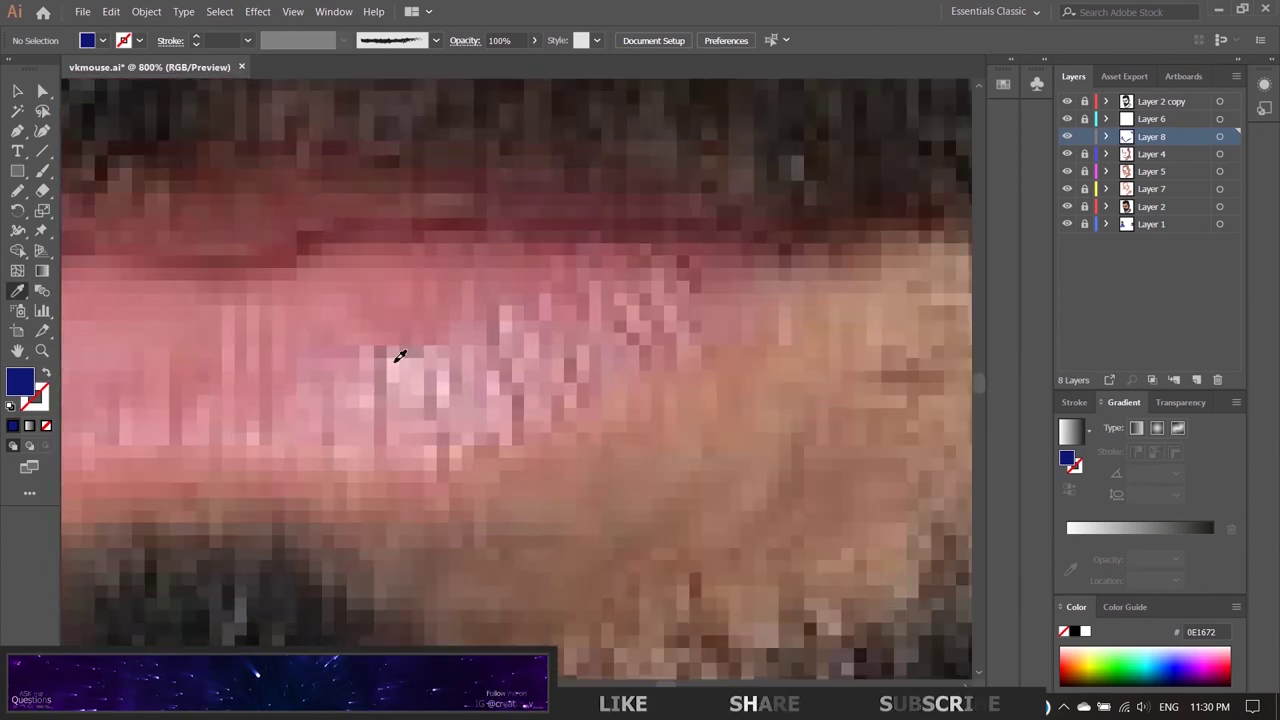
{"action": "left_click", "coordinate": [243, 365]}
{"action": "scroll", "coordinate": [243, 365], "scroll_direction": "down", "scroll_amount": 5}
{"action": "scroll", "coordinate": [163, 346], "scroll_direction": "up", "scroll_amount": 3}
{"action": "scroll", "coordinate": [443, 280], "scroll_direction": "up", "scroll_amount": 3}
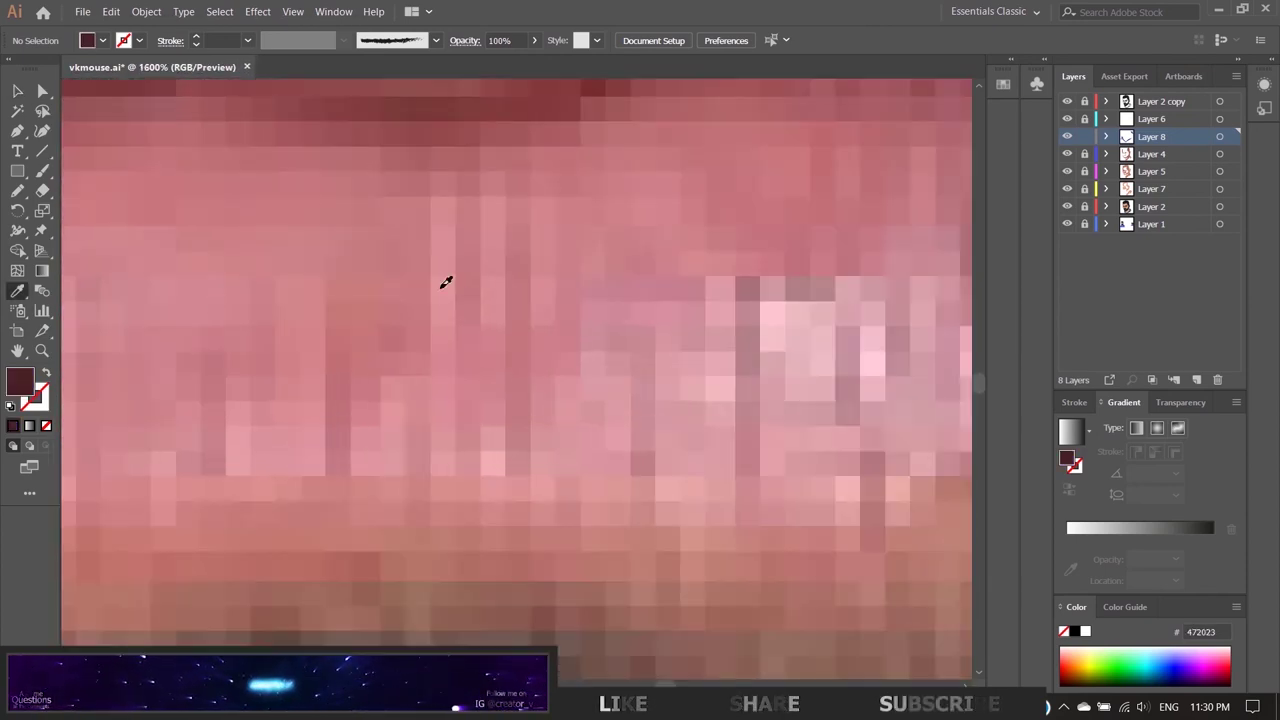
{"action": "key", "text": "ctrl+l"}
{"action": "key", "text": "n"}
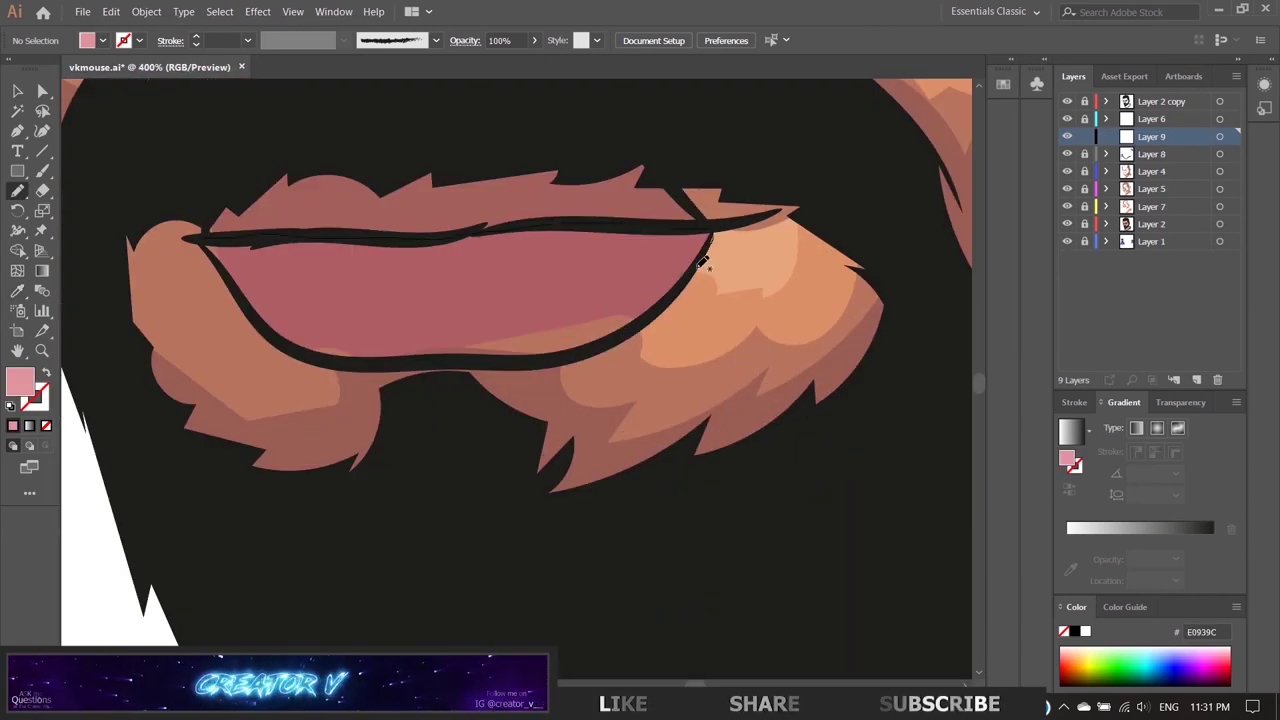
Step: Draw the pink fill shape inside the lips
{"action": "left_click_drag", "start_coordinate": [293, 345], "coordinate": [295, 346]}
{"action": "scroll", "coordinate": [300, 360], "scroll_direction": "down", "scroll_amount": 4}
{"action": "scroll", "coordinate": [340, 403], "scroll_direction": "up", "scroll_amount": 4}
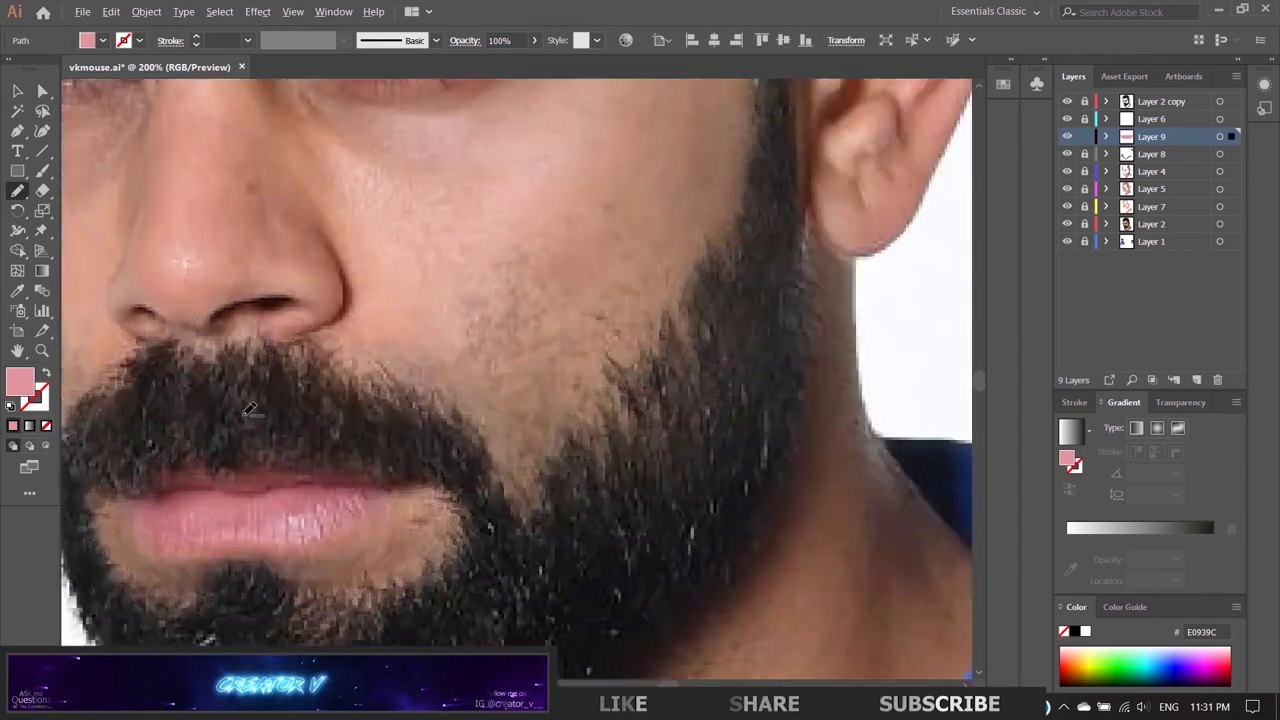
{"action": "scroll", "coordinate": [401, 338], "scroll_direction": "down", "scroll_amount": 5}
{"action": "scroll", "coordinate": [715, 320], "scroll_direction": "up", "scroll_amount": 5}
{"action": "scroll", "coordinate": [300, 330], "scroll_direction": "up", "scroll_amount": 5}
Step: Sample the dark lip shade and draw a dark maroon shading shape on the lower lip
{"action": "key", "text": "i"}
{"action": "left_click", "coordinate": [200, 400]}
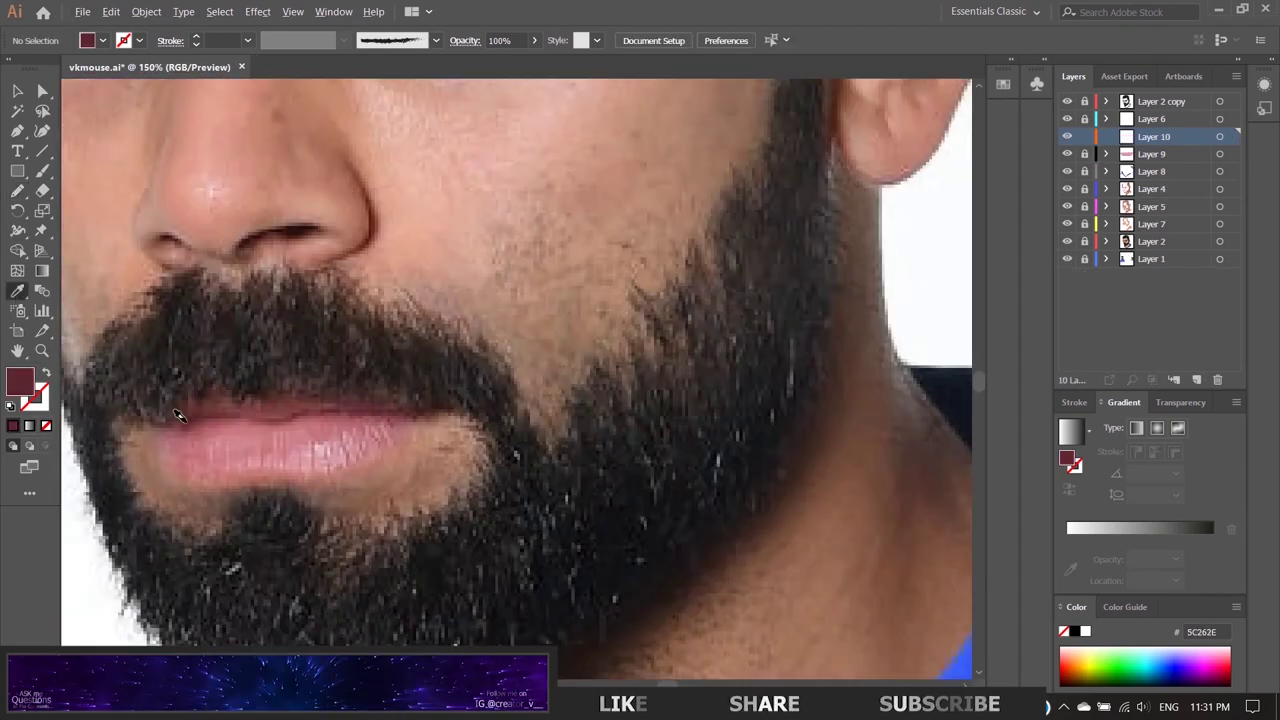
{"action": "key", "text": "ctrl+l"}
{"action": "left_click", "coordinate": [18, 191]}
{"action": "left_click_drag", "start_coordinate": [705, 392], "coordinate": [686, 428]}
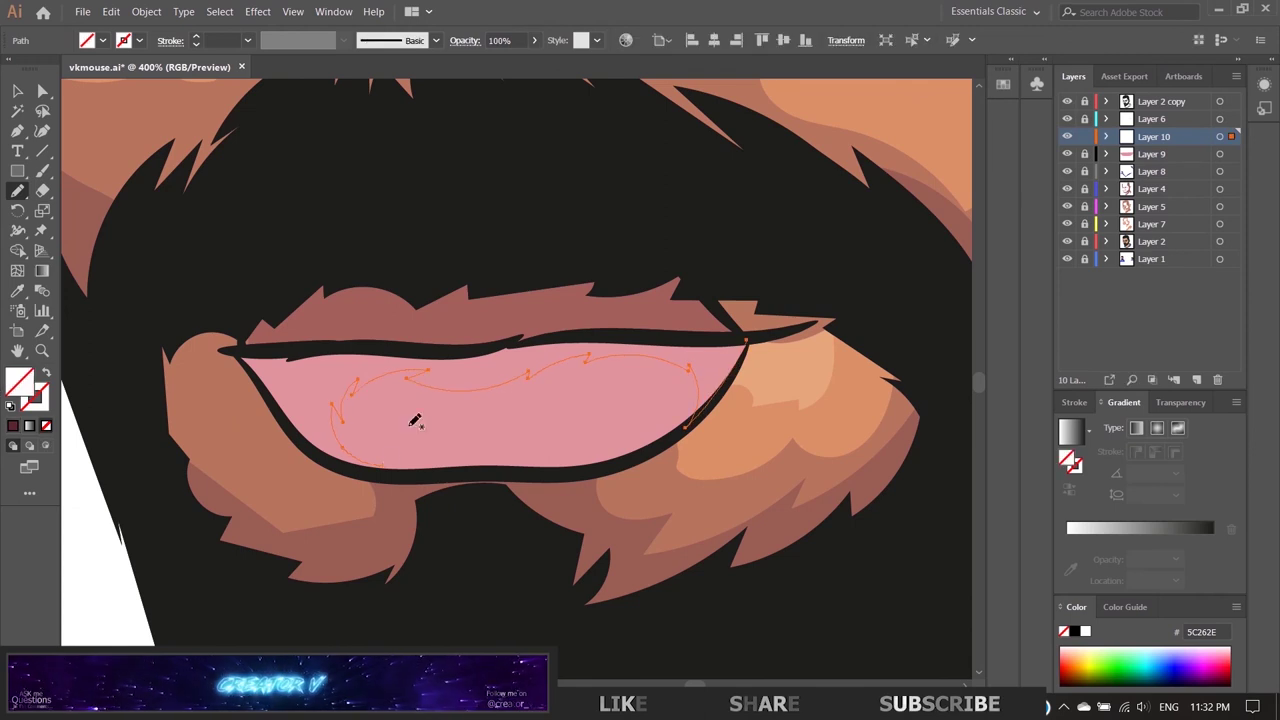
{"action": "key", "text": "shift+x"}
{"action": "scroll", "coordinate": [373, 356], "scroll_direction": "down", "scroll_amount": 3}
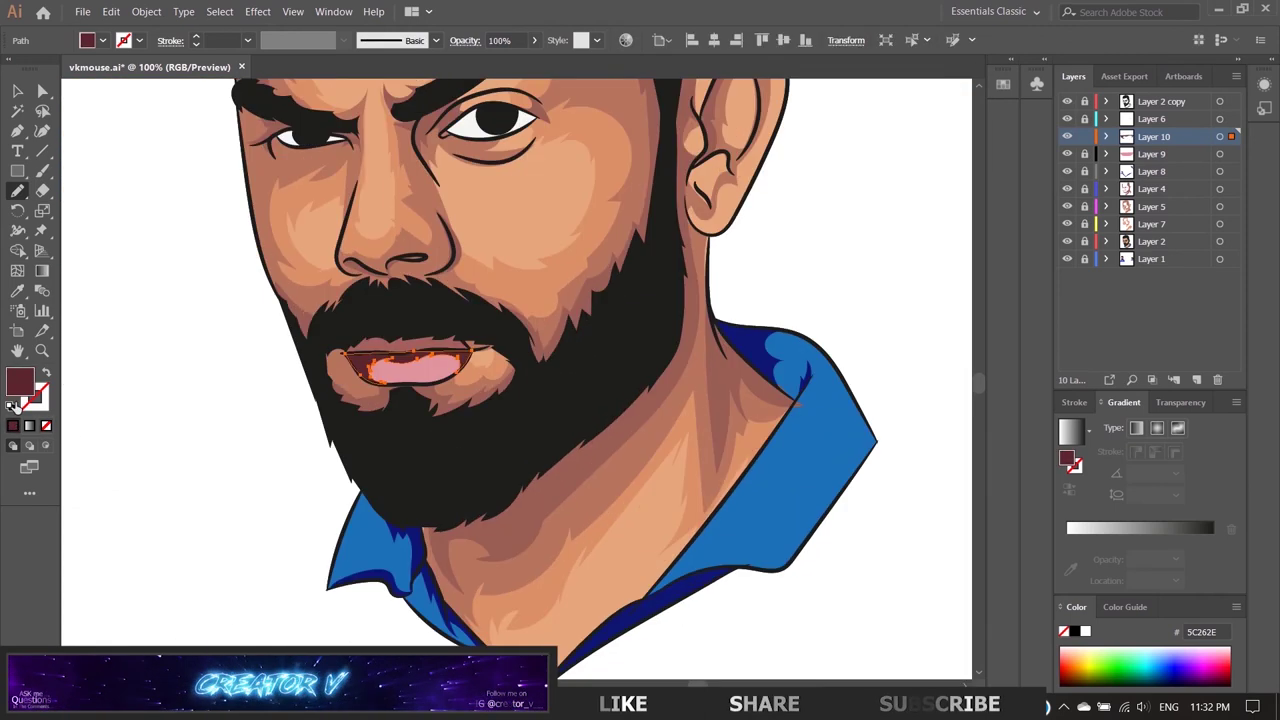
{"action": "double_click", "coordinate": [20, 380]}
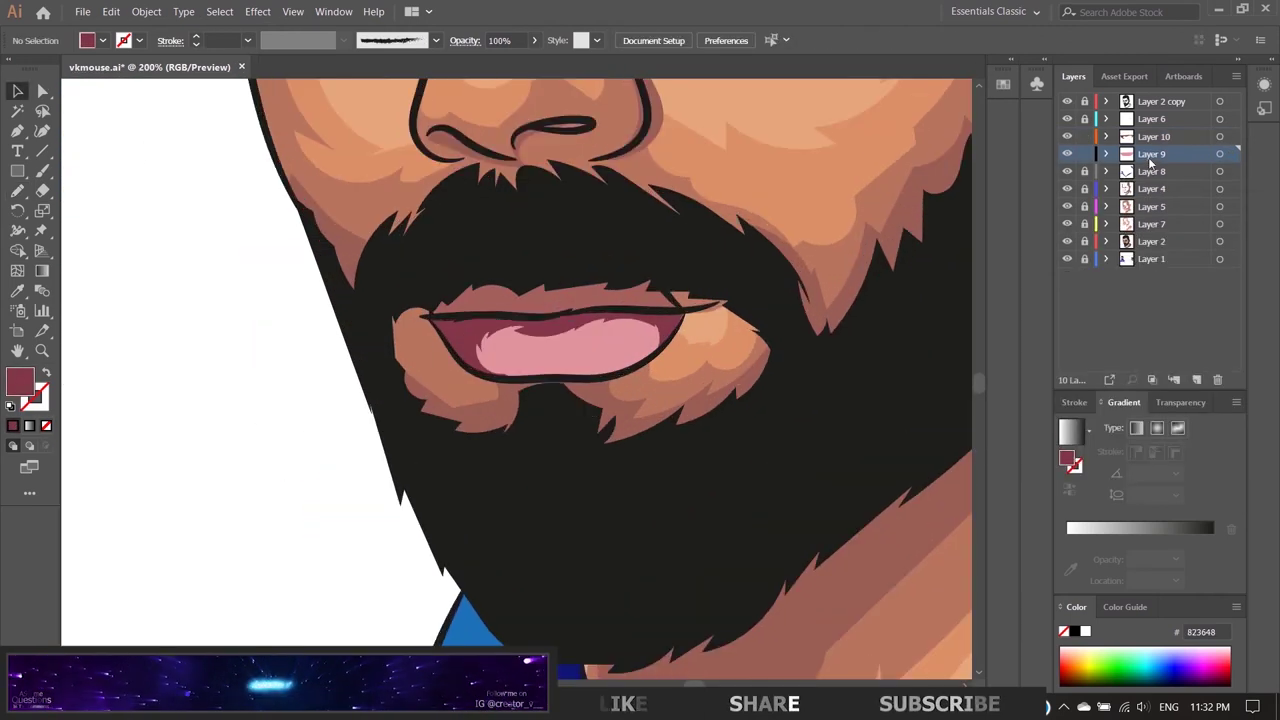
{"action": "scroll", "coordinate": [193, 379], "scroll_direction": "up", "scroll_amount": 10}
Step: Draw a highlight across the lower lip and set its fill colour
{"action": "key", "text": "n"}
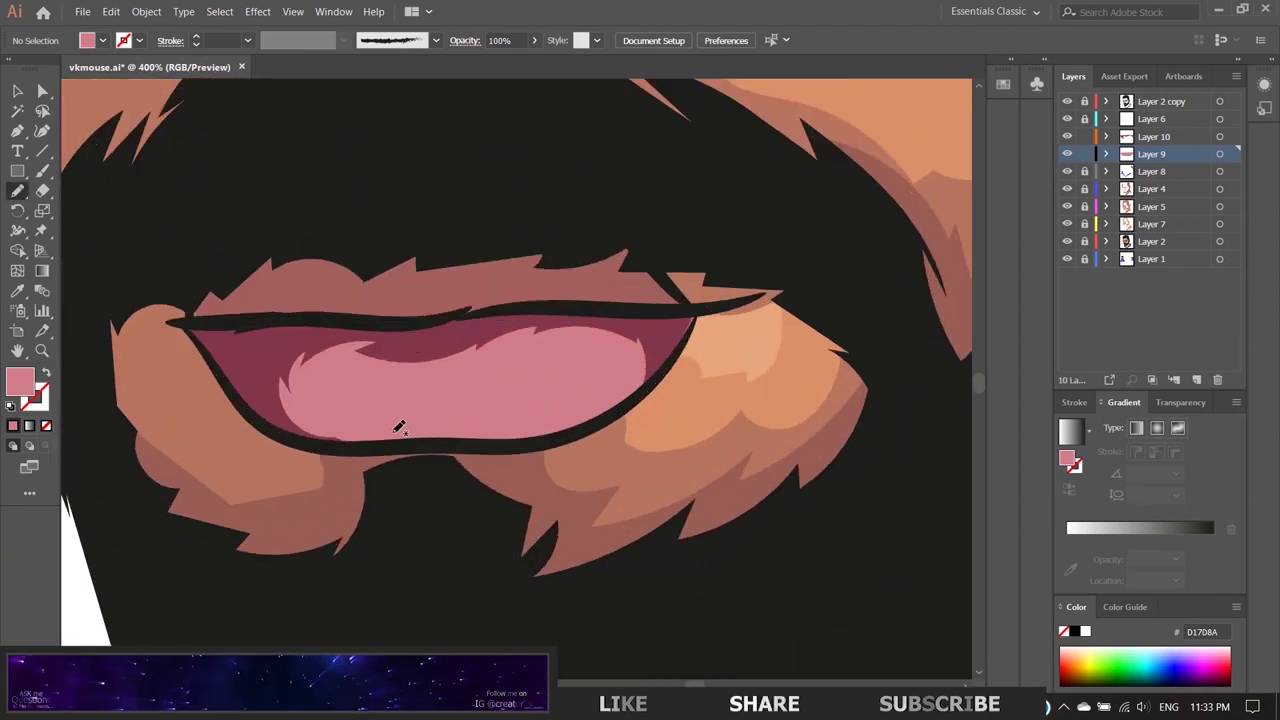
{"action": "left_click_drag", "start_coordinate": [578, 383], "coordinate": [603, 343]}
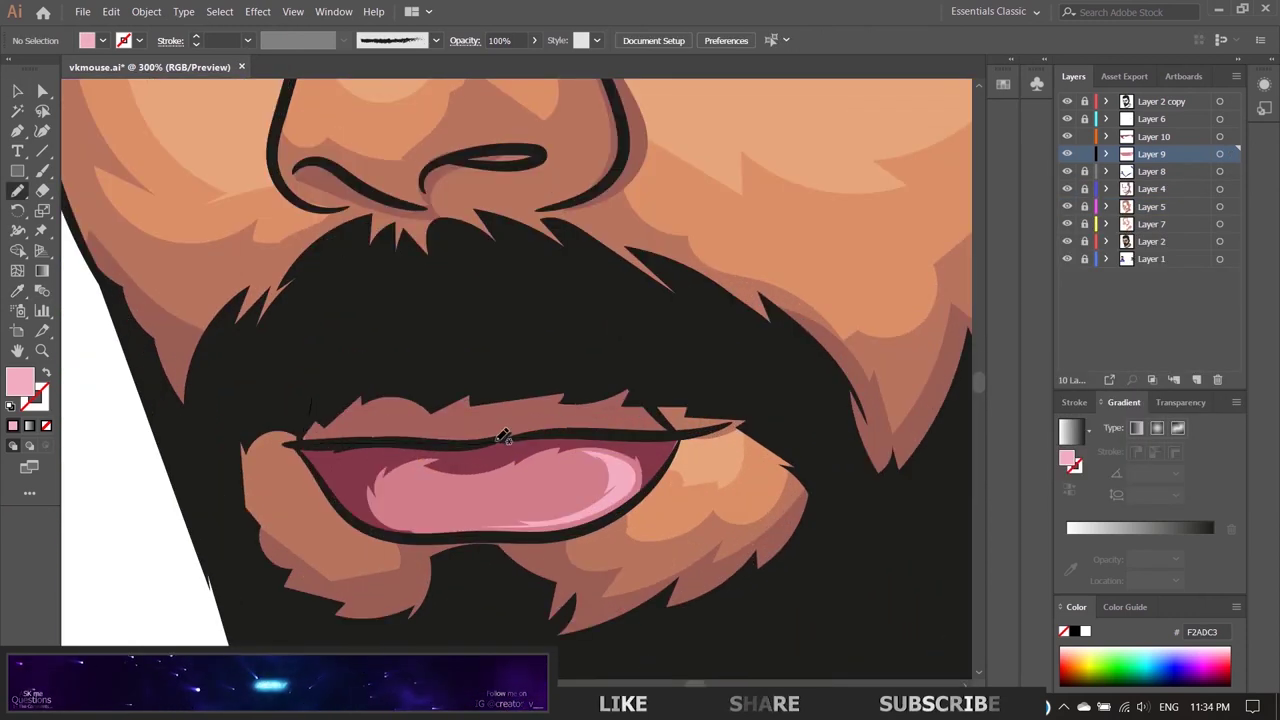
{"action": "double_click", "coordinate": [20, 382]}
{"action": "left_click", "coordinate": [1208, 225]}
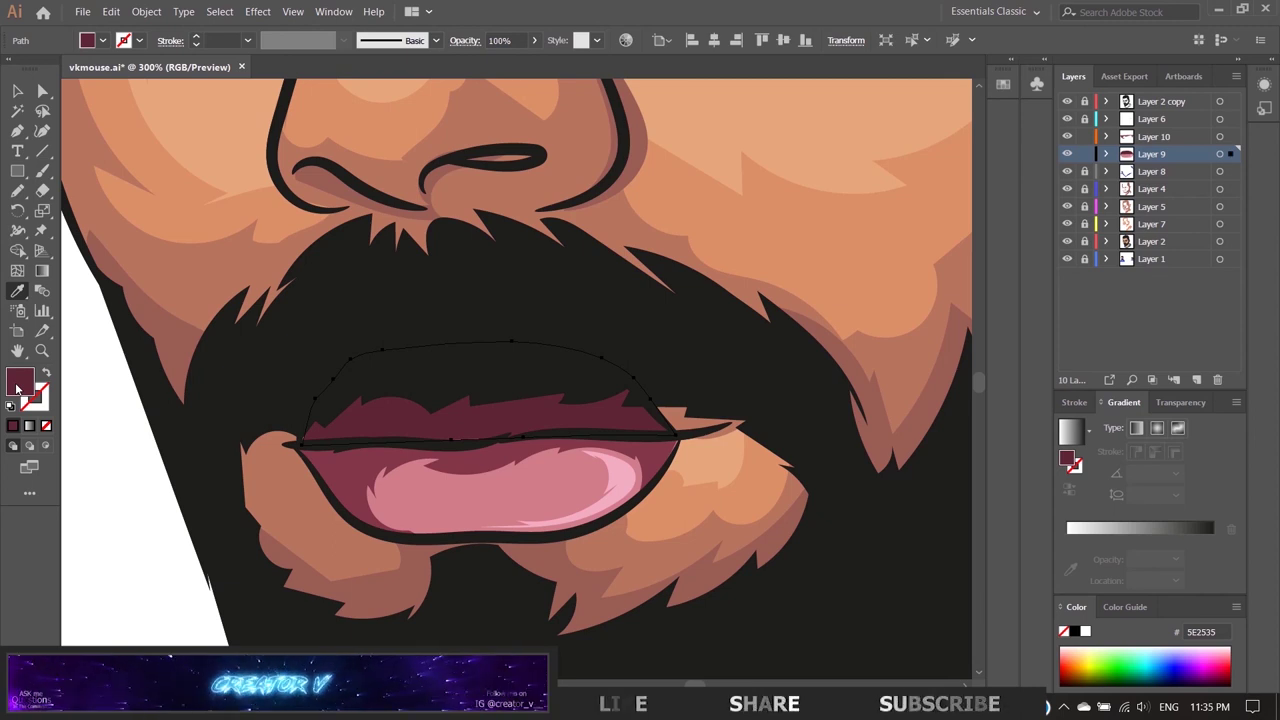
Step: Draw a shape over the upper lip and fill it with dark red
{"action": "key", "text": "n"}
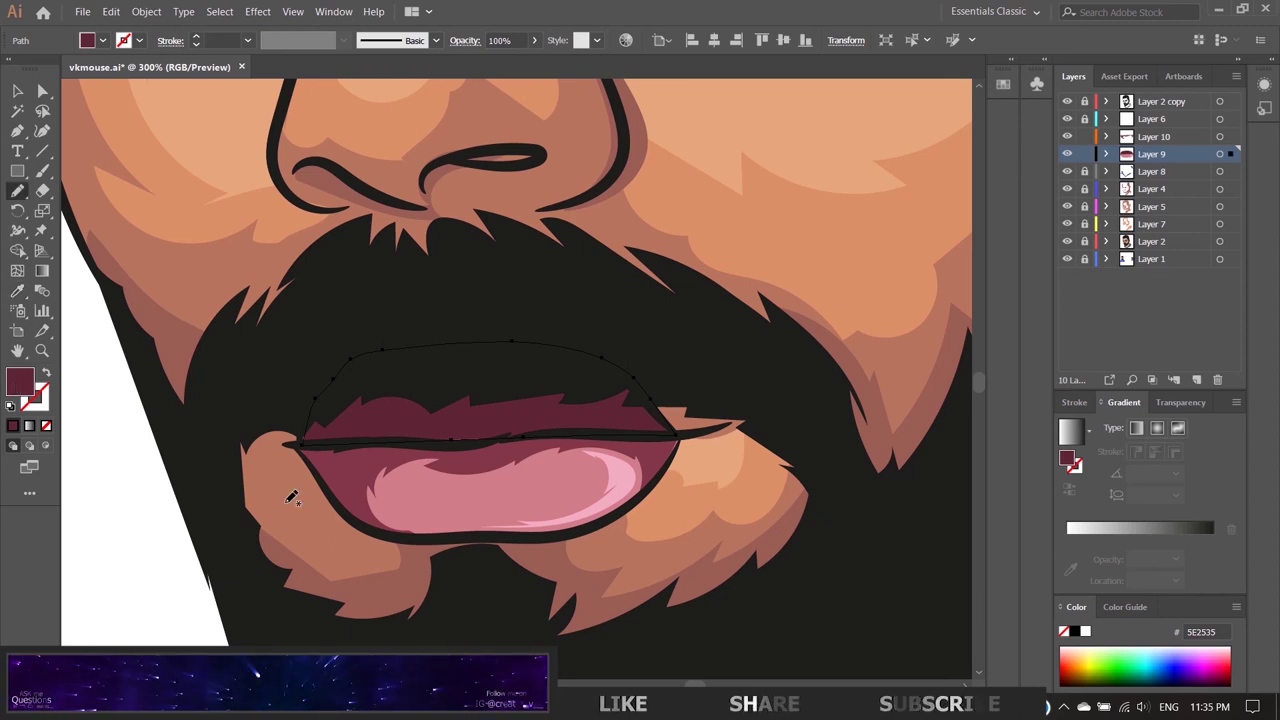
{"action": "key", "text": "/"}
{"action": "mouse_move", "coordinate": [340, 437]}
{"action": "left_mouse_down"}
{"action": "mouse_move", "coordinate": [605, 413]}
{"action": "mouse_move", "coordinate": [232, 438]}
{"action": "left_mouse_up"}
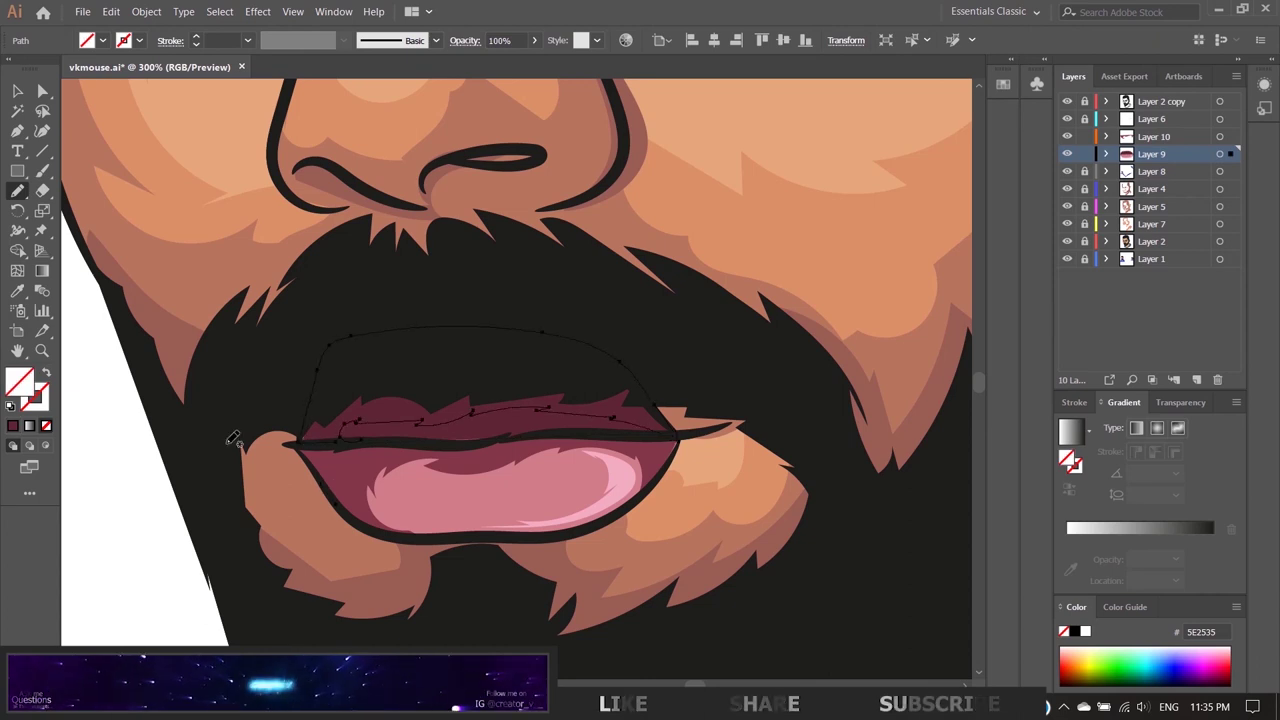
{"action": "double_click", "coordinate": [20, 382]}
{"action": "left_click", "coordinate": [975, 372]}
{"action": "left_click", "coordinate": [1220, 245]}
{"action": "key", "text": "ctrl+0"}
Step: On Layer 10, draw a muted purple shadow shape in the right eye white
{"action": "scroll", "coordinate": [273, 442], "scroll_direction": "up", "scroll_amount": 5}
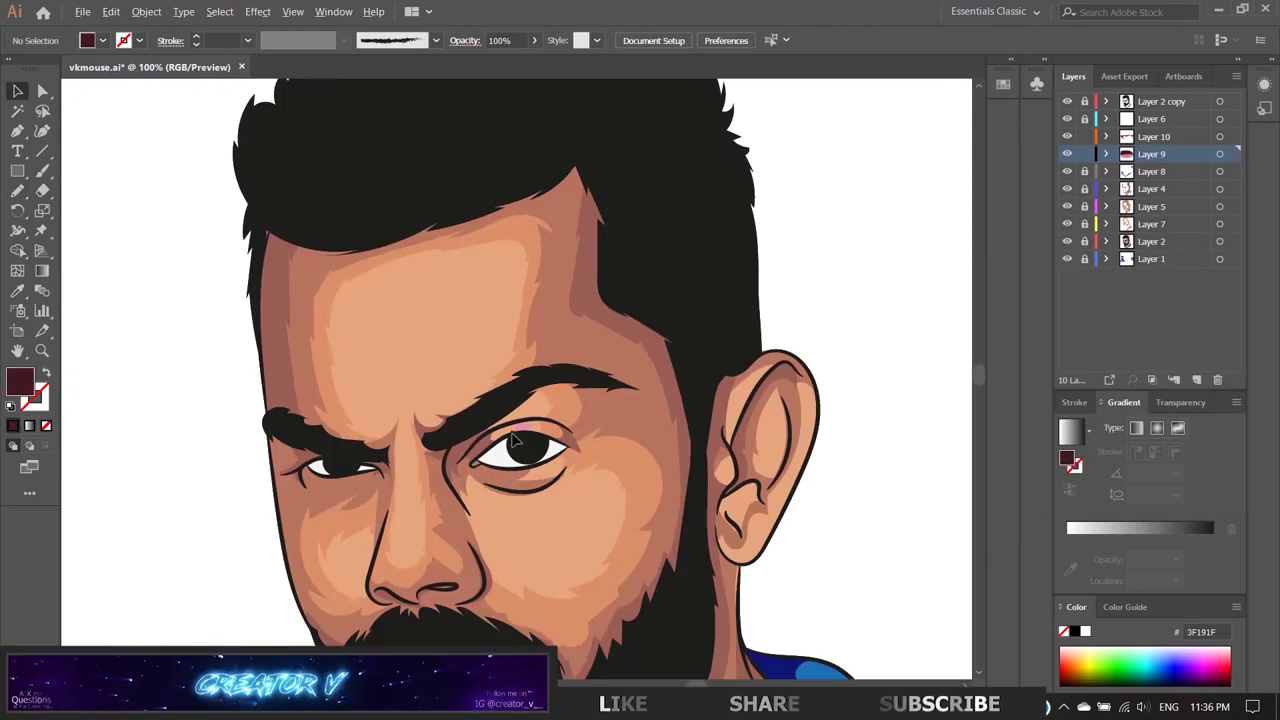
{"action": "left_click", "coordinate": [1153, 136]}
{"action": "mouse_move", "coordinate": [571, 463]}
{"action": "left_mouse_down"}
{"action": "mouse_move", "coordinate": [600, 423]}
{"action": "mouse_move", "coordinate": [545, 455]}
{"action": "left_mouse_up"}
{"action": "double_click", "coordinate": [20, 382]}
{"action": "left_click", "coordinate": [876, 337]}
{"action": "left_click_drag", "start_coordinate": [1058, 300], "coordinate": [1058, 290]}
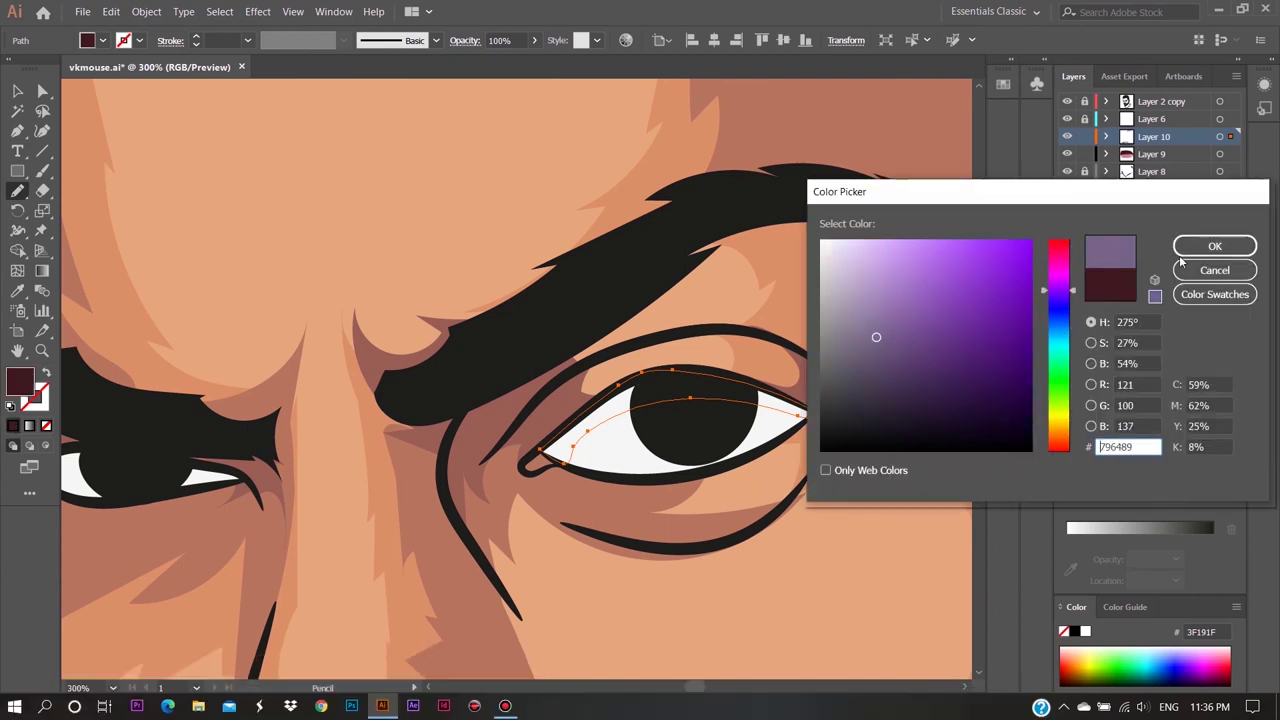
{"action": "left_click", "coordinate": [1214, 246]}
Step: Move Layer 10 above Layer 6 and draw the matching shadow in the left eye white
{"action": "left_click_drag", "start_coordinate": [1153, 136], "coordinate": [1153, 115]}
{"action": "scroll", "coordinate": [276, 388], "scroll_direction": "left", "scroll_amount": 5}
{"action": "scroll", "coordinate": [276, 388], "scroll_direction": "left", "scroll_amount": 2}
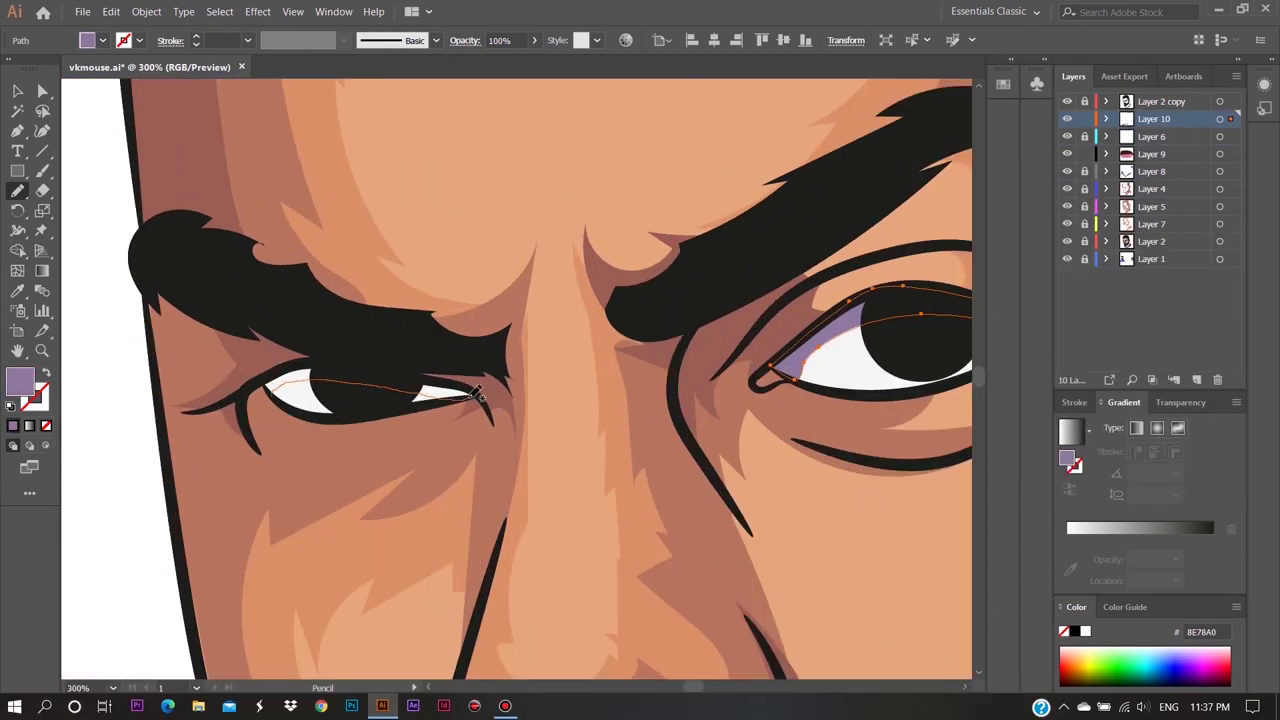
{"action": "left_click_drag", "start_coordinate": [477, 393], "coordinate": [490, 398]}
{"action": "key", "text": "ctrl+shift+a"}
{"action": "key", "text": "v"}
{"action": "scroll", "coordinate": [419, 378], "scroll_direction": "down", "scroll_amount": 6}
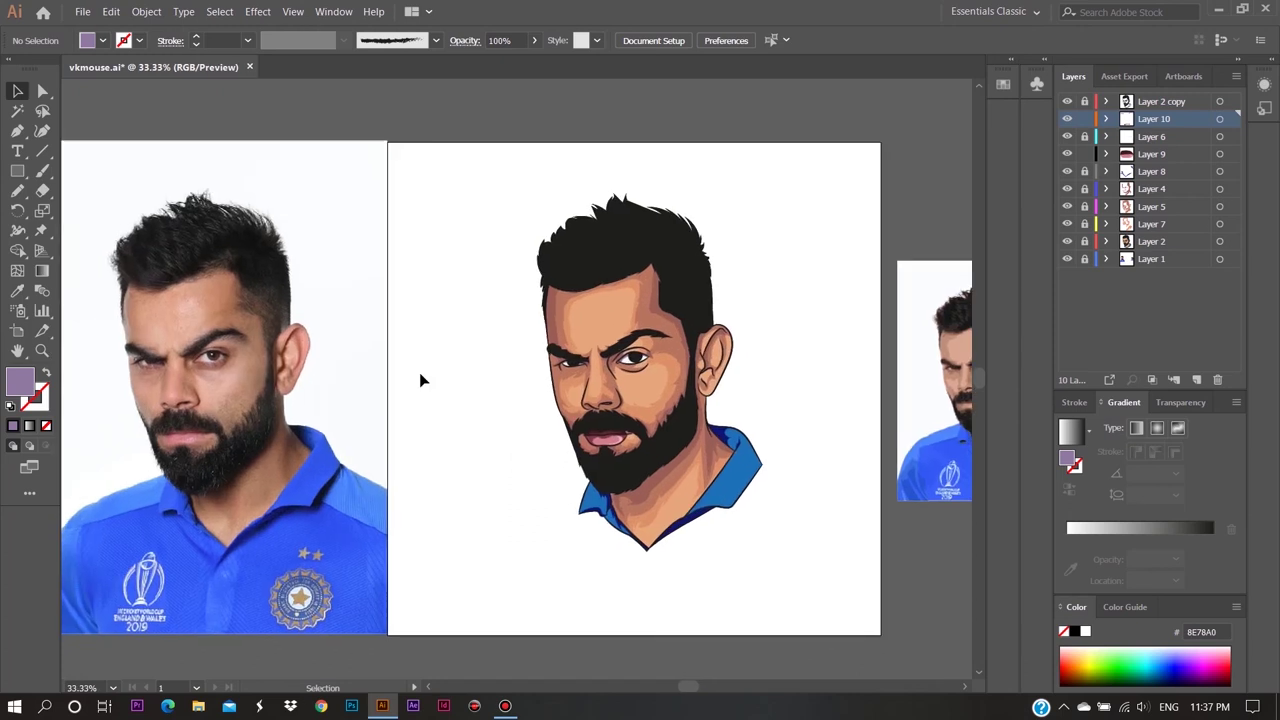